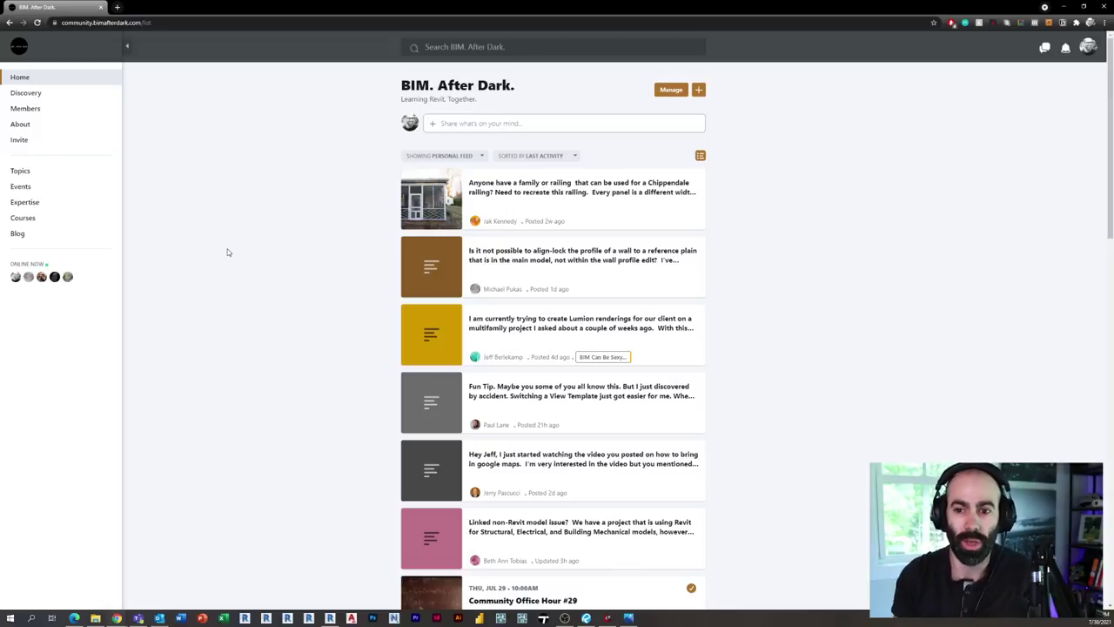
# Step: Browse the community site's home feed, Courses page and Topics page, returning to the home feed
pyautogui.scroll(-6, 247, 274)
pyautogui.scroll(3, 321, 370)
pyautogui.scroll(4, 321, 370)
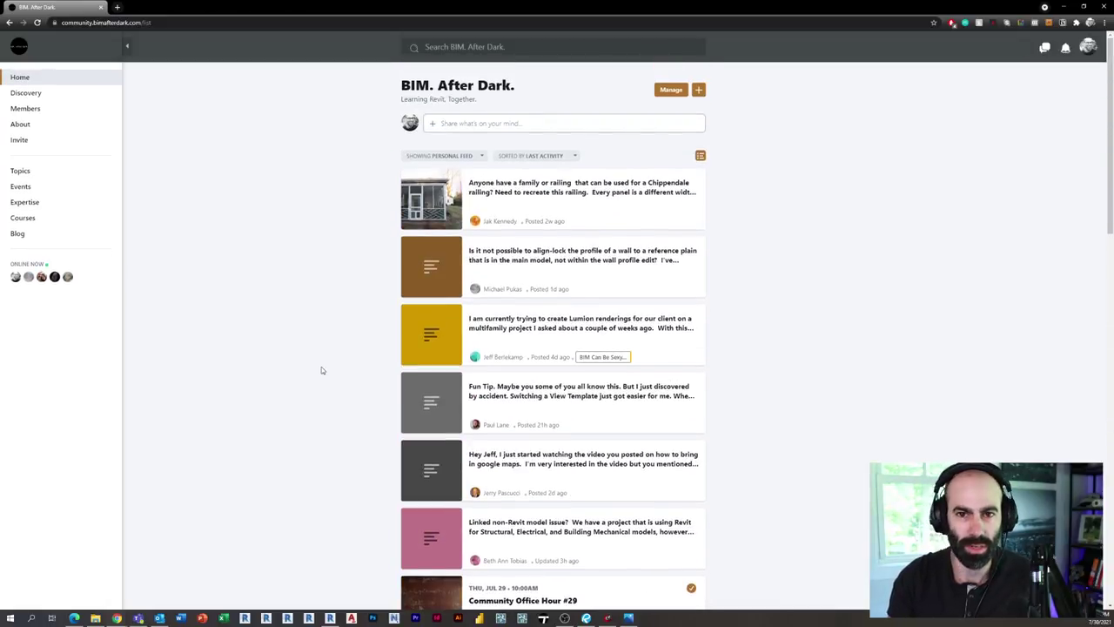
pyautogui.click(55, 217)
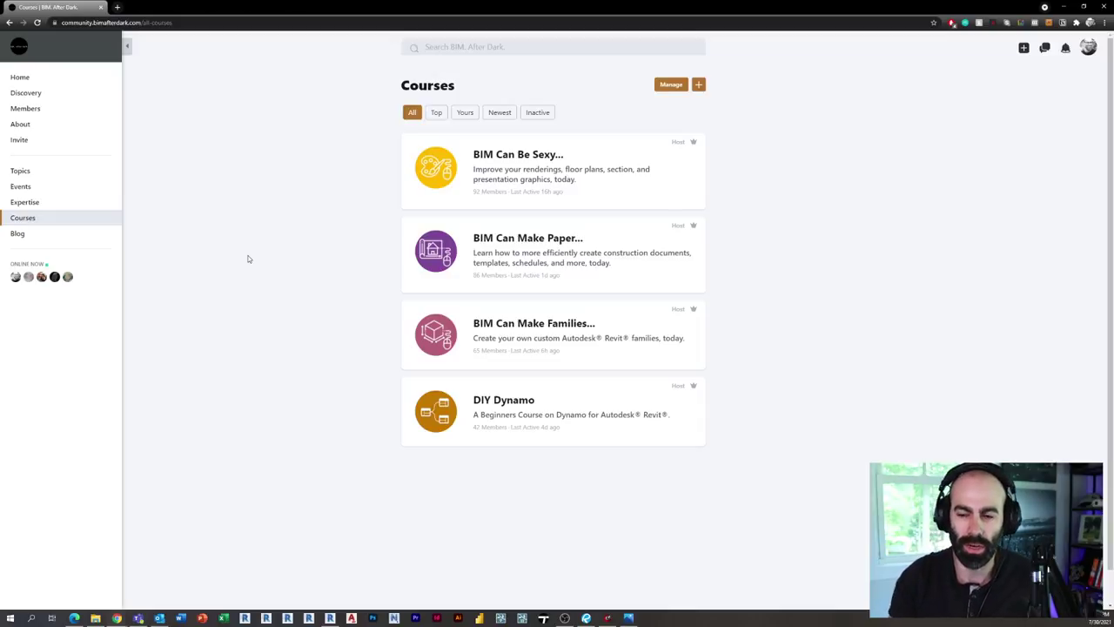
pyautogui.click(46, 175)
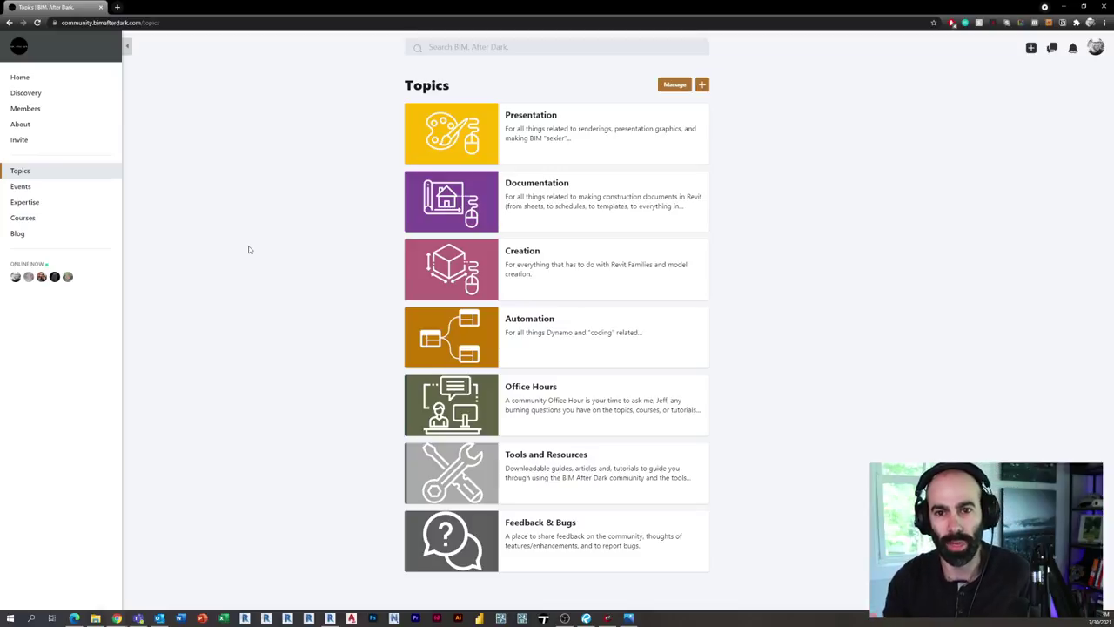
pyautogui.click(19, 77)
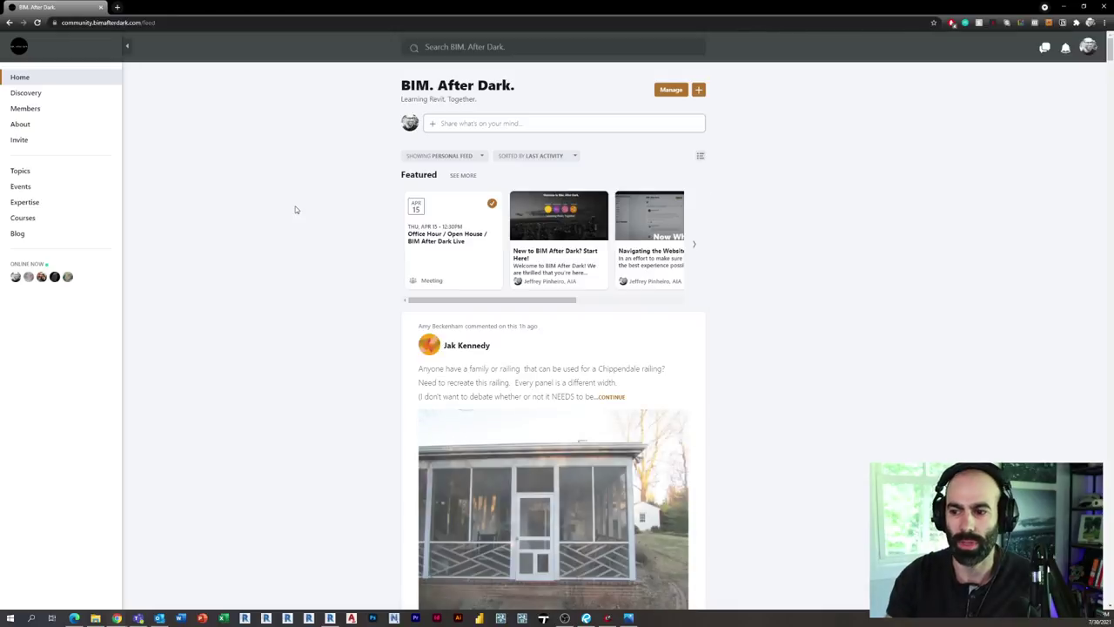
# Step: Open the Chippendale railing post in the feed, enlarge its porch photo for viewing and close the enlarged photo
pyautogui.scroll(-3, 296, 205)
pyautogui.click(689, 233)
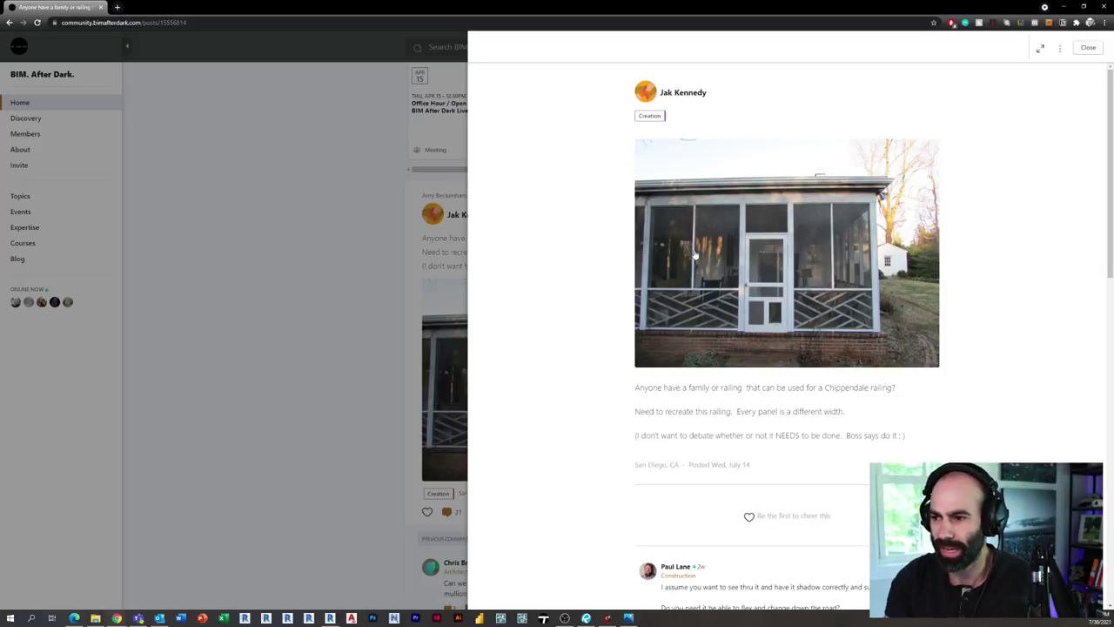
pyautogui.click(759, 312)
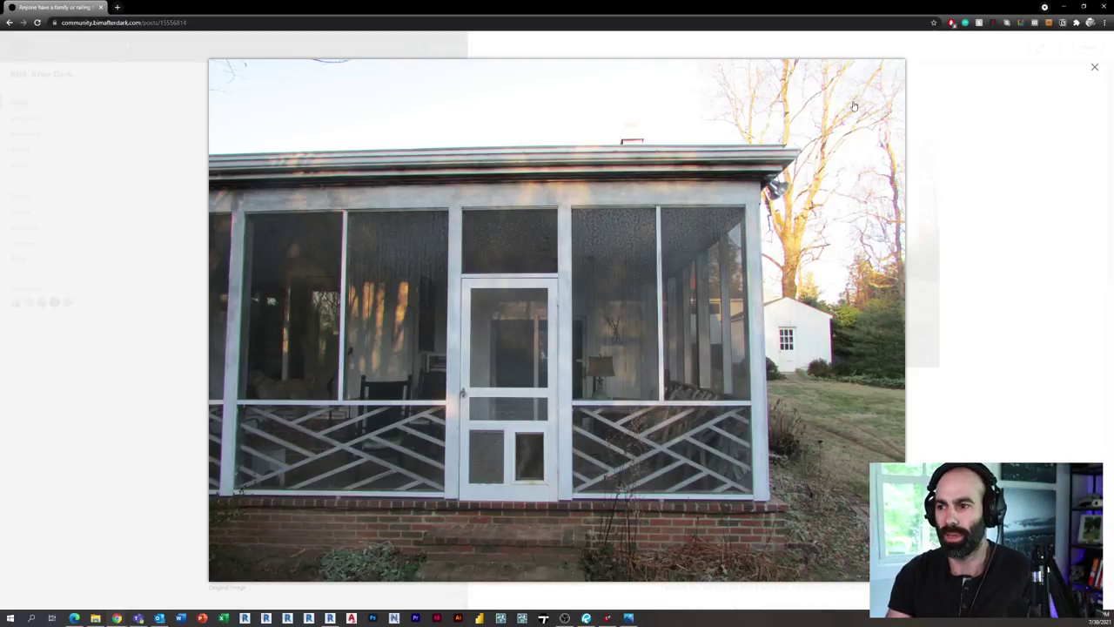
pyautogui.click(1091, 69)
# Step: Read the discussion under the railing post, expanding the previous replies to the "I think I got it!" comment
pyautogui.scroll(-8, 1017, 261)
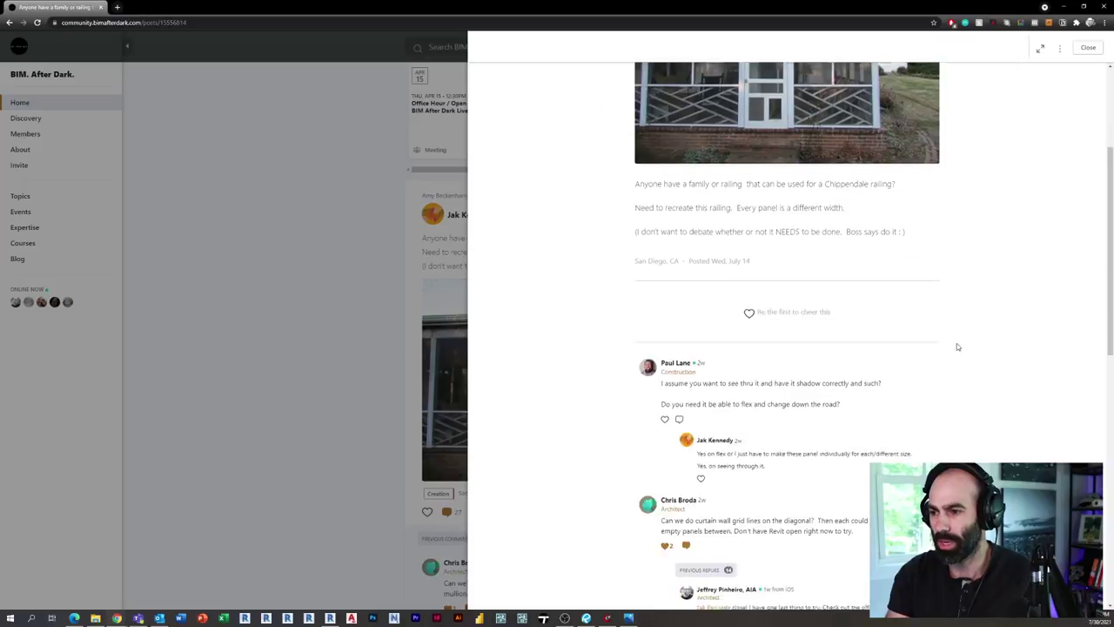
pyautogui.scroll(-4, 868, 375)
pyautogui.scroll(2, 740, 392)
pyautogui.click(727, 422)
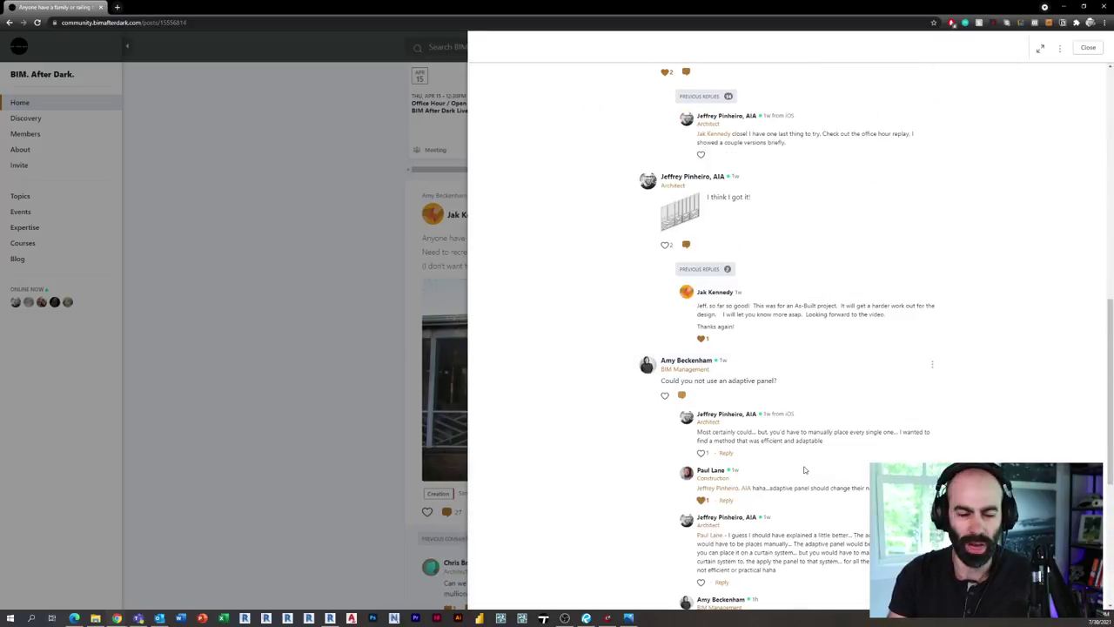
pyautogui.scroll(3, 816, 360)
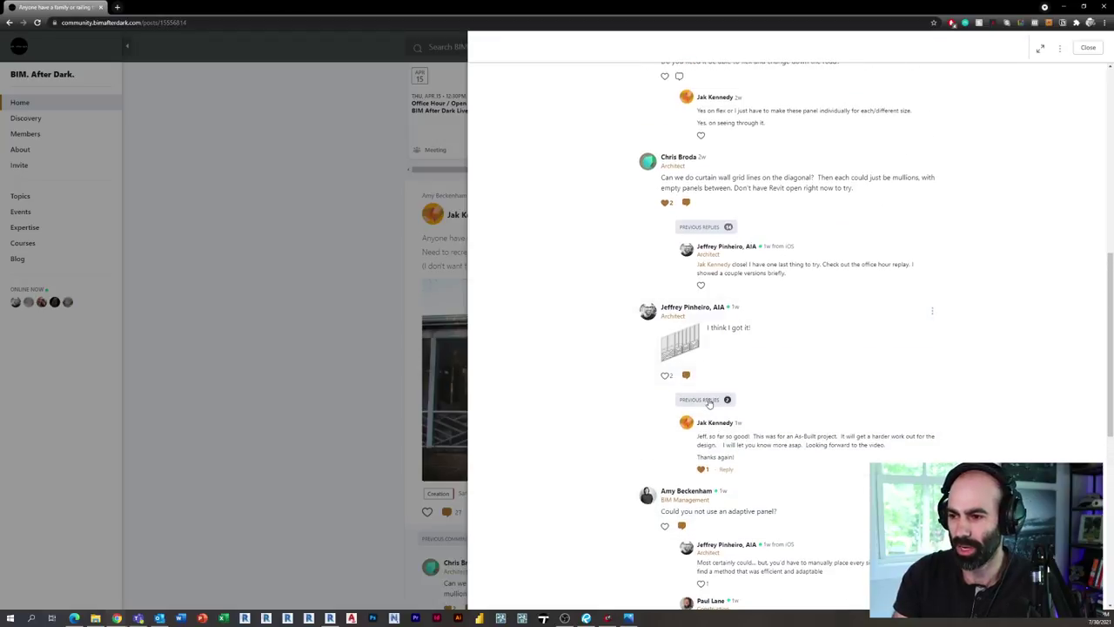
pyautogui.click(705, 399)
pyautogui.scroll(-2, 595, 369)
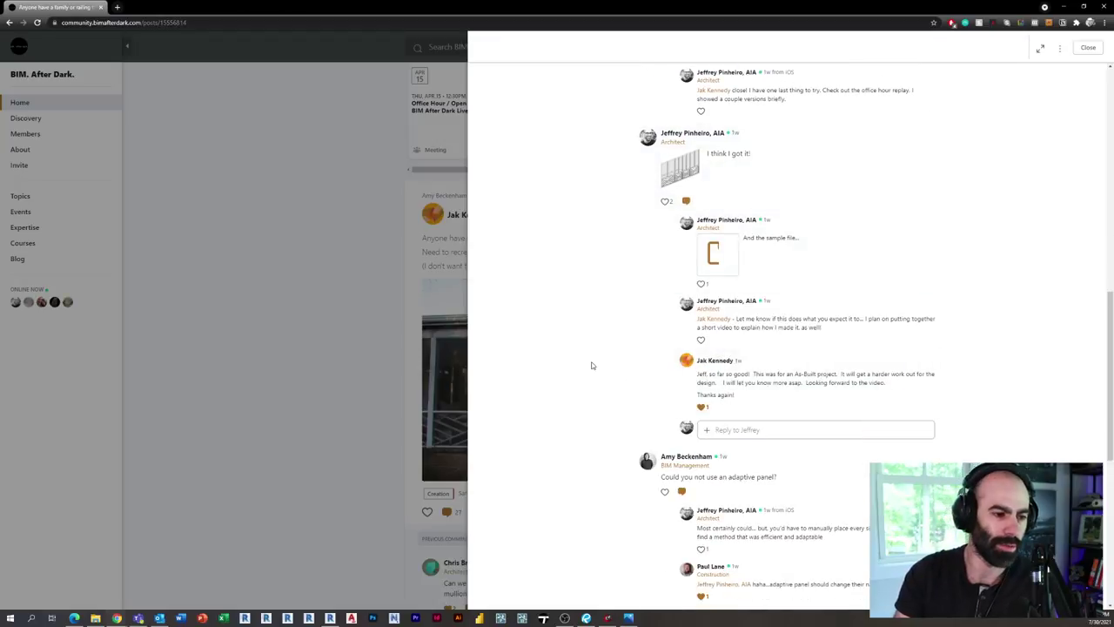
pyautogui.scroll(1, 626, 331)
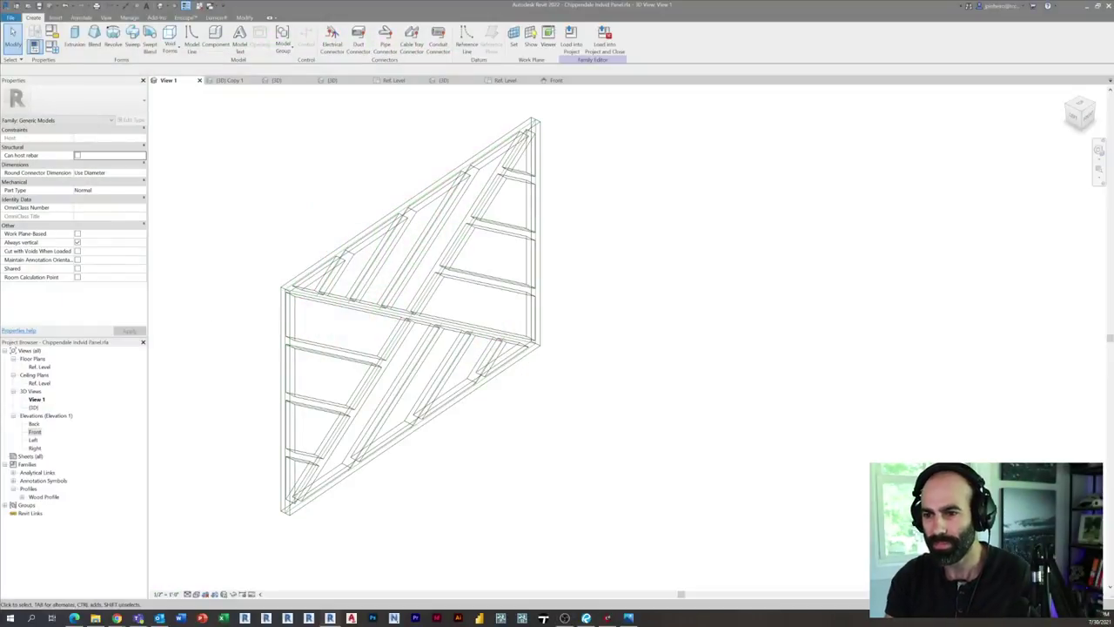
# Step: Bring up the 3D view of the Chippendale Rail test project and dismiss the save reminder without saving
pyautogui.click(224, 82)
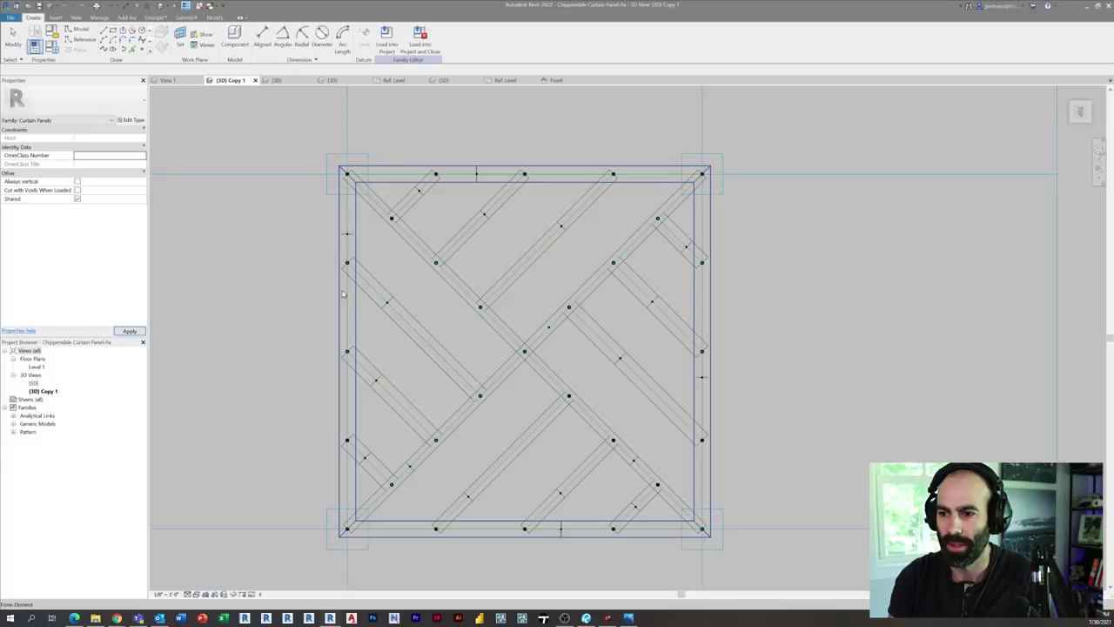
pyautogui.click(277, 80)
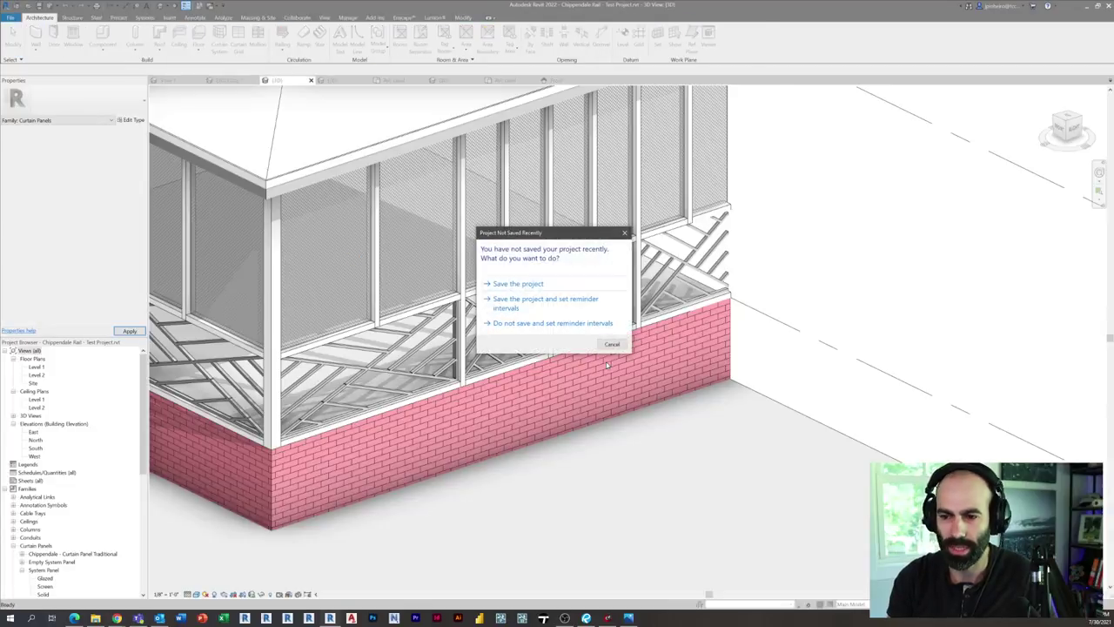
pyautogui.click(599, 344)
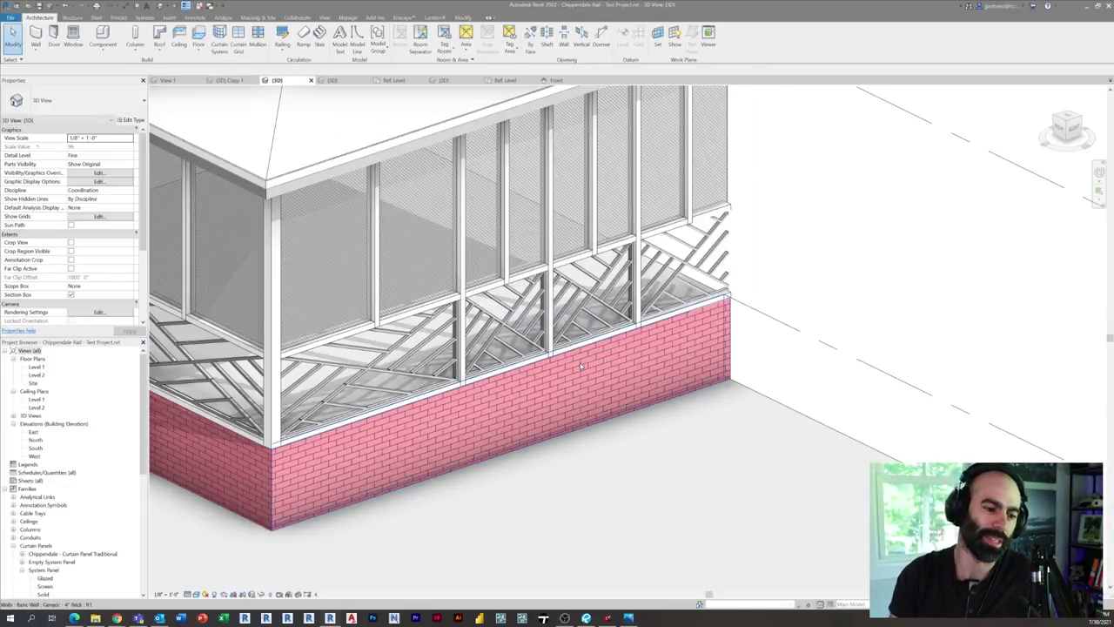
# Step: Examine the Chippendale curtain panels and the screens above them near the porch corner, selecting one panel to inspect its properties
pyautogui.keyDown('shift'); pyautogui.moveTo(540, 323); pyautogui.dragTo(659, 322, button='middle'); pyautogui.keyUp('shift')
pyautogui.scroll(5, 449, 391)
pyautogui.keyDown('shift'); pyautogui.moveTo(453, 322); pyautogui.dragTo(449, 363, button='middle'); pyautogui.keyUp('shift')
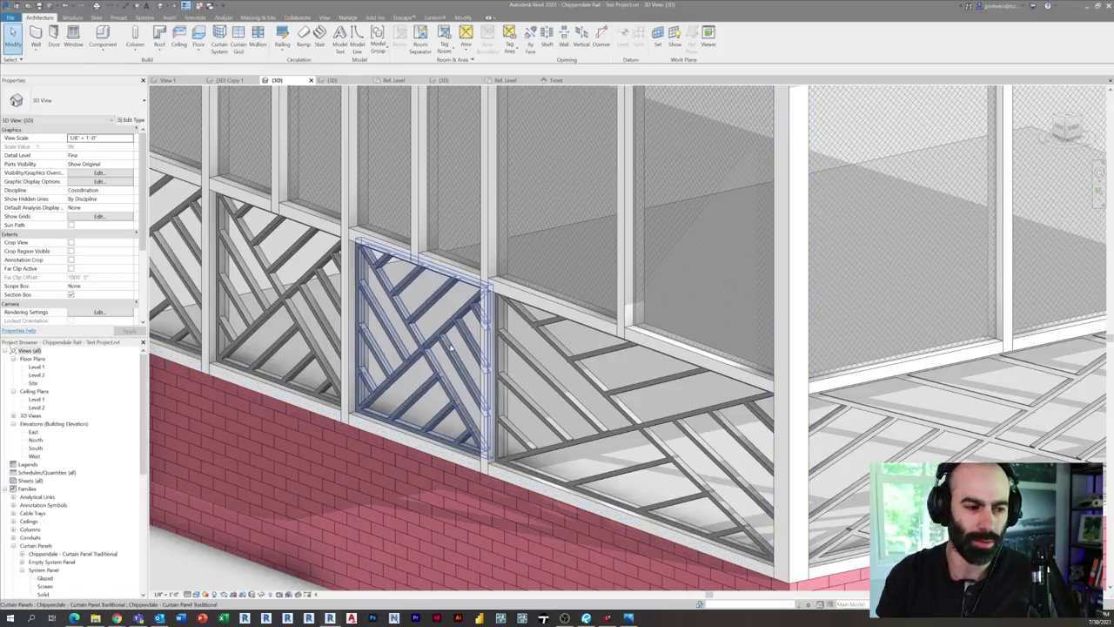
pyautogui.click(451, 349)
pyautogui.keyDown('shift'); pyautogui.moveTo(451, 348); pyautogui.dragTo(486, 425, button='middle'); pyautogui.keyUp('shift')
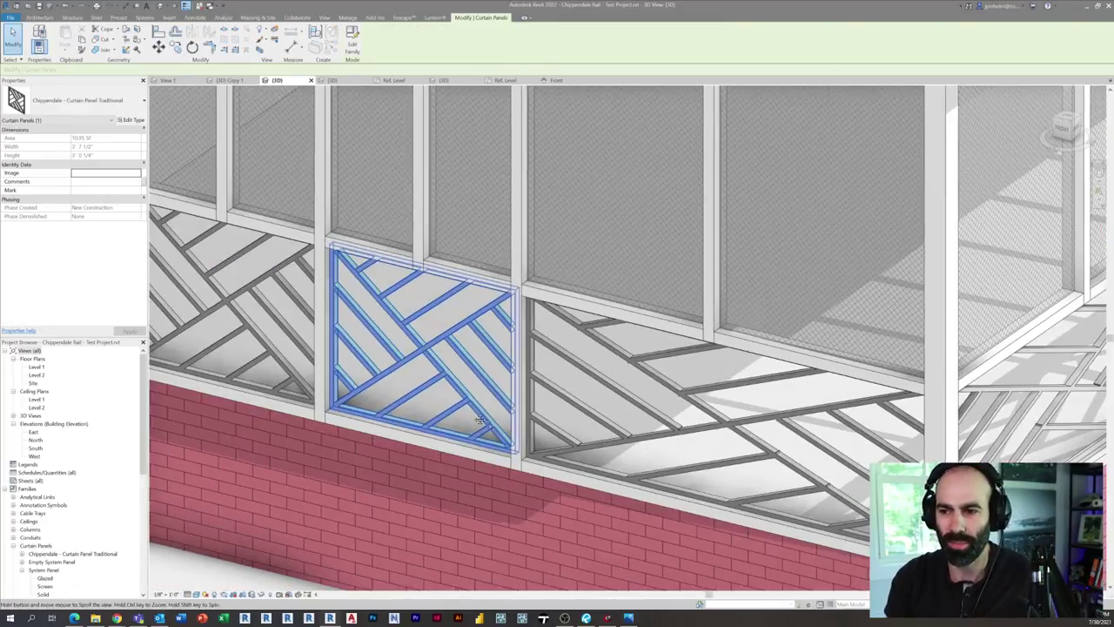
pyautogui.press('Escape')
pyautogui.scroll(-1, 440, 136)
pyautogui.moveTo(440, 136); pyautogui.dragTo(409, 333, button='middle')
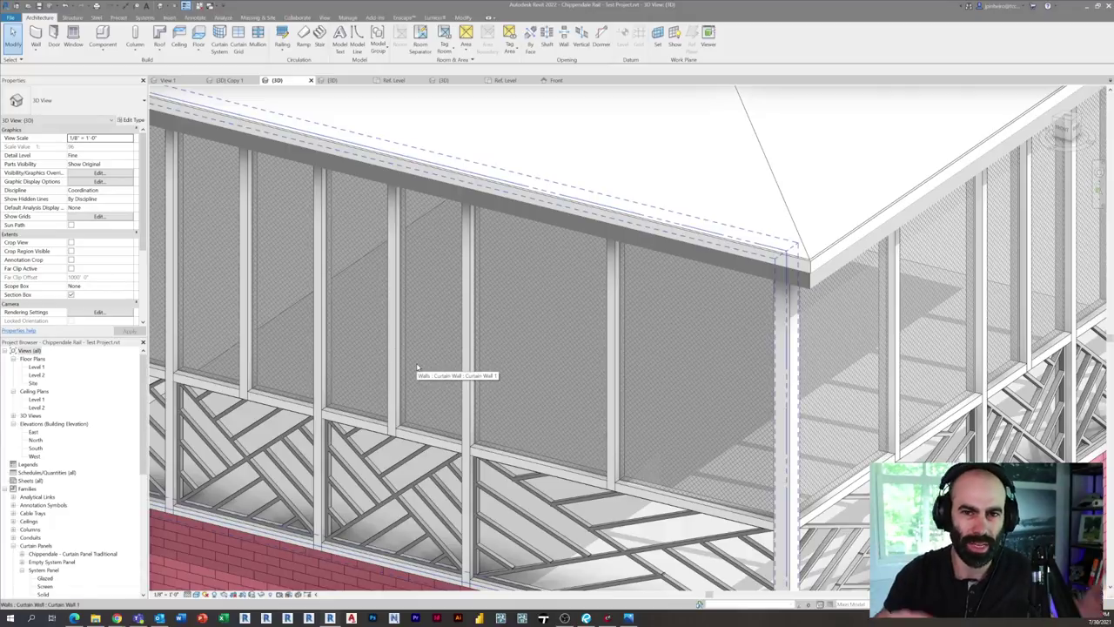
# Step: Raise the horizontal curtain grid line above the Chippendale panels to make the railing panels taller
pyautogui.click(435, 444)
pyautogui.moveTo(436, 444); pyautogui.dragTo(479, 366, button='middle')
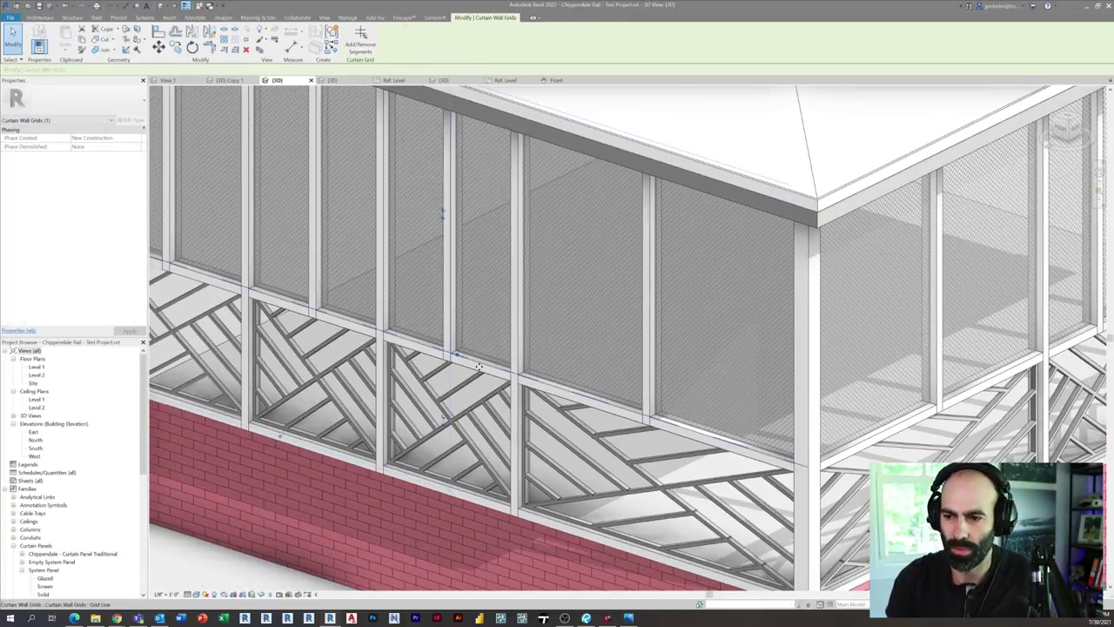
pyautogui.moveTo(484, 351); pyautogui.dragTo(488, 304)
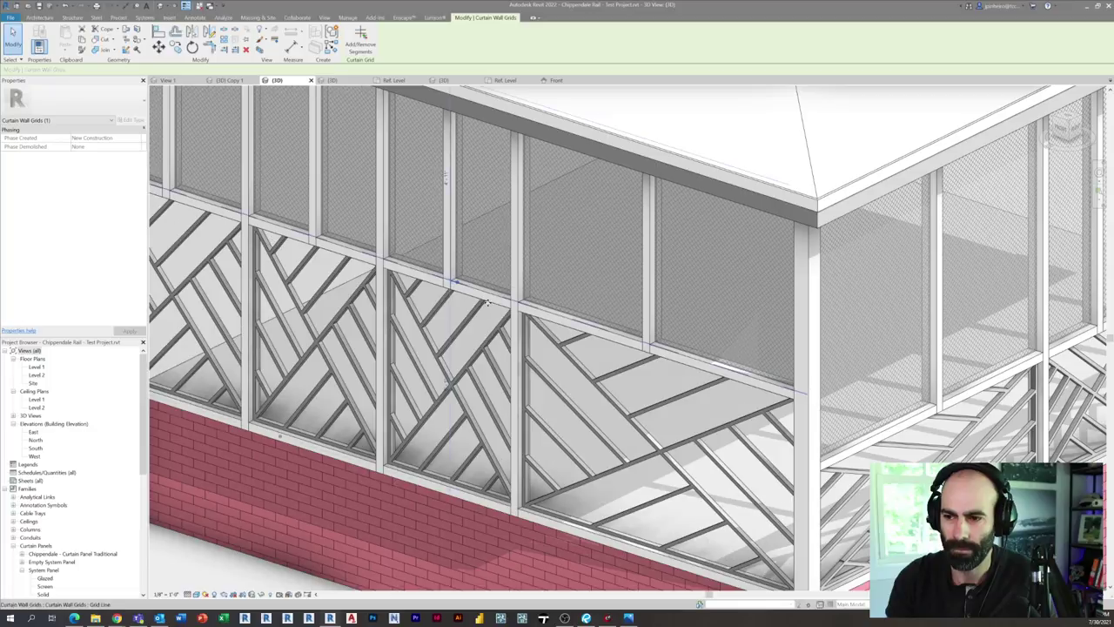
pyautogui.press('Escape')
# Step: Move a vertical curtain grid line between two railing panels away from the corner, widening one panel and narrowing its neighbour
pyautogui.keyDown('shift'); pyautogui.moveTo(472, 401); pyautogui.dragTo(387, 367, button='middle'); pyautogui.keyUp('shift')
pyautogui.press('Tab')
pyautogui.click(389, 324)
pyautogui.moveTo(363, 315); pyautogui.dragTo(362, 315)
pyautogui.press('Escape')
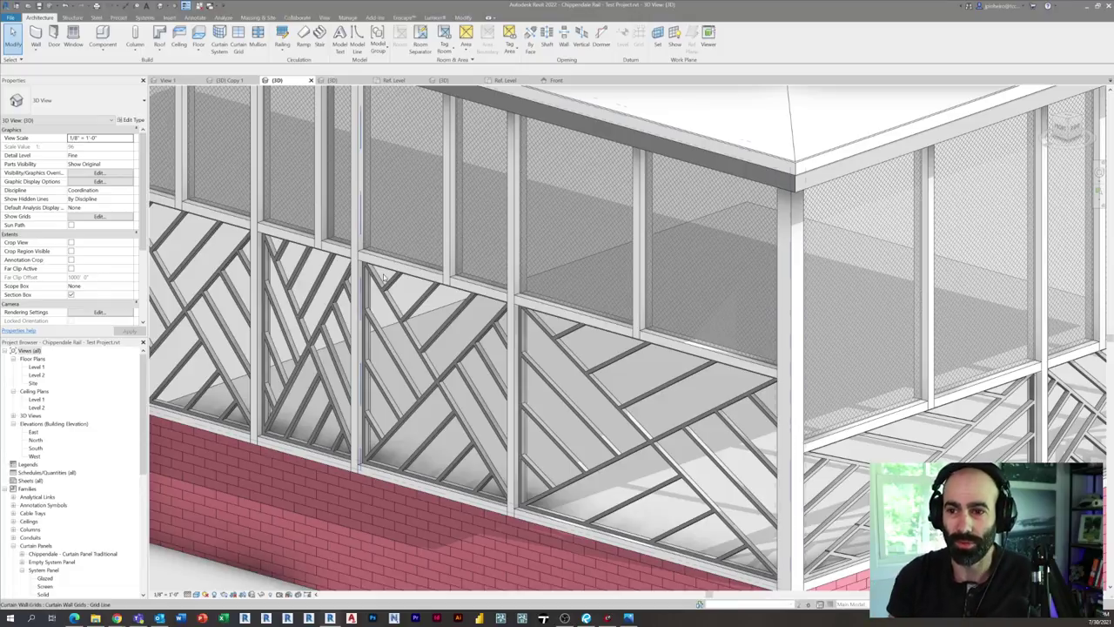
# Step: Open the Chippendale curtain panel family's 3D copy view and examine its frame, diagonal slats and corner placement points
pyautogui.click(172, 79)
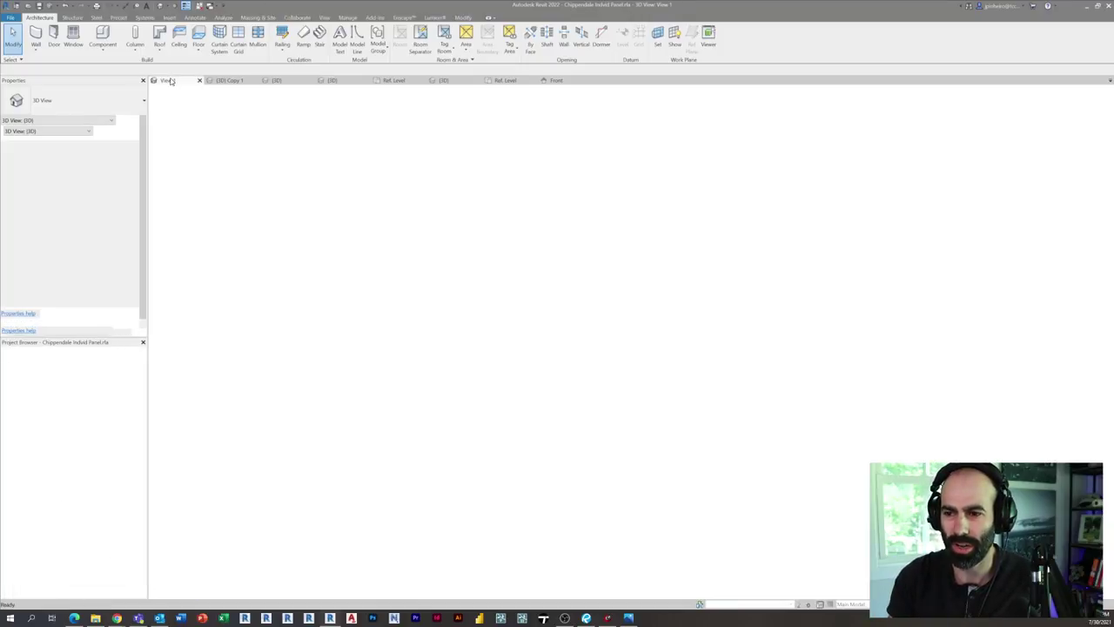
pyautogui.click(228, 80)
pyautogui.moveTo(445, 276); pyautogui.dragTo(434, 273, button='middle')
pyautogui.scroll(-1, 431, 264)
pyautogui.moveTo(432, 359)
pyautogui.mouseDown(button='middle')
pyautogui.moveTo(413, 363)
pyautogui.moveTo(521, 346)
pyautogui.moveTo(497, 322)
pyautogui.moveTo(503, 337)
pyautogui.mouseUp(button='middle')
pyautogui.scroll(2, 493, 314)
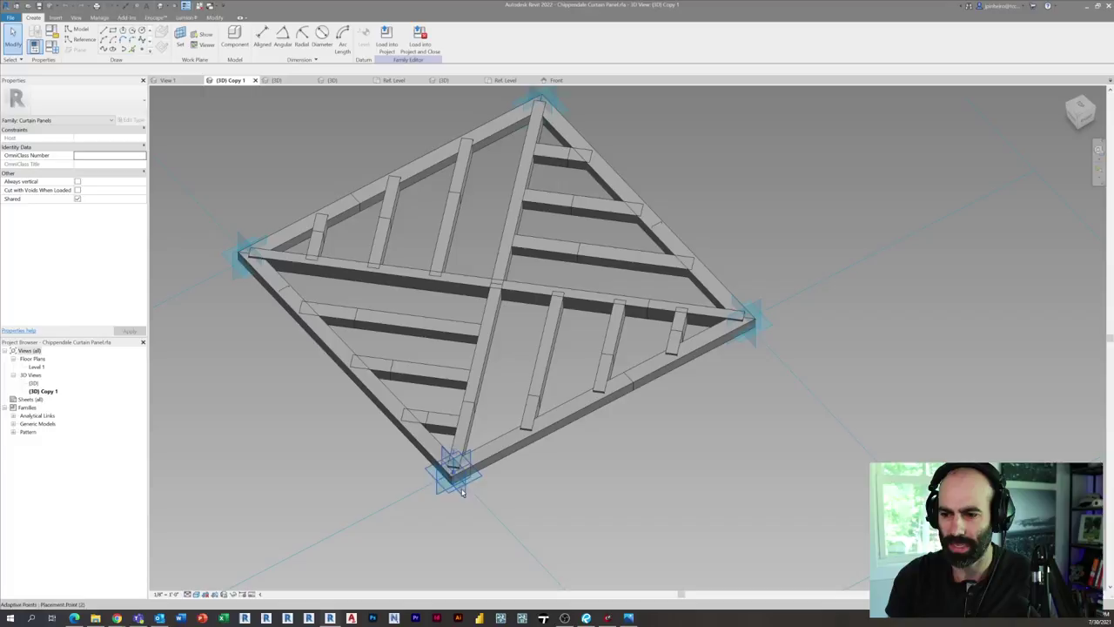
pyautogui.moveTo(499, 473); pyautogui.dragTo(497, 508, button='middle')
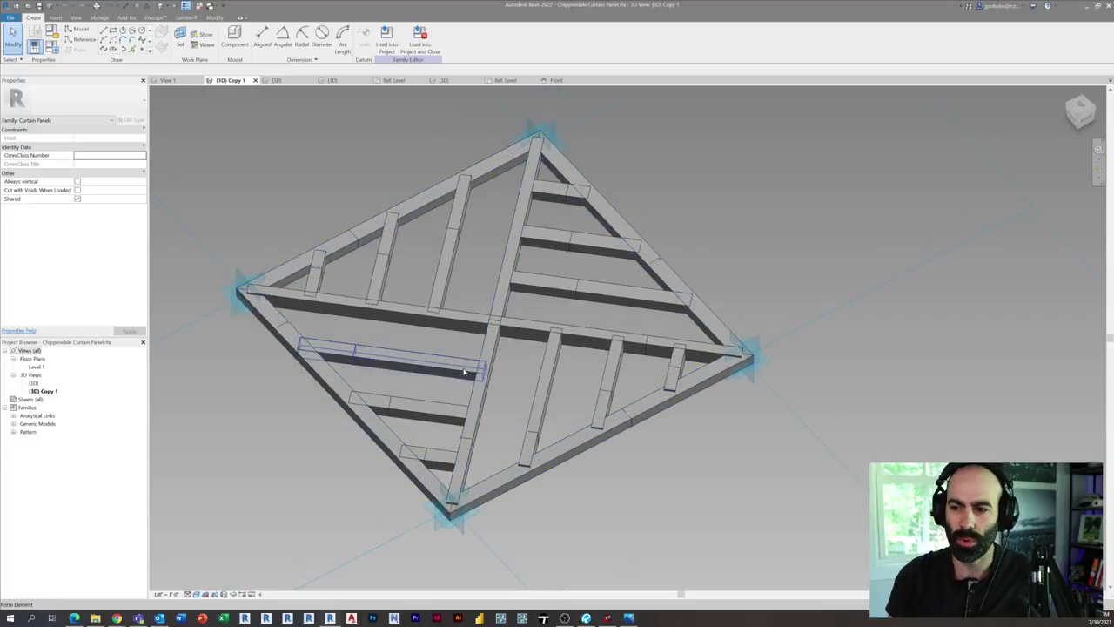
pyautogui.moveTo(499, 386); pyautogui.dragTo(466, 391, button='middle')
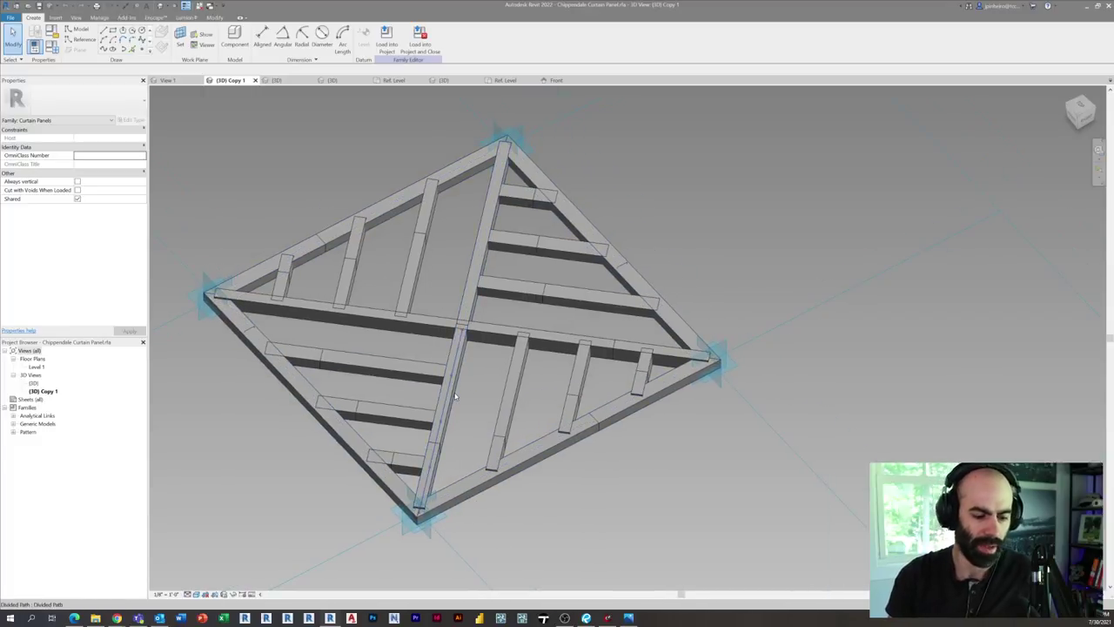
pyautogui.moveTo(500, 373); pyautogui.dragTo(557, 359, button='middle')
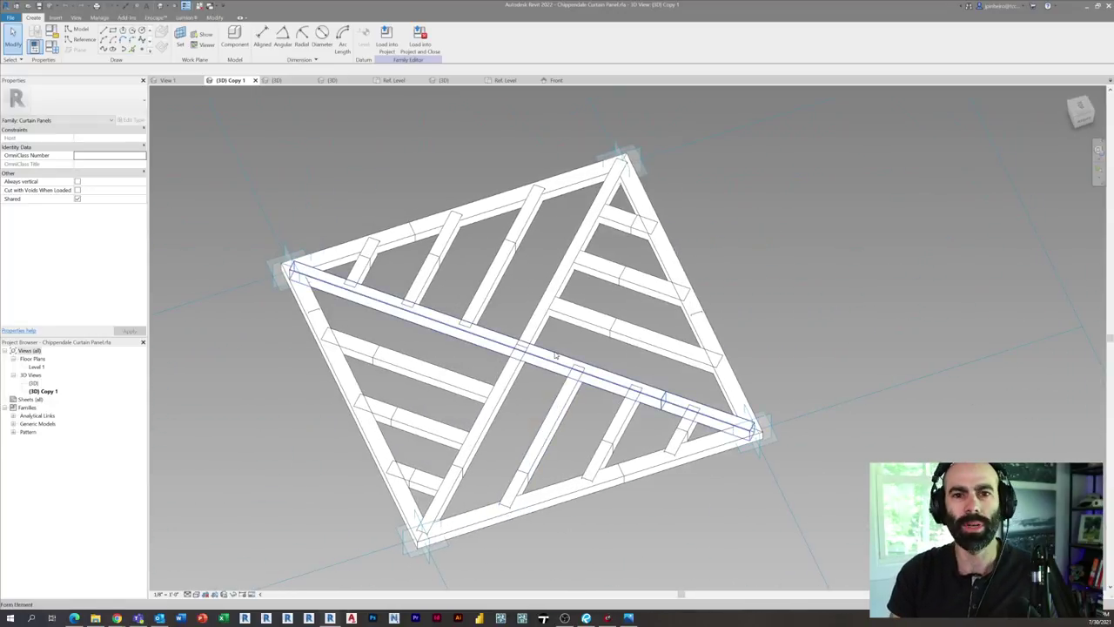
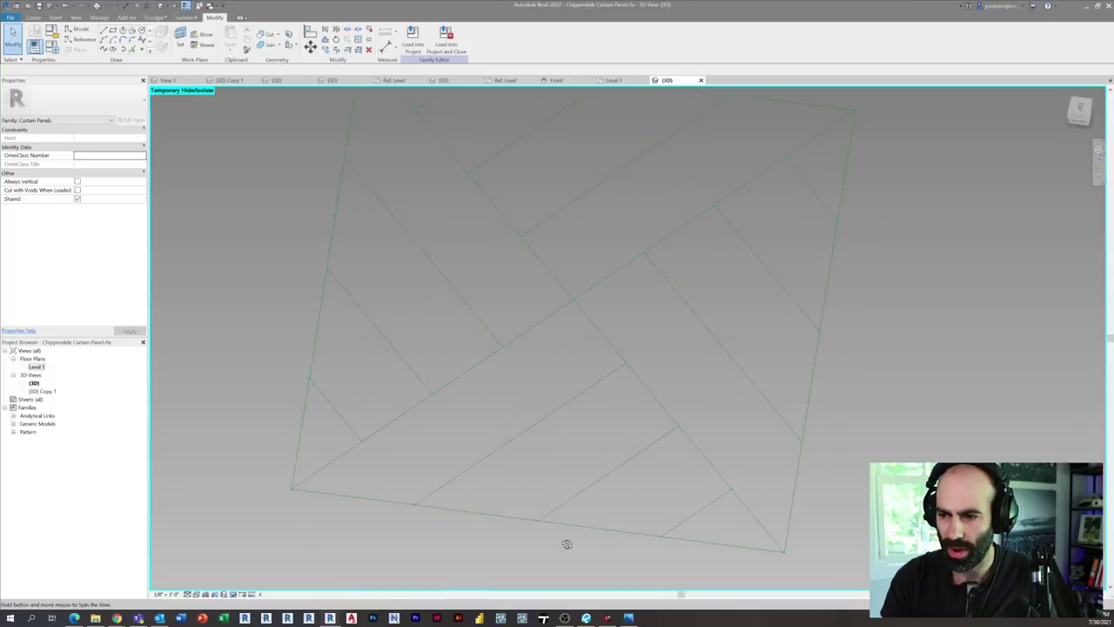
# Step: Inspect the divided path on the diagonal reference line and the nodes where the slat lines meet it
pyautogui.scroll(5, 477, 351)
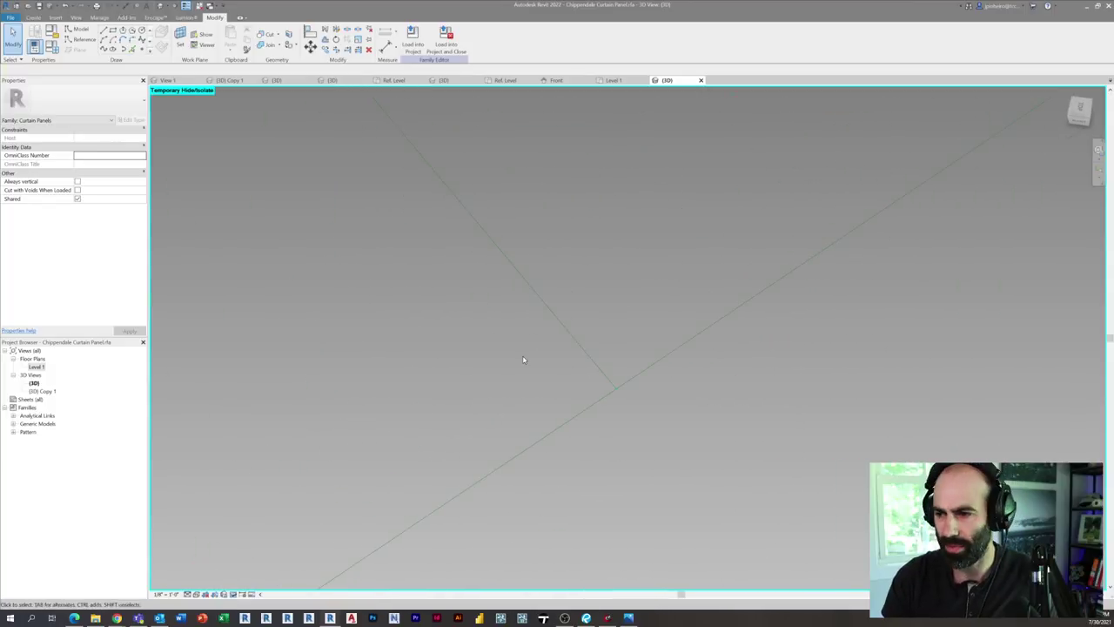
pyautogui.click(656, 366)
pyautogui.scroll(-5, 637, 397)
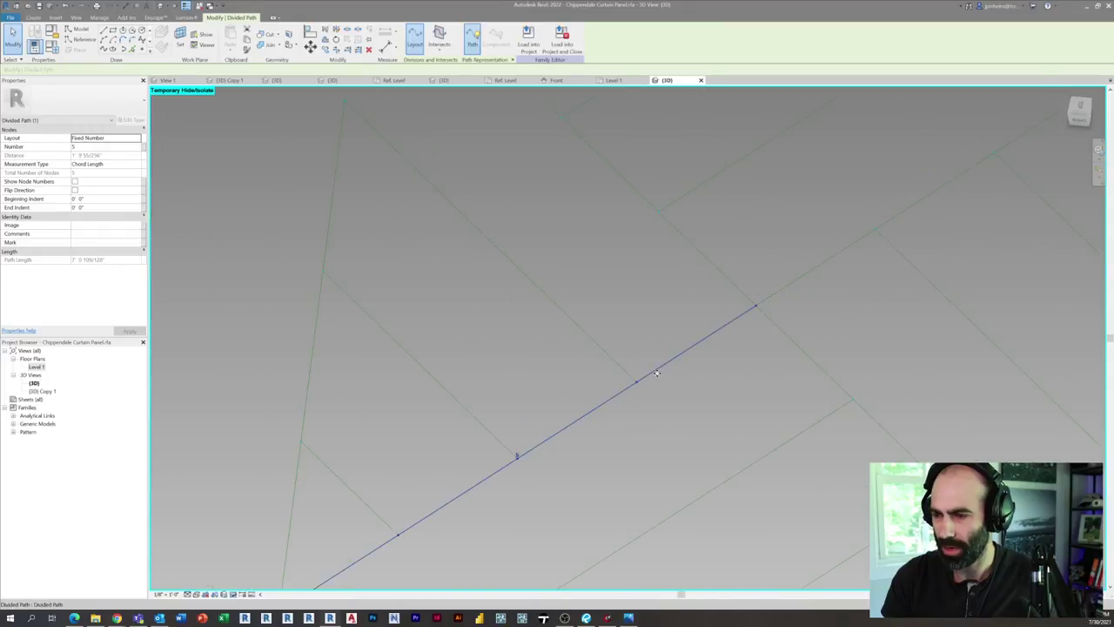
pyautogui.scroll(-2, 514, 383)
pyautogui.scroll(5, 486, 445)
pyautogui.scroll(-2, 565, 368)
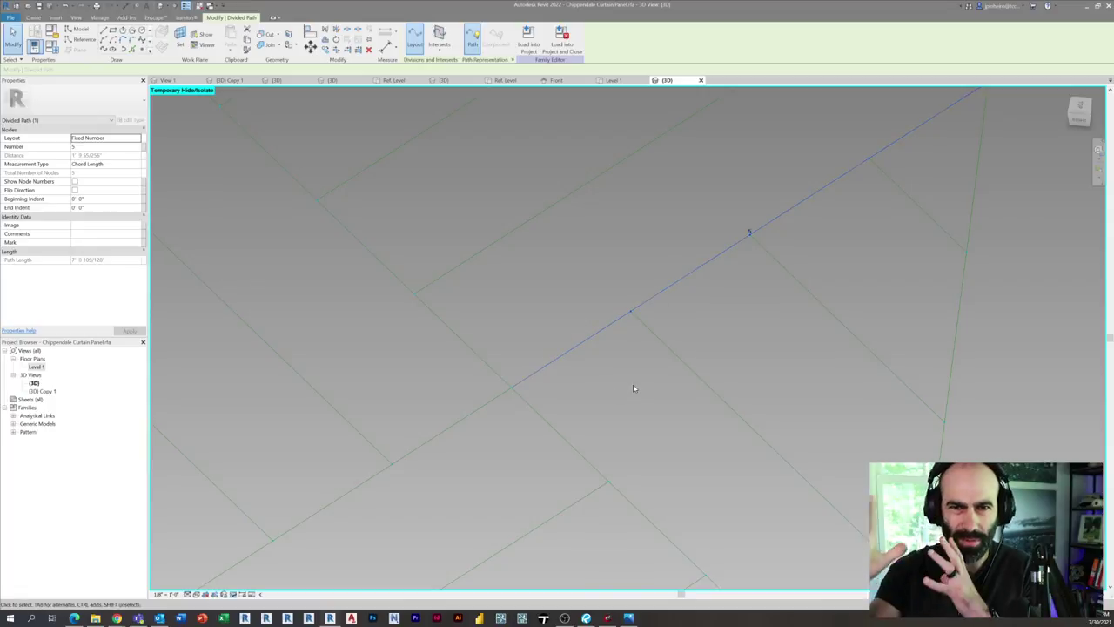
pyautogui.click(567, 281)
pyautogui.scroll(-5, 566, 279)
pyautogui.keyDown('shift'); pyautogui.moveTo(578, 289); pyautogui.dragTo(592, 334, button='middle'); pyautogui.keyUp('shift')
# Step: In the top view, draw a horizontal model line from the left edge's upper division node to well beyond the panel's right edge
pyautogui.click(1077, 121)
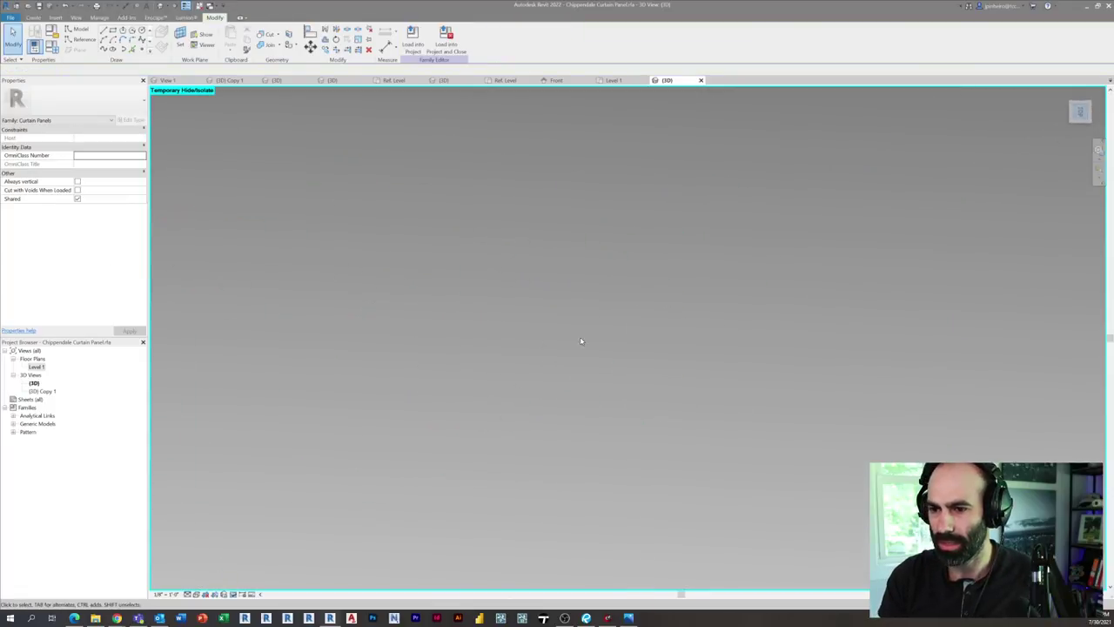
pyautogui.moveTo(570, 351); pyautogui.dragTo(323, 316, button='middle')
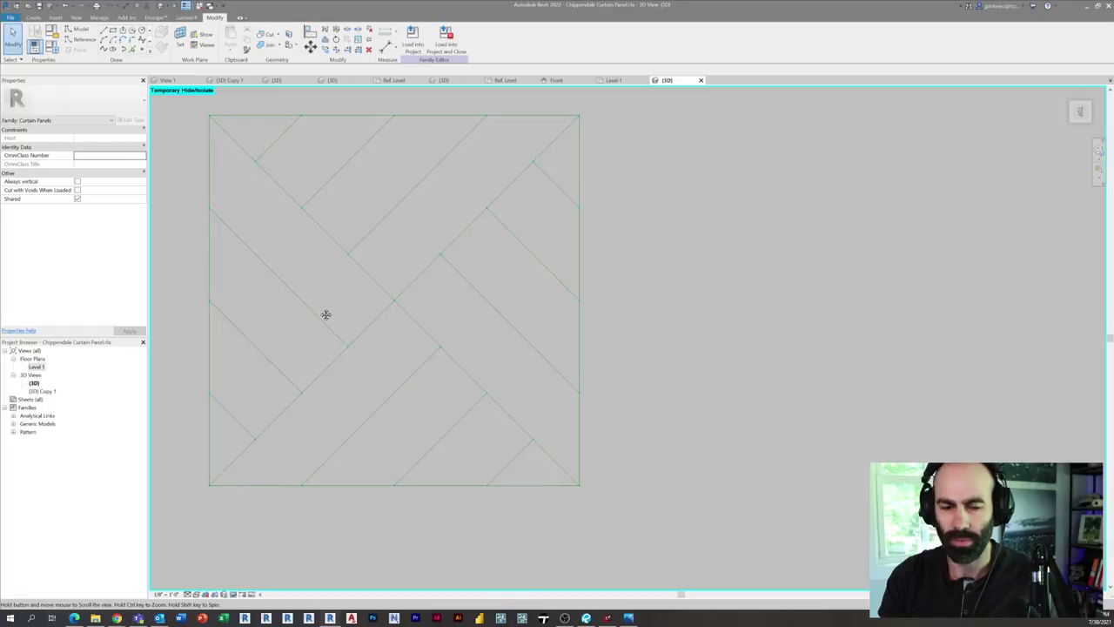
pyautogui.scroll(1, 313, 305)
pyautogui.moveTo(441, 258); pyautogui.dragTo(481, 270, button='middle')
pyautogui.moveTo(202, 212); pyautogui.dragTo(218, 211, button='middle')
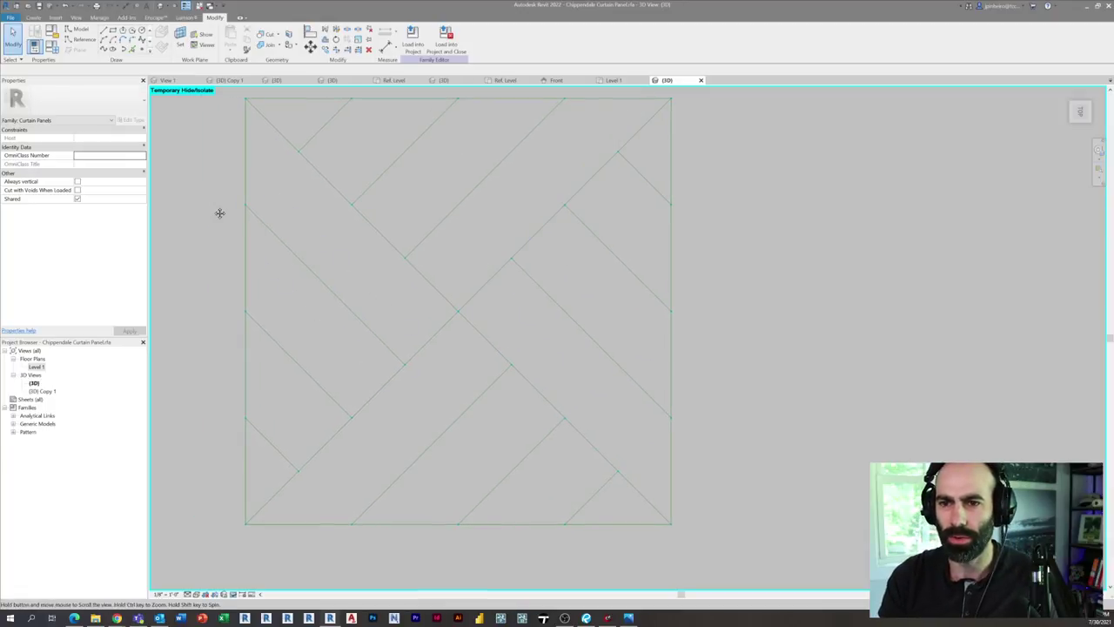
pyautogui.click(78, 32)
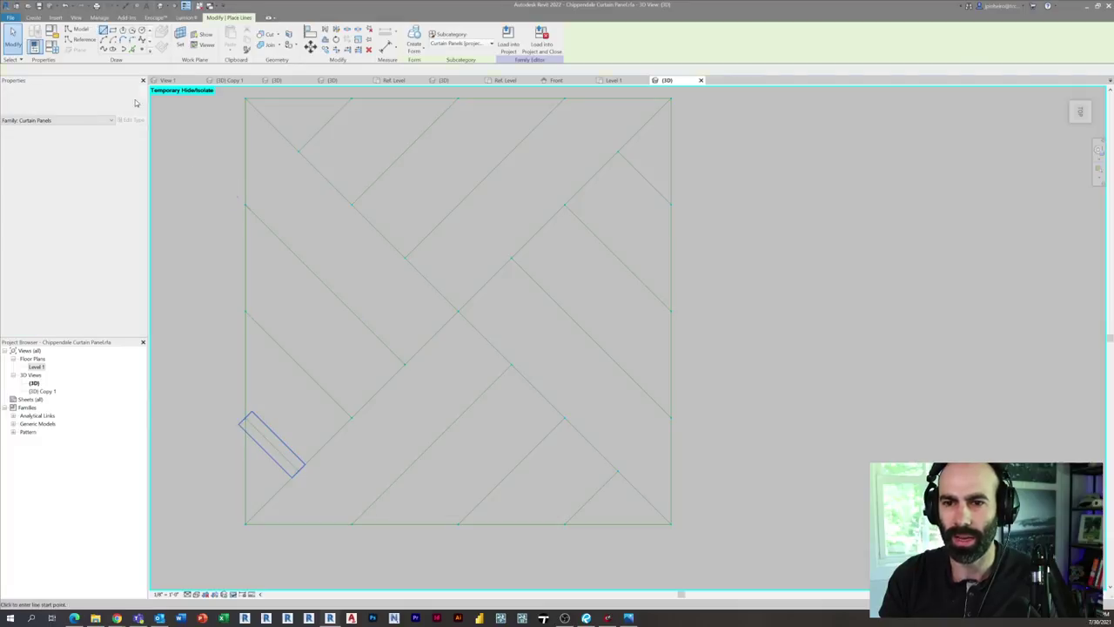
pyautogui.click(246, 204)
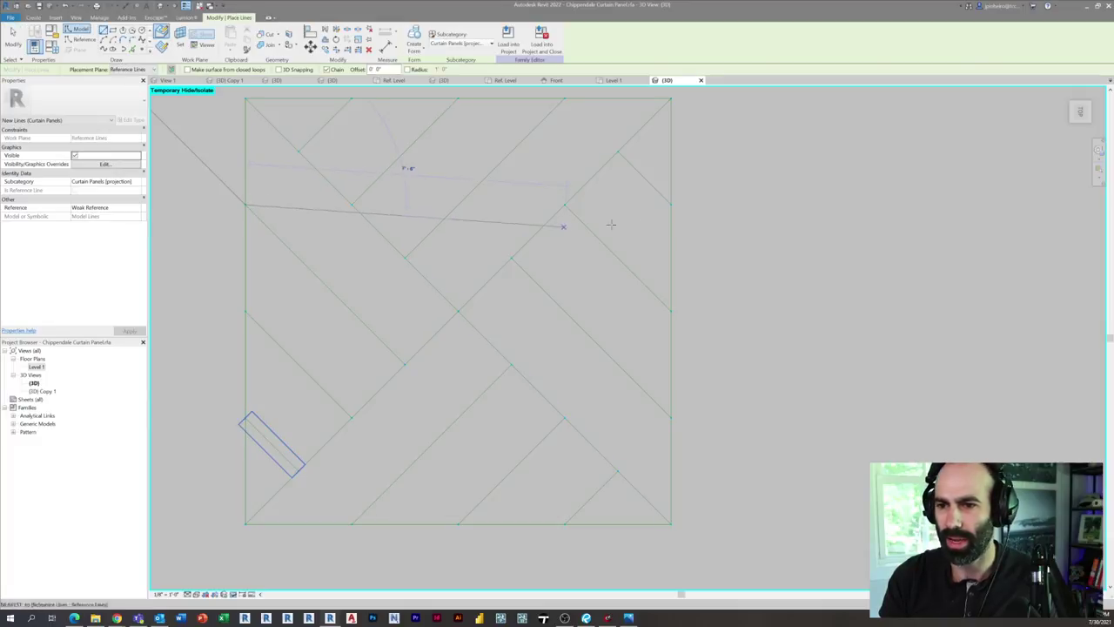
pyautogui.click(873, 204)
pyautogui.press('Escape')
pyautogui.press('Escape')
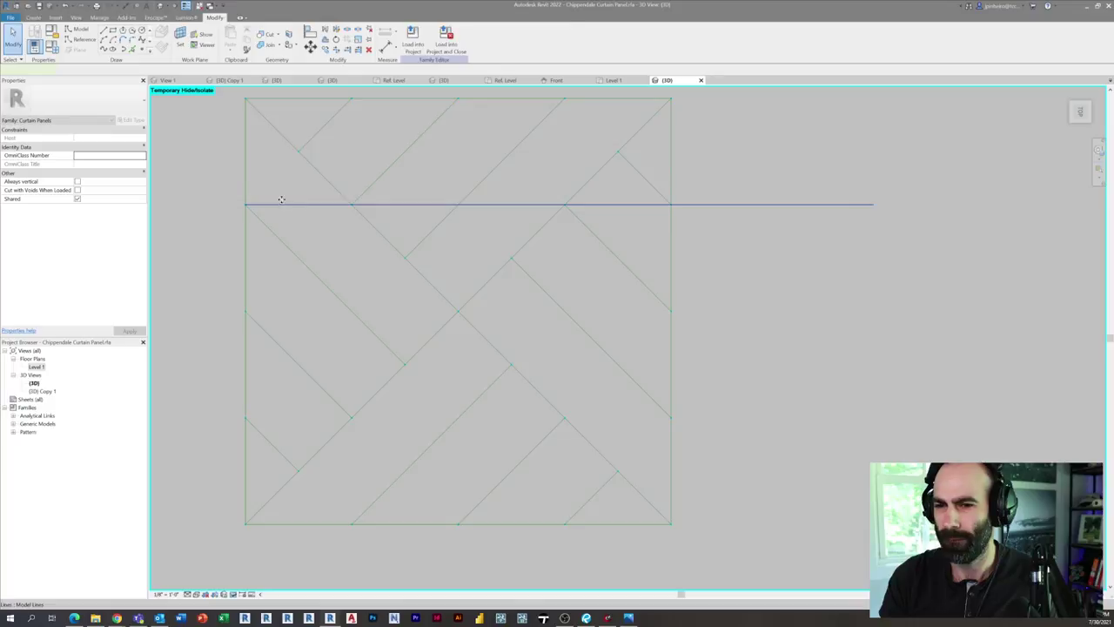
# Step: Extend the horizontal model line past the panel's left edge
pyautogui.moveTo(176, 209); pyautogui.dragTo(174, 207)
pyautogui.moveTo(233, 244); pyautogui.dragTo(259, 244, button='middle')
pyautogui.press('Escape')
pyautogui.moveTo(320, 262); pyautogui.dragTo(360, 267, button='middle')
pyautogui.scroll(1, 422, 190)
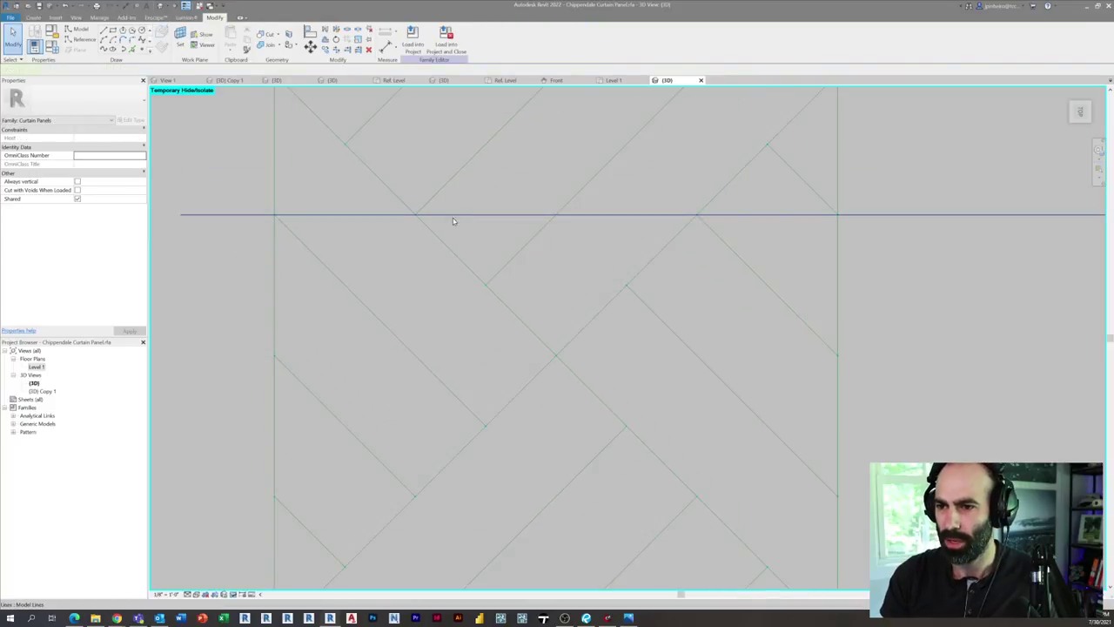
# Step: Copy the horizontal model line to the five other heights where slats meet the diagonals, above and below the panel centre
pyautogui.click(467, 217)
pyautogui.moveTo(467, 219); pyautogui.dragTo(492, 253, button='middle')
pyautogui.press('c')
pyautogui.press('c')
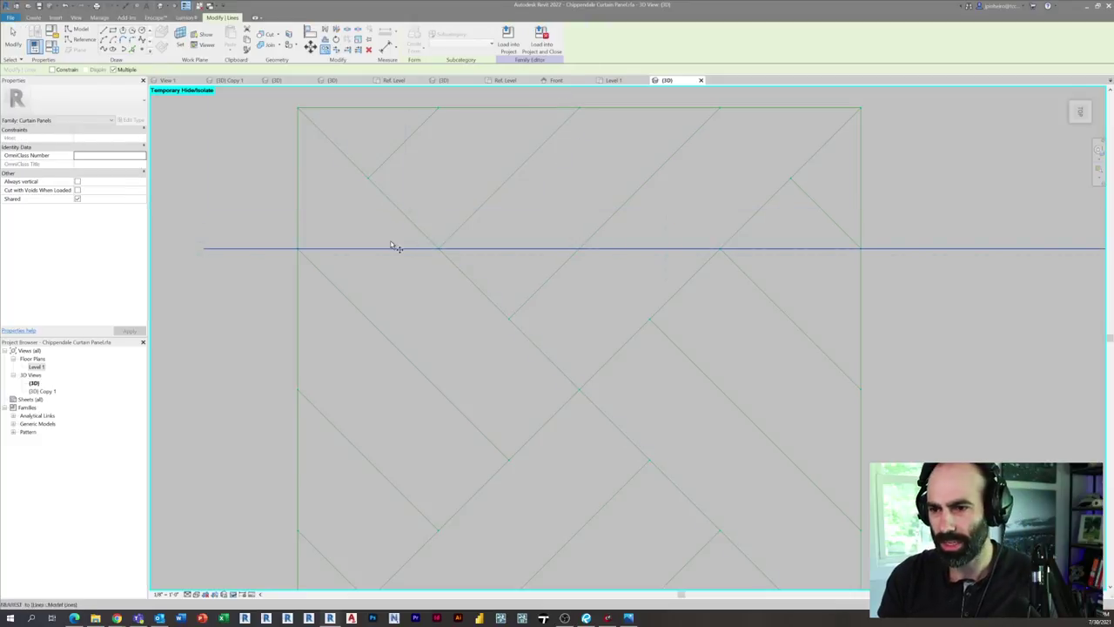
pyautogui.click(366, 250)
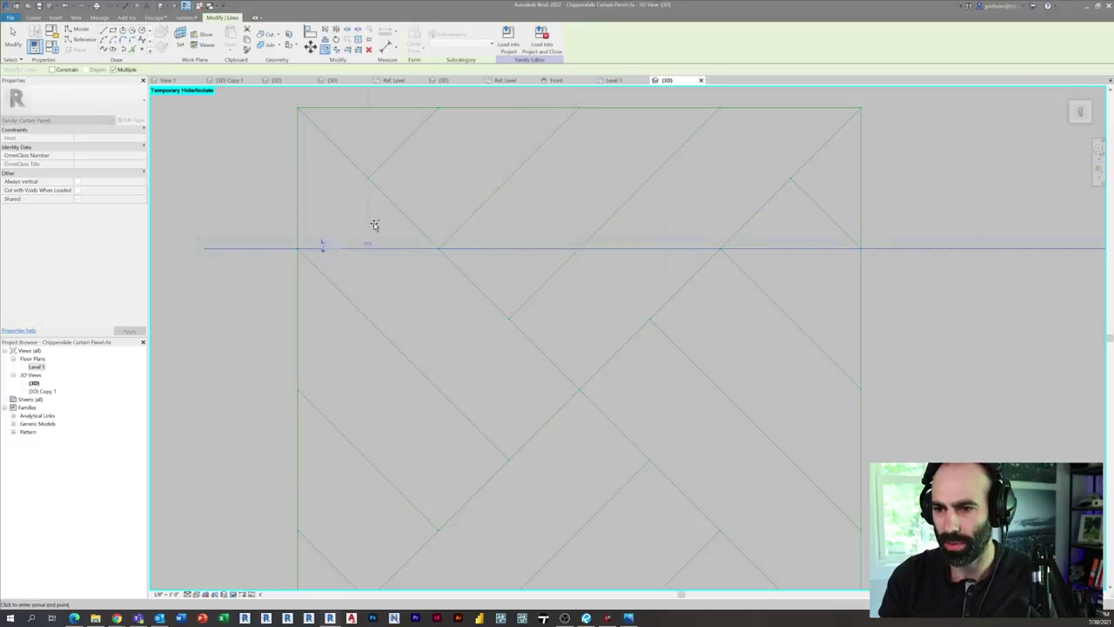
pyautogui.click(368, 179)
pyautogui.moveTo(416, 355); pyautogui.dragTo(368, 272, button='middle')
pyautogui.click(462, 236)
pyautogui.click(460, 377)
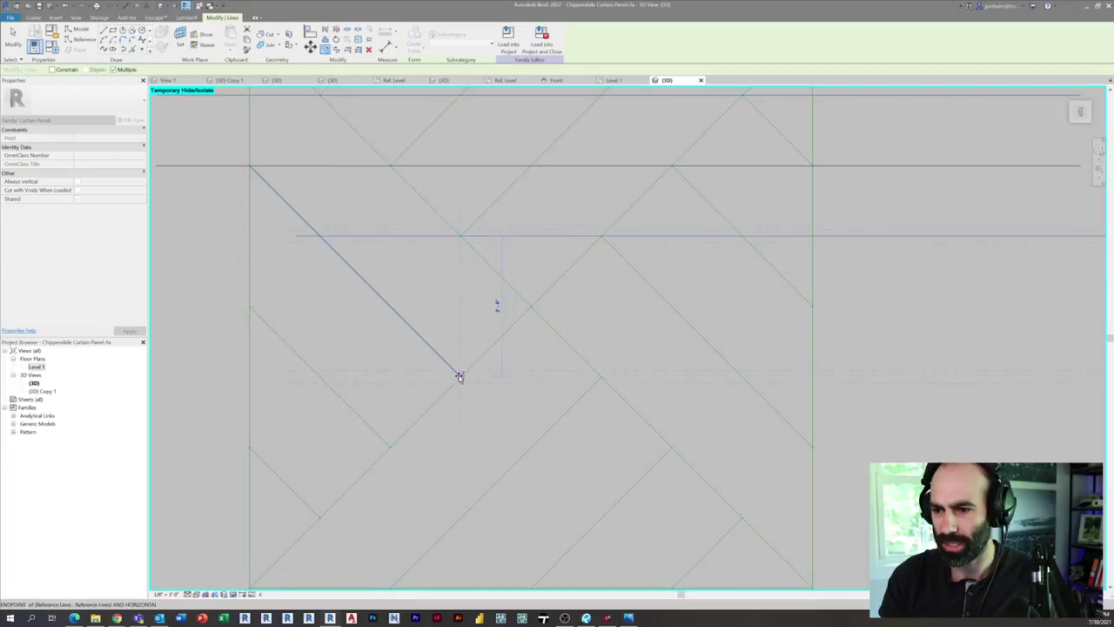
pyautogui.click(390, 448)
pyautogui.moveTo(390, 447); pyautogui.dragTo(444, 304, button='middle')
pyautogui.click(373, 375)
pyautogui.moveTo(555, 284); pyautogui.dragTo(299, 440, button='middle')
pyautogui.press('Escape')
pyautogui.press('Escape')
# Step: Draw a vertical model line from the uppermost slat node on the upper-right diagonal to above the panel's top edge
pyautogui.moveTo(456, 159); pyautogui.dragTo(485, 256, button='middle')
pyautogui.scroll(2, 485, 256)
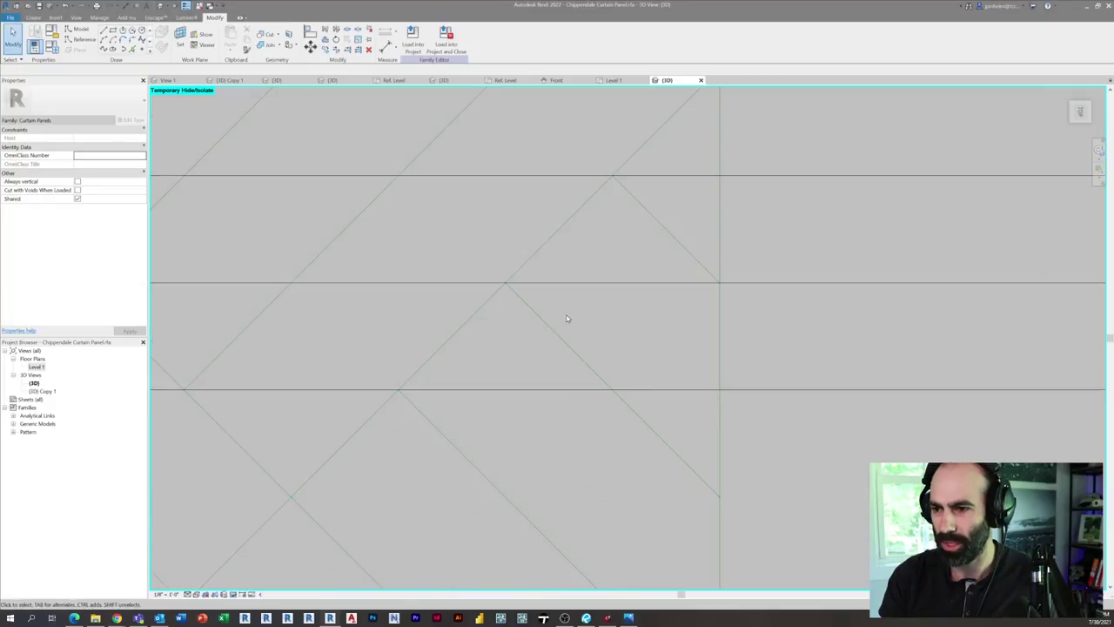
pyautogui.moveTo(580, 331); pyautogui.dragTo(644, 342, button='middle')
pyautogui.scroll(-1, 636, 389)
pyautogui.scroll(-2, 644, 341)
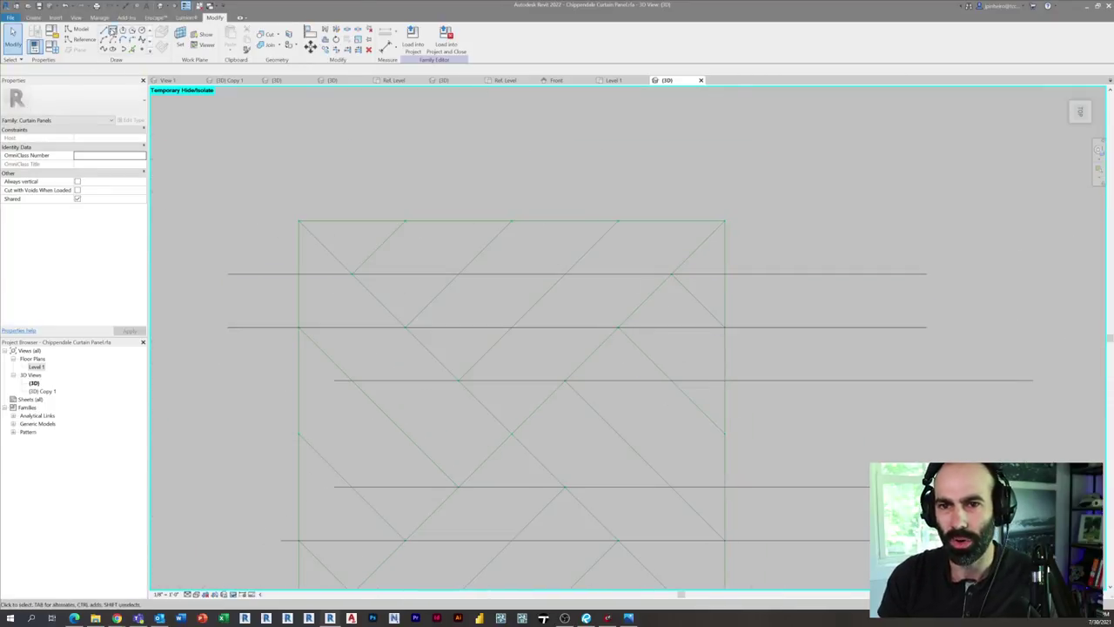
pyautogui.click(78, 31)
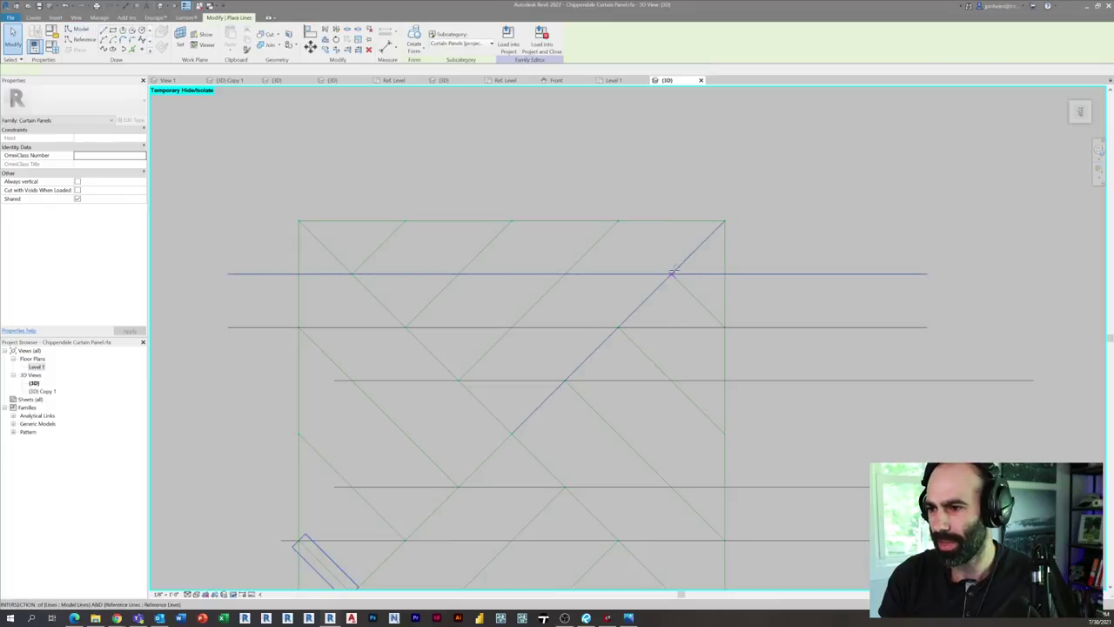
pyautogui.click(671, 269)
pyautogui.scroll(-1, 671, 269)
pyautogui.click(669, 193)
pyautogui.press('Escape')
pyautogui.press('Escape')
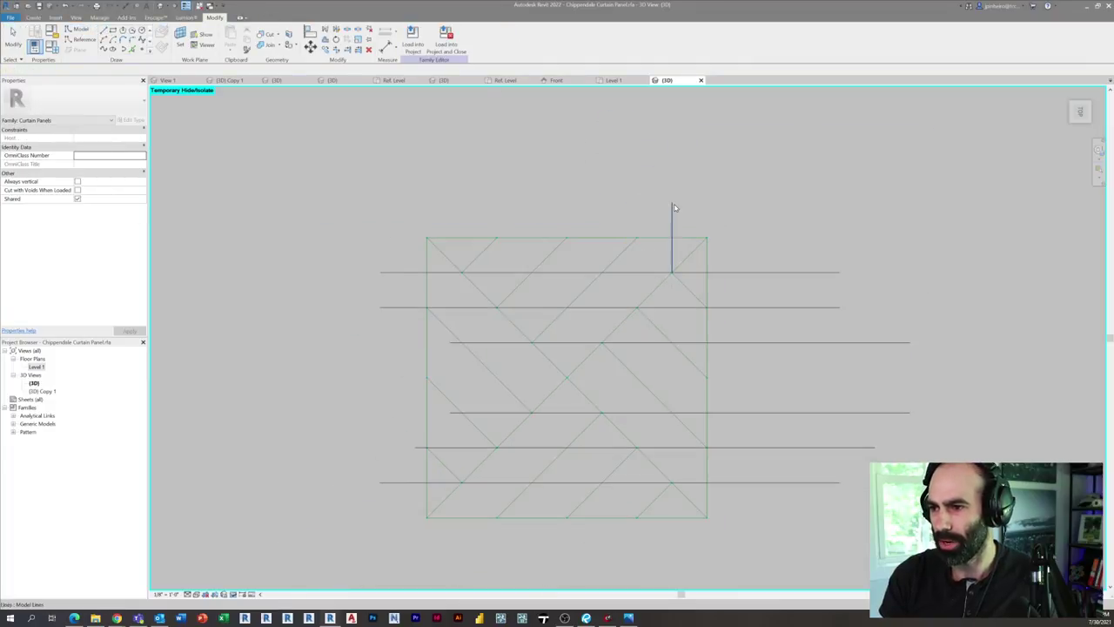
# Step: Stretch the vertical model line's lower end down past the panel's bottom edge
pyautogui.click(672, 228)
pyautogui.moveTo(682, 251); pyautogui.dragTo(662, 214, button='middle')
pyautogui.moveTo(652, 236); pyautogui.dragTo(652, 515)
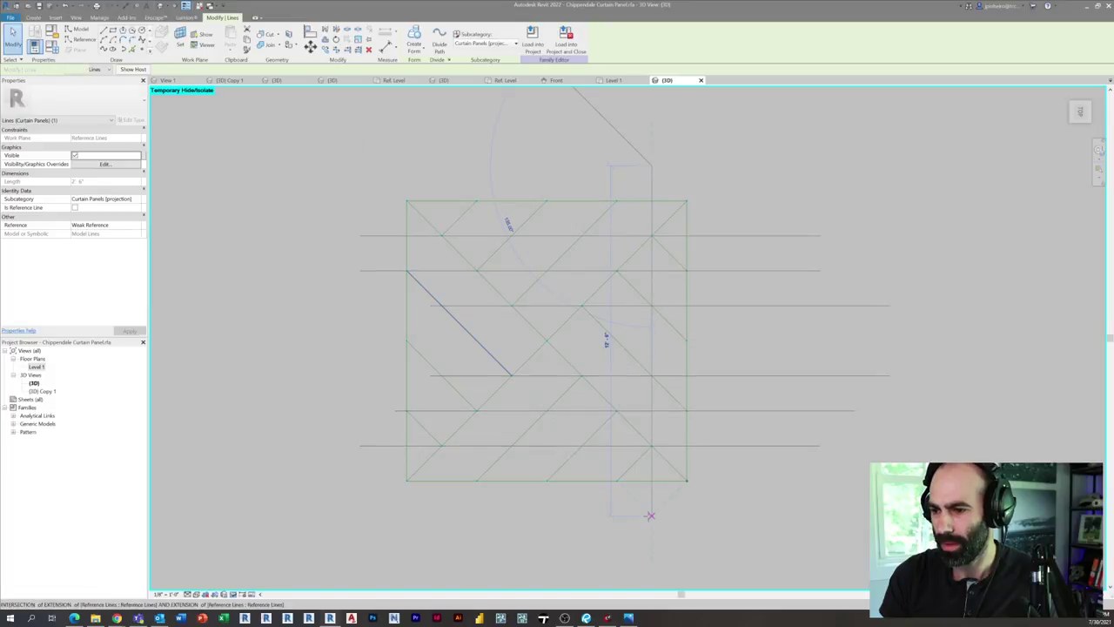
pyautogui.press('Escape')
pyautogui.scroll(3, 658, 487)
# Step: Copy the vertical model line to the next two slat nodes down the upper-right diagonal and to the panel centre
pyautogui.moveTo(682, 484); pyautogui.dragTo(606, 531, button='middle')
pyautogui.moveTo(591, 110); pyautogui.dragTo(621, 306, button='middle')
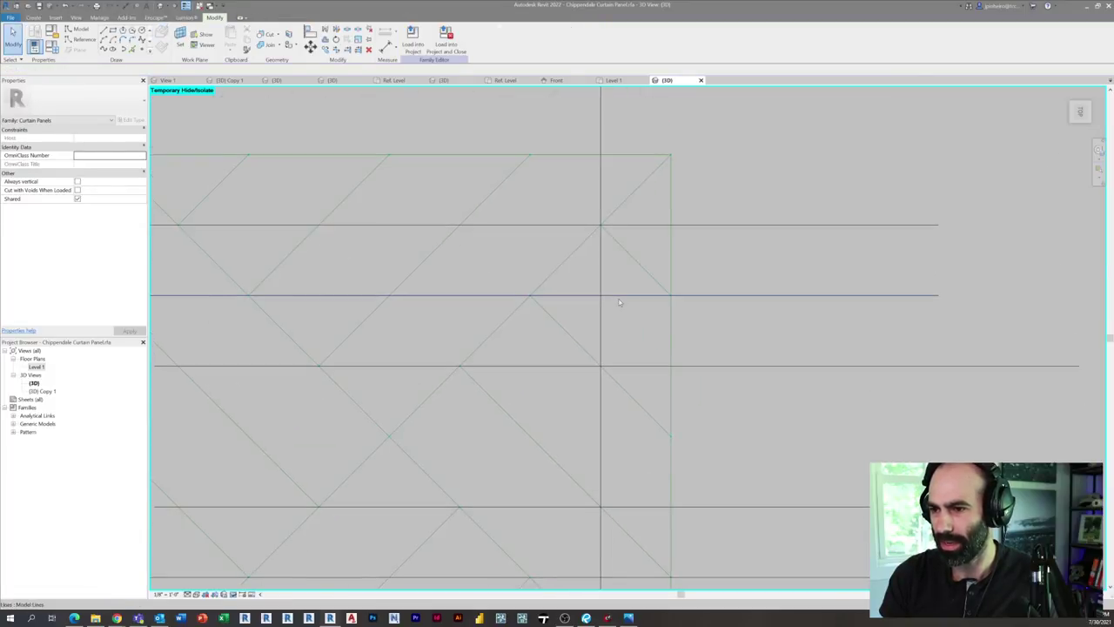
pyautogui.click(601, 312)
pyautogui.scroll(1, 615, 265)
pyautogui.press('c')
pyautogui.press('c')
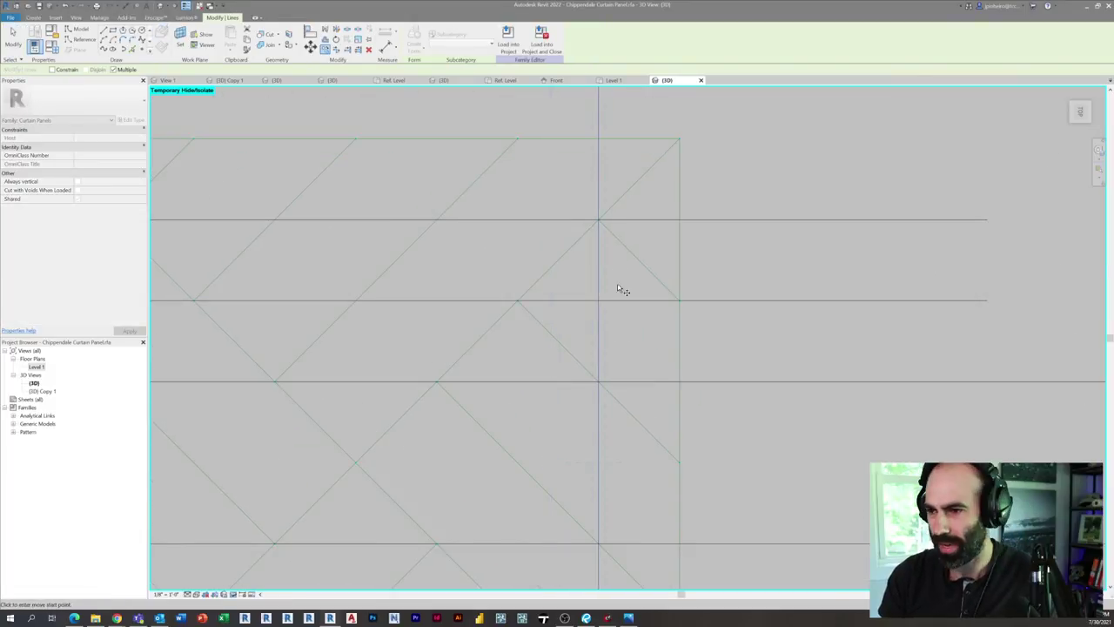
pyautogui.click(599, 300)
pyautogui.click(519, 303)
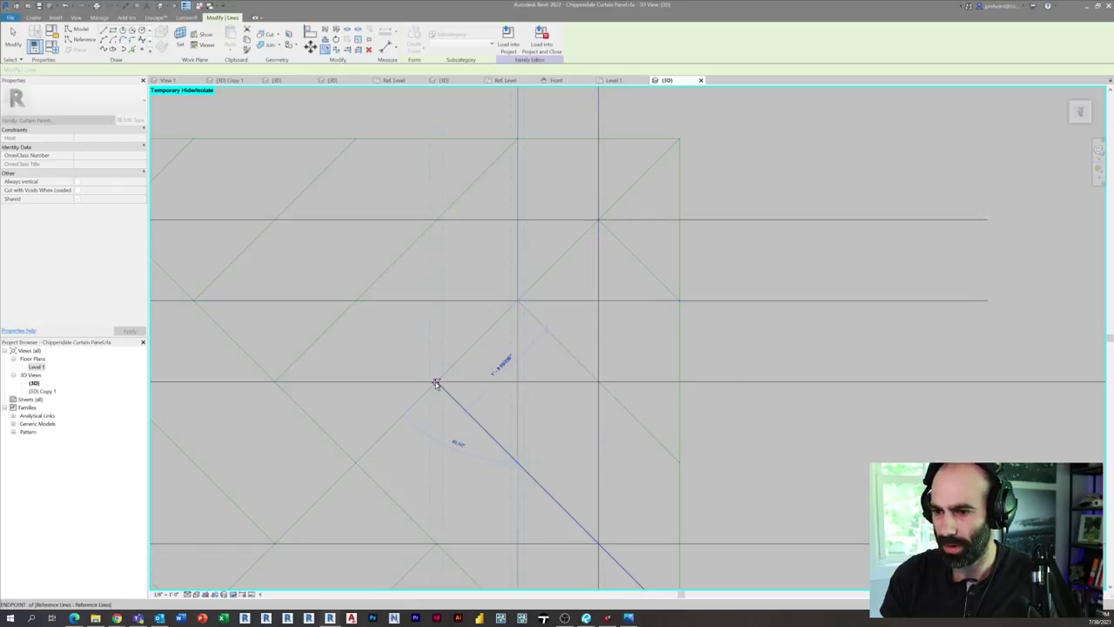
pyautogui.click(436, 382)
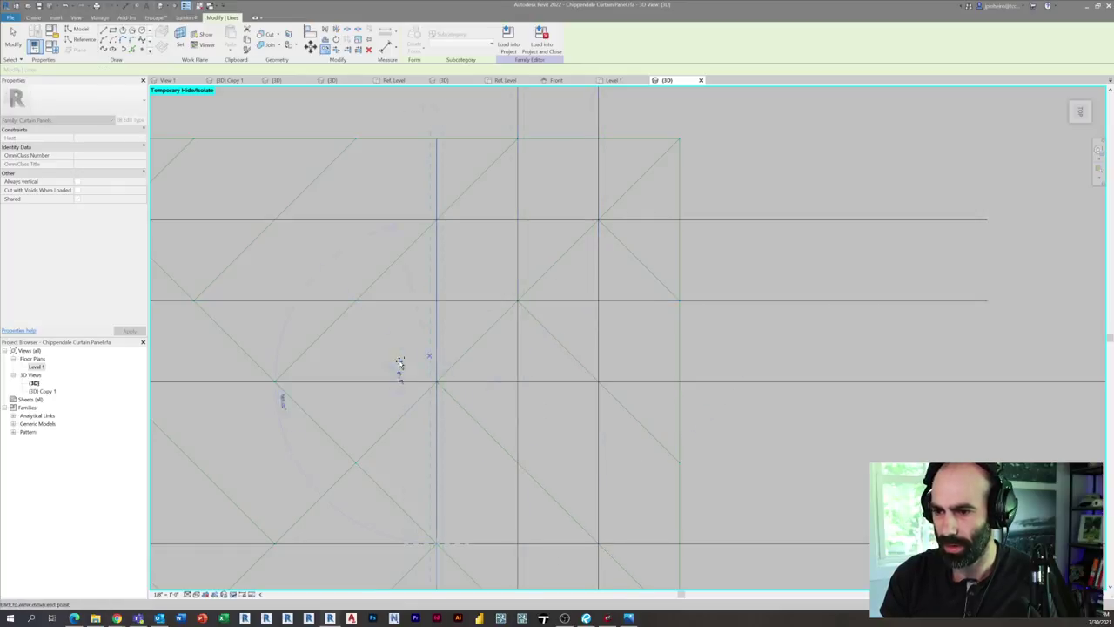
pyautogui.click(355, 462)
pyautogui.press('Escape')
pyautogui.press('Escape')
# Step: Stretch the upper end of the vertical line through the panel centre to above the panel's top edge
pyautogui.scroll(-2, 509, 385)
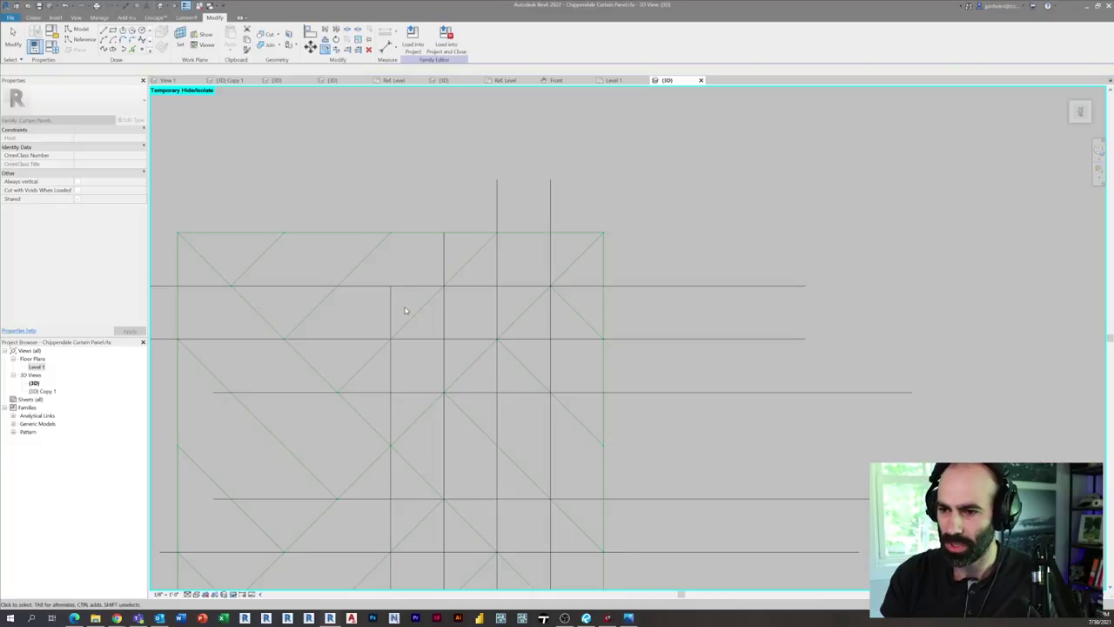
pyautogui.click(391, 289)
pyautogui.moveTo(391, 287); pyautogui.dragTo(391, 214)
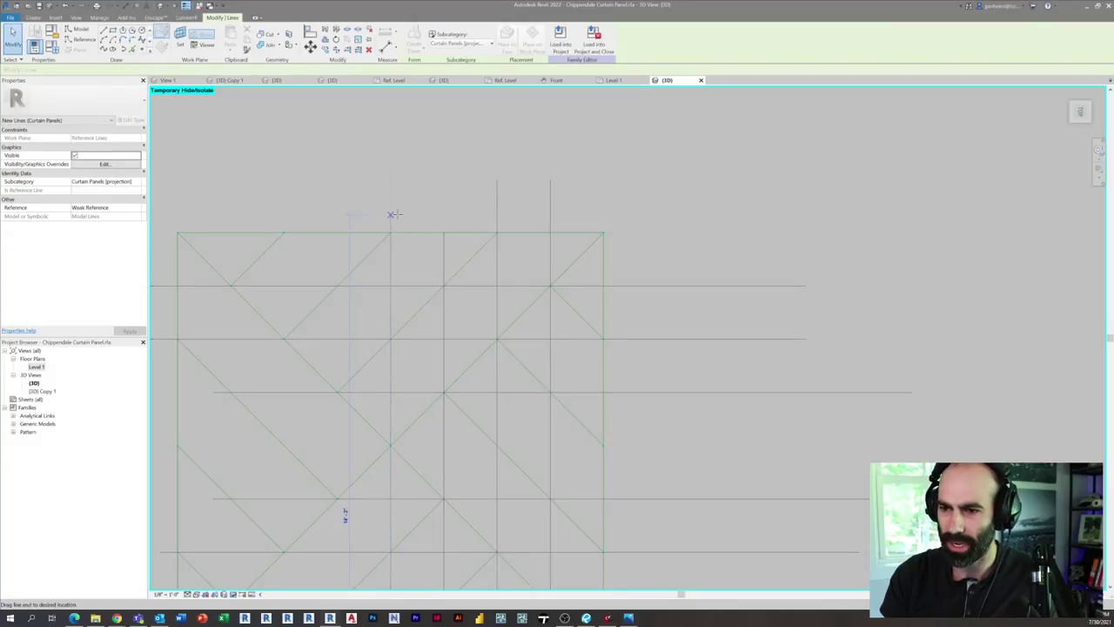
pyautogui.scroll(2, 404, 232)
pyautogui.moveTo(506, 292); pyautogui.dragTo(391, 128, button='middle')
pyautogui.scroll(1, 537, 194)
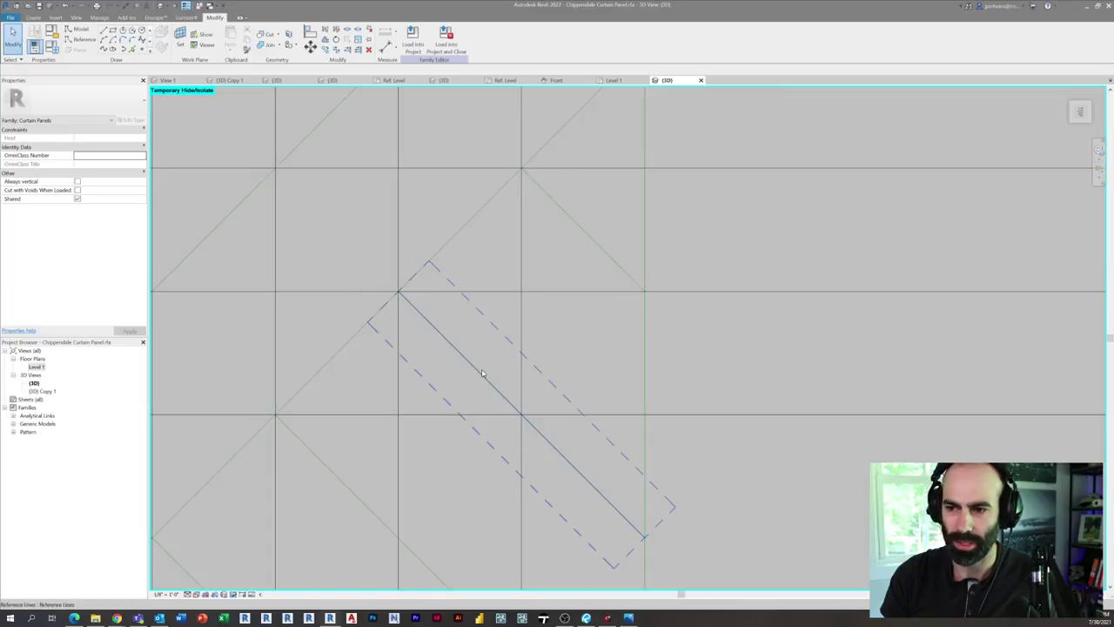
pyautogui.scroll(-5, 387, 441)
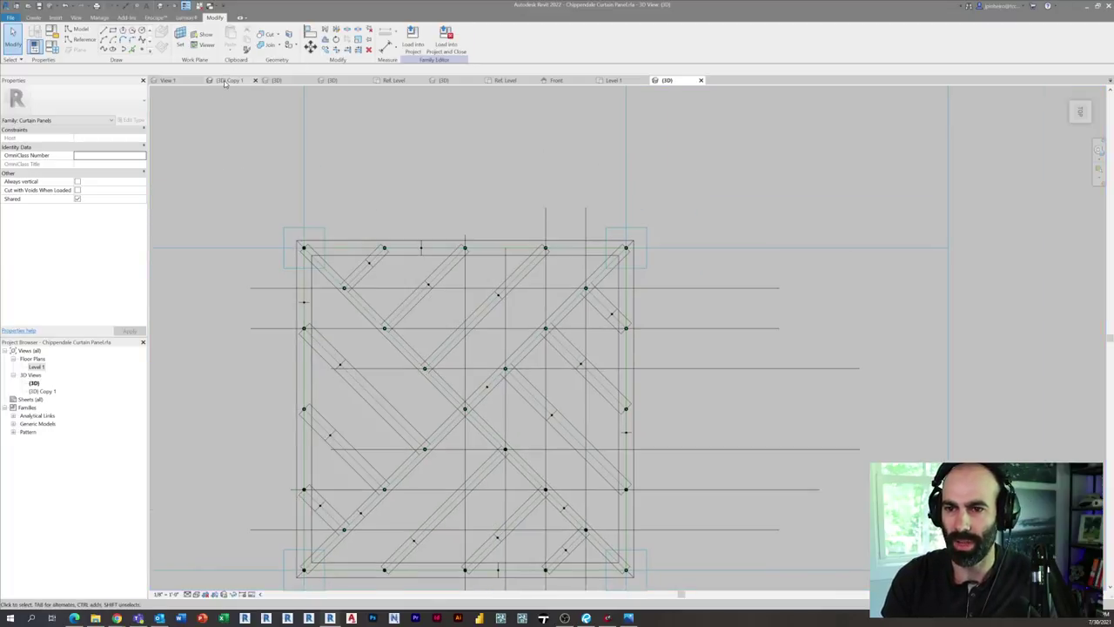
# Step: Examine the individual panel family's frame and slats in 3D, and its equally spaced height reference planes in the front elevation
pyautogui.click(226, 80)
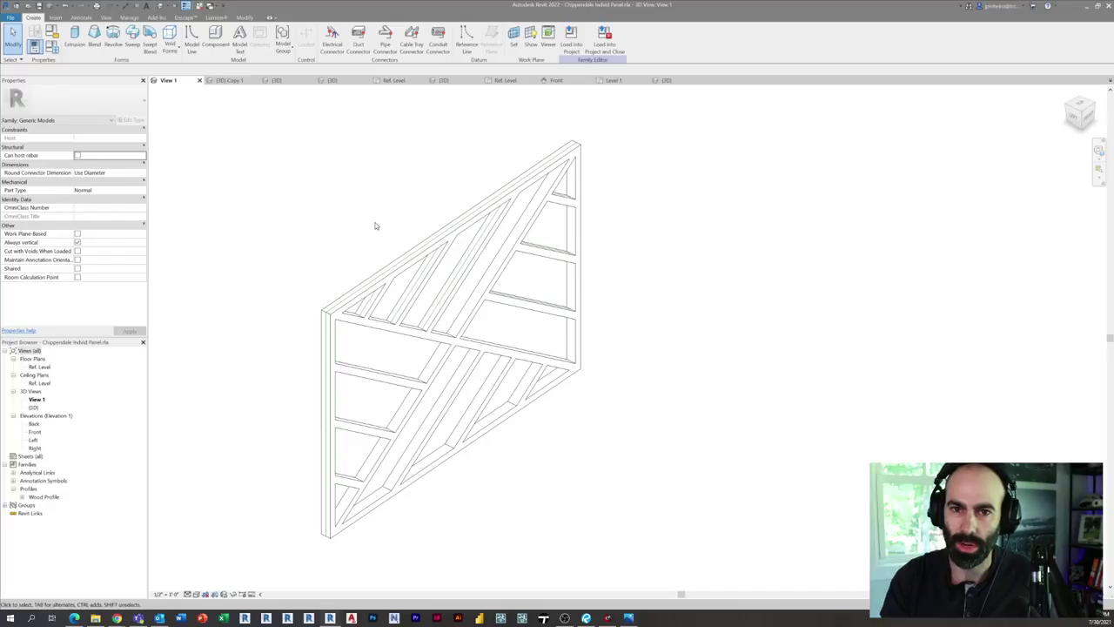
pyautogui.keyDown('shift'); pyautogui.moveTo(375, 224); pyautogui.dragTo(717, 489, button='middle'); pyautogui.keyUp('shift')
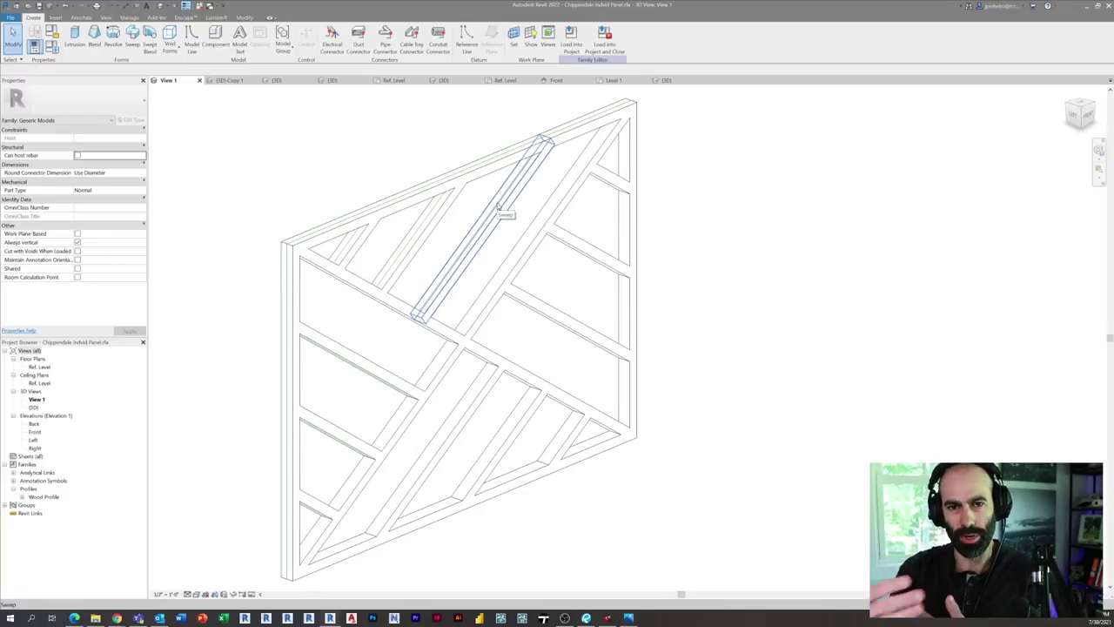
pyautogui.doubleClick(35, 432)
pyautogui.scroll(-3, 316, 375)
pyautogui.scroll(4, 273, 370)
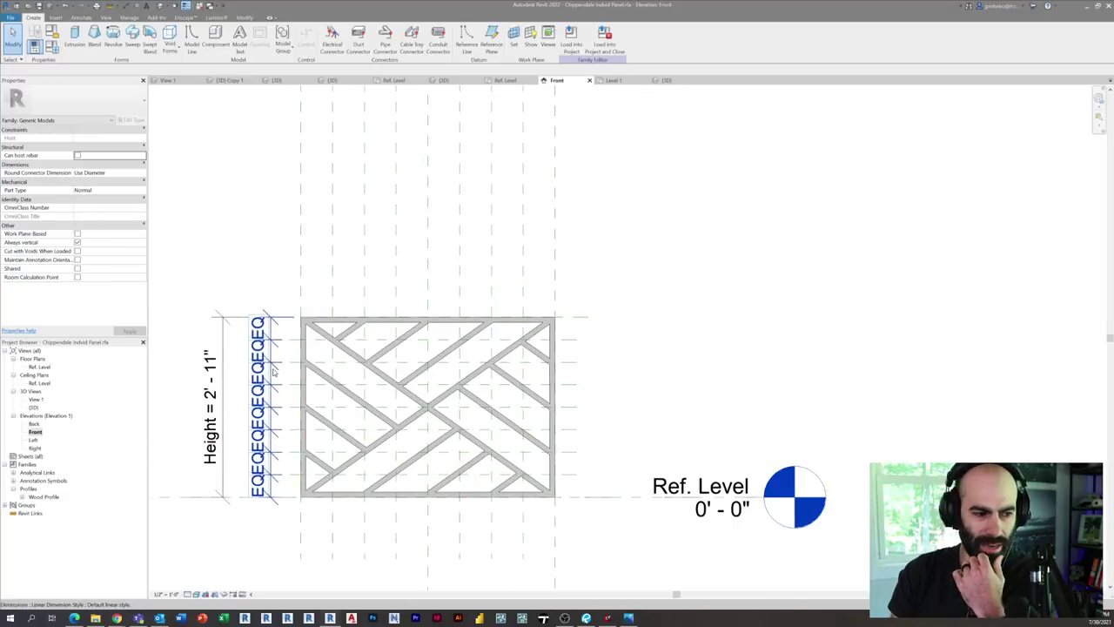
pyautogui.moveTo(273, 372); pyautogui.dragTo(349, 338, button='middle')
pyautogui.moveTo(232, 372); pyautogui.dragTo(240, 399, button='middle')
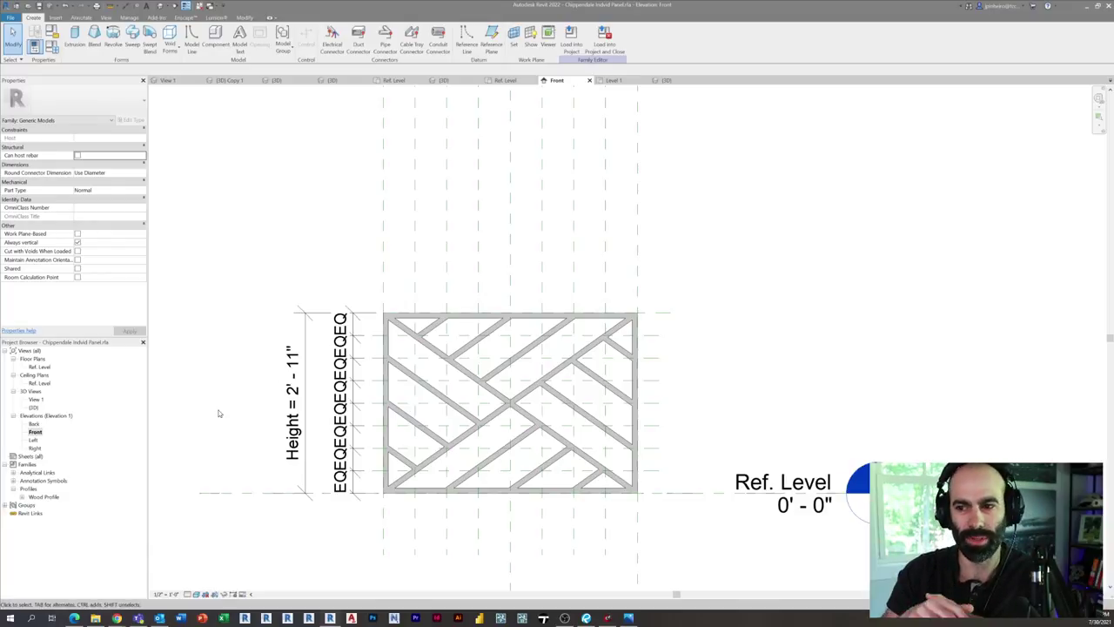
# Step: Inspect the equally spaced reference planes across the panel width in the Ref. Level plan, and return to the front elevation
pyautogui.doubleClick(39, 366)
pyautogui.moveTo(406, 378); pyautogui.dragTo(272, 366, button='middle')
pyautogui.scroll(2, 446, 363)
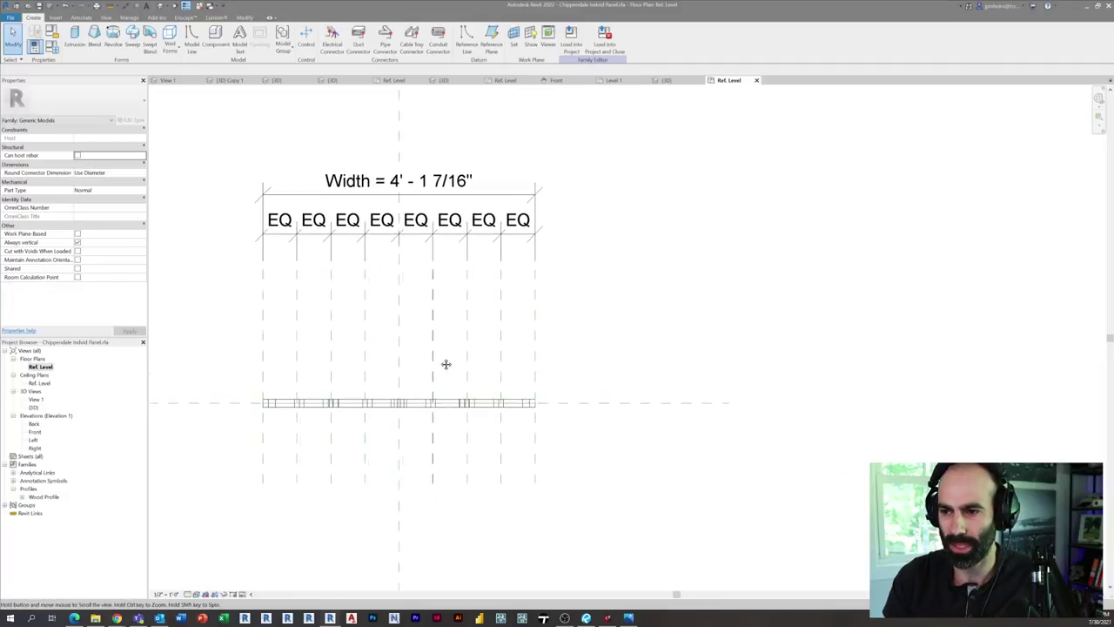
pyautogui.click(296, 319)
pyautogui.keyDown('ctrl'); pyautogui.click(366, 311); pyautogui.keyUp('ctrl')
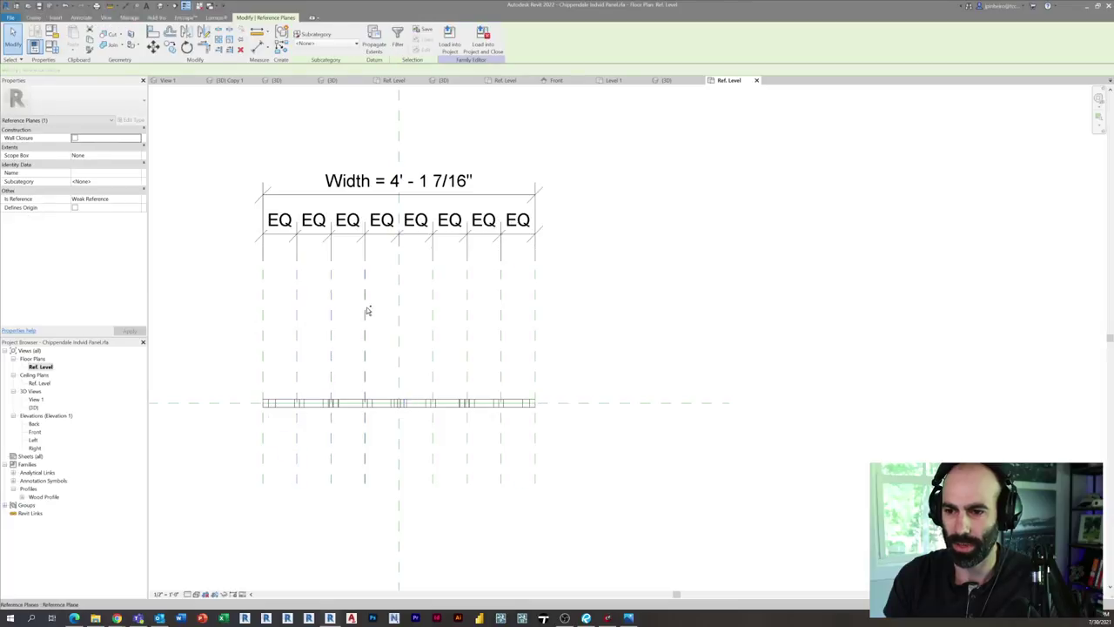
pyautogui.keyDown('ctrl'); pyautogui.click(433, 305); pyautogui.keyUp('ctrl')
pyautogui.keyDown('ctrl'); pyautogui.click(467, 310); pyautogui.keyUp('ctrl')
pyautogui.keyDown('ctrl'); pyautogui.click(500, 314); pyautogui.keyUp('ctrl')
pyautogui.keyDown('ctrl'); pyautogui.click(535, 310); pyautogui.keyUp('ctrl')
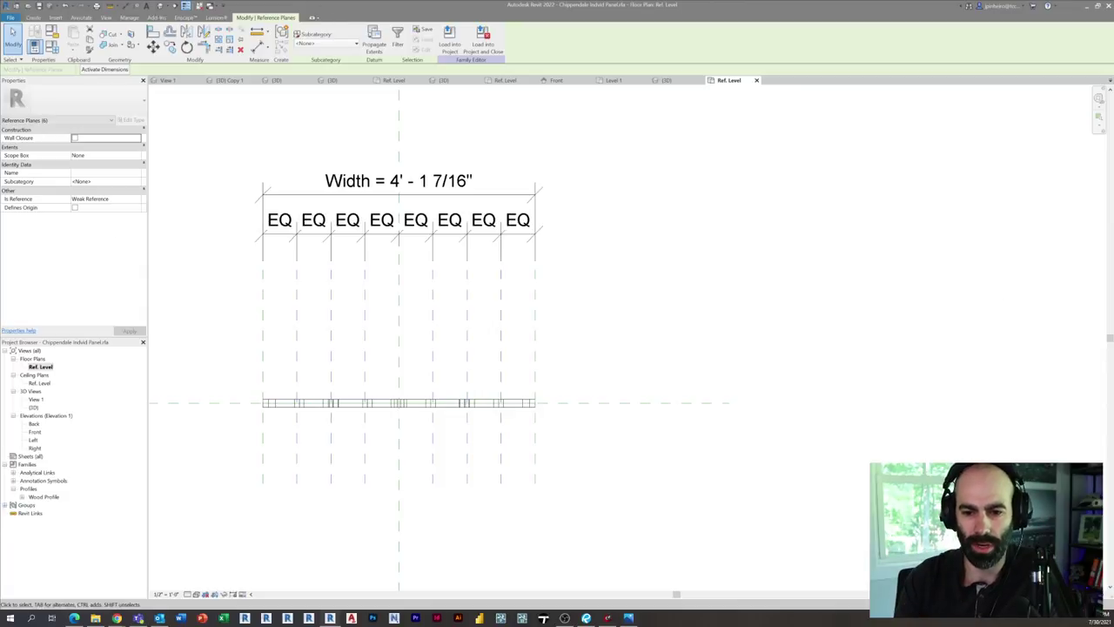
pyautogui.doubleClick(34, 433)
pyautogui.click(244, 330)
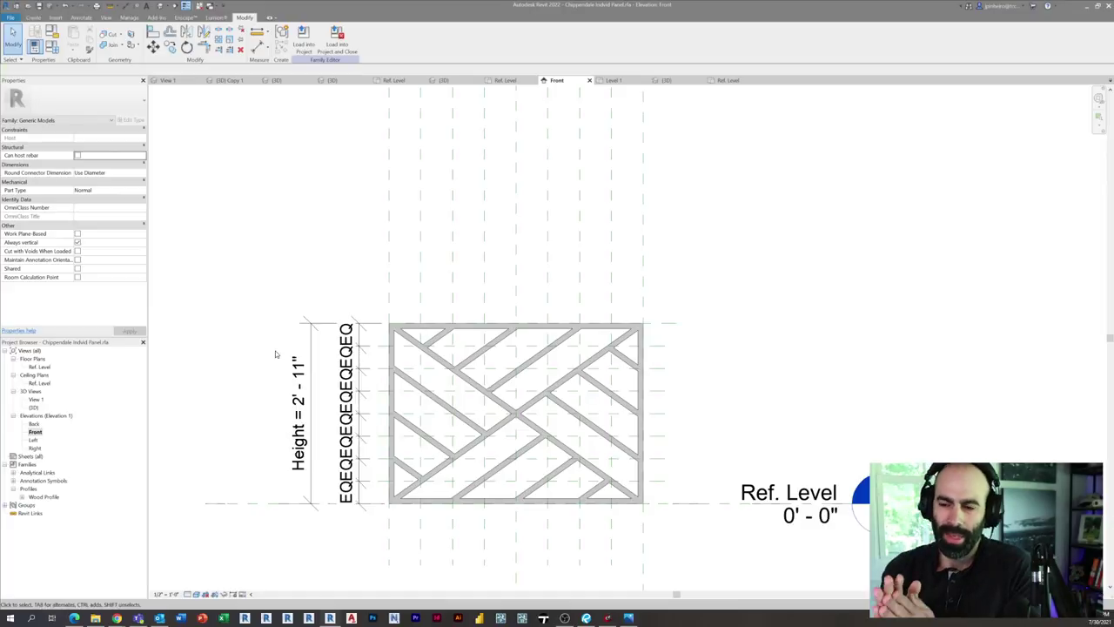
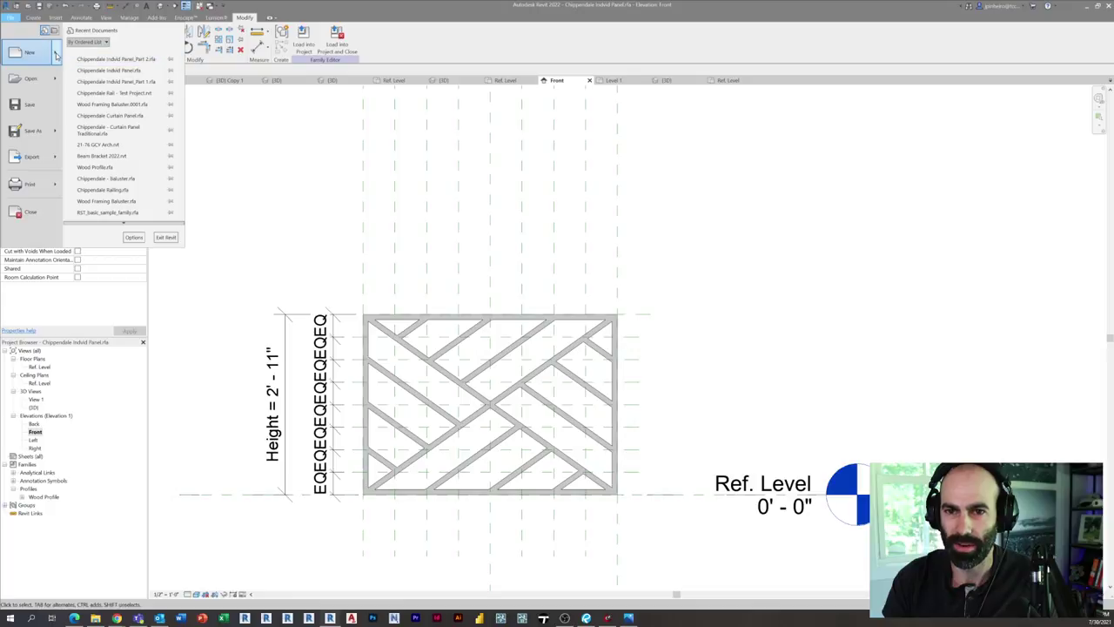
# Step: Create a new family from the Generic Model.rft template in the English-Imperial folder
pyautogui.moveTo(52, 52)
pyautogui.click(89, 78)
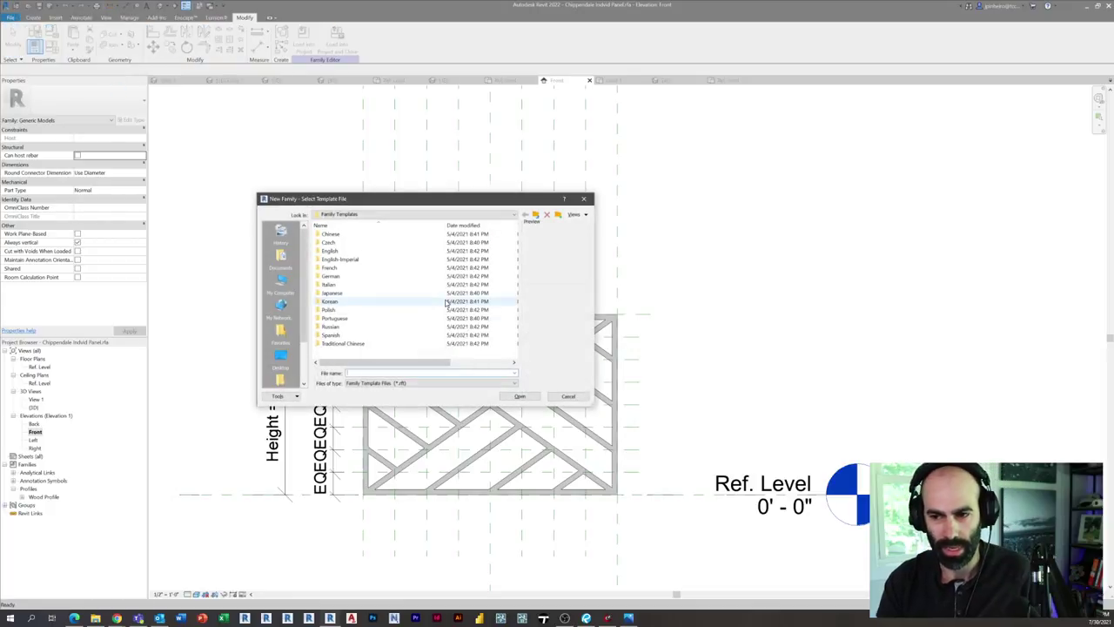
pyautogui.doubleClick(365, 260)
pyautogui.scroll(-4, 380, 300)
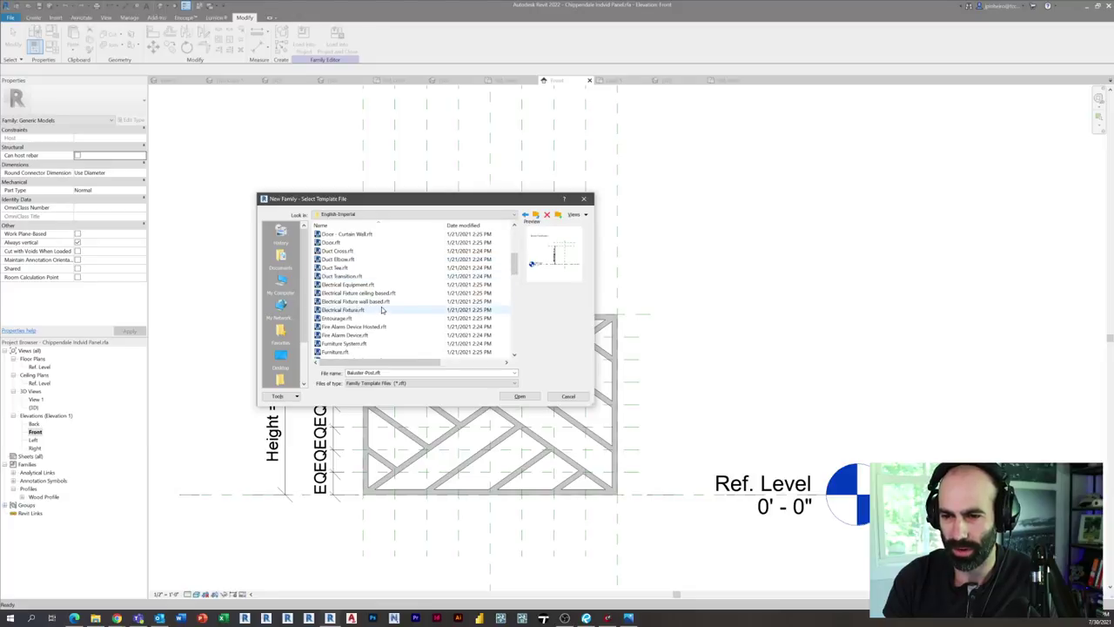
pyautogui.scroll(-5, 372, 286)
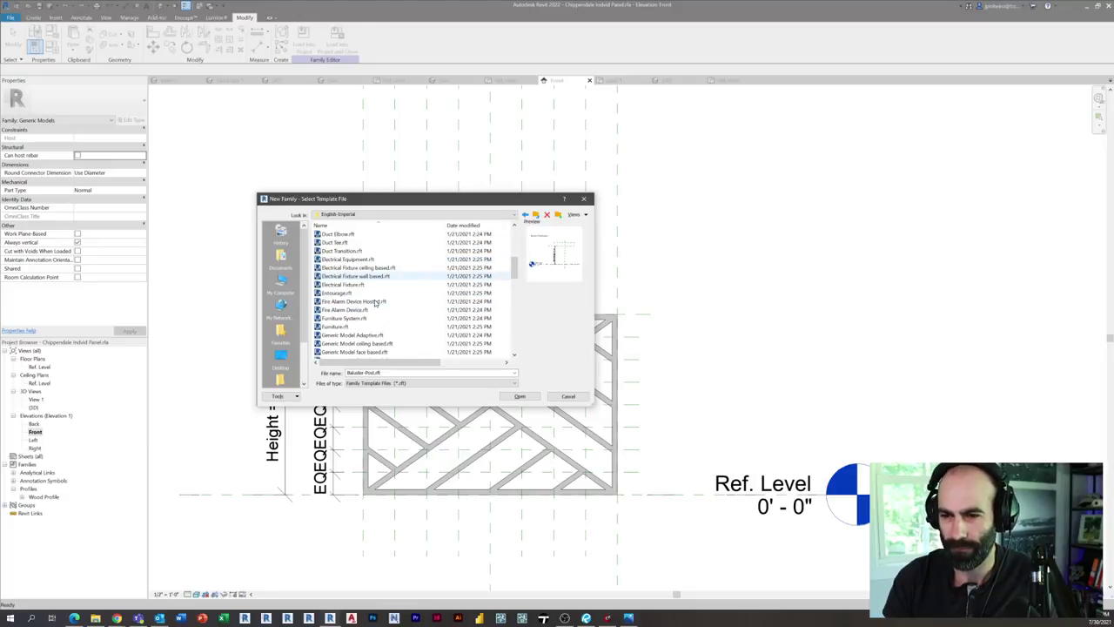
pyautogui.click(390, 310)
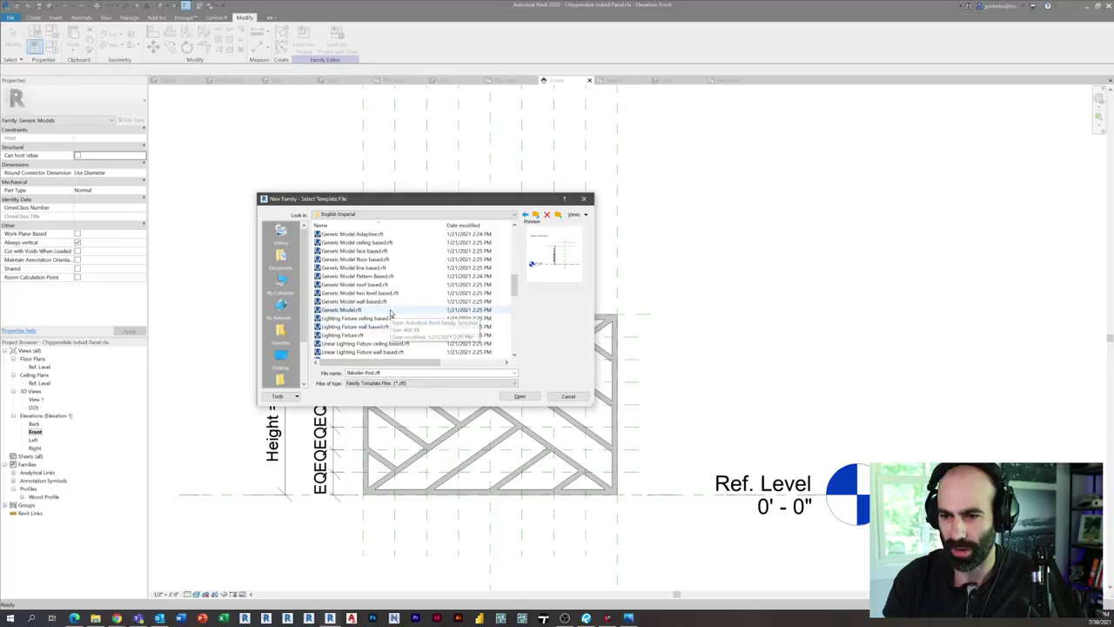
pyautogui.click(521, 397)
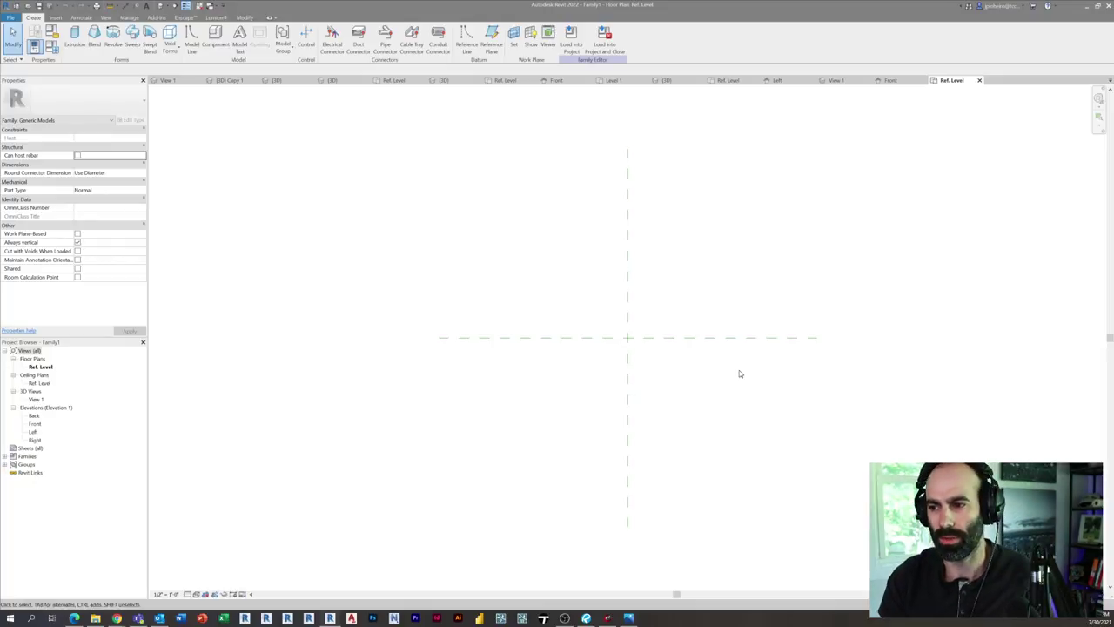
# Step: Draw a short vertical reference plane to the left of the centre plane, crossing the horizontal reference plane
pyautogui.moveTo(739, 374); pyautogui.dragTo(695, 360, button='middle')
pyautogui.scroll(1, 592, 354)
pyautogui.moveTo(591, 354); pyautogui.dragTo(551, 403, button='middle')
pyautogui.press('r')
pyautogui.press('p')
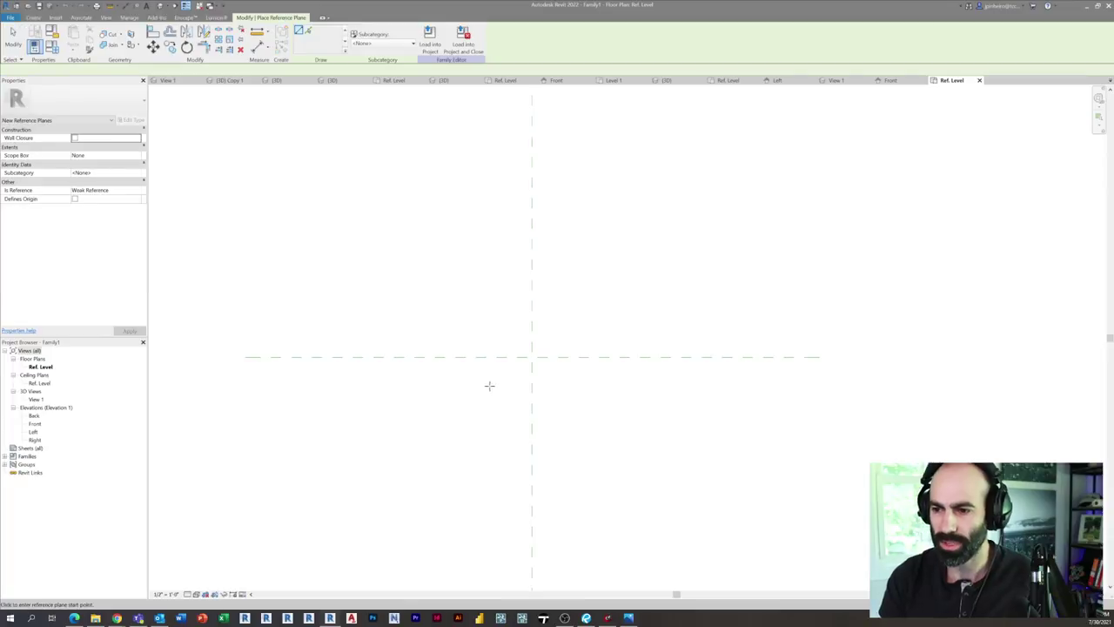
pyautogui.click(463, 375)
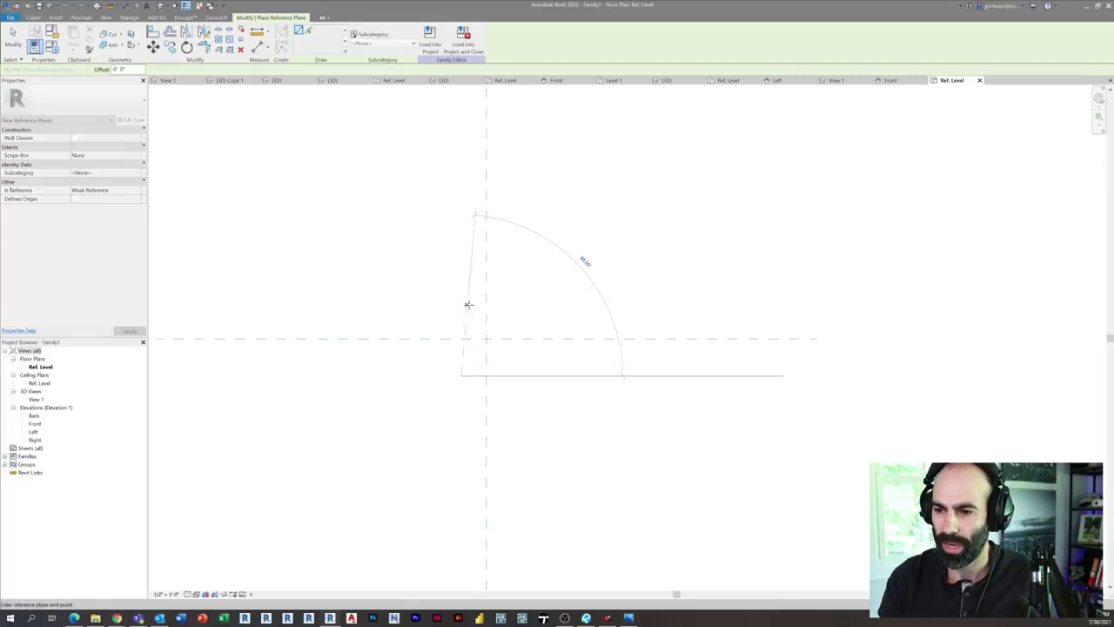
pyautogui.click(462, 300)
pyautogui.press('Escape')
# Step: Copy the short vertical reference plane three times to the left, giving four planes left of the centre plane
pyautogui.scroll(2, 463, 320)
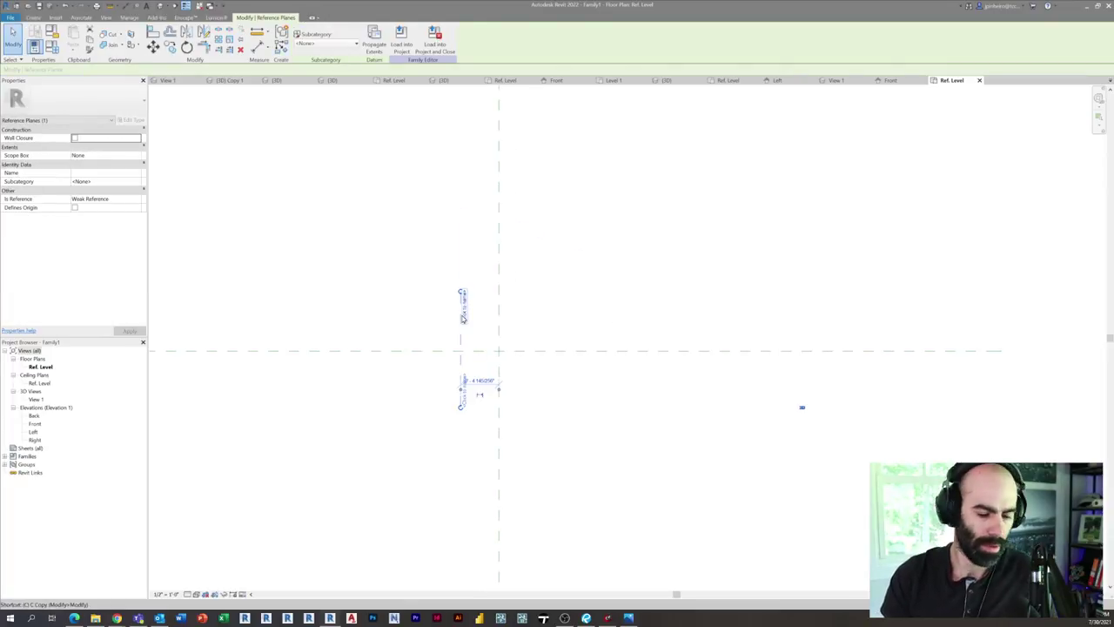
pyautogui.press('c')
pyautogui.press('o')
pyautogui.click(461, 318)
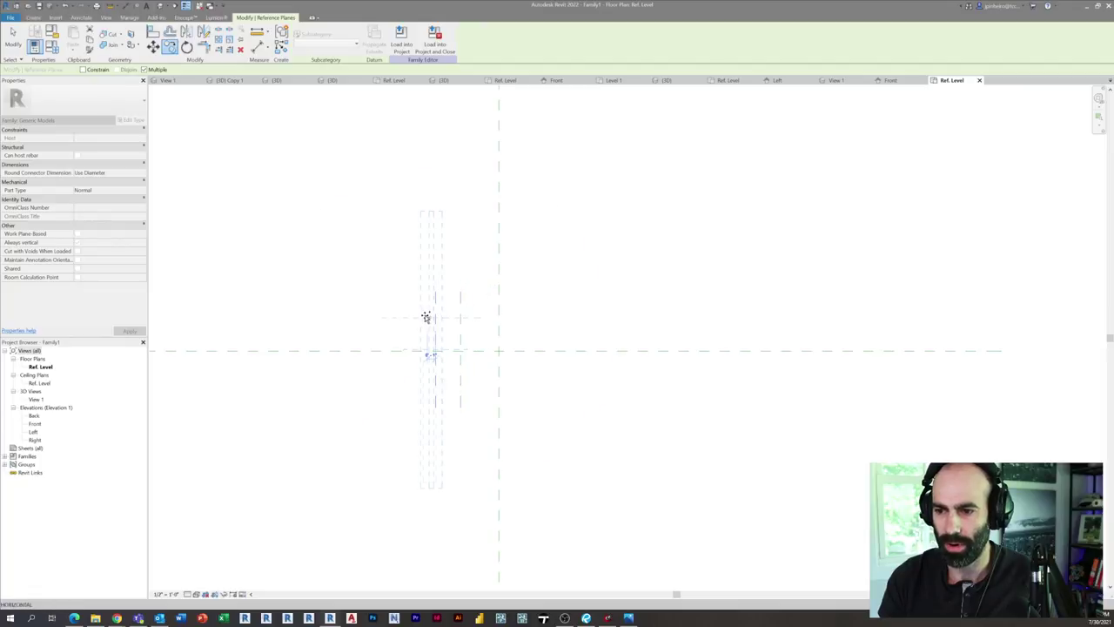
pyautogui.click(404, 321)
pyautogui.click(369, 321)
pyautogui.press('Escape')
pyautogui.press('Escape')
# Step: Mirror the four short vertical reference planes about the Center (Left/Right) reference plane, keeping the originals
pyautogui.scroll(2, 477, 319)
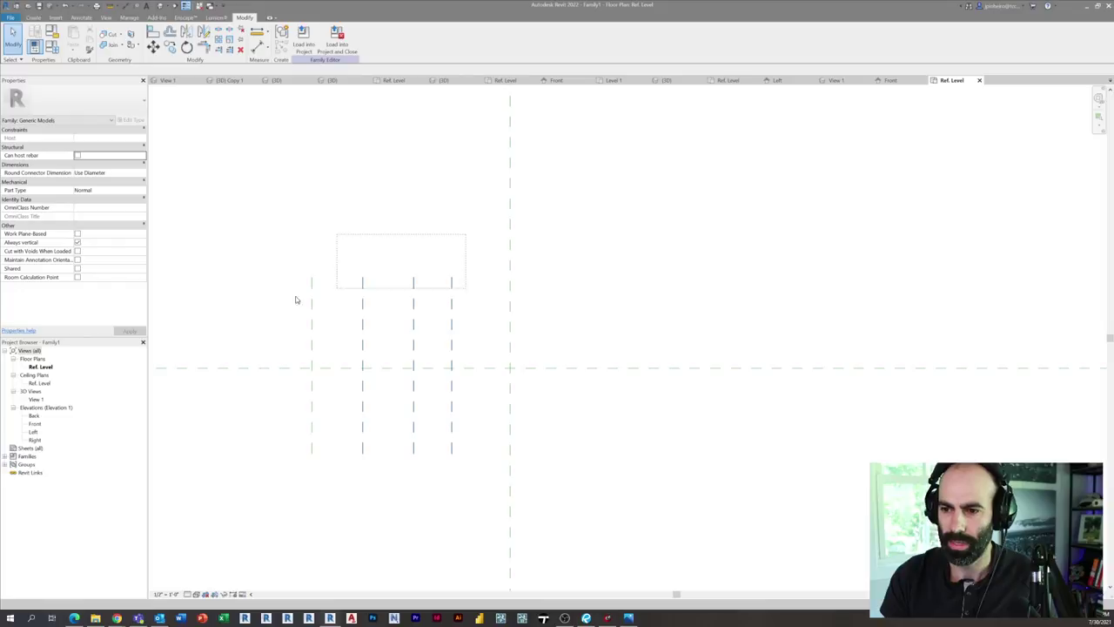
pyautogui.moveTo(295, 299); pyautogui.dragTo(276, 306)
pyautogui.press('v')
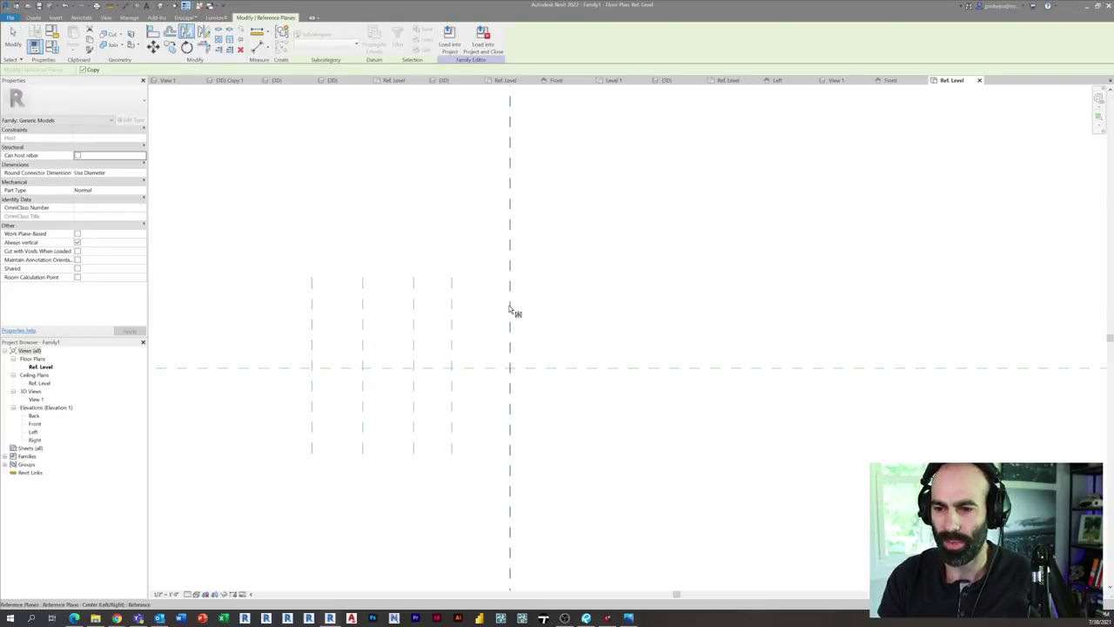
pyautogui.click(510, 308)
# Step: Place one continuous aligned dimension string across the four vertical reference planes right of the centre plane
pyautogui.moveTo(647, 263); pyautogui.dragTo(620, 296, button='middle')
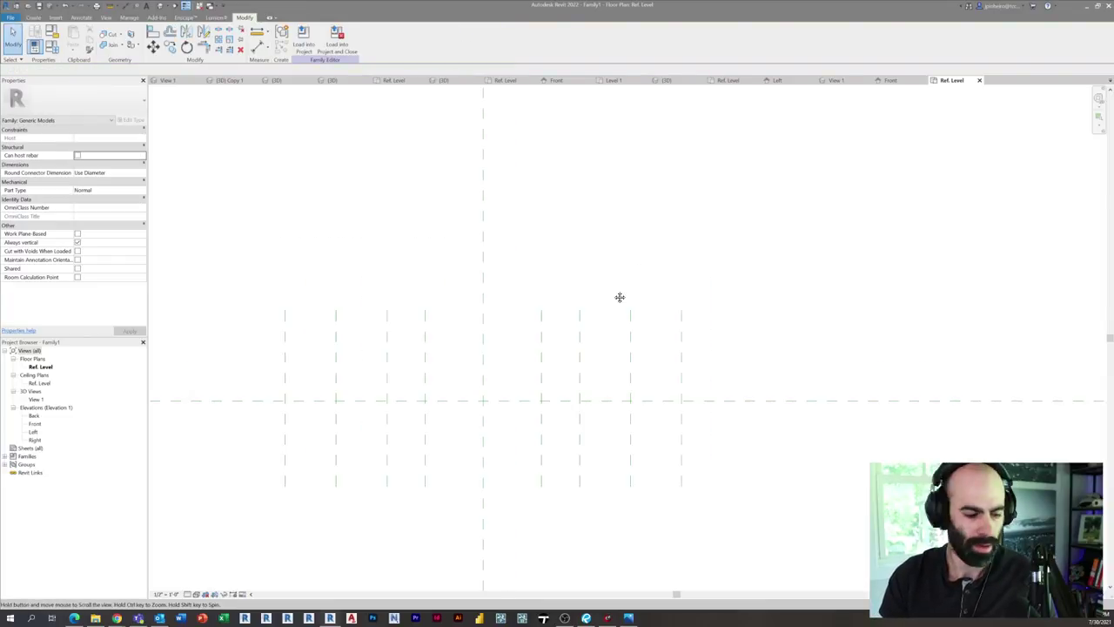
pyautogui.press('d')
pyautogui.press('i')
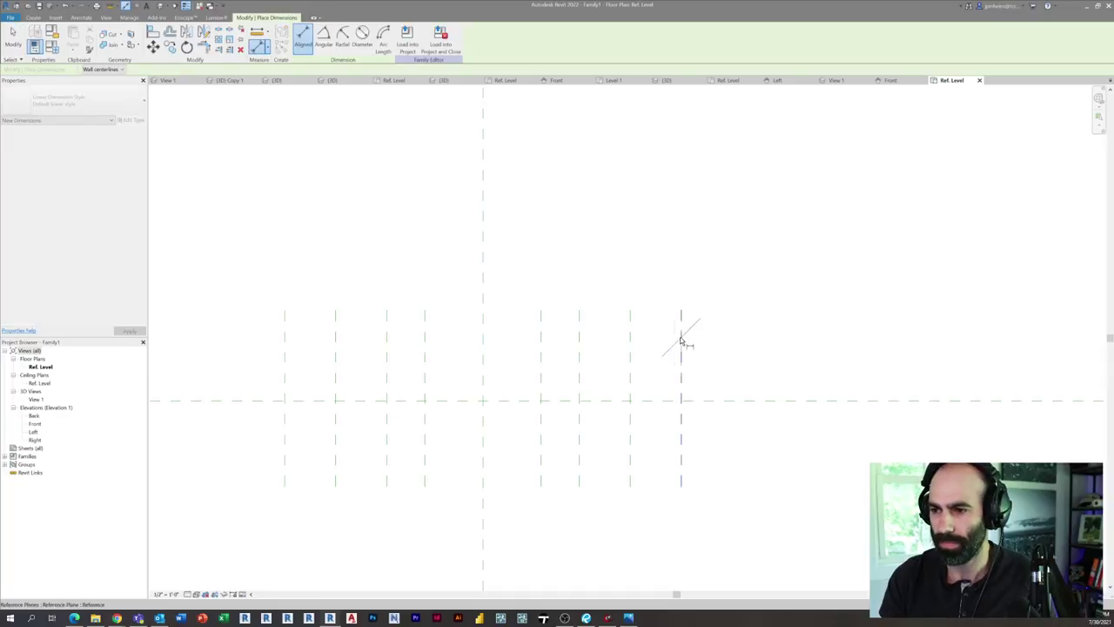
pyautogui.click(680, 343)
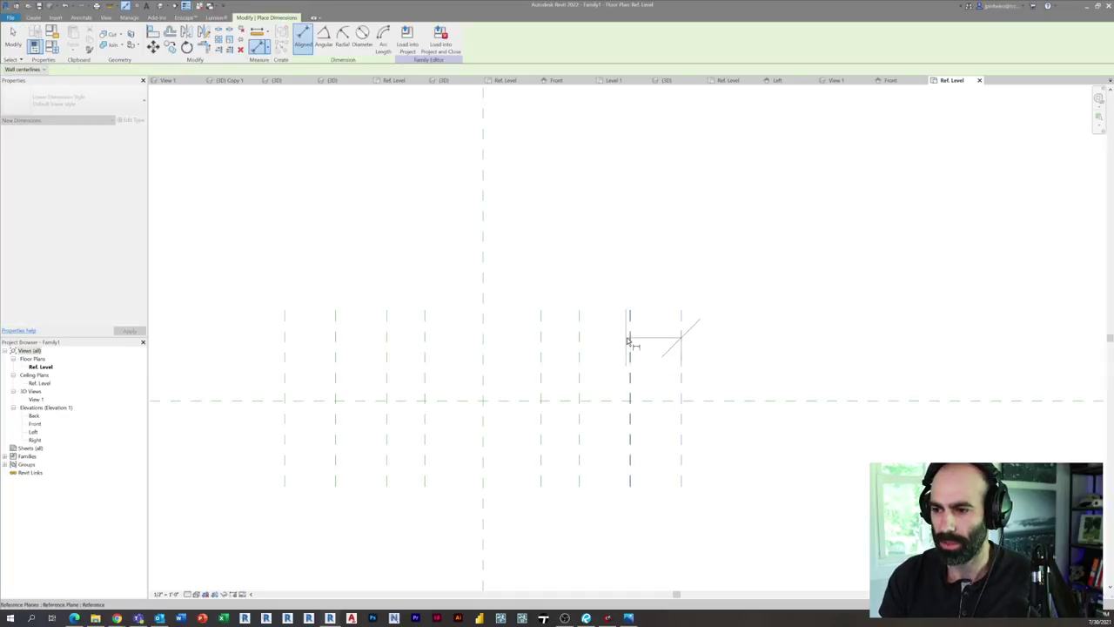
pyautogui.click(629, 341)
pyautogui.click(579, 339)
pyautogui.click(541, 341)
pyautogui.click(474, 346)
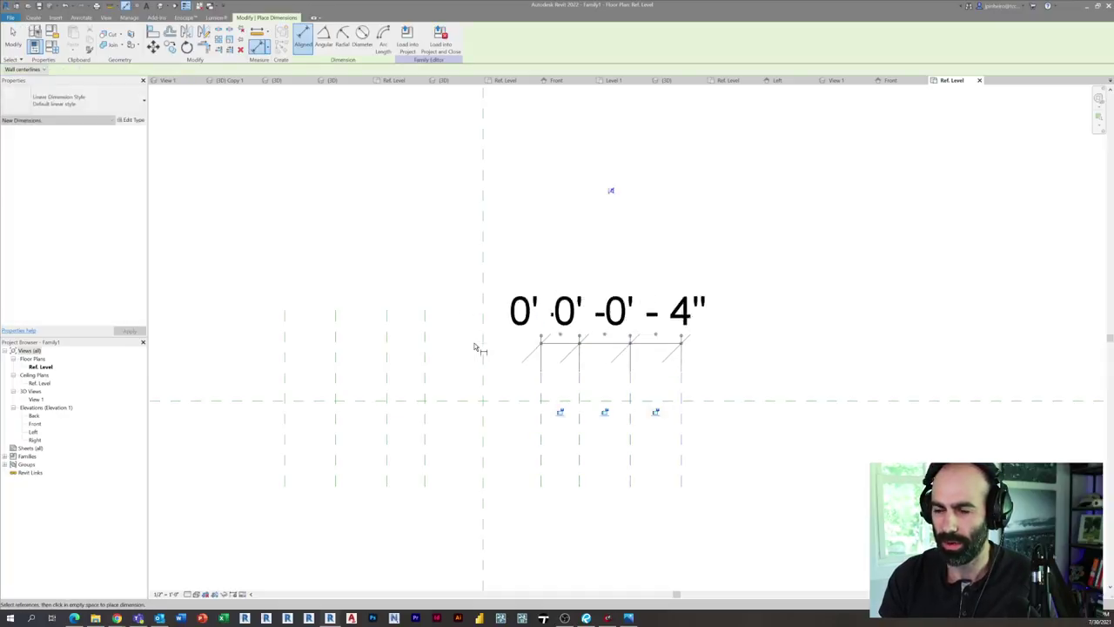
pyautogui.press('Escape')
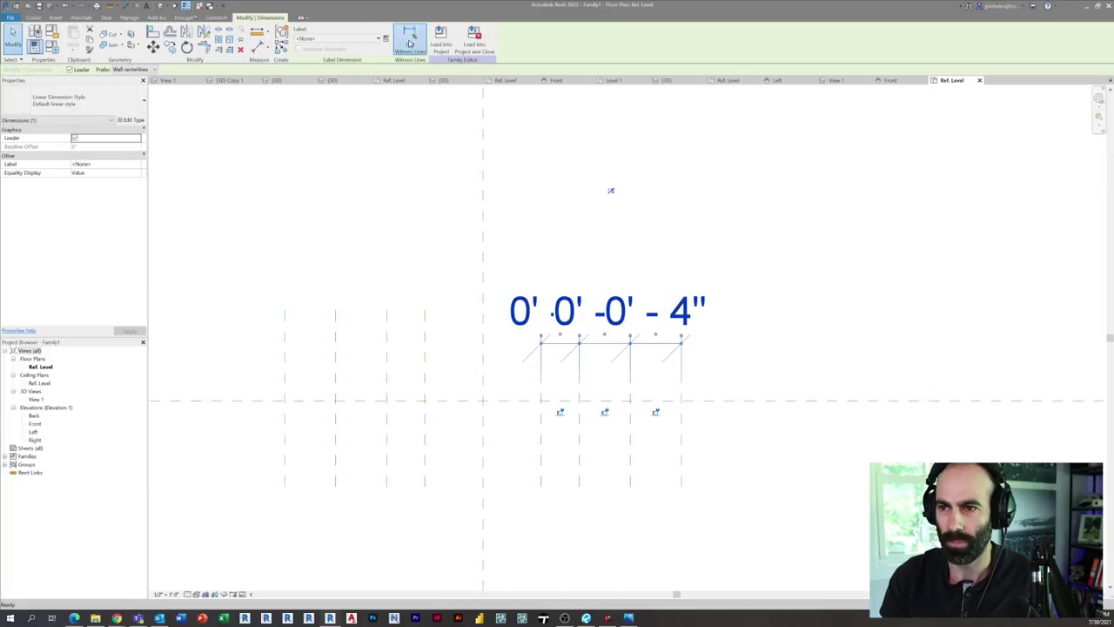
# Step: Extend the dimension string's witness lines to the centre plane and the four left planes, and make all segments equal
pyautogui.click(410, 44)
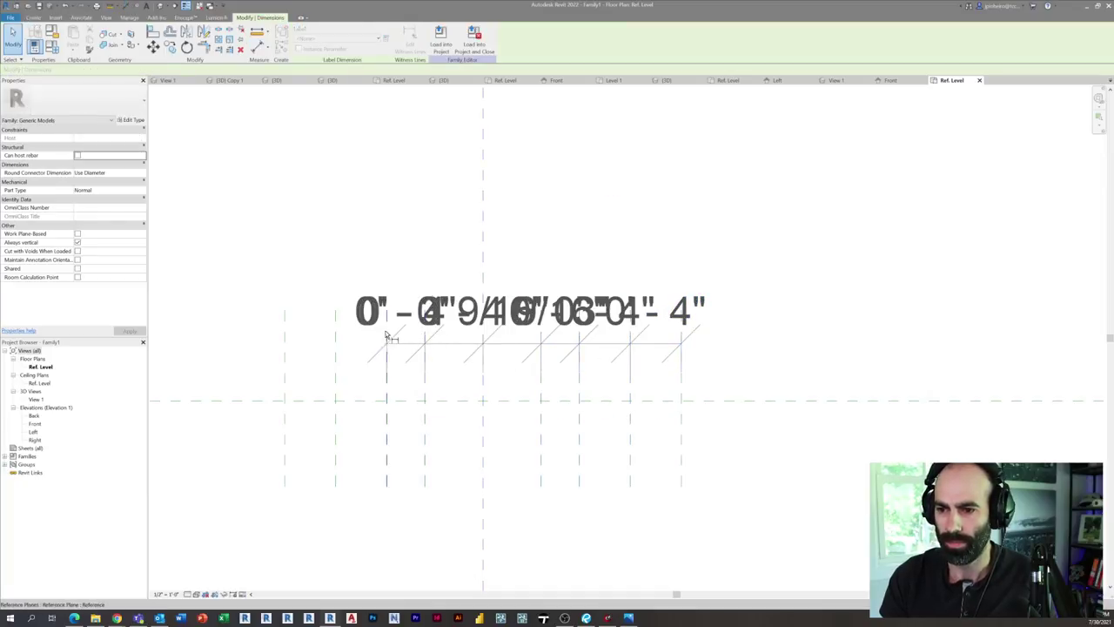
pyautogui.click(286, 344)
pyautogui.click(274, 241)
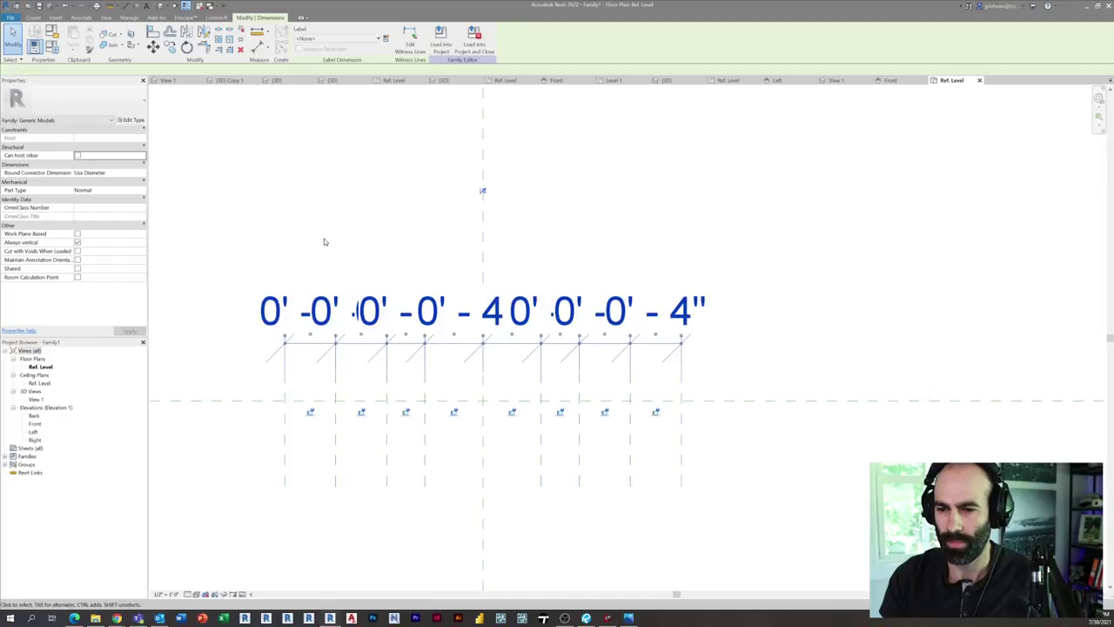
pyautogui.click(485, 191)
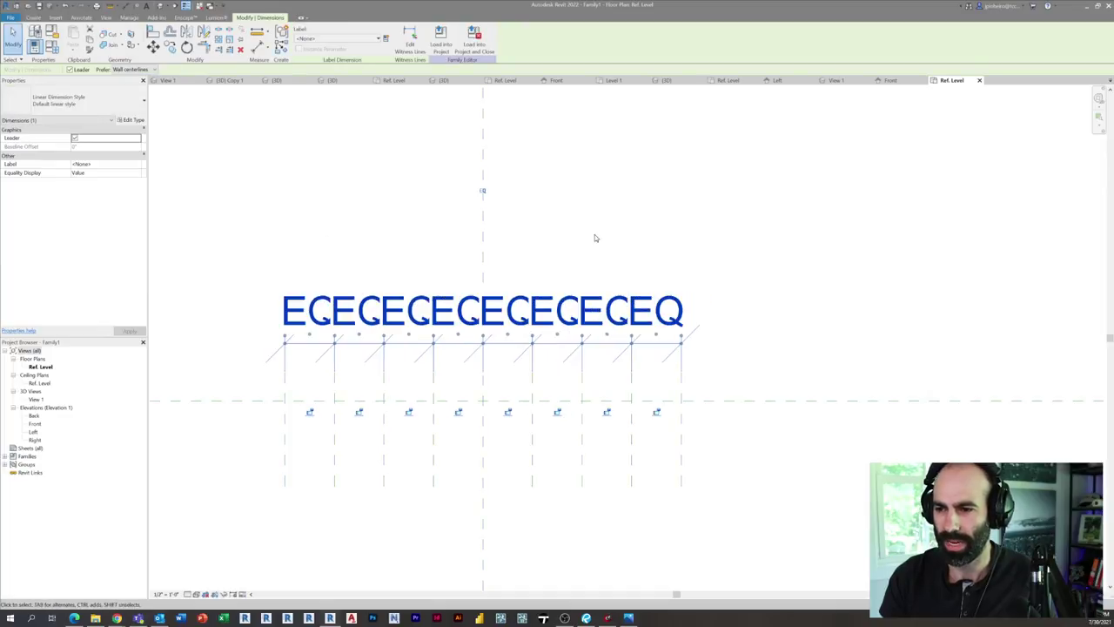
pyautogui.scroll(-2, 595, 237)
pyautogui.moveTo(587, 349); pyautogui.dragTo(595, 291)
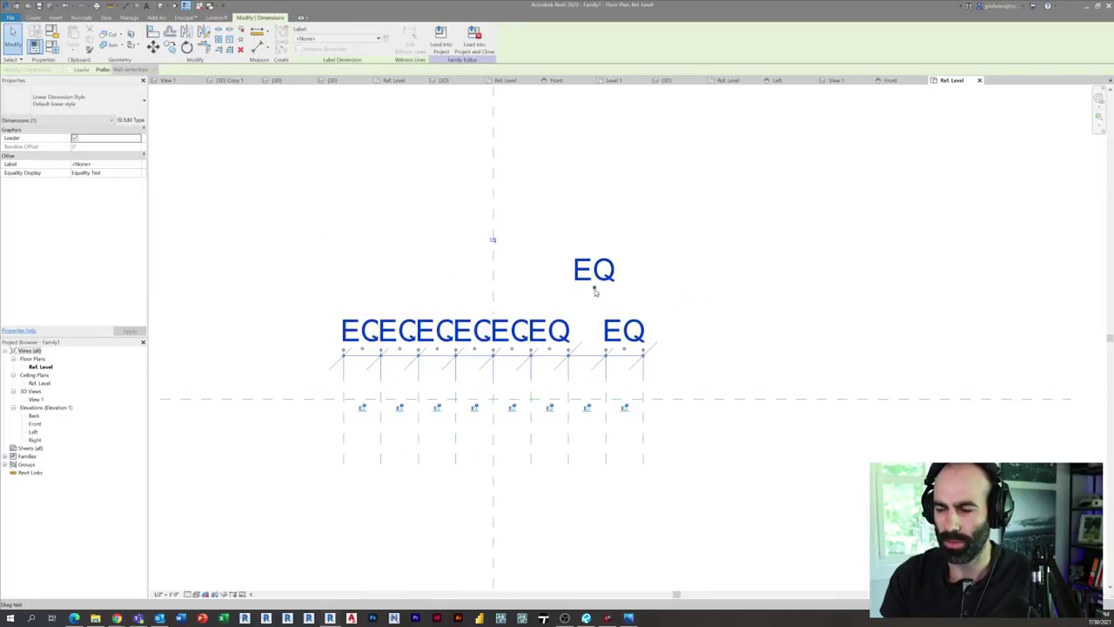
pyautogui.hotkey('ctrl', 'z')
# Step: Set the plan view scale to 3/4" = 1'-0" and move the equality dimension string above the short reference planes
pyautogui.click(164, 594)
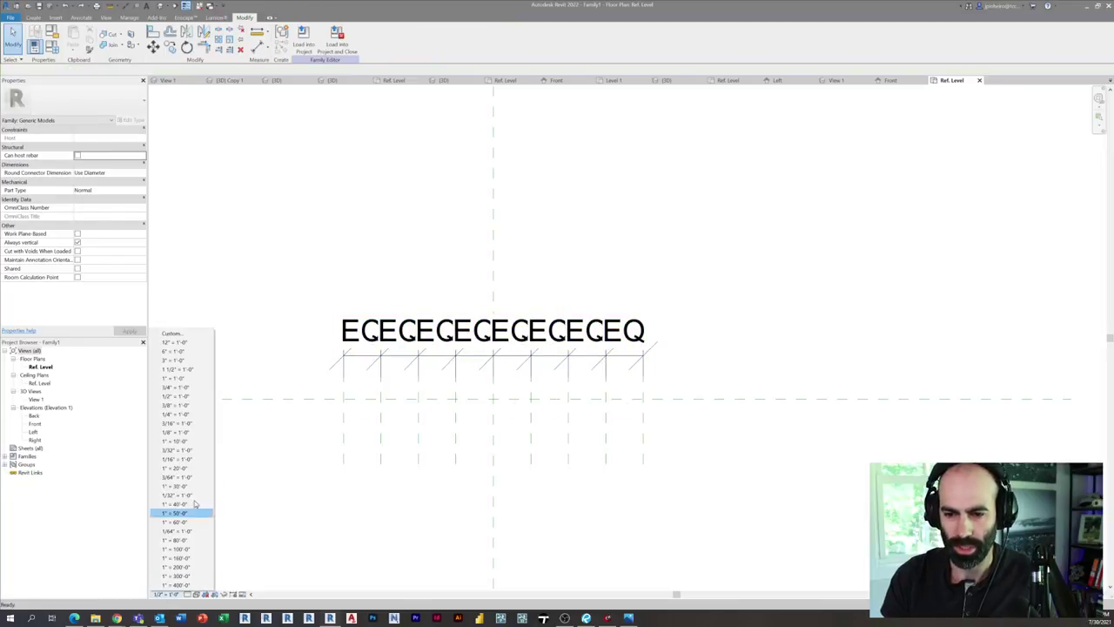
pyautogui.click(184, 396)
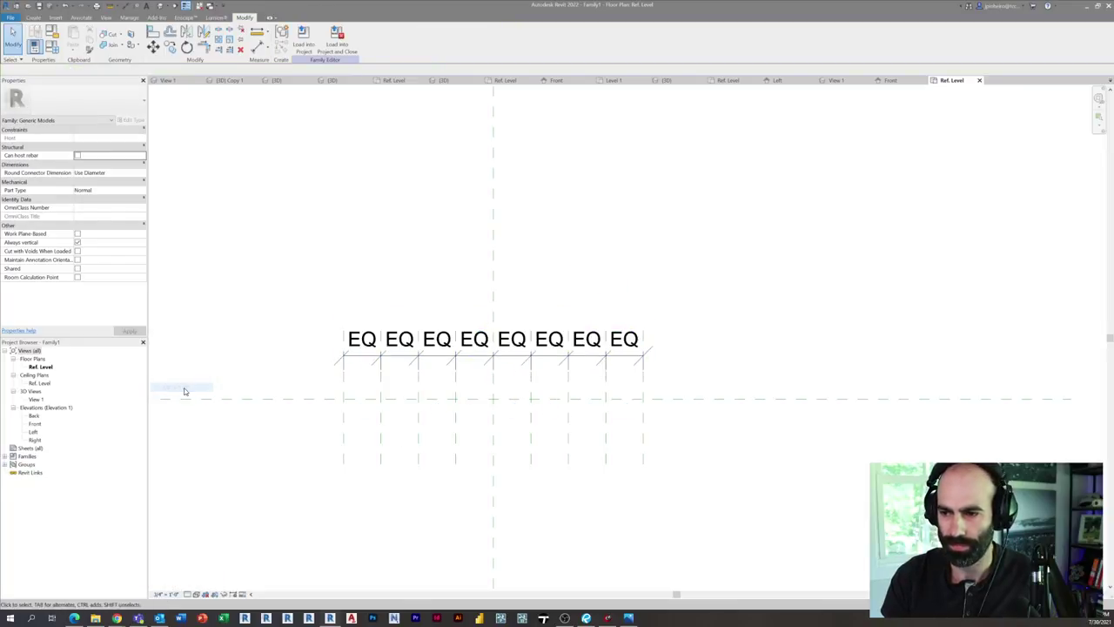
pyautogui.click(436, 357)
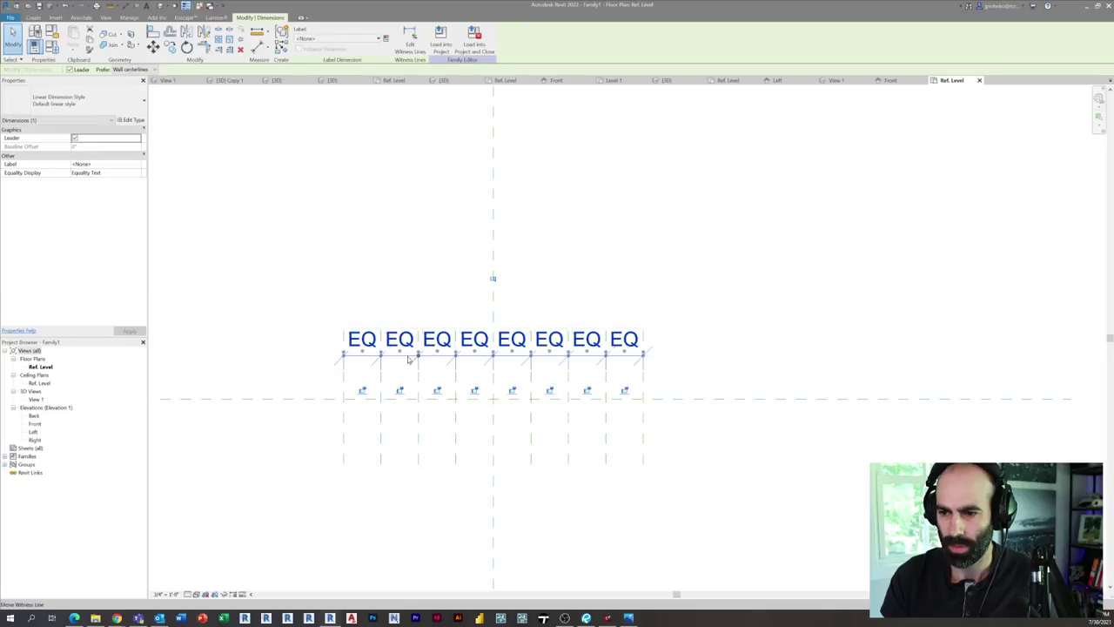
pyautogui.moveTo(414, 365); pyautogui.dragTo(398, 288)
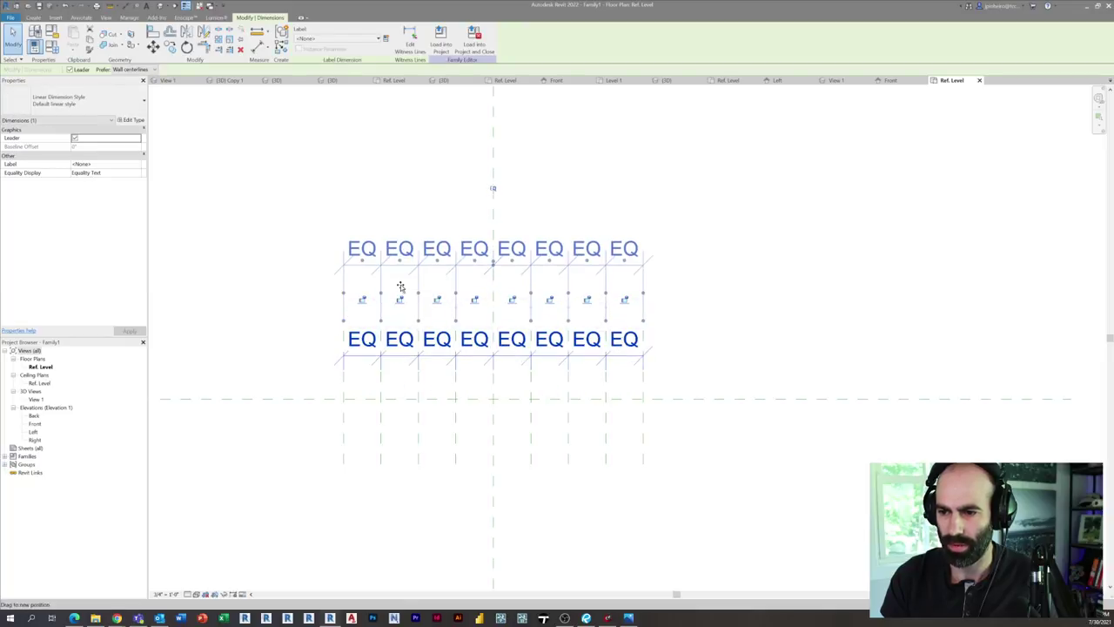
pyautogui.click(262, 281)
# Step: Place an overall aligned dimension between the two outermost vertical reference planes, above the equality string
pyautogui.press('i')
pyautogui.click(344, 374)
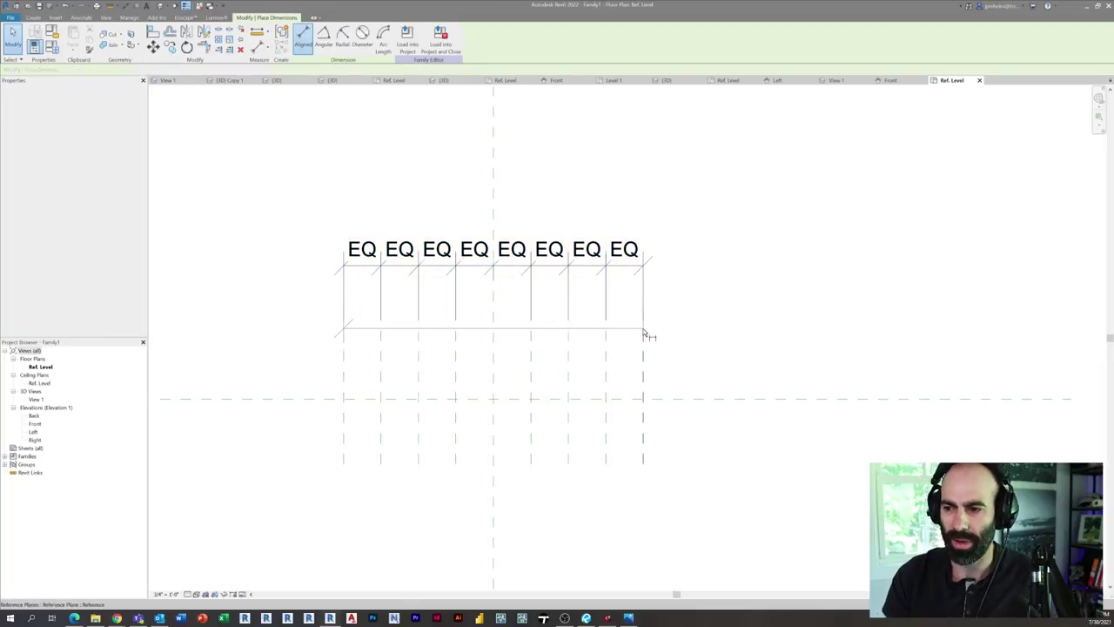
pyautogui.click(642, 335)
pyautogui.scroll(-2, 643, 351)
pyautogui.press('Escape')
pyautogui.scroll(1, 613, 265)
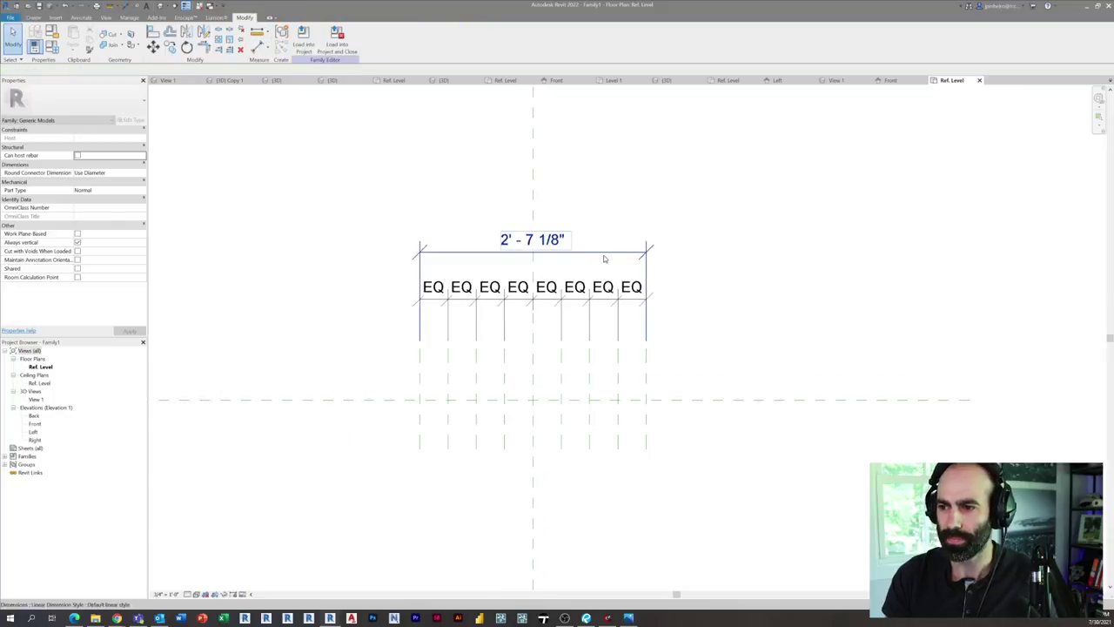
# Step: Label the overall dimension with a new instance family parameter named Width, grouped under Dimensions
pyautogui.click(602, 252)
pyautogui.moveTo(588, 279); pyautogui.dragTo(518, 267, button='middle')
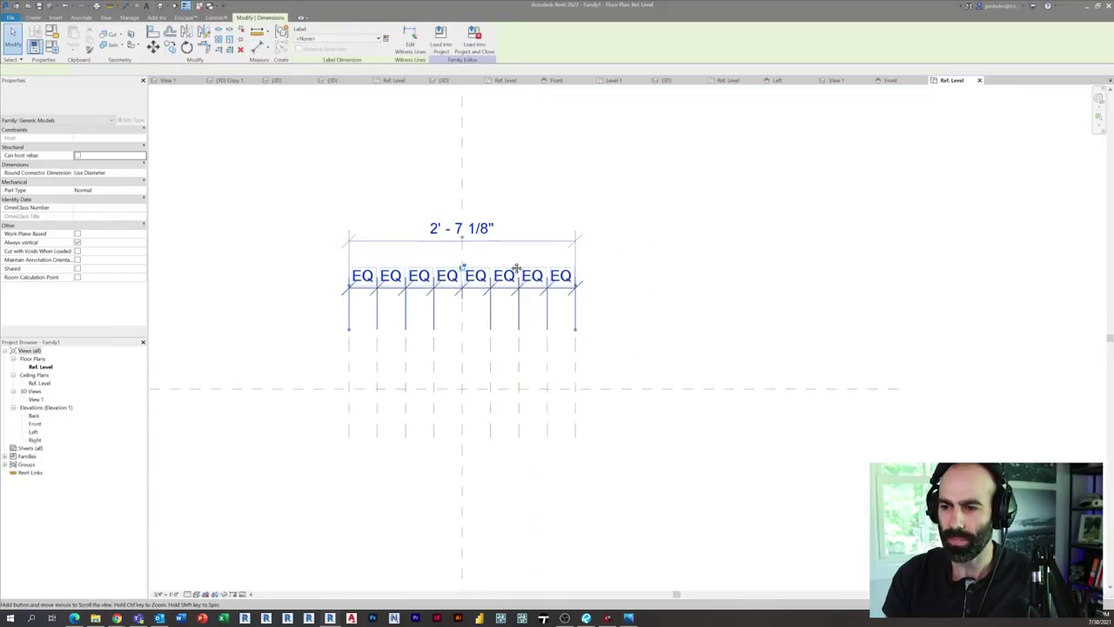
pyautogui.click(385, 39)
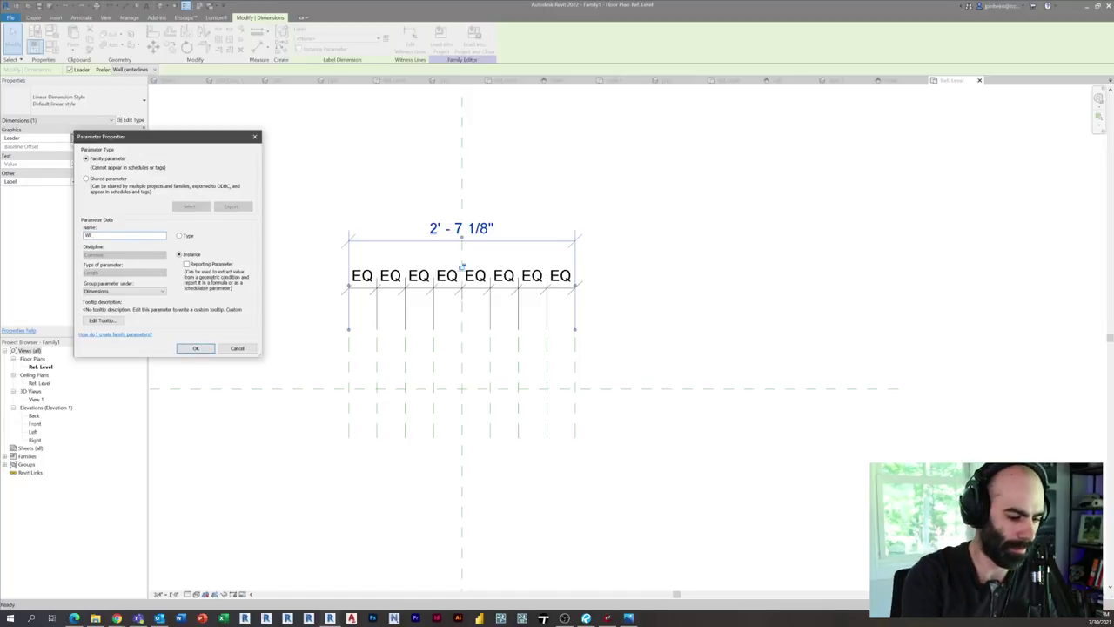
pyautogui.click(196, 348)
pyautogui.click(253, 304)
pyautogui.moveTo(253, 304); pyautogui.dragTo(236, 287, button='middle')
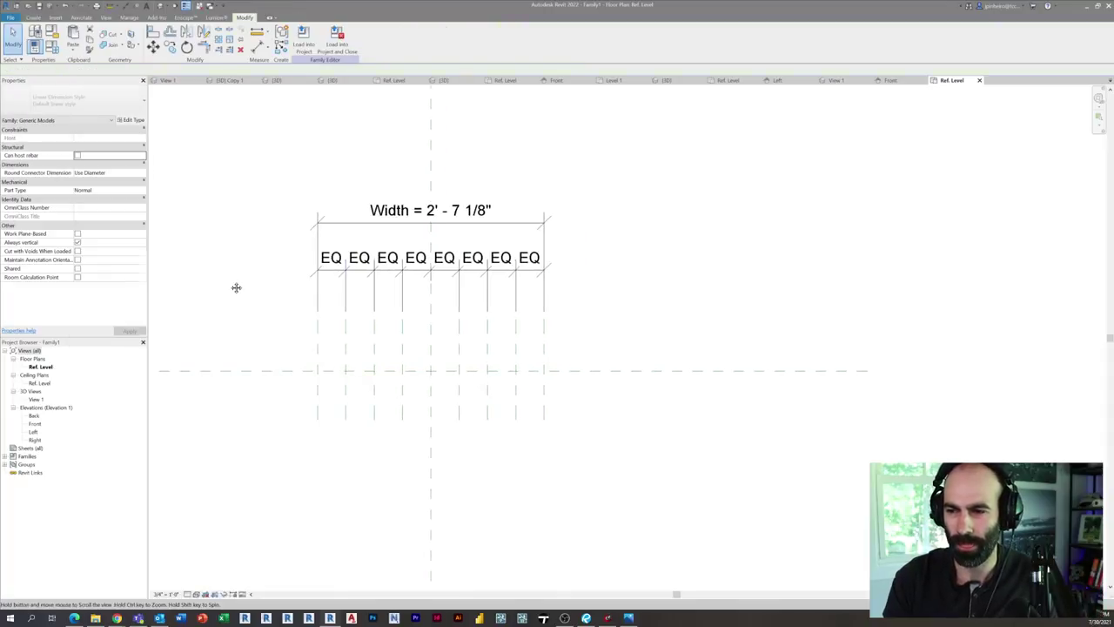
# Step: In the Front elevation, draw a horizontal reference plane just above the Ref. Level, crossing all the vertical planes
pyautogui.doubleClick(34, 424)
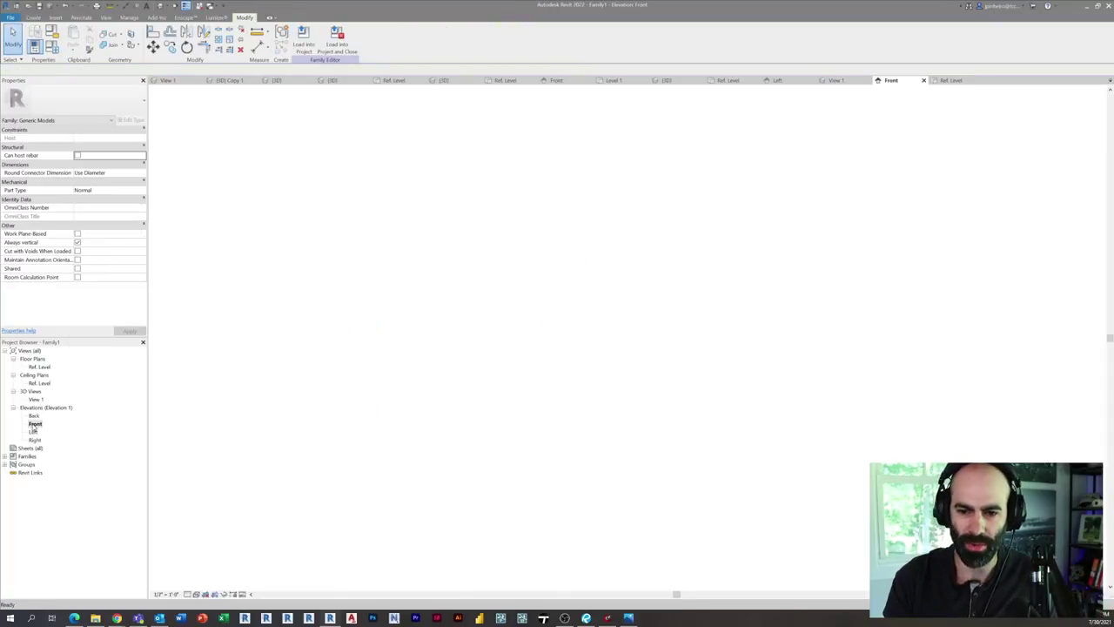
pyautogui.scroll(3, 389, 403)
pyautogui.moveTo(522, 425); pyautogui.dragTo(540, 425, button='middle')
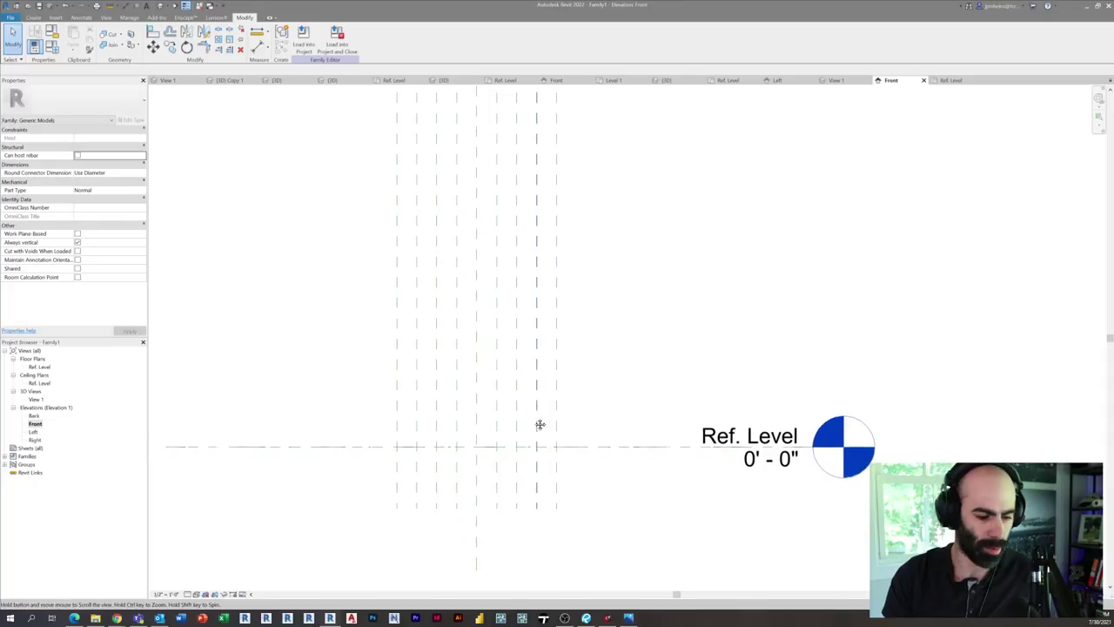
pyautogui.press('r')
pyautogui.press('p')
pyautogui.scroll(2, 435, 425)
pyautogui.moveTo(438, 427); pyautogui.dragTo(402, 421, button='middle')
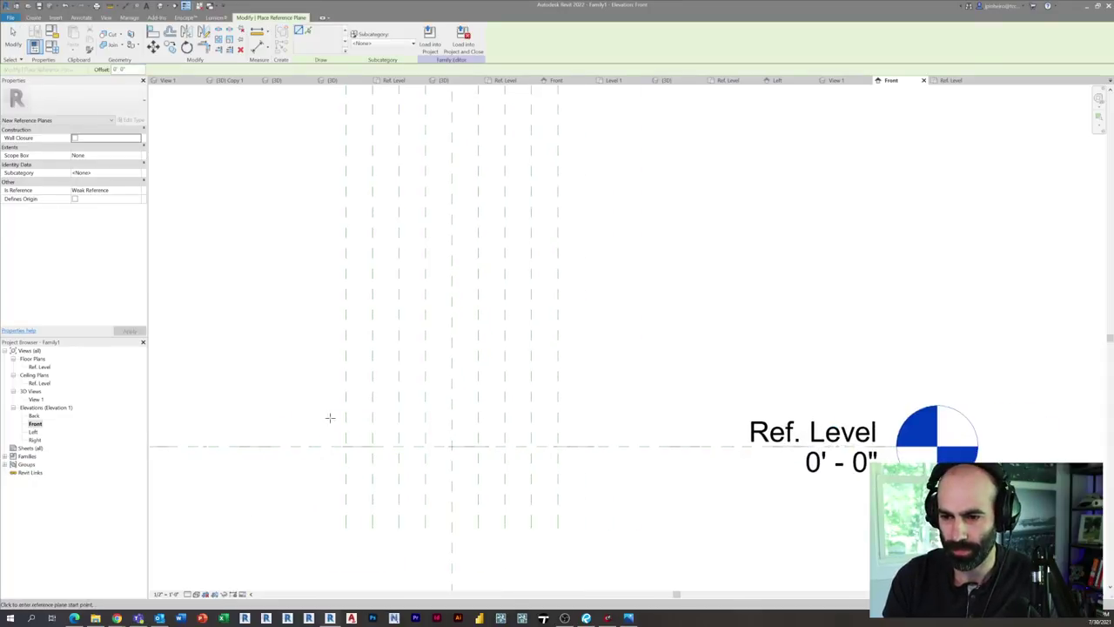
pyautogui.click(603, 420)
pyautogui.press('Escape')
pyautogui.press('Escape')
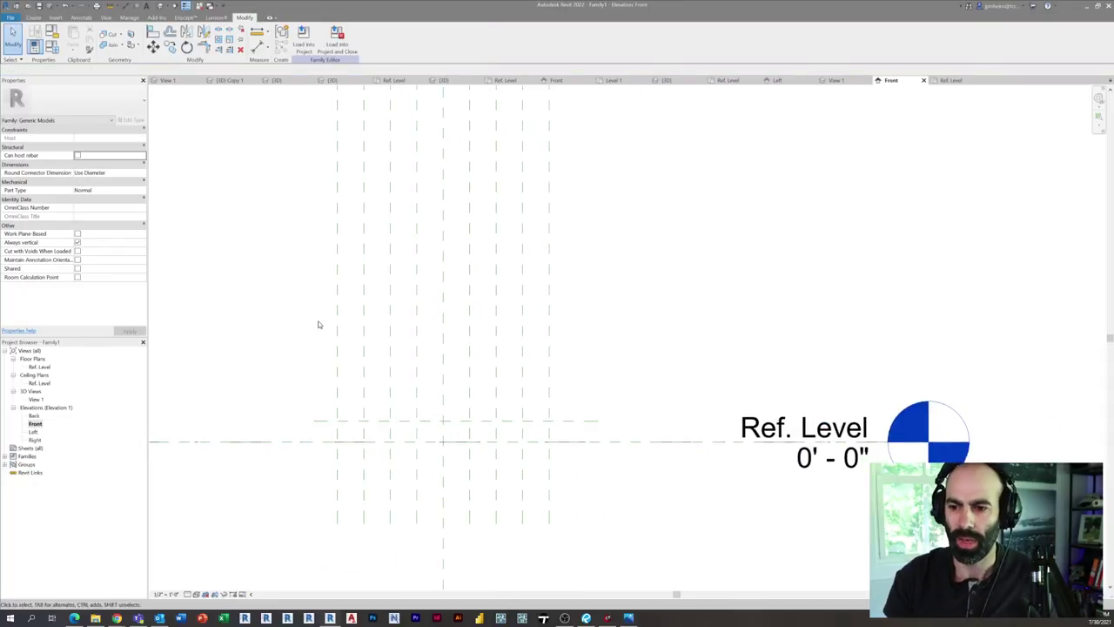
# Step: Copy the horizontal reference plane upward eight times at roughly even spacing, giving nine planes above the Ref. Level
pyautogui.click(325, 422)
pyautogui.scroll(1, 323, 418)
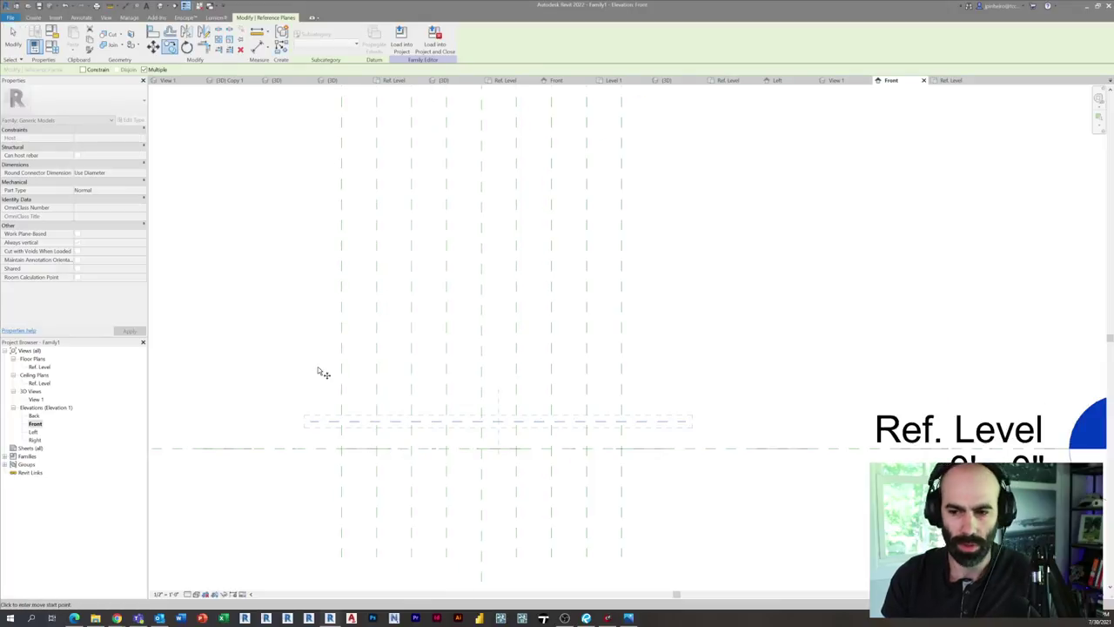
pyautogui.click(318, 368)
pyautogui.click(316, 342)
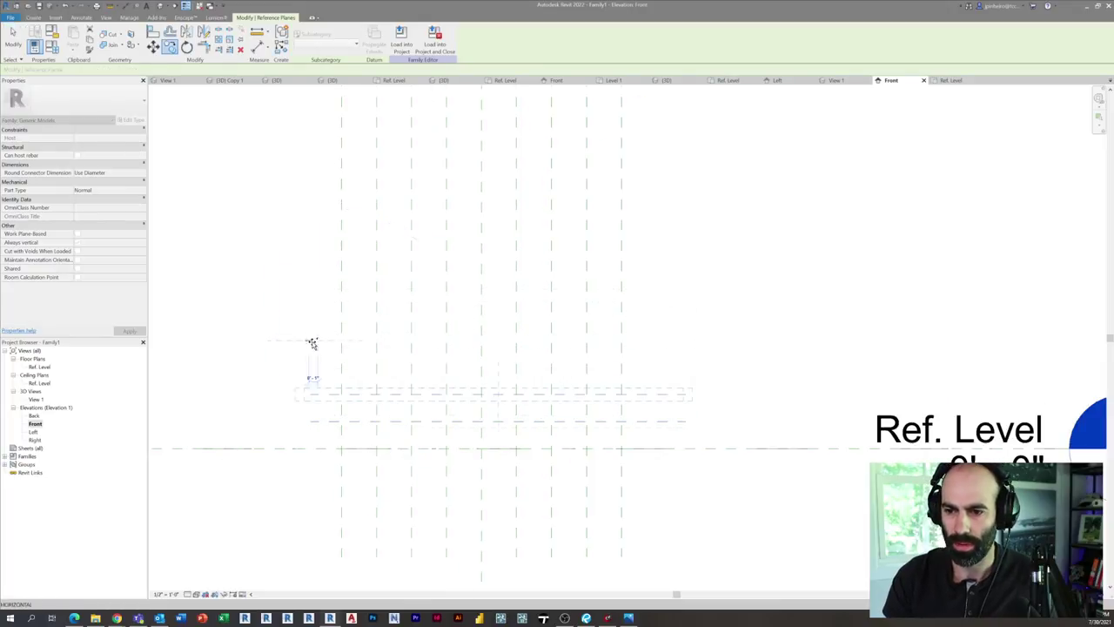
pyautogui.click(319, 315)
pyautogui.click(322, 296)
pyautogui.click(327, 261)
pyautogui.click(324, 234)
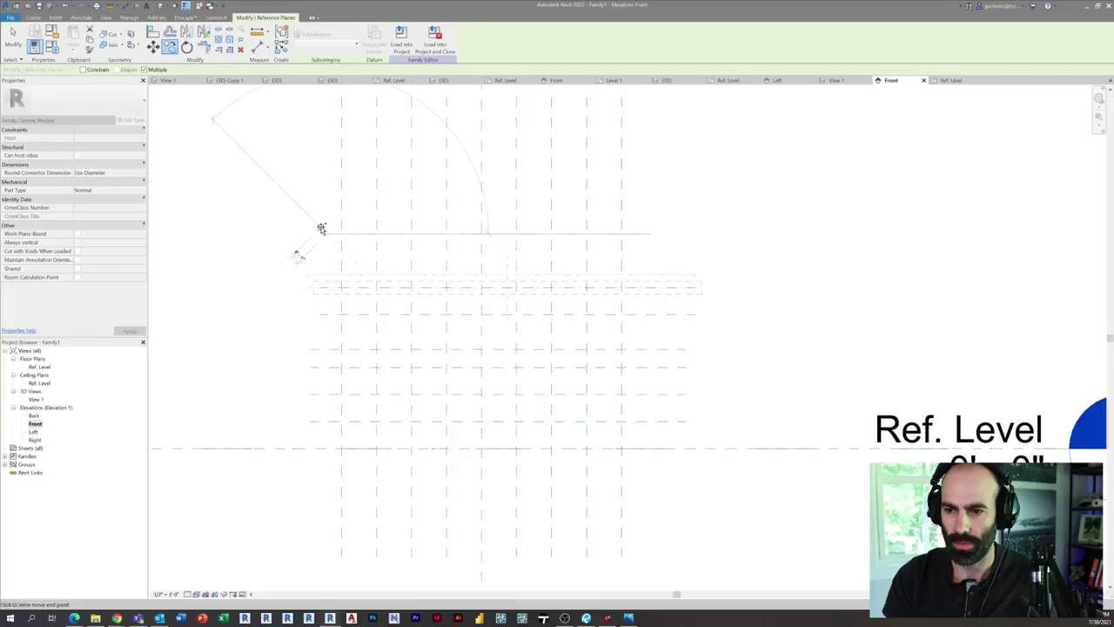
pyautogui.click(321, 208)
pyautogui.press('Escape')
pyautogui.press('Escape')
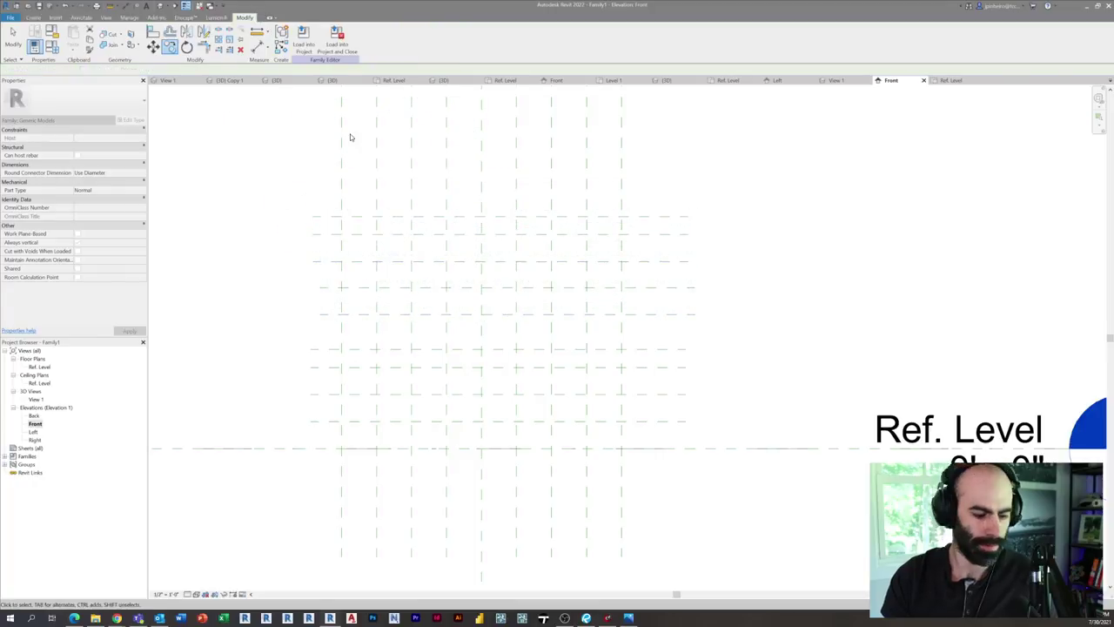
# Step: Place a continuous vertical dimension string from the Ref. Level through all nine horizontal planes, left of the planes
pyautogui.press('d')
pyautogui.press('i')
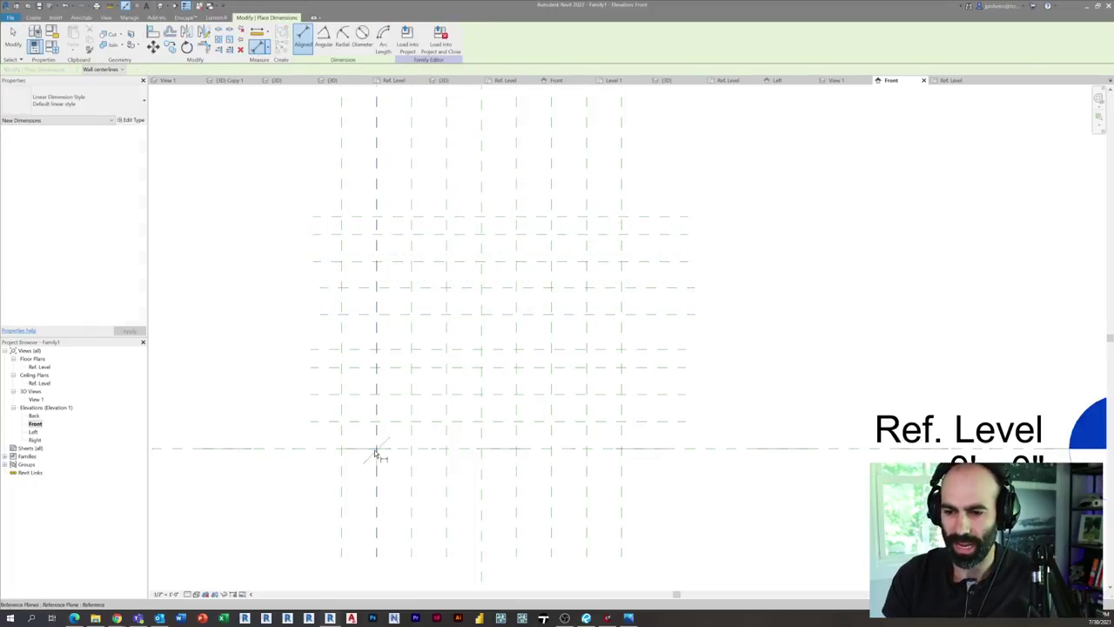
pyautogui.click(359, 445)
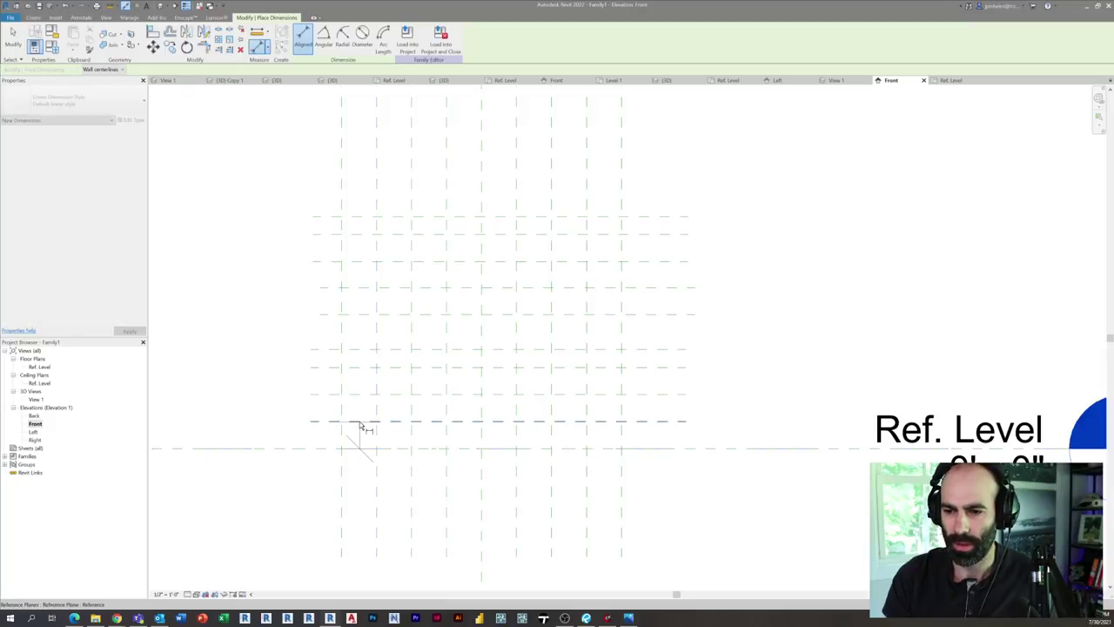
pyautogui.click(365, 370)
pyautogui.click(366, 352)
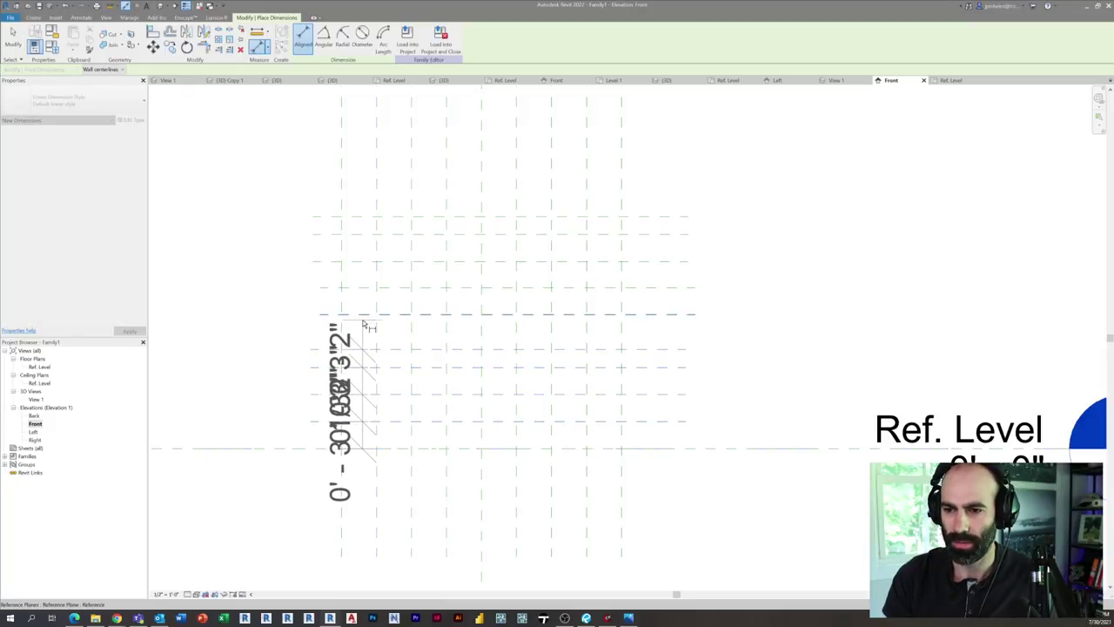
pyautogui.click(365, 317)
pyautogui.click(363, 290)
pyautogui.click(360, 262)
pyautogui.click(358, 235)
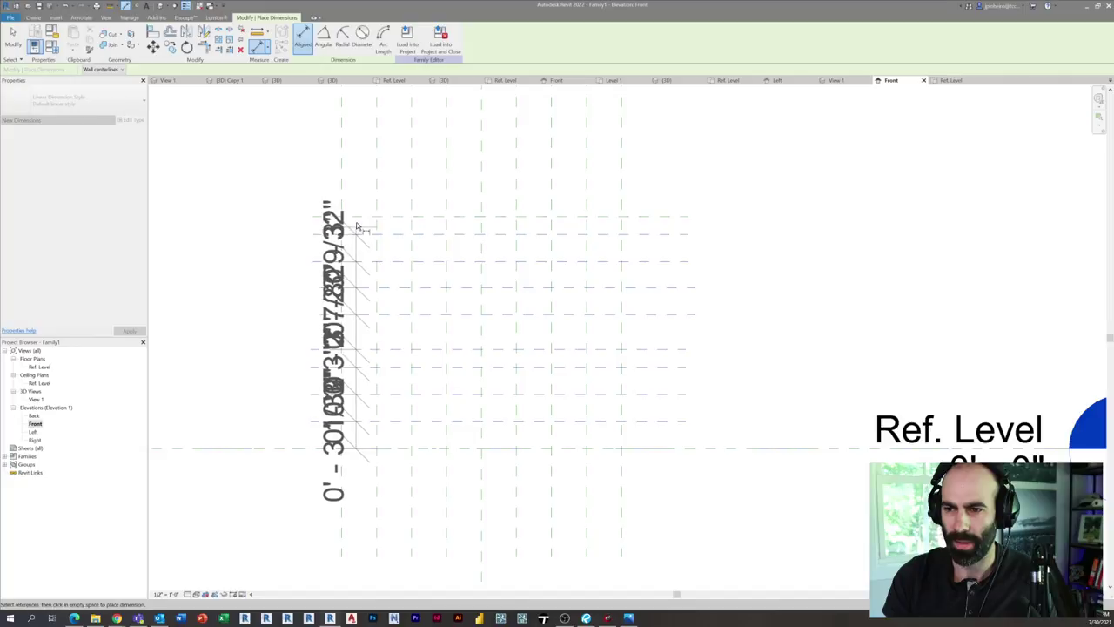
pyautogui.click(355, 217)
pyautogui.click(285, 255)
pyautogui.moveTo(279, 351); pyautogui.dragTo(327, 348, button='middle')
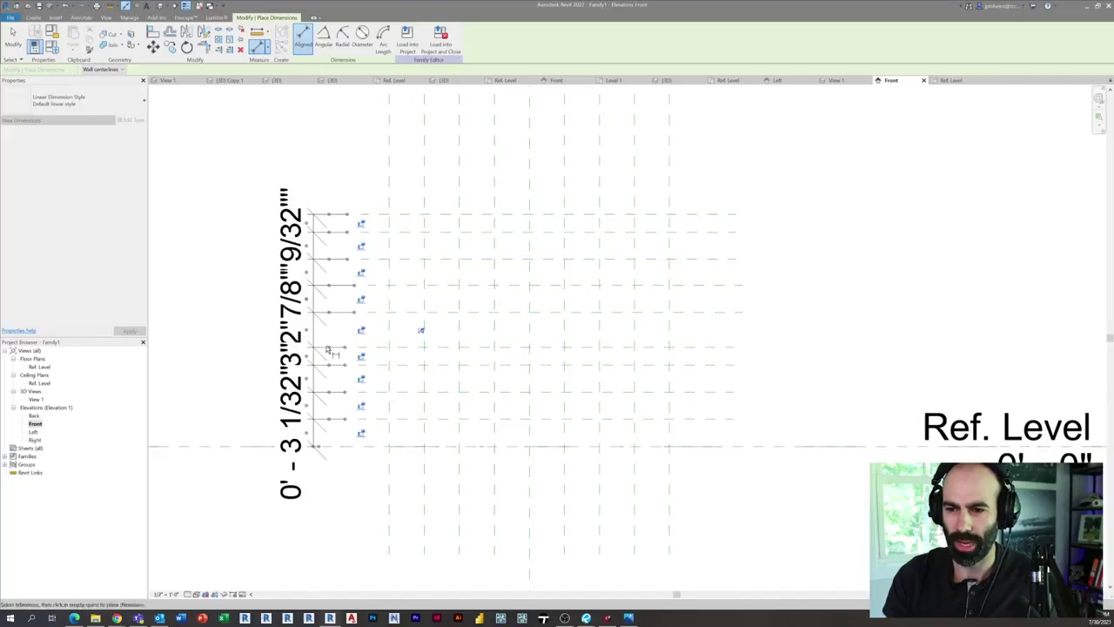
# Step: Apply the equality constraint to the vertical dimension string running from the Ref. Level through the horizontal planes
pyautogui.click(423, 333)
pyautogui.press('Escape')
pyautogui.press('Escape')
pyautogui.scroll(-1, 430, 352)
pyautogui.moveTo(430, 352); pyautogui.dragTo(465, 380, button='middle')
# Step: Add an overall vertical dimension from the Ref. Level to the topmost horizontal plane, outside the equality string
pyautogui.press('d')
pyautogui.press('i')
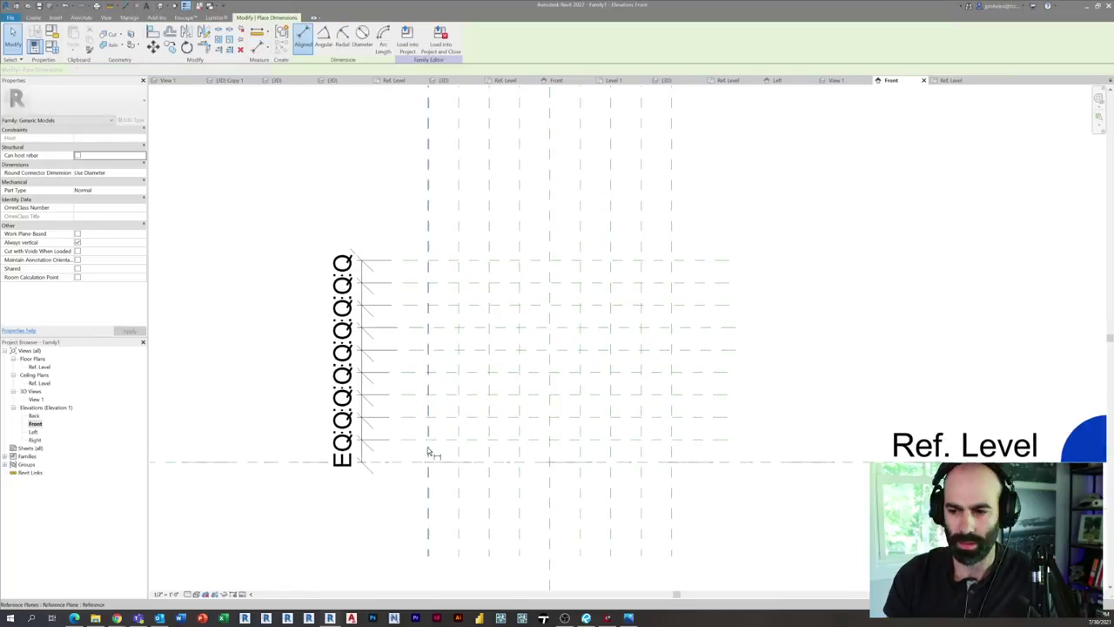
pyautogui.click(425, 461)
pyautogui.click(423, 260)
pyautogui.click(329, 258)
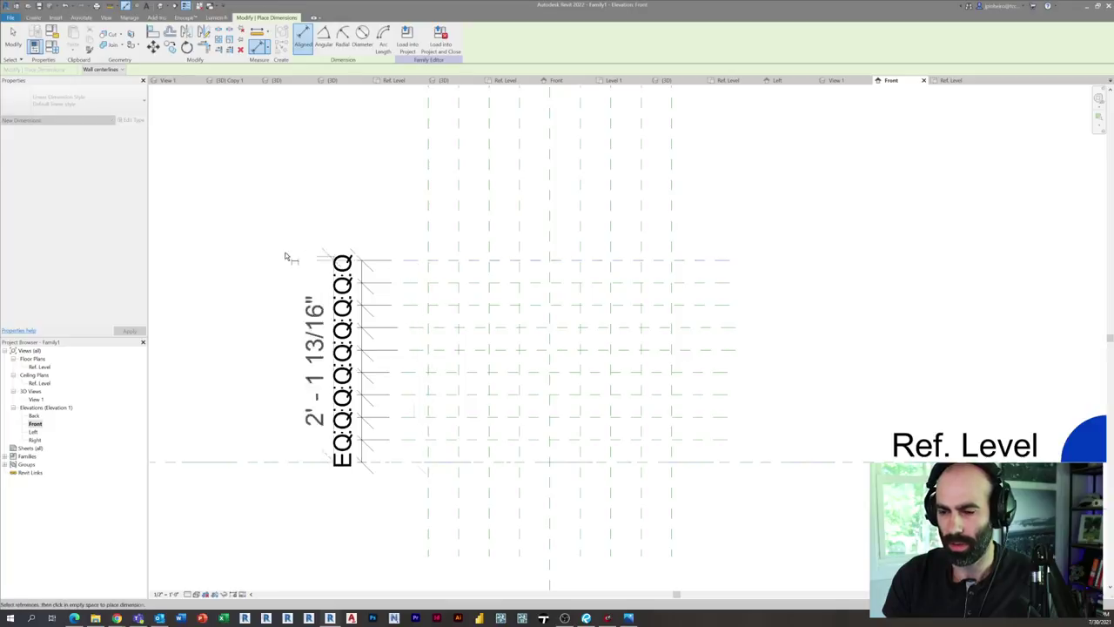
pyautogui.click(256, 258)
pyautogui.press('Escape')
pyautogui.press('Escape')
# Step: Label the overall vertical dimension with a new family parameter named Height
pyautogui.moveTo(271, 339); pyautogui.dragTo(310, 355, button='middle')
pyautogui.scroll(-1, 310, 354)
pyautogui.scroll(1, 297, 338)
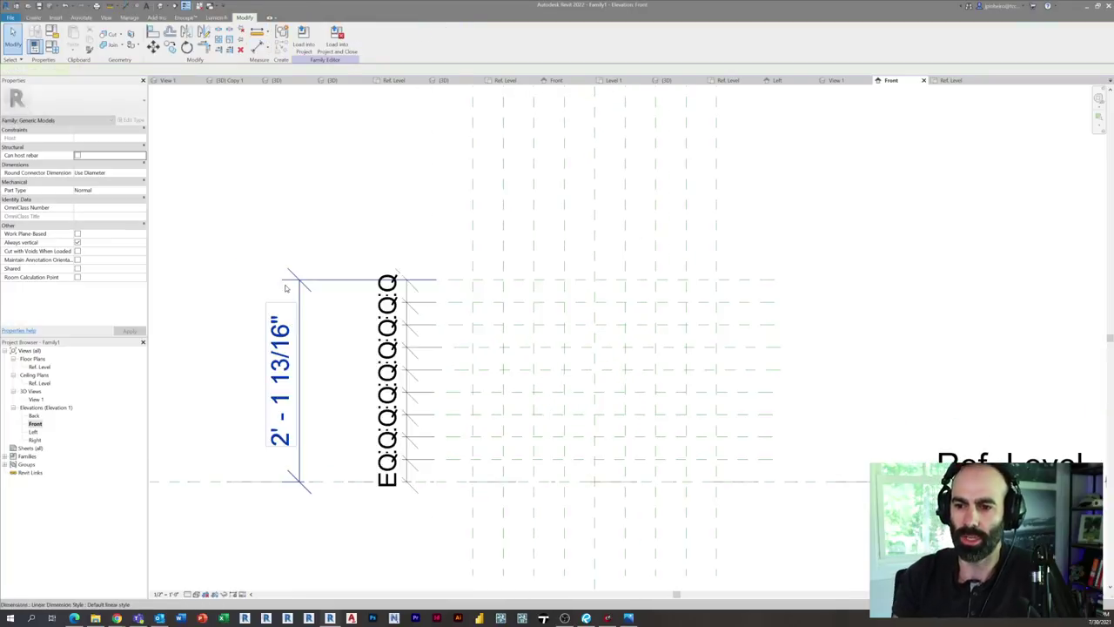
pyautogui.click(285, 288)
pyautogui.click(385, 40)
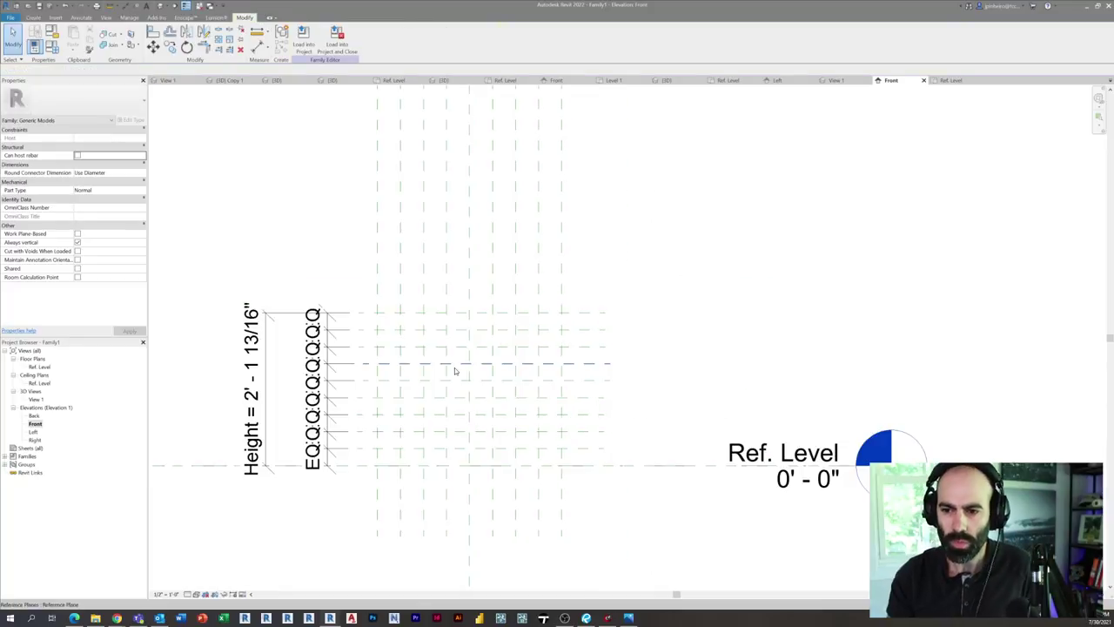
# Step: Flex the height by moving the topmost horizontal plane upward, and undo the move
pyautogui.click(586, 315)
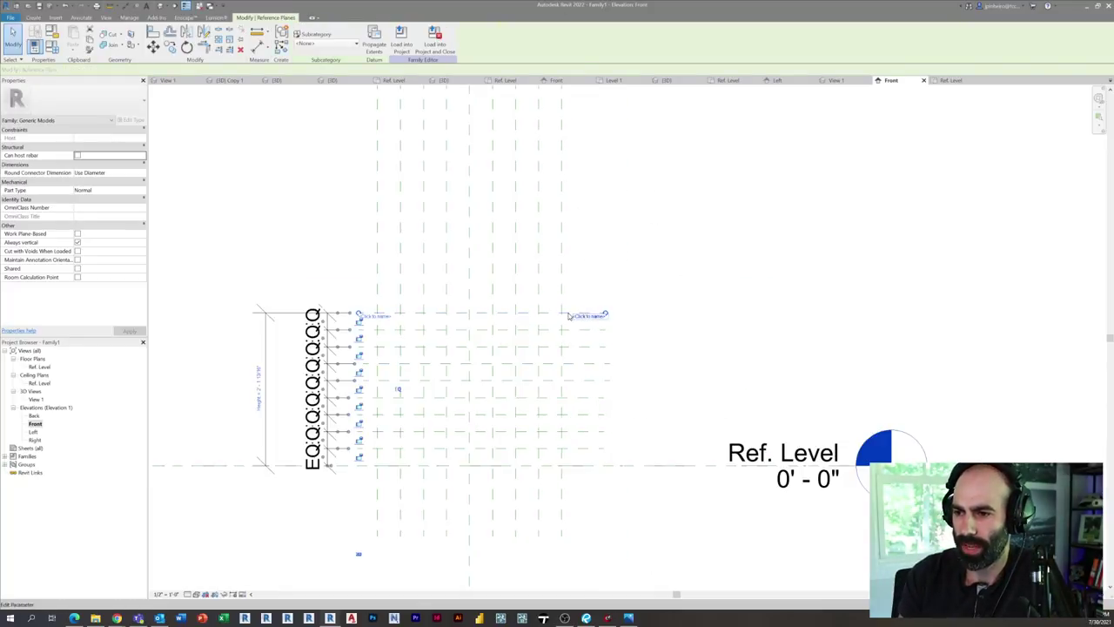
pyautogui.moveTo(540, 249); pyautogui.dragTo(542, 241)
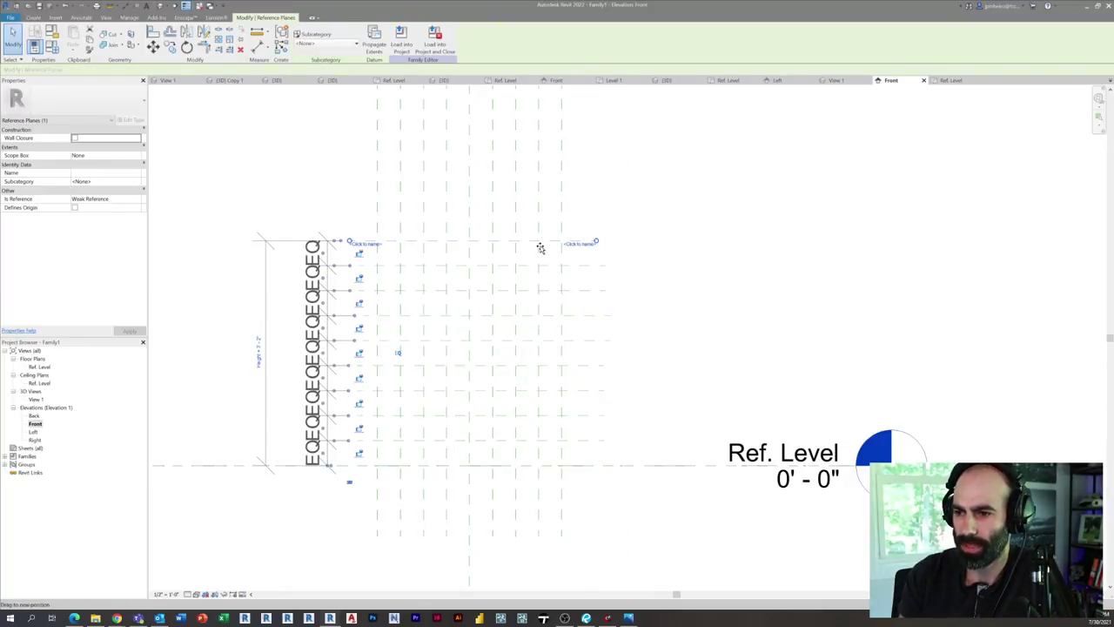
pyautogui.click(656, 315)
pyautogui.hotkey('ctrl', 'z')
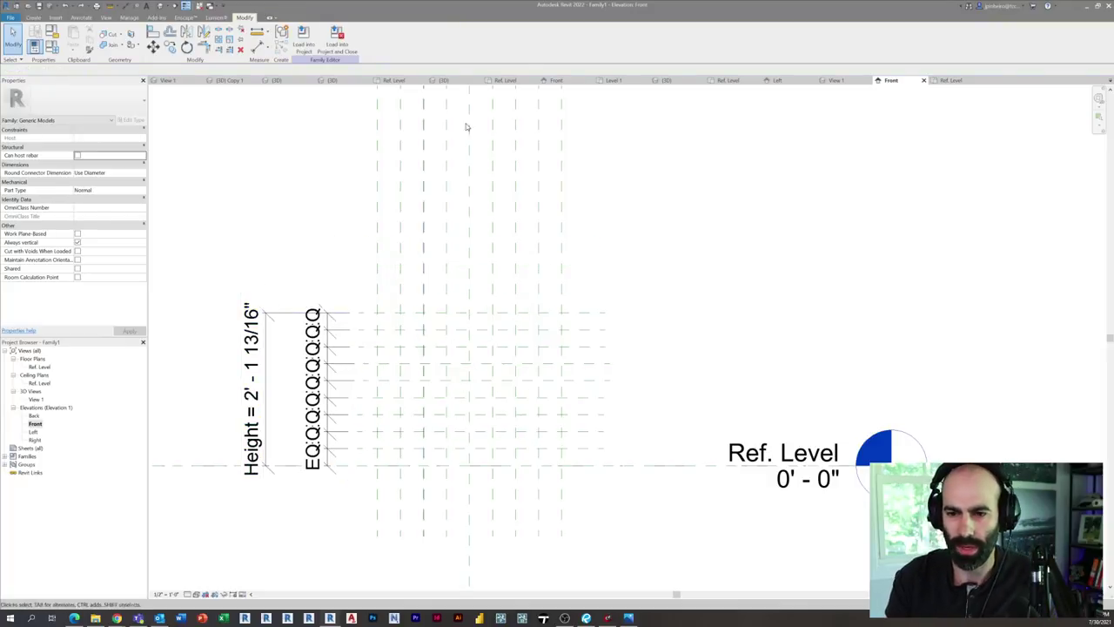
# Step: Flex the width by moving the outermost vertical plane outward to a width of about 2'-10 21/32"
pyautogui.click(562, 197)
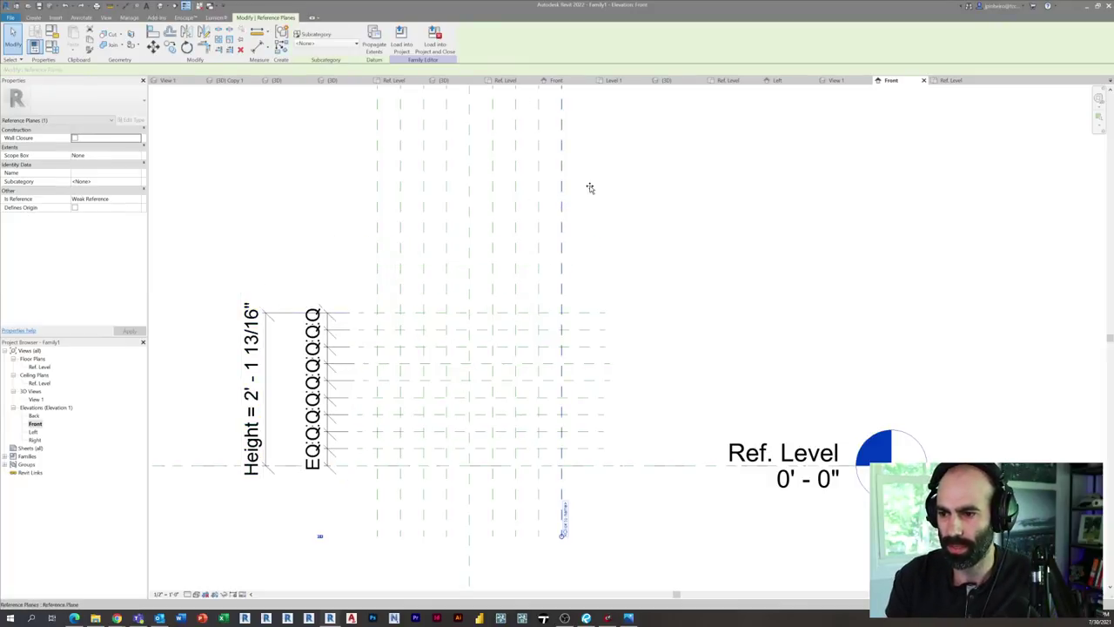
pyautogui.moveTo(654, 178); pyautogui.dragTo(612, 183)
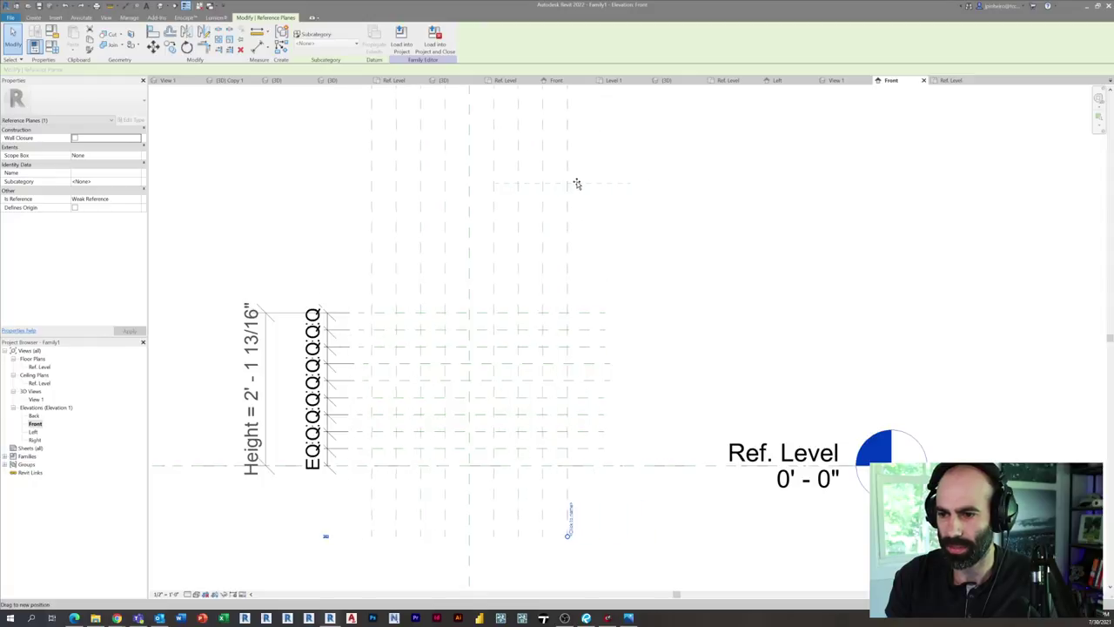
pyautogui.click(578, 184)
pyautogui.scroll(2, 693, 438)
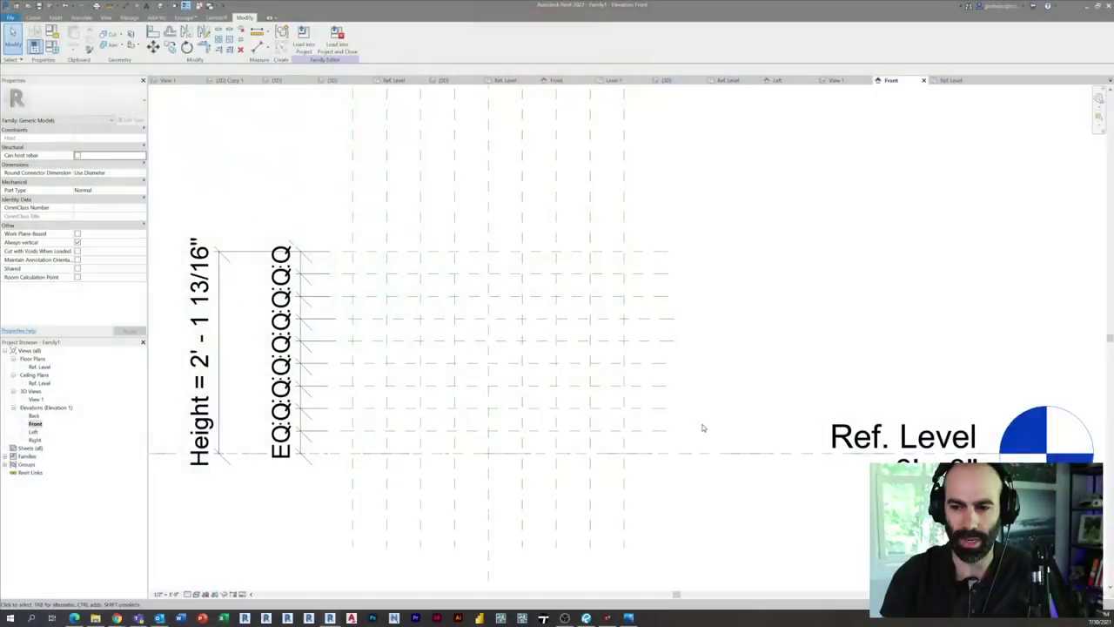
# Step: Examine the Front elevation of the finished Chippendale panel family for reference, and return to the new family's Front elevation
pyautogui.click(185, 81)
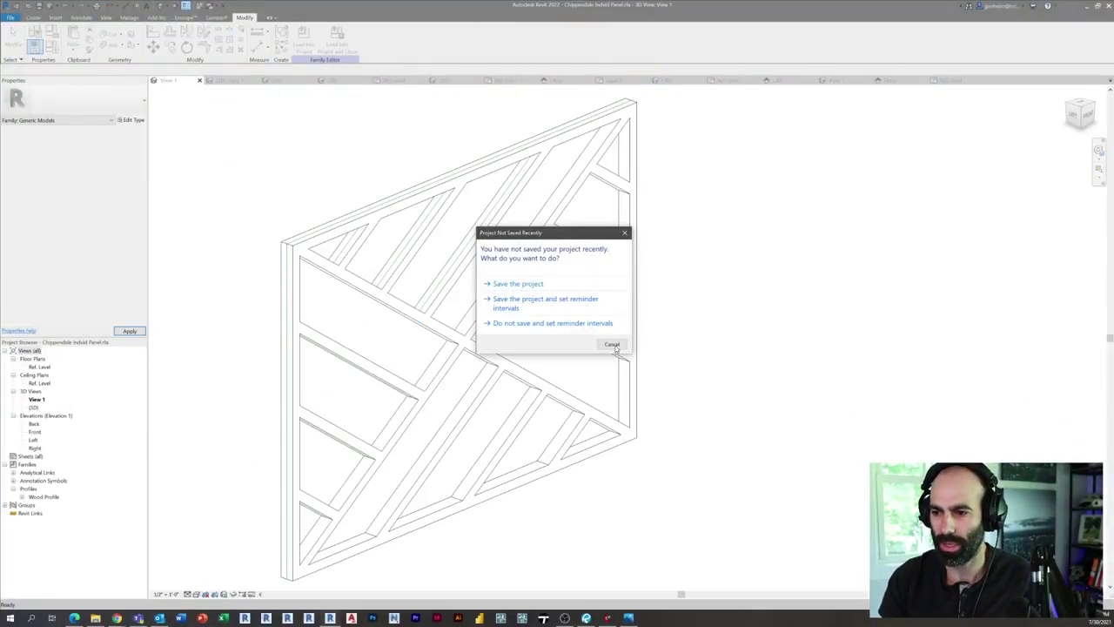
pyautogui.click(613, 345)
pyautogui.doubleClick(35, 432)
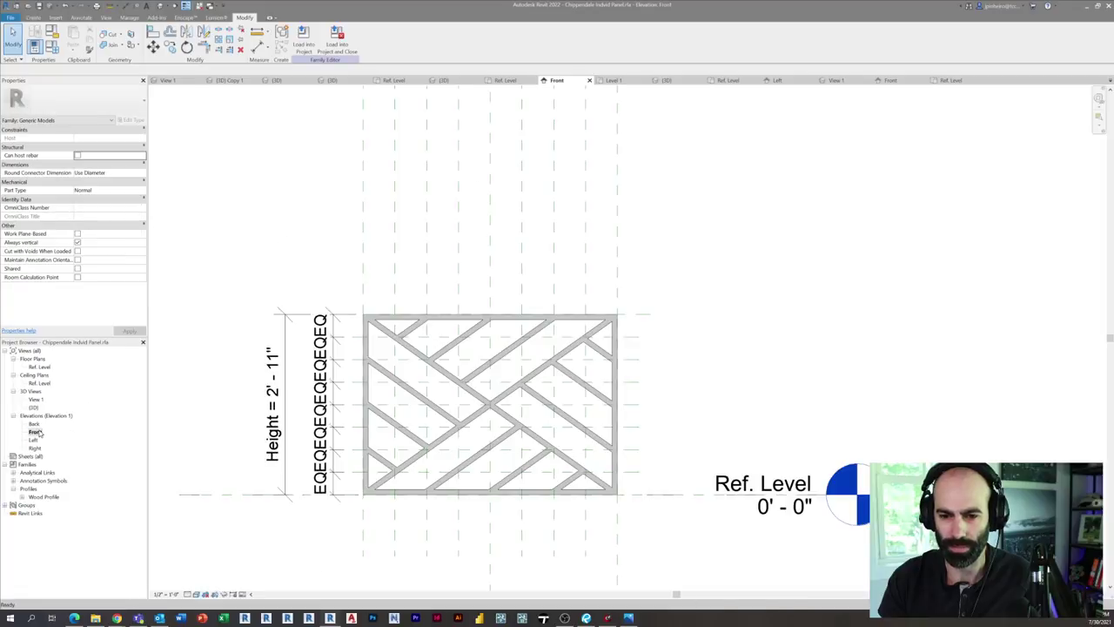
pyautogui.scroll(3, 554, 297)
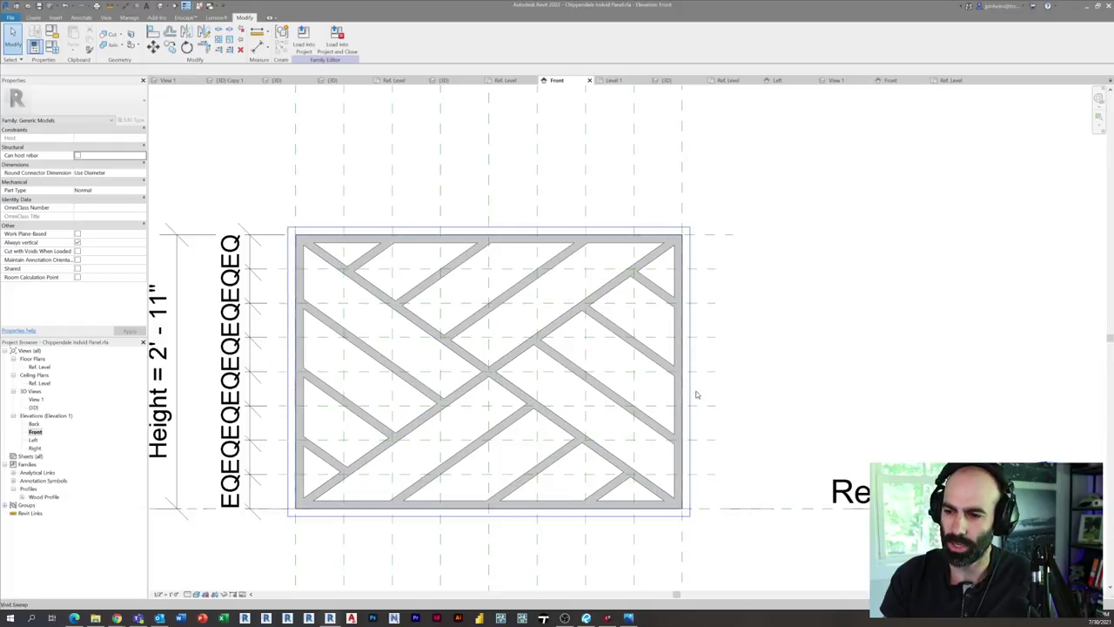
pyautogui.click(954, 81)
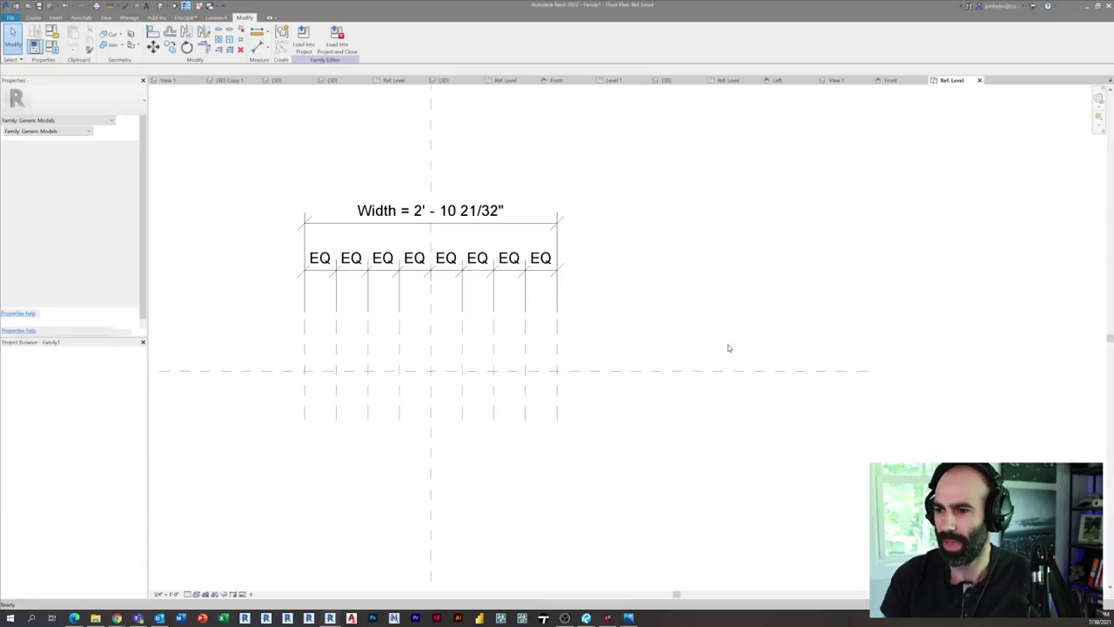
pyautogui.doubleClick(35, 424)
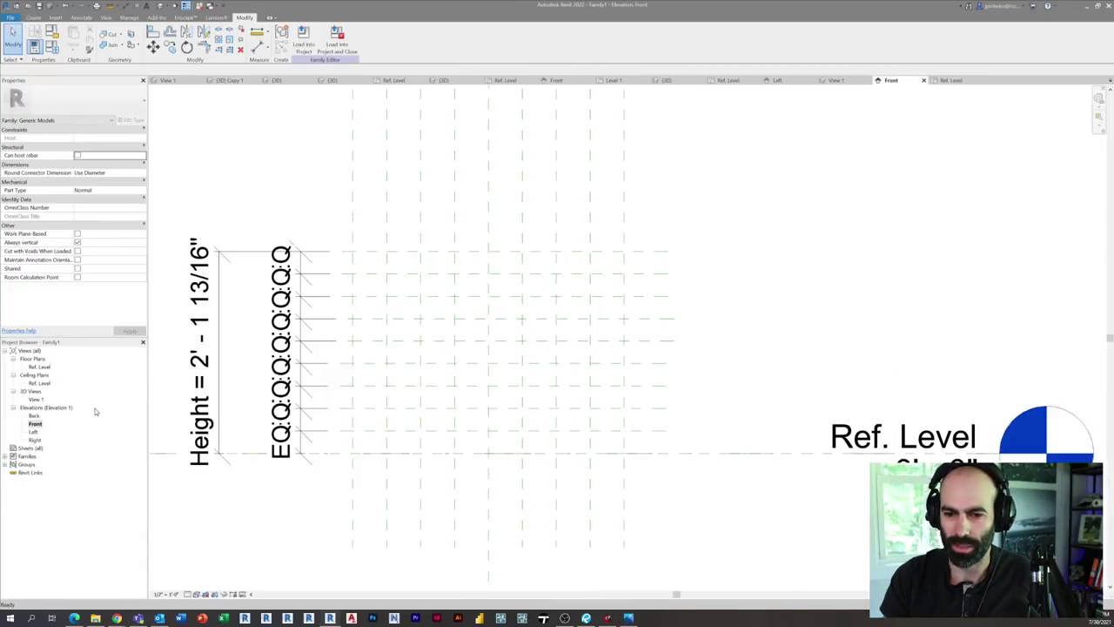
# Step: Draw a rectangular frame of reference lines between the outer corner intersections of the outermost vertical planes, the top plane and the Ref. Level
pyautogui.scroll(3, 428, 410)
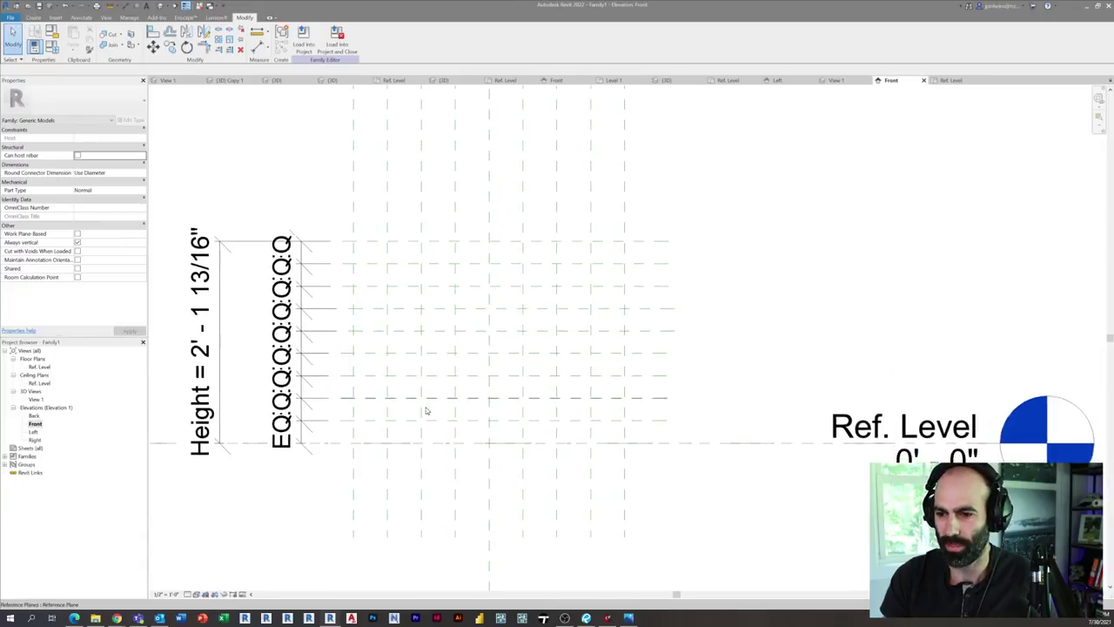
pyautogui.click(33, 18)
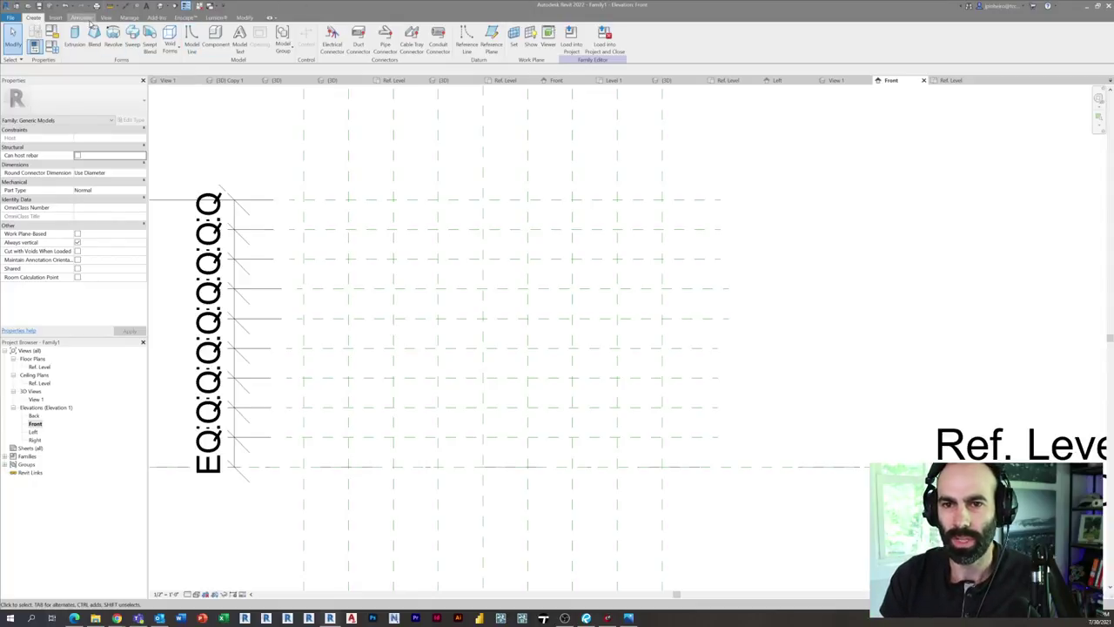
pyautogui.click(472, 51)
pyautogui.moveTo(388, 457); pyautogui.dragTo(340, 436, button='middle')
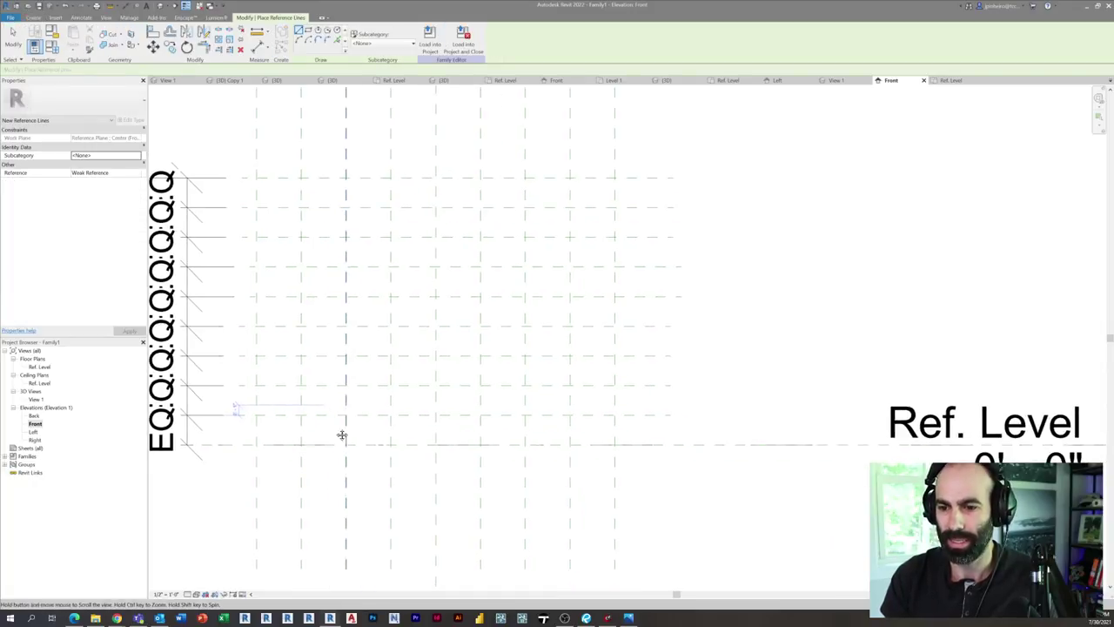
pyautogui.click(256, 444)
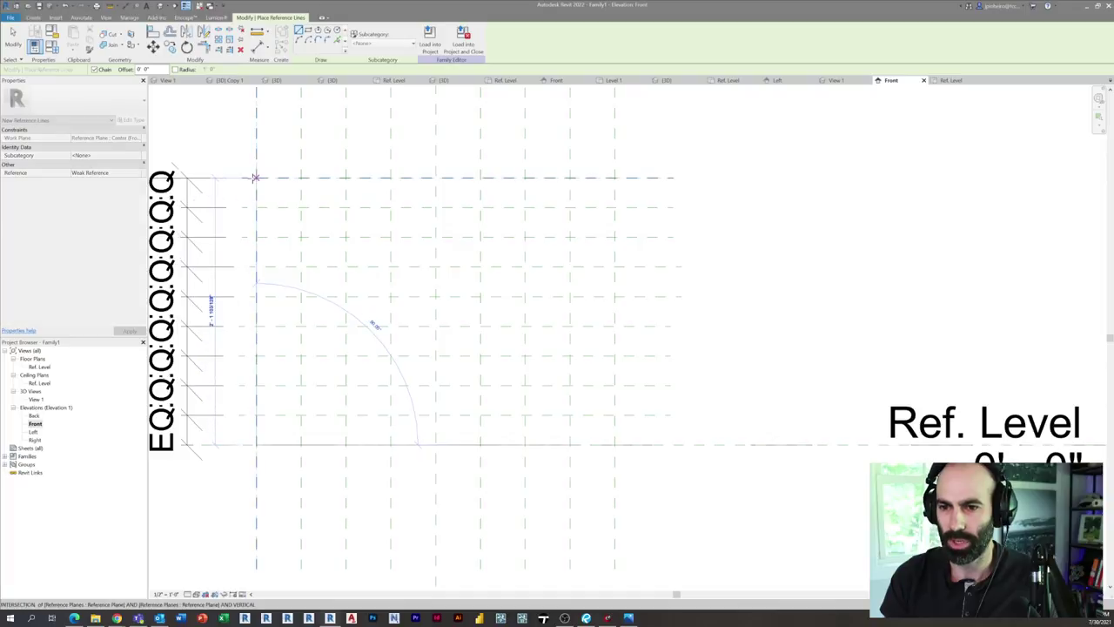
pyautogui.click(256, 178)
pyautogui.click(615, 178)
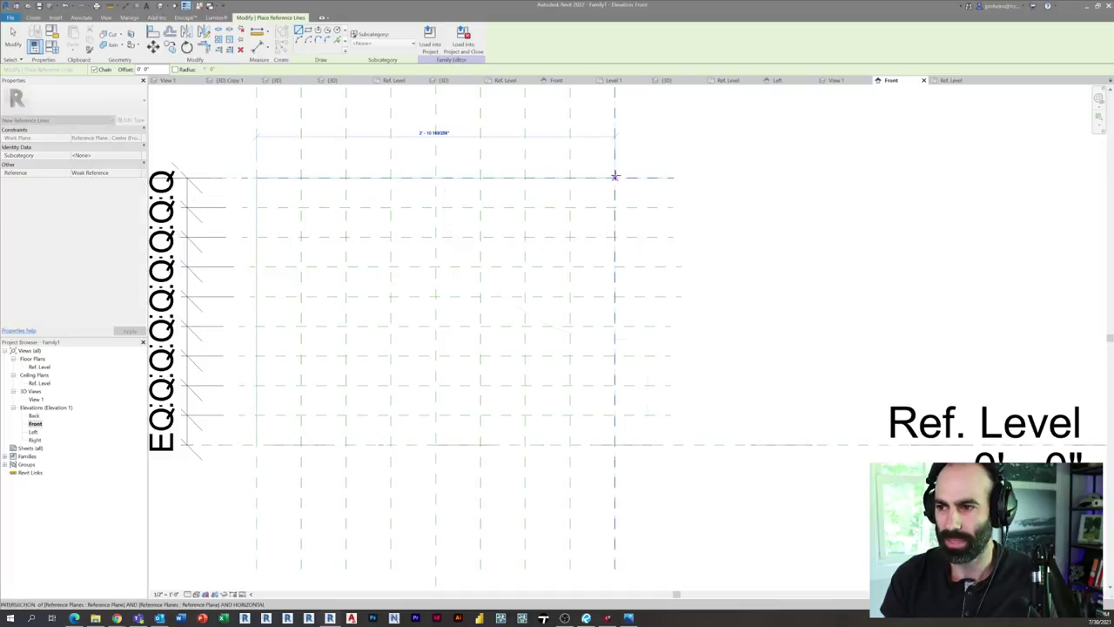
pyautogui.click(614, 444)
pyautogui.click(256, 445)
pyautogui.press('Escape')
pyautogui.press('Escape')
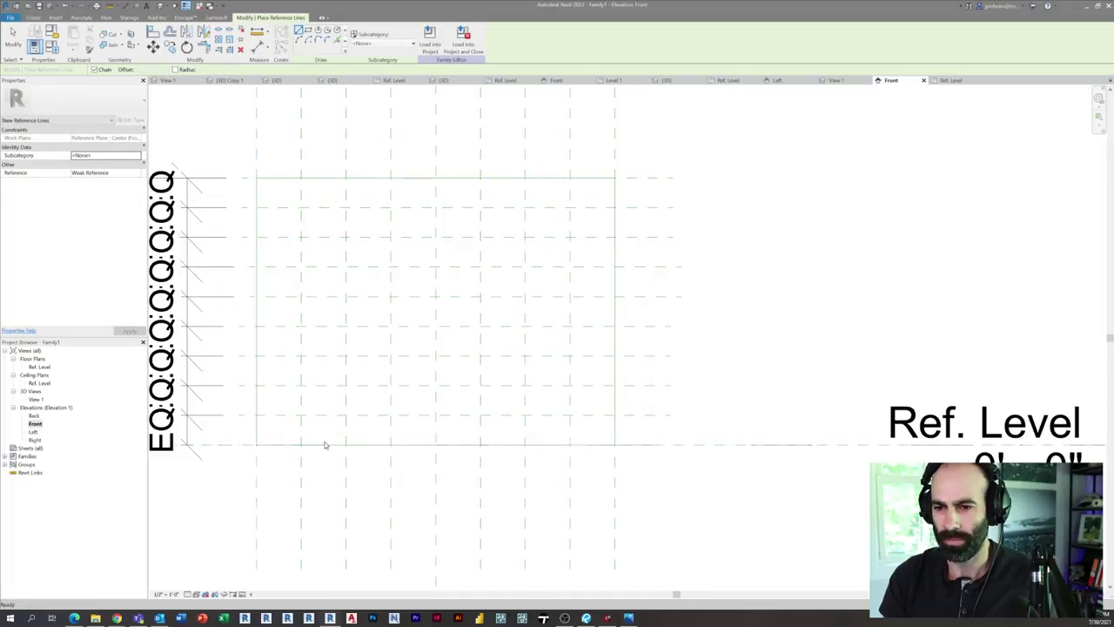
# Step: Flex the reference-line frame by moving the topmost horizontal plane up and down, ending at a height of about 2'-4"
pyautogui.scroll(-2, 331, 442)
pyautogui.click(515, 291)
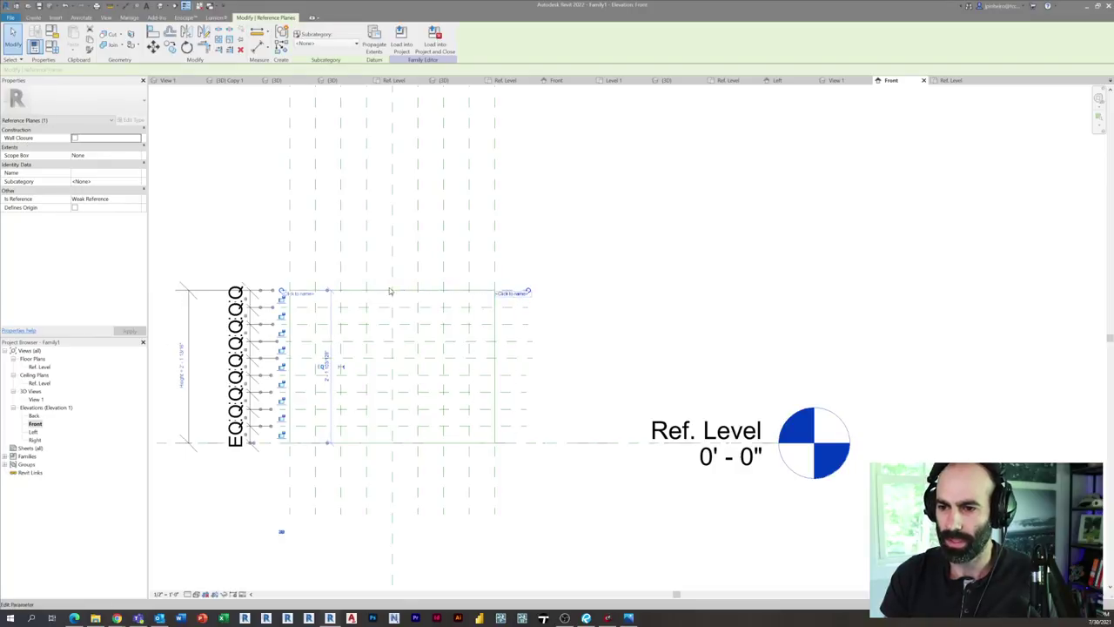
pyautogui.click(552, 306)
pyautogui.scroll(2, 417, 341)
pyautogui.moveTo(572, 251); pyautogui.dragTo(580, 158)
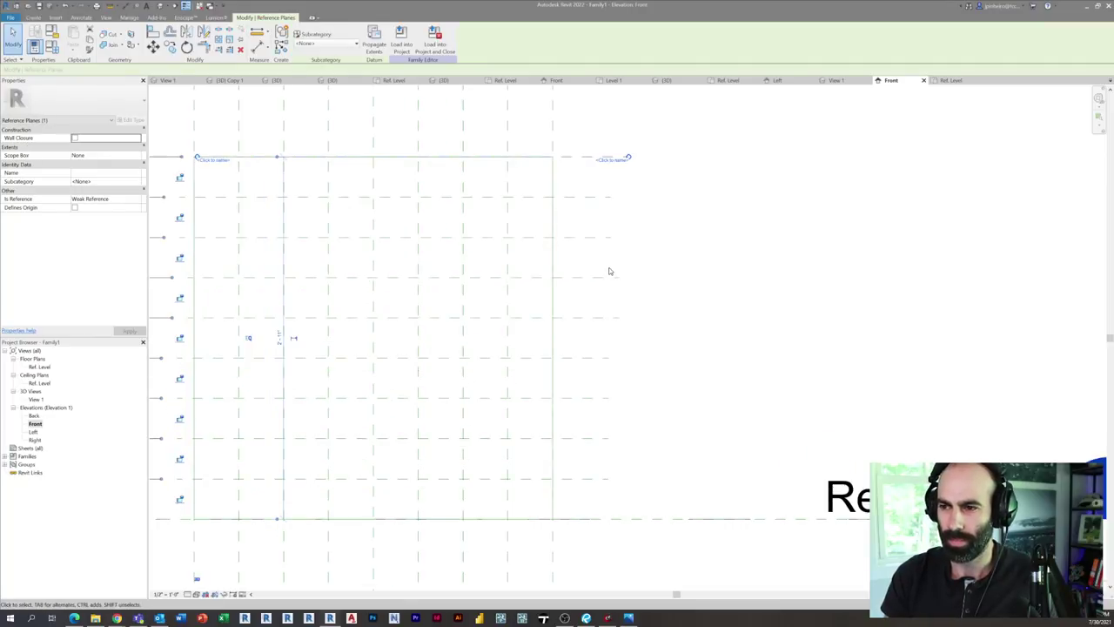
pyautogui.moveTo(609, 271); pyautogui.dragTo(643, 287, button='middle')
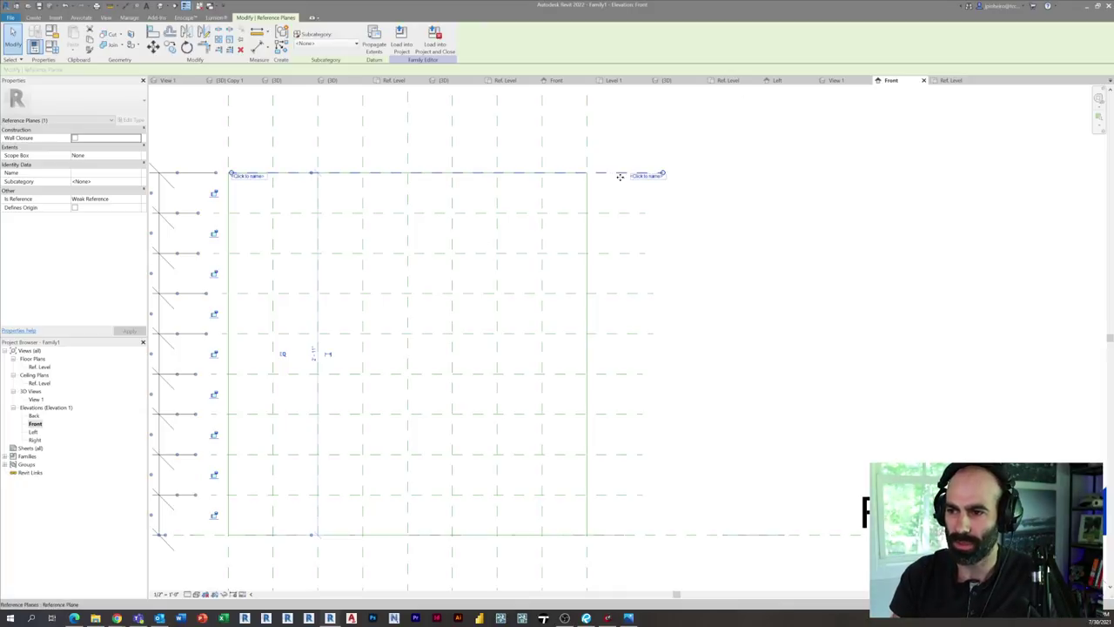
pyautogui.moveTo(622, 351); pyautogui.dragTo(621, 361)
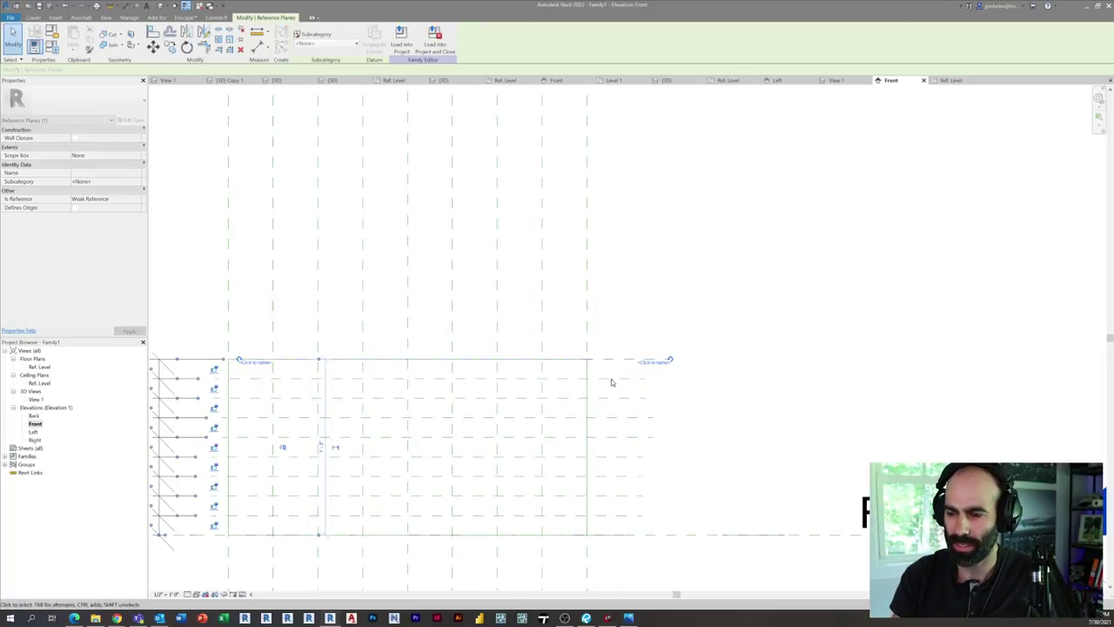
pyautogui.moveTo(619, 246); pyautogui.dragTo(619, 243)
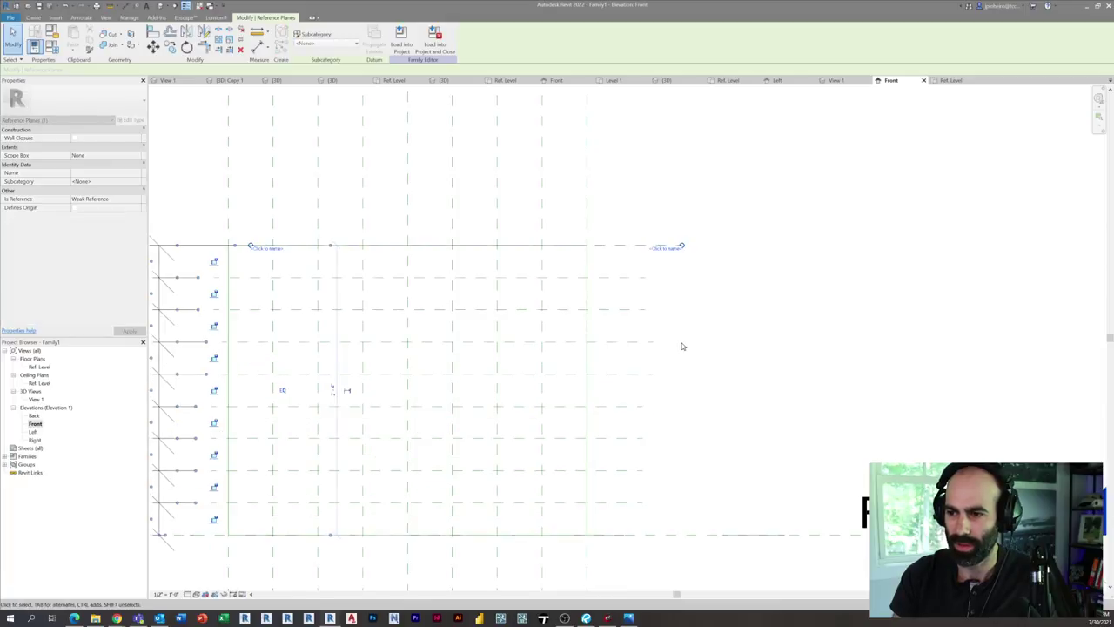
pyautogui.click(682, 345)
pyautogui.moveTo(682, 345); pyautogui.dragTo(728, 295, button='middle')
# Step: Draw two diagonal reference lines connecting the opposite corners of the rectangular frame
pyautogui.click(34, 19)
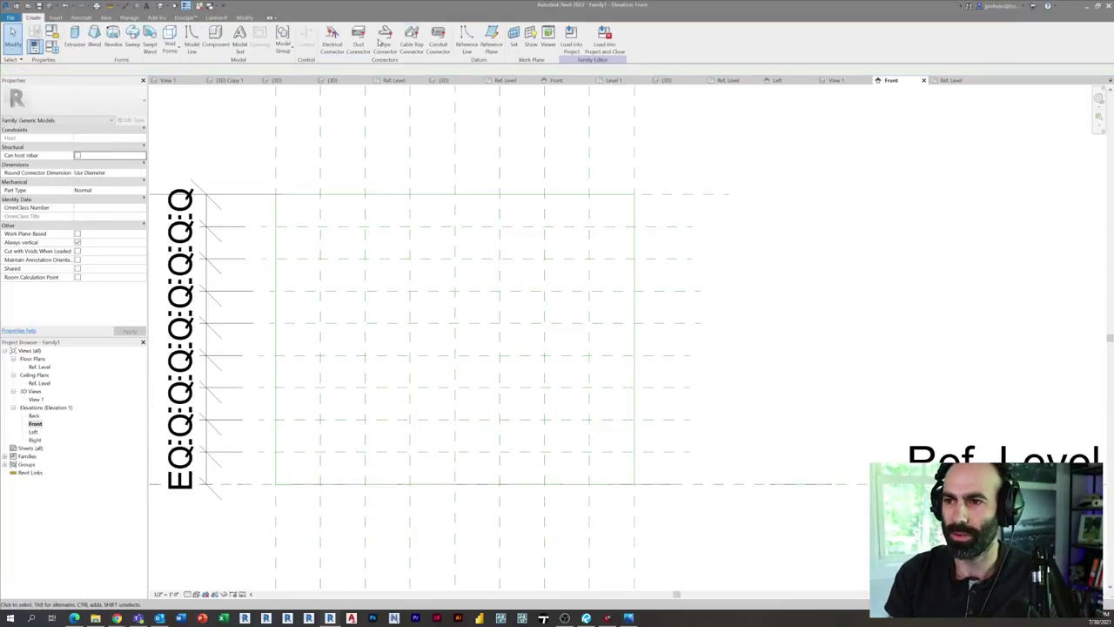
pyautogui.click(440, 37)
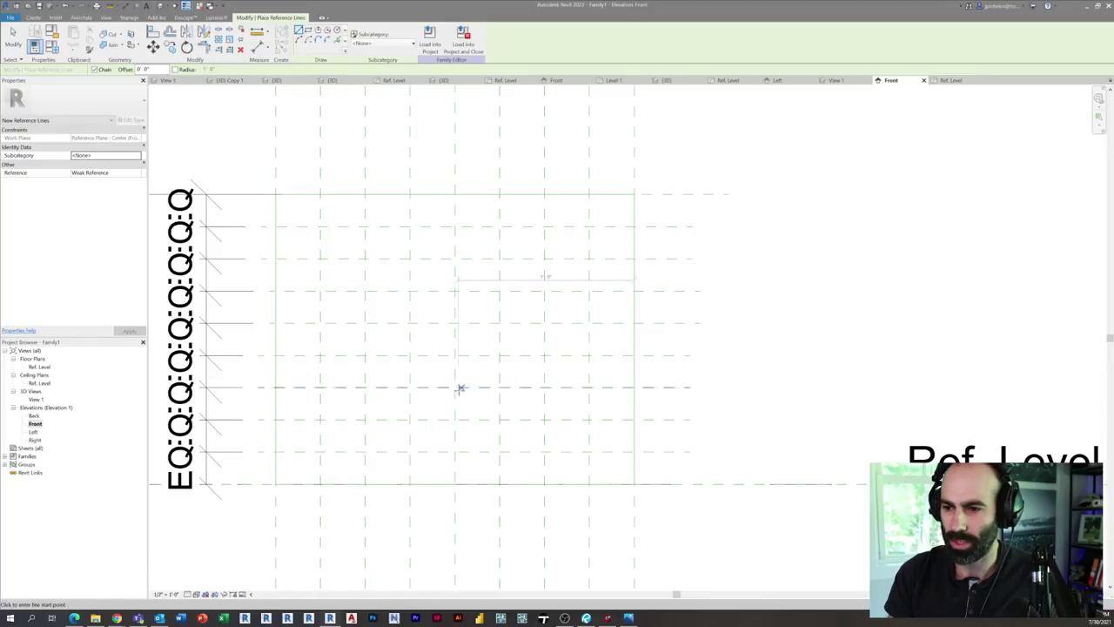
pyautogui.click(634, 191)
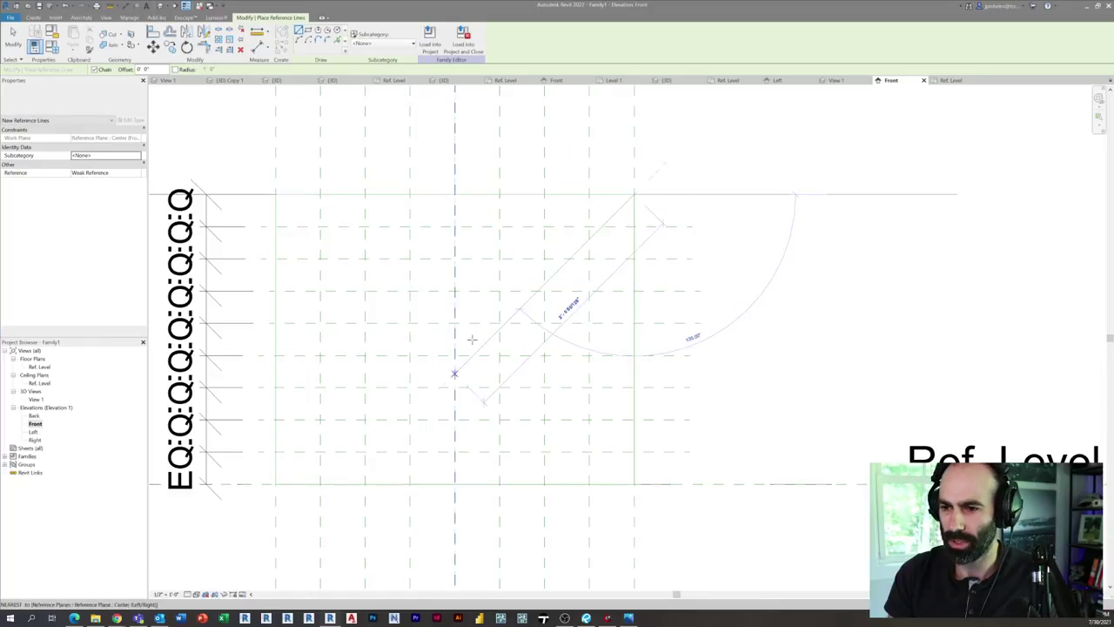
pyautogui.press('Escape')
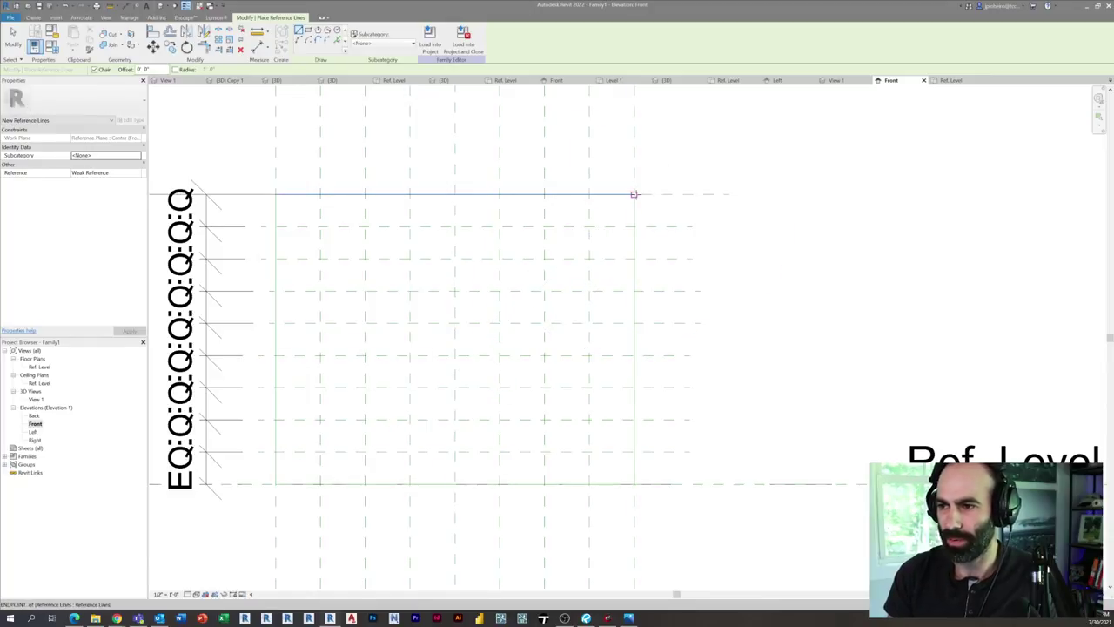
pyautogui.click(634, 191)
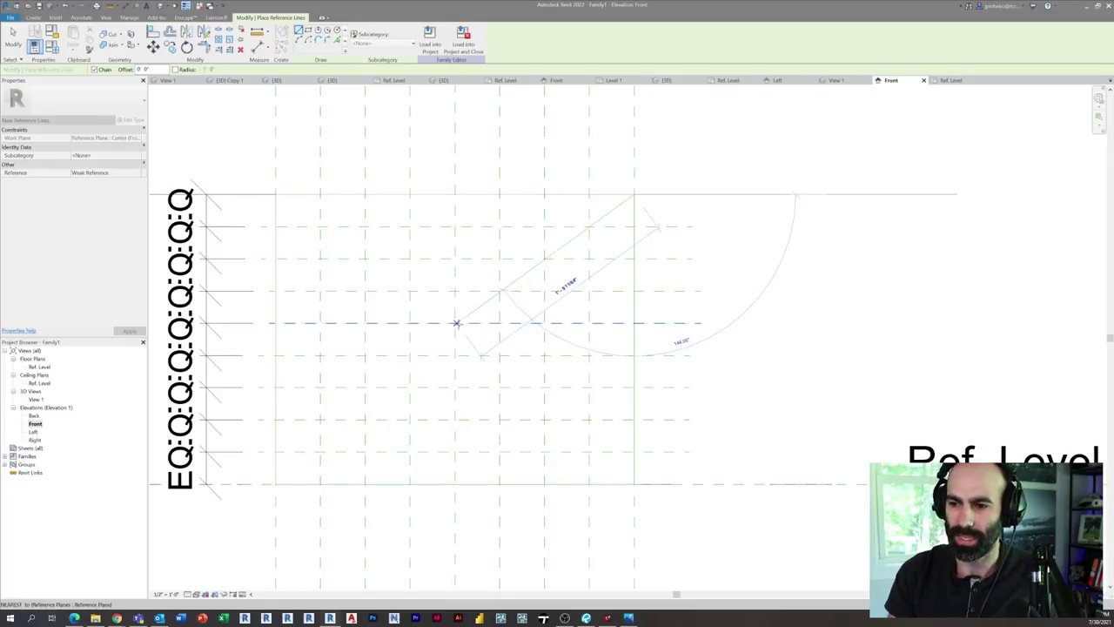
pyautogui.click(275, 483)
pyautogui.click(273, 193)
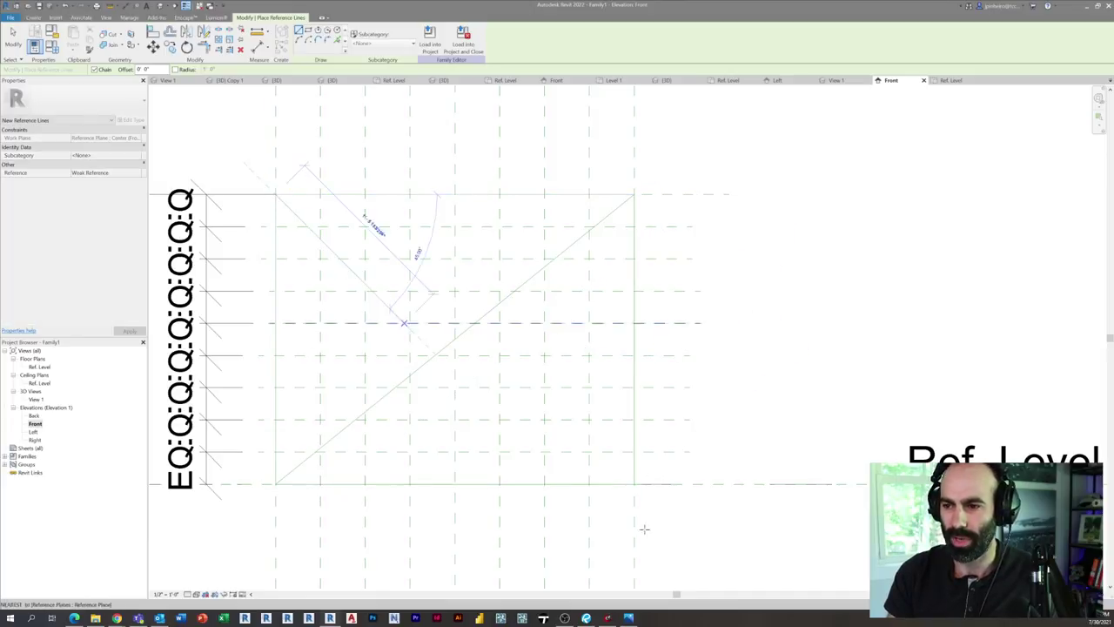
pyautogui.click(634, 484)
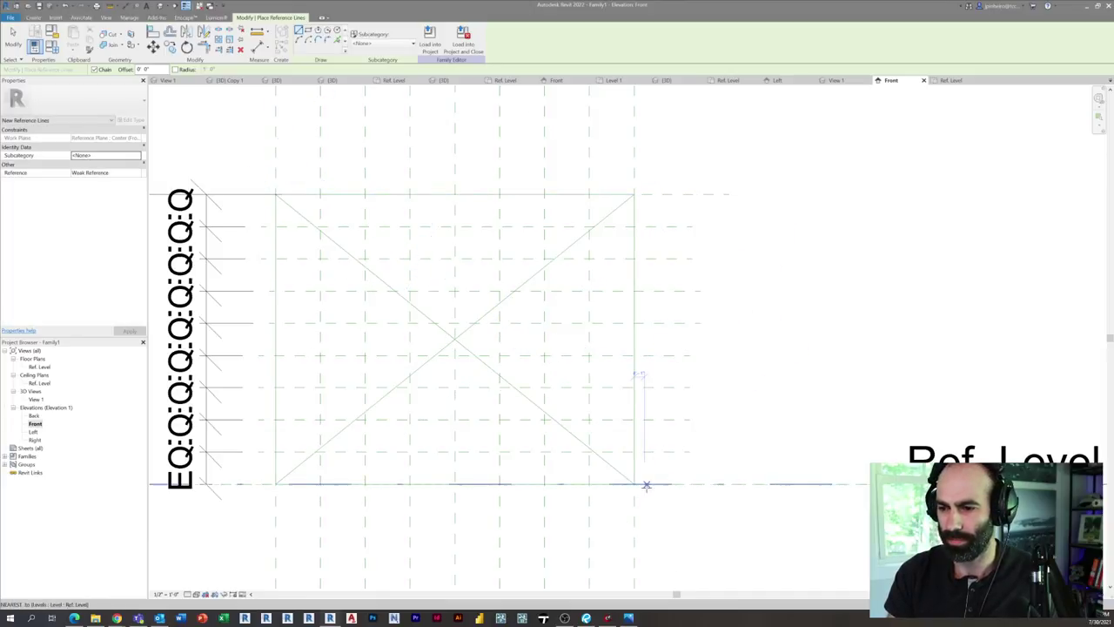
pyautogui.scroll(-2, 558, 344)
pyautogui.press('Escape')
pyautogui.press('Escape')
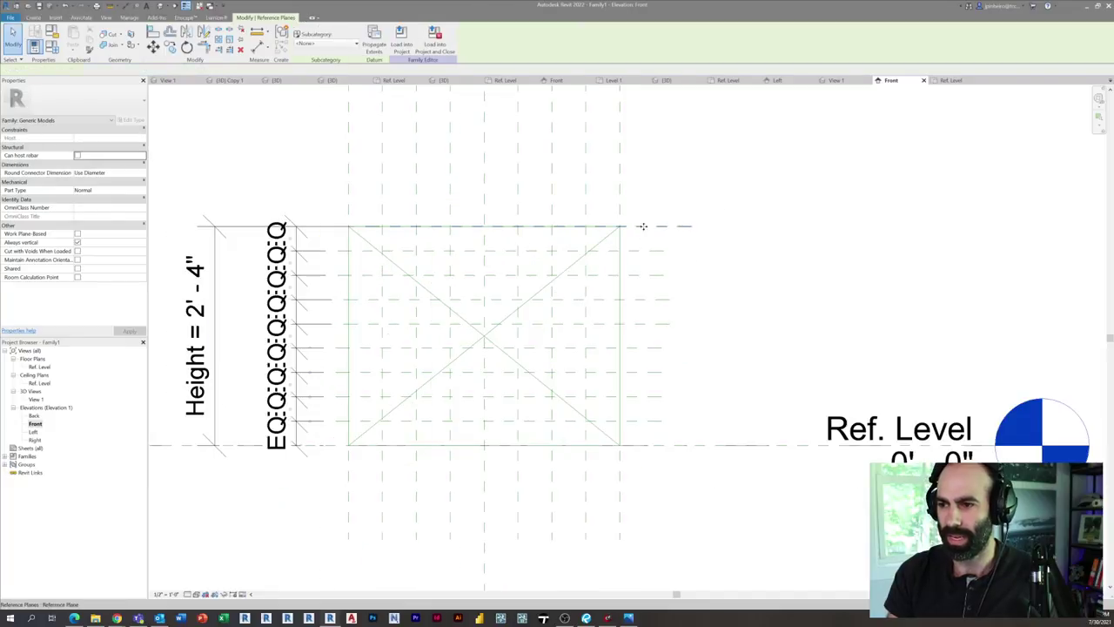
# Step: Flex the frame and diagonals by moving the topmost horizontal plane to a height of about 2'-1"
pyautogui.click(641, 226)
pyautogui.moveTo(646, 140); pyautogui.dragTo(652, 249)
pyautogui.scroll(2, 688, 313)
pyautogui.click(820, 355)
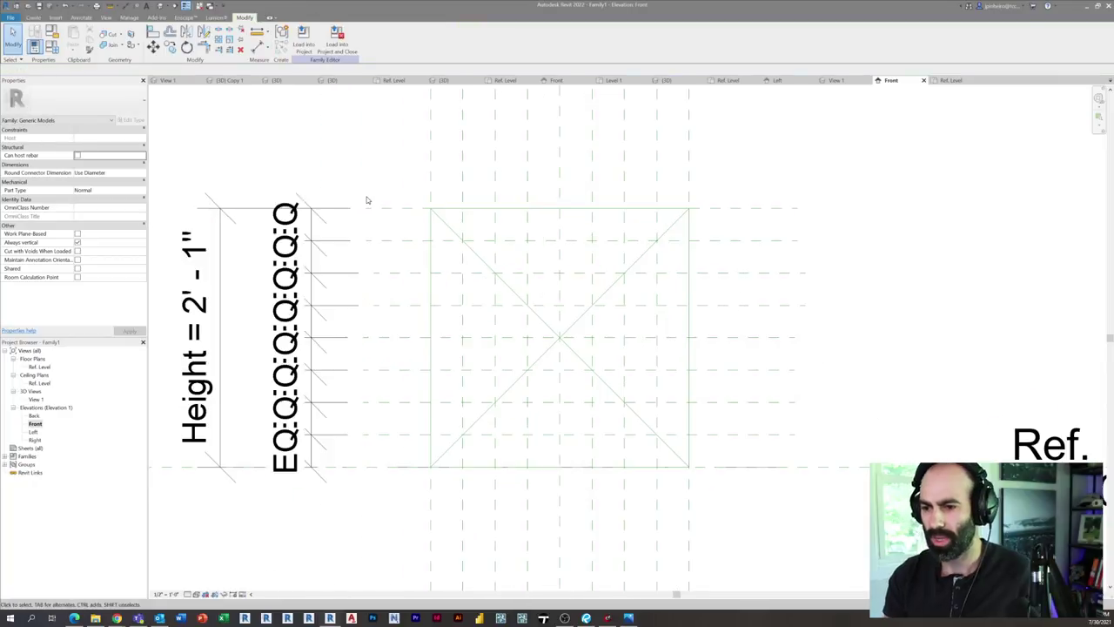
# Step: Open the front elevation of the Chippendale Indvid Panel family and examine how its diagonal slats align with the reference planes
pyautogui.scroll(1, 573, 423)
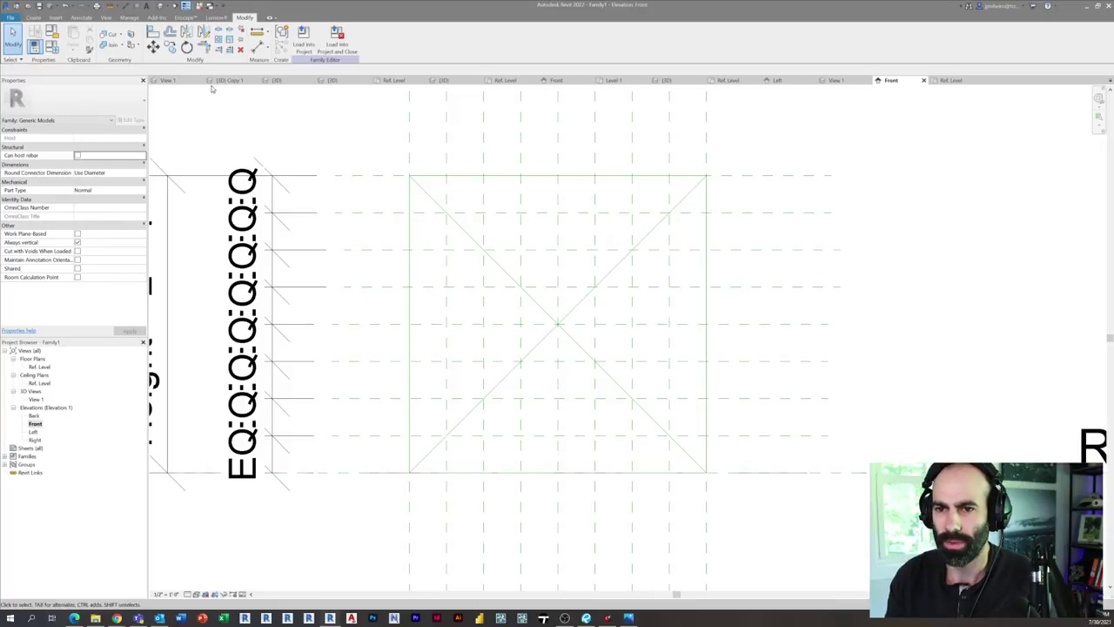
pyautogui.click(177, 83)
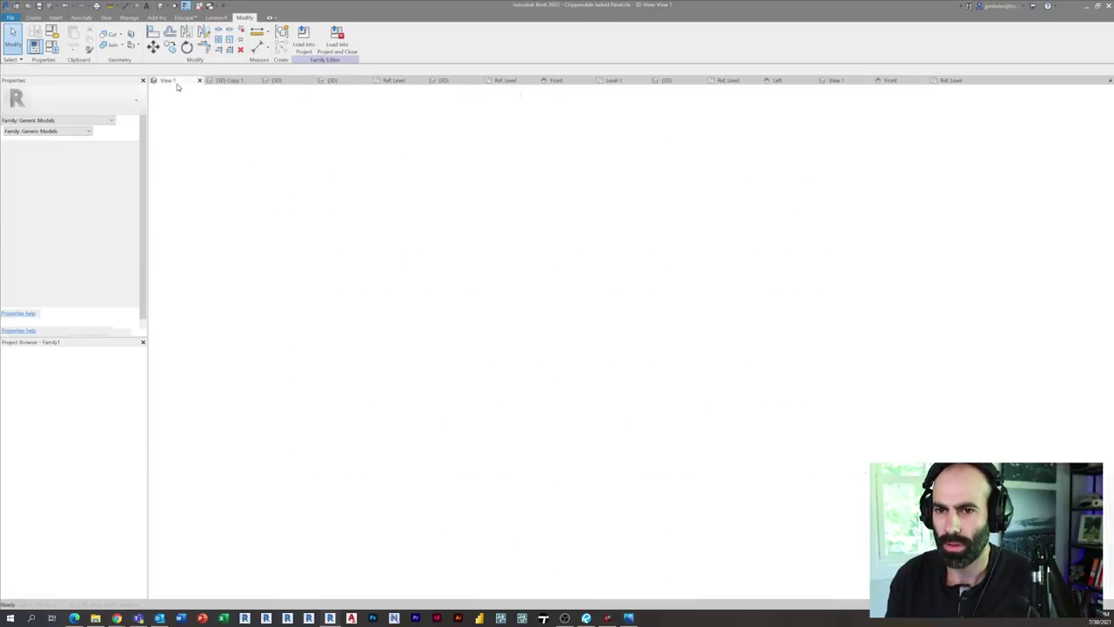
pyautogui.moveTo(347, 203); pyautogui.dragTo(265, 187, button='middle')
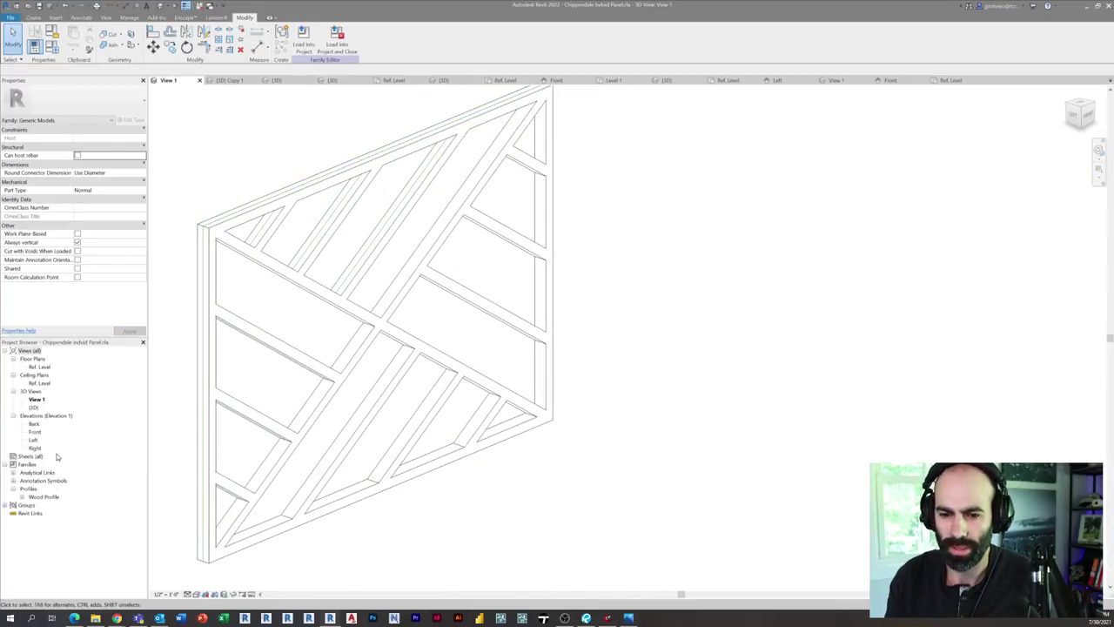
pyautogui.doubleClick(34, 432)
pyautogui.scroll(4, 311, 400)
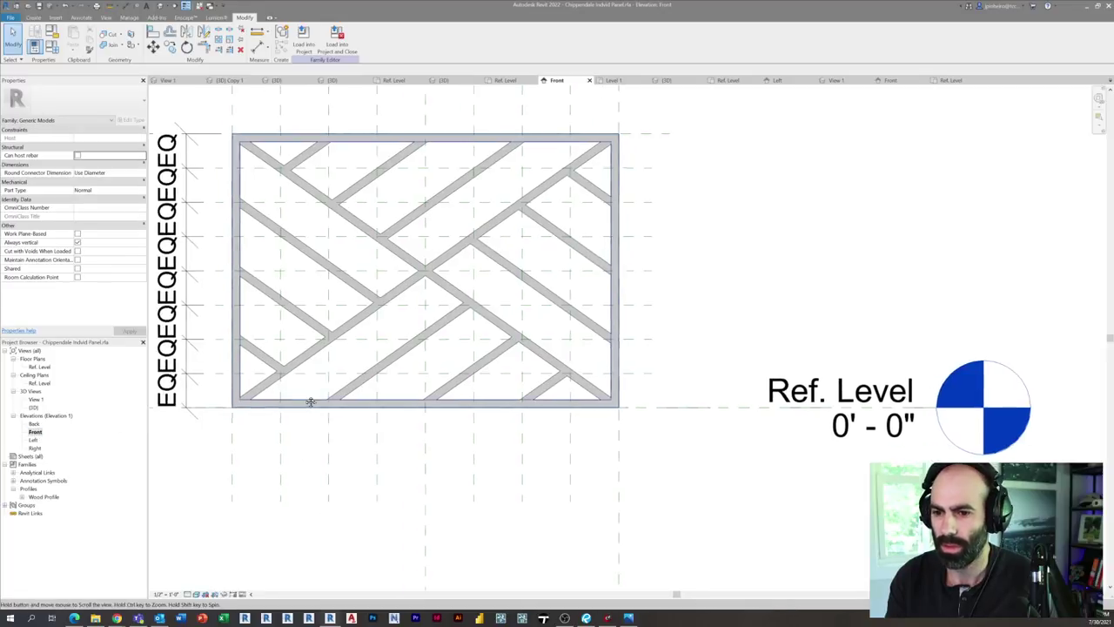
pyautogui.click(375, 387)
pyautogui.click(506, 393)
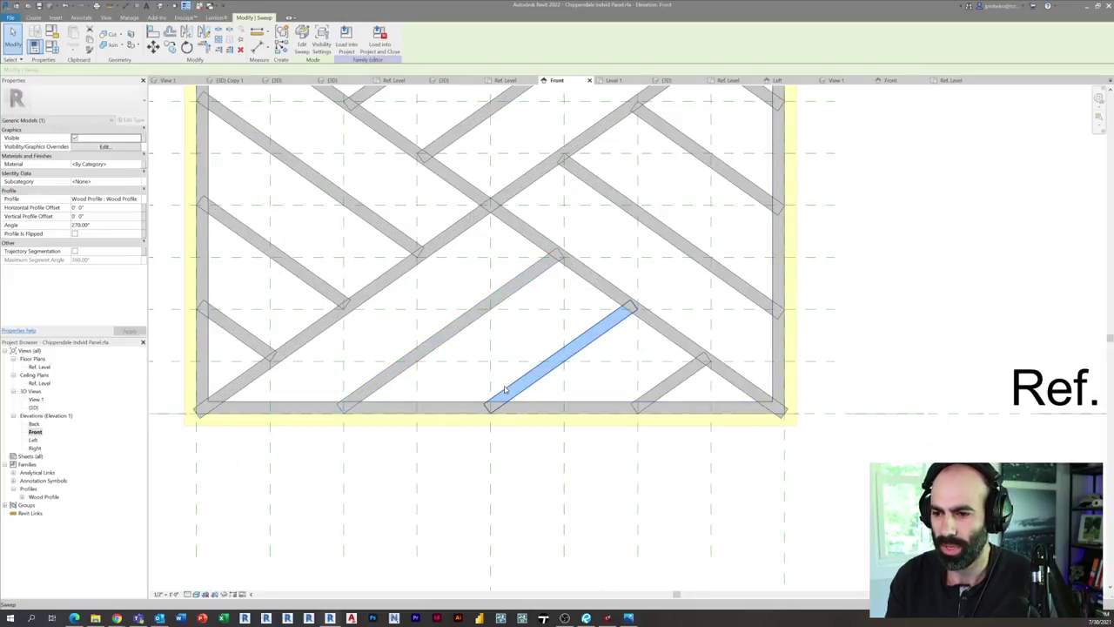
pyautogui.click(378, 473)
pyautogui.click(345, 463)
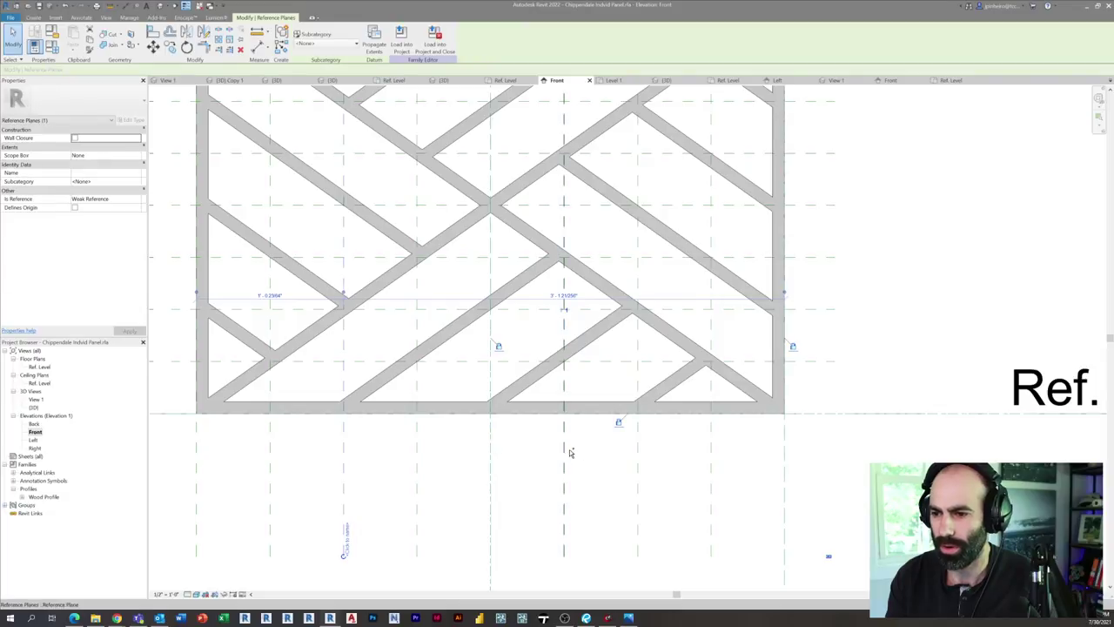
pyautogui.keyDown('ctrl'); pyautogui.click(637, 478); pyautogui.keyUp('ctrl')
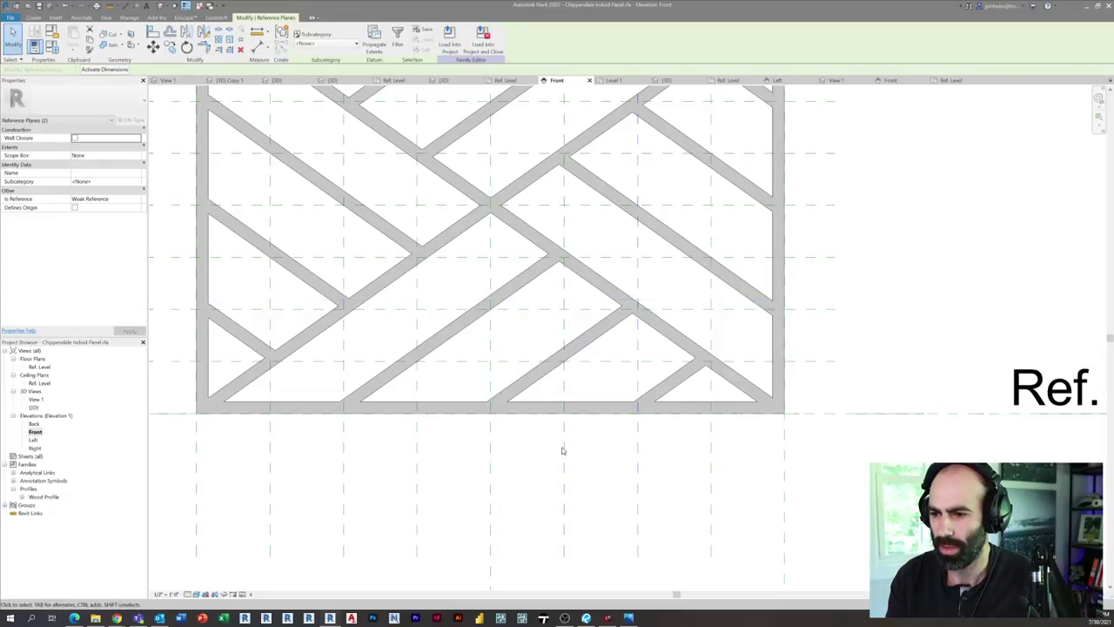
pyautogui.scroll(4, 585, 267)
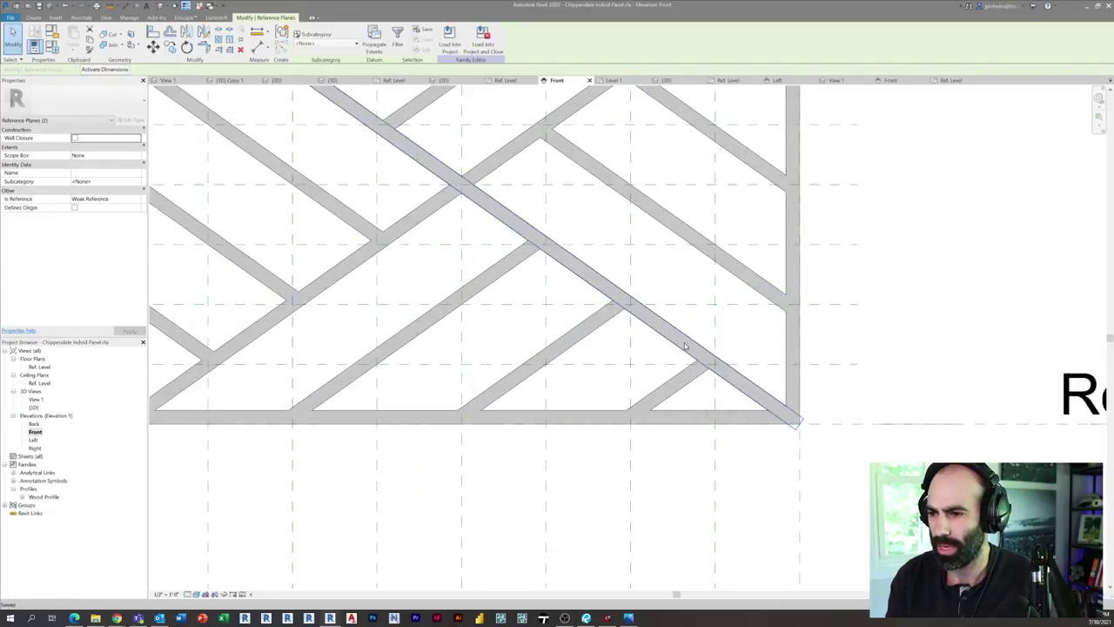
pyautogui.scroll(-6, 581, 274)
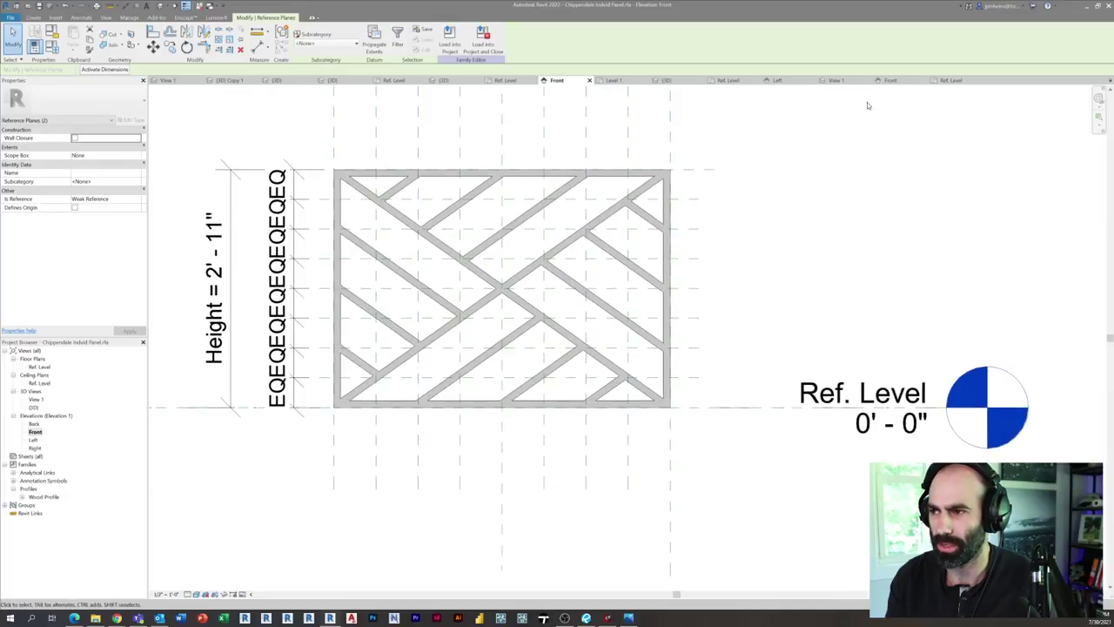
# Step: In Family1's front elevation, draw three parallel reference lines from alternate vertical planes on the frame's base up to the descending diagonal
pyautogui.click(889, 80)
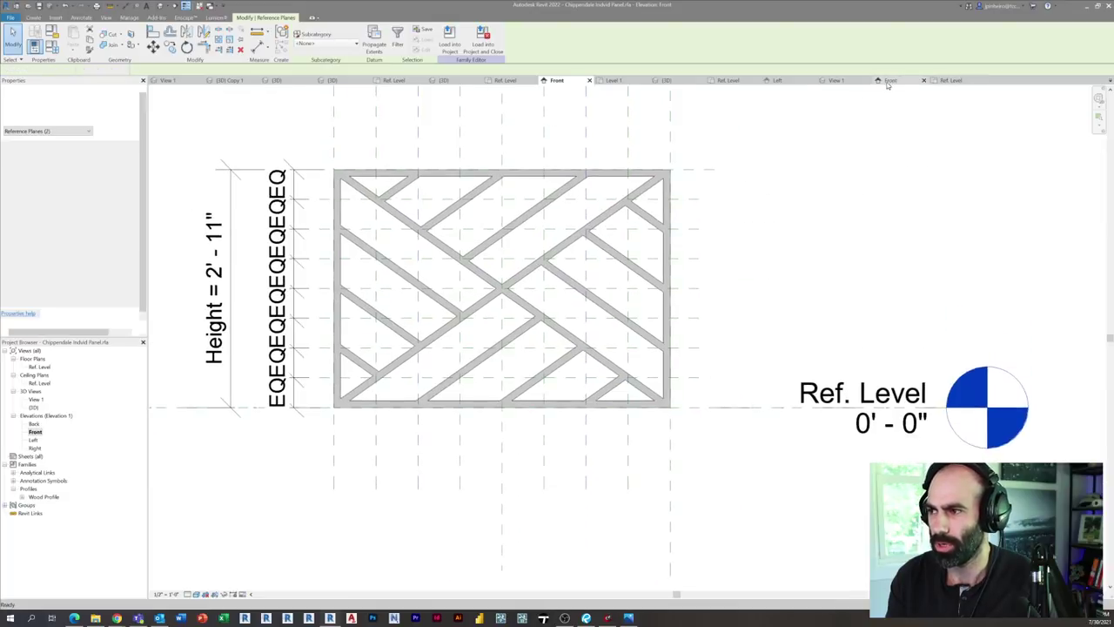
pyautogui.moveTo(535, 491); pyautogui.dragTo(498, 526, button='middle')
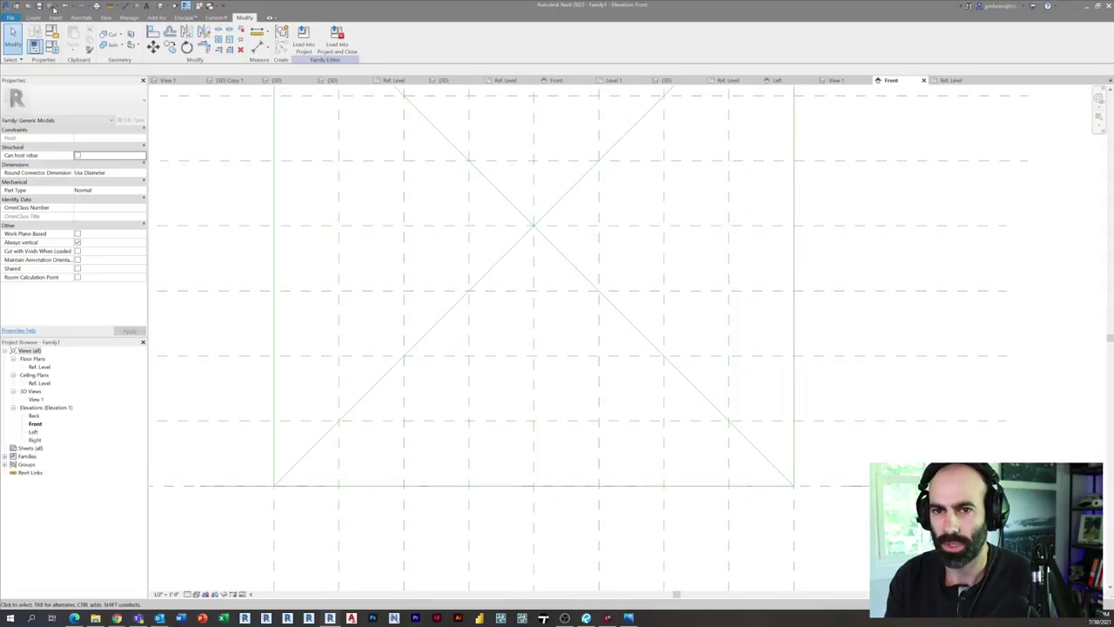
pyautogui.click(32, 17)
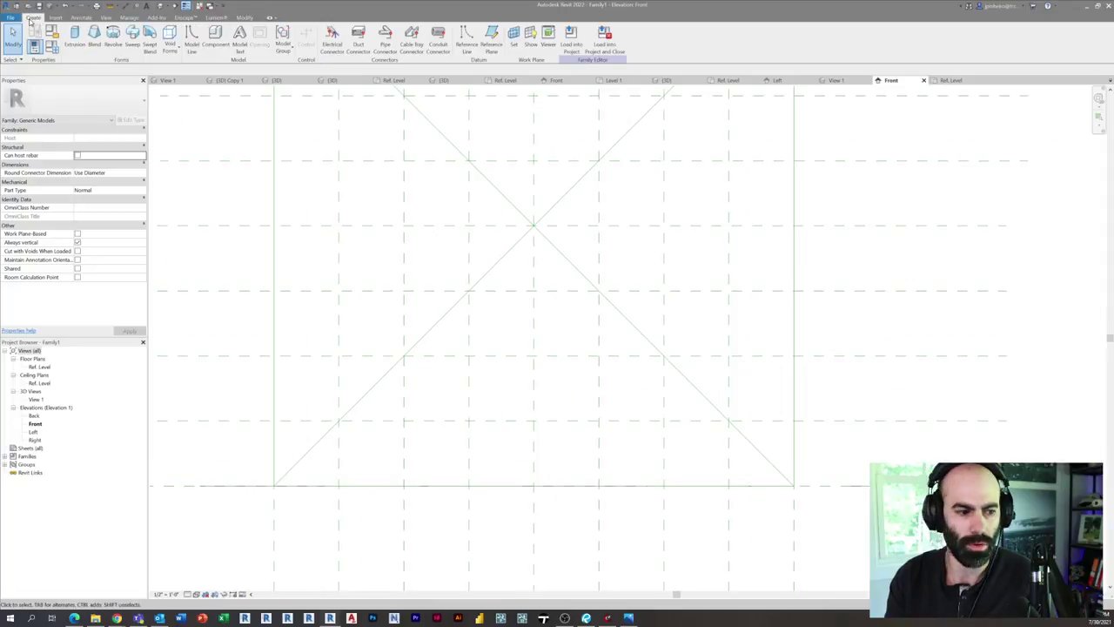
pyautogui.click(467, 39)
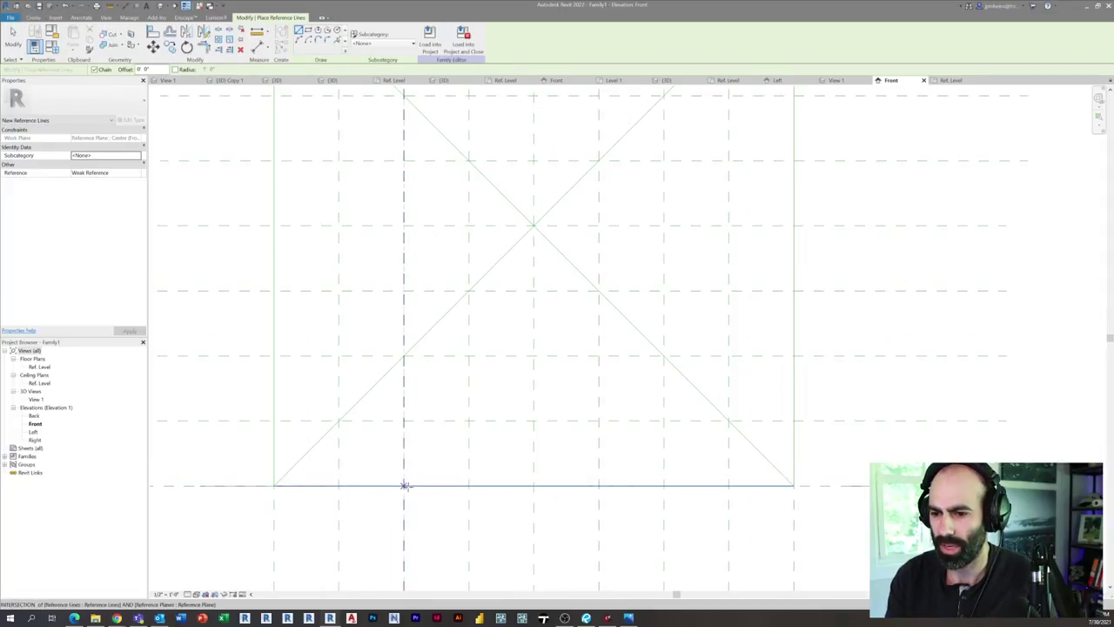
pyautogui.click(403, 485)
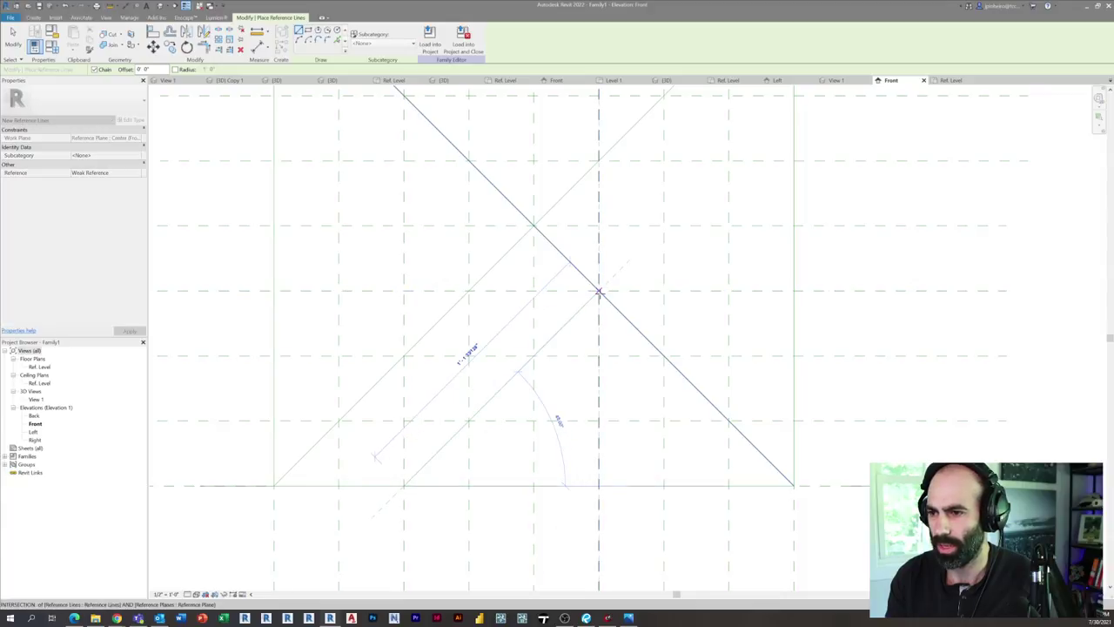
pyautogui.click(599, 290)
pyautogui.click(534, 485)
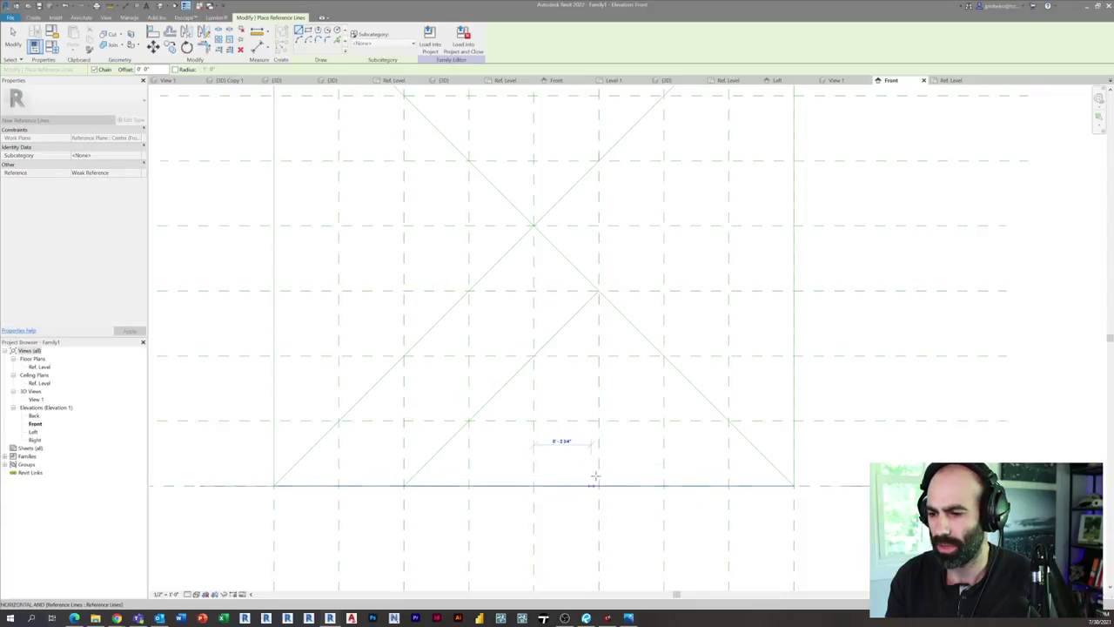
pyautogui.click(664, 356)
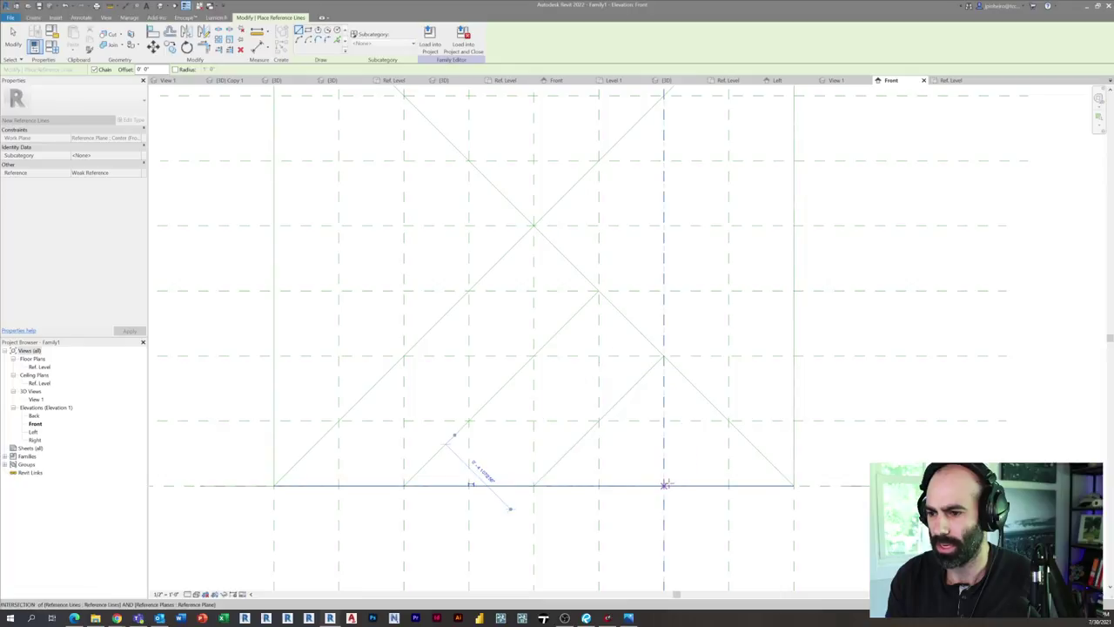
pyautogui.click(664, 484)
pyautogui.click(728, 421)
pyautogui.press('Escape')
pyautogui.press('Escape')
pyautogui.scroll(-4, 732, 423)
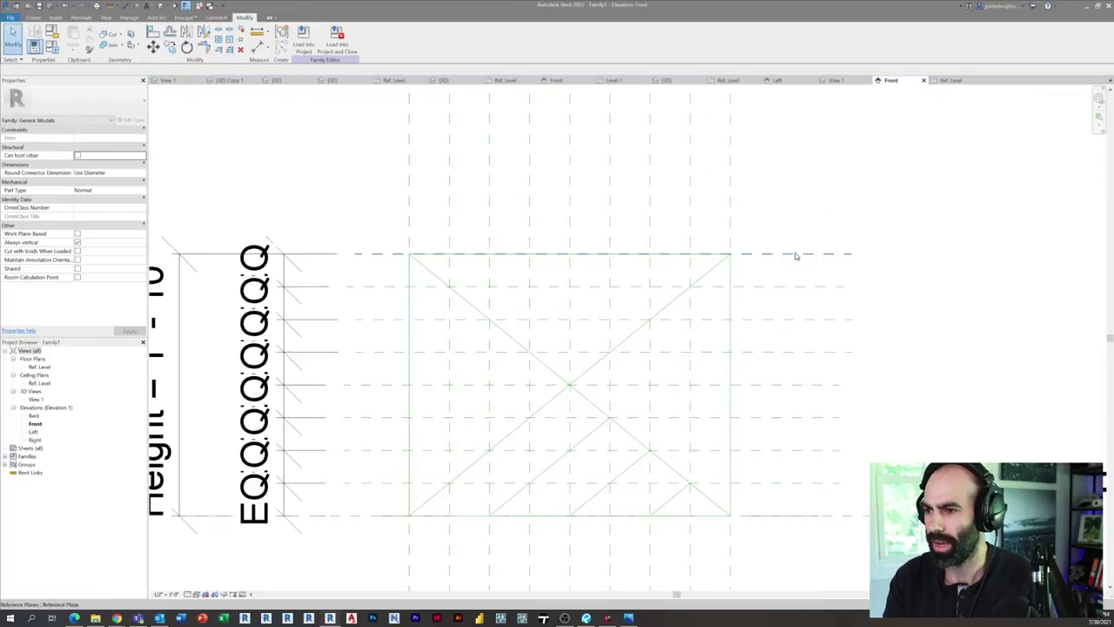
# Step: Flex the lines by moving the topmost plane to a height of about 2'-2" and shifting the right outermost vertical plane
pyautogui.click(803, 254)
pyautogui.moveTo(807, 253); pyautogui.dragTo(806, 194)
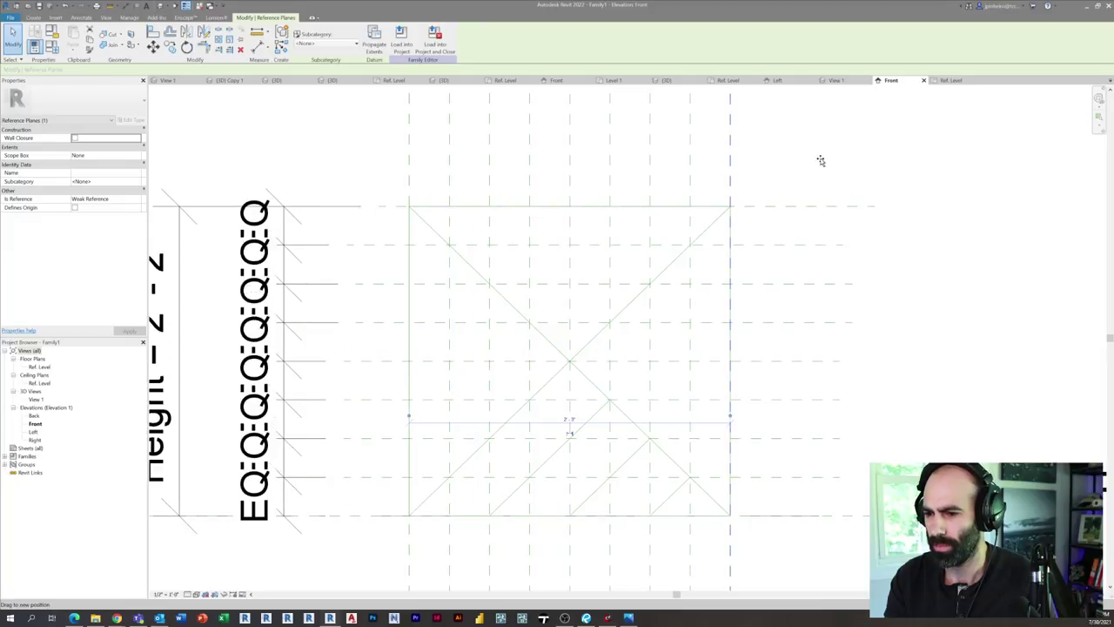
pyautogui.moveTo(843, 157); pyautogui.dragTo(732, 174)
pyautogui.press('Escape')
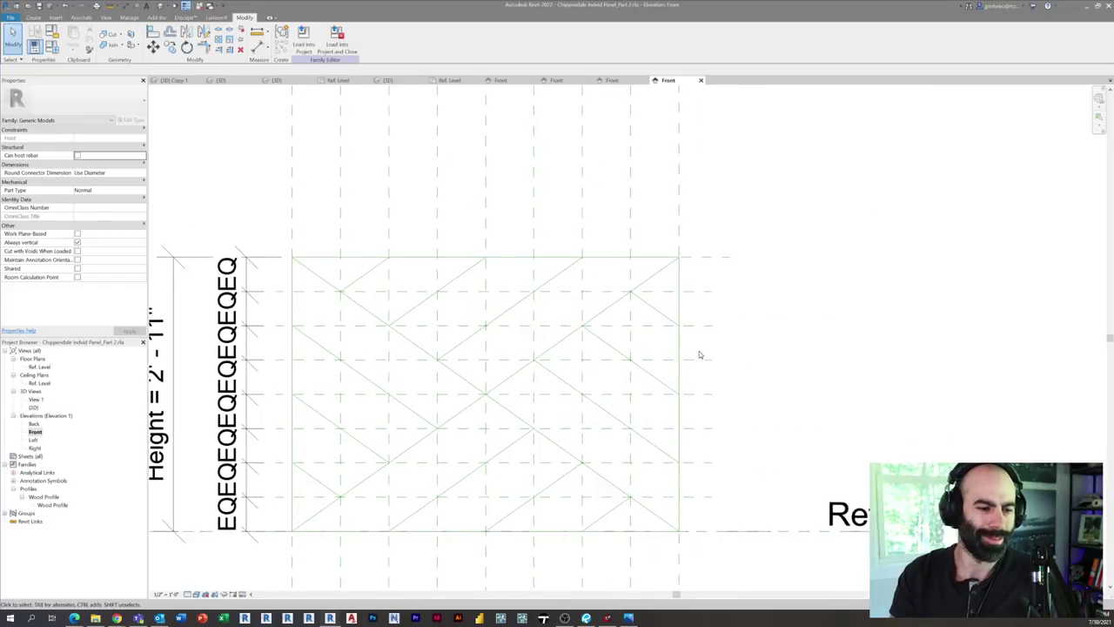
# Step: Examine the complete reference-line pattern and the topmost reference plane in the front elevation of Chippendale Indvid Panel_Part 2
pyautogui.moveTo(514, 291); pyautogui.dragTo(573, 259, button='middle')
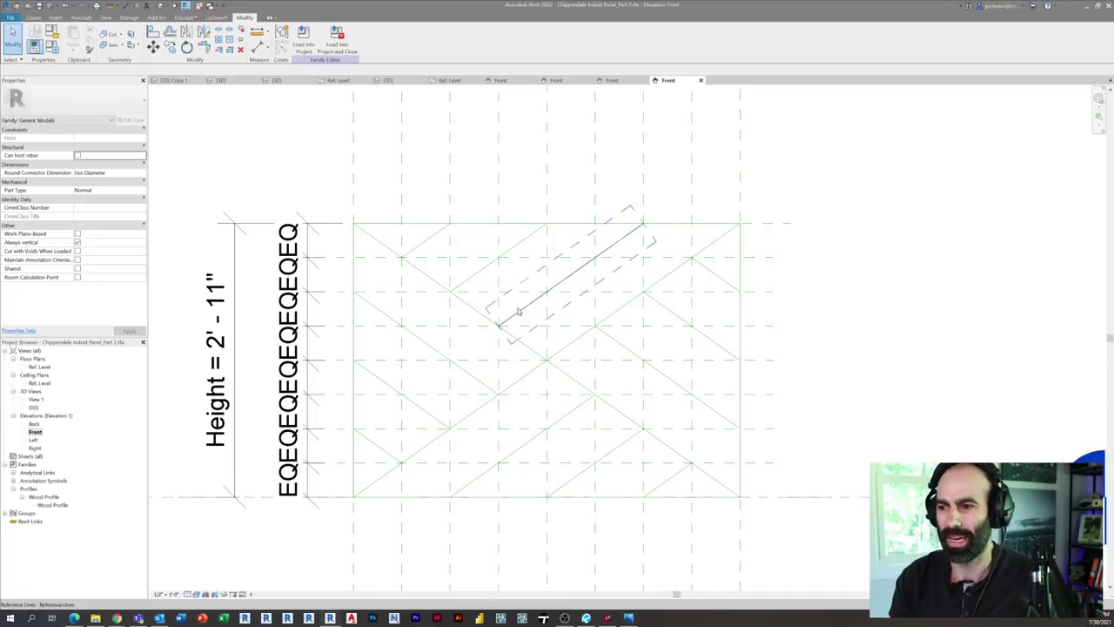
pyautogui.moveTo(832, 261); pyautogui.dragTo(648, 293, button='middle')
pyautogui.click(749, 249)
pyautogui.scroll(-1, 762, 286)
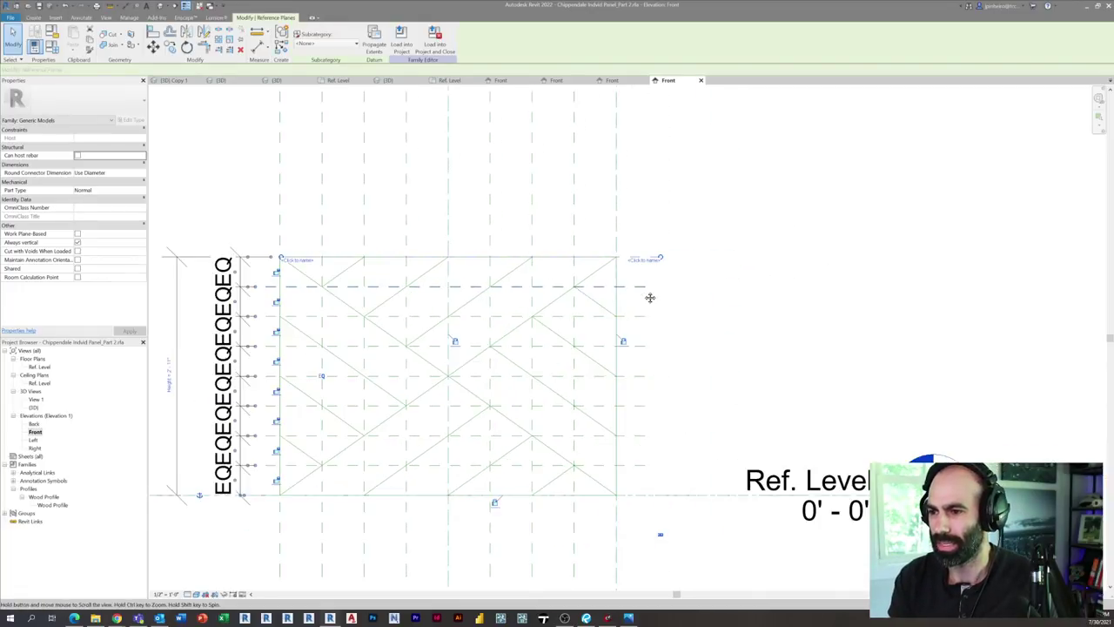
pyautogui.click(646, 305)
pyautogui.click(644, 260)
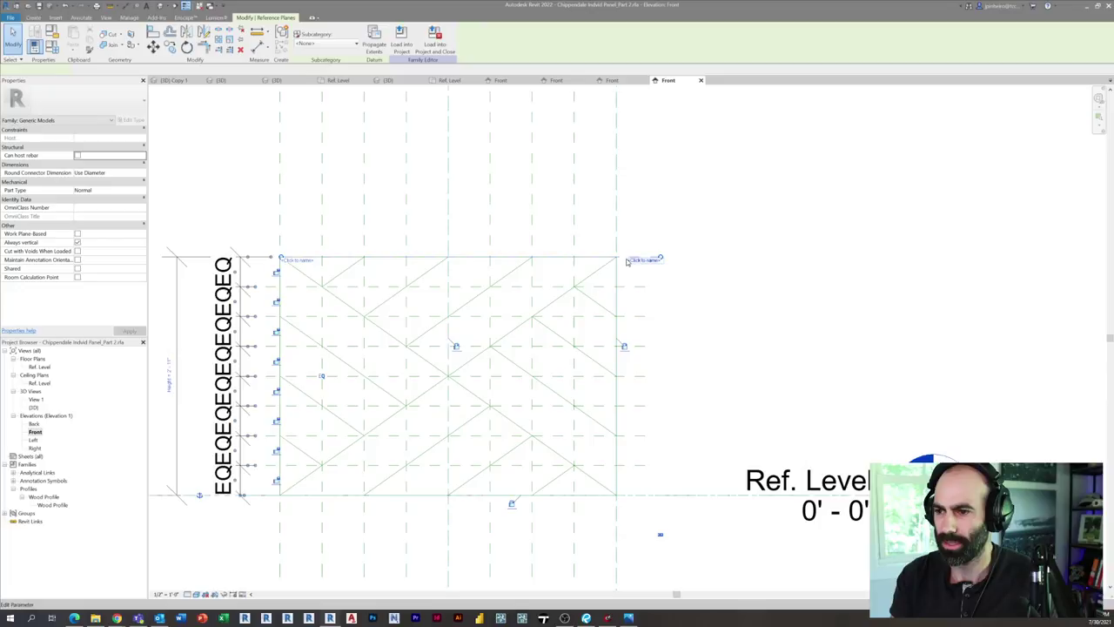
pyautogui.click(654, 253)
pyautogui.click(635, 257)
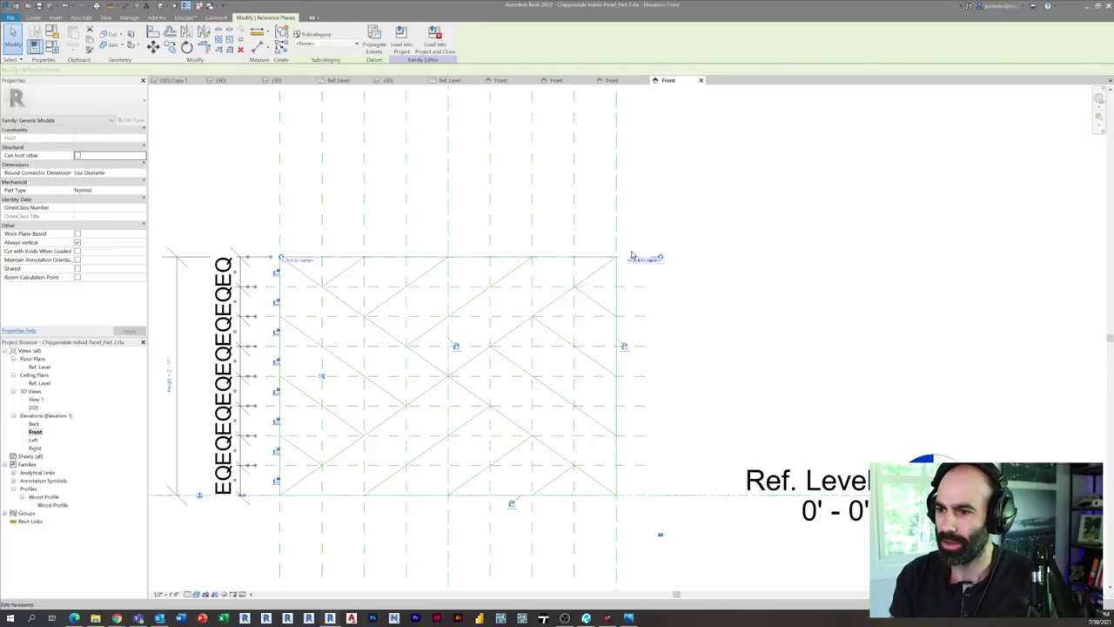
# Step: Highlight the infill reference lines in the upper and right sections of the pattern to inspect them
pyautogui.click(463, 302)
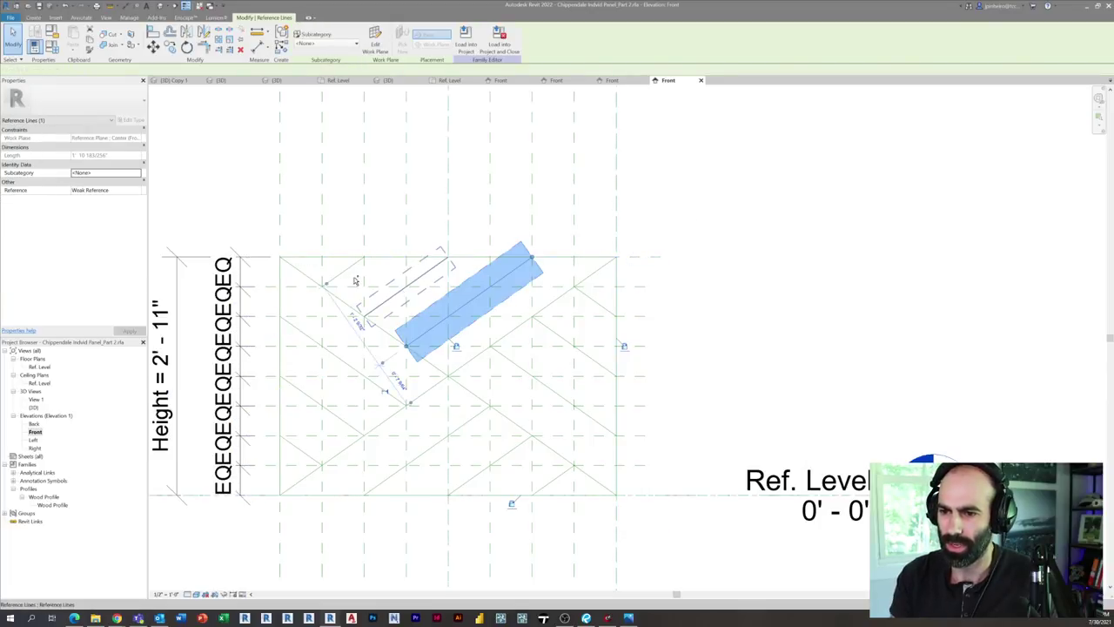
pyautogui.keyDown('ctrl'); pyautogui.click(405, 288); pyautogui.keyUp('ctrl')
pyautogui.keyDown('ctrl'); pyautogui.click(343, 272); pyautogui.keyUp('ctrl')
pyautogui.keyDown('ctrl'); pyautogui.click(559, 335); pyautogui.keyUp('ctrl')
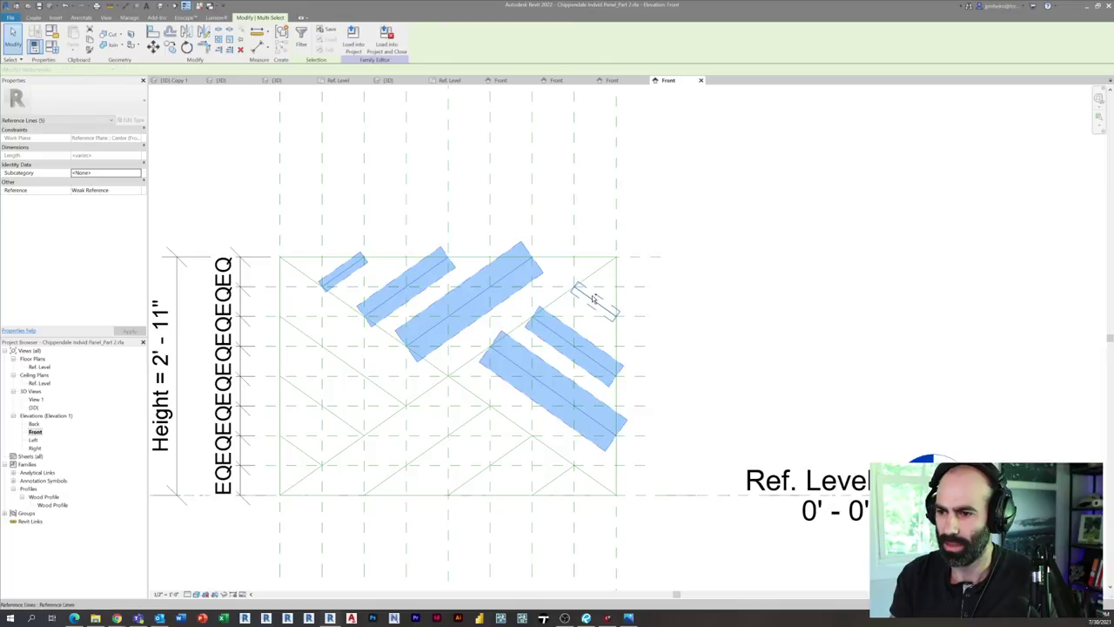
pyautogui.click(593, 300)
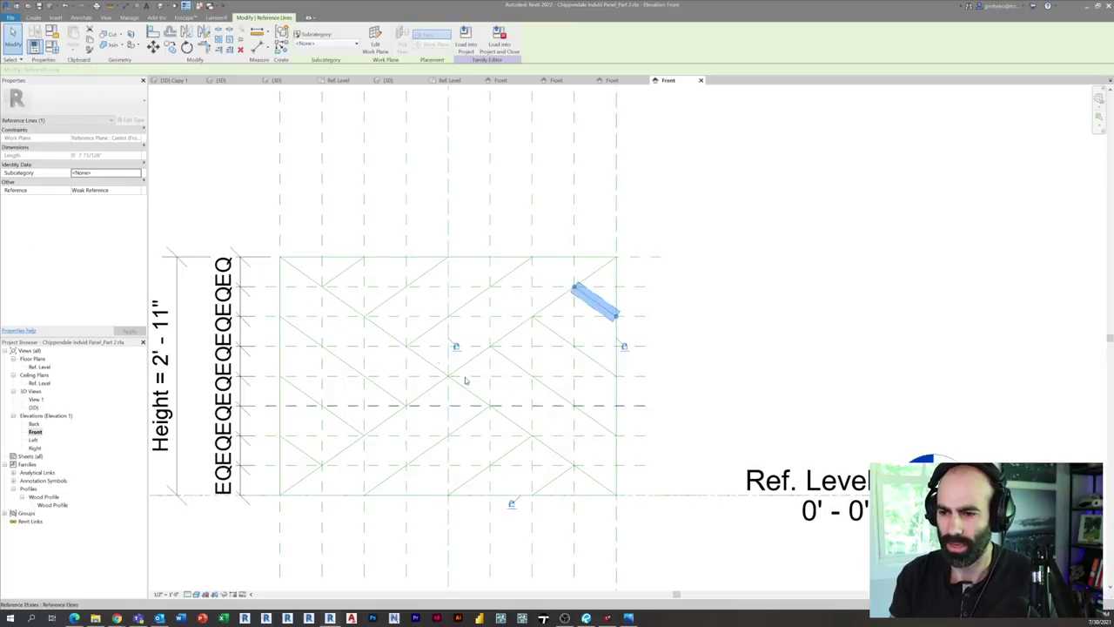
# Step: Flex the complete pattern by moving the topmost horizontal reference plane to a height of about 3'-1"
pyautogui.click(657, 262)
pyautogui.scroll(5, 657, 261)
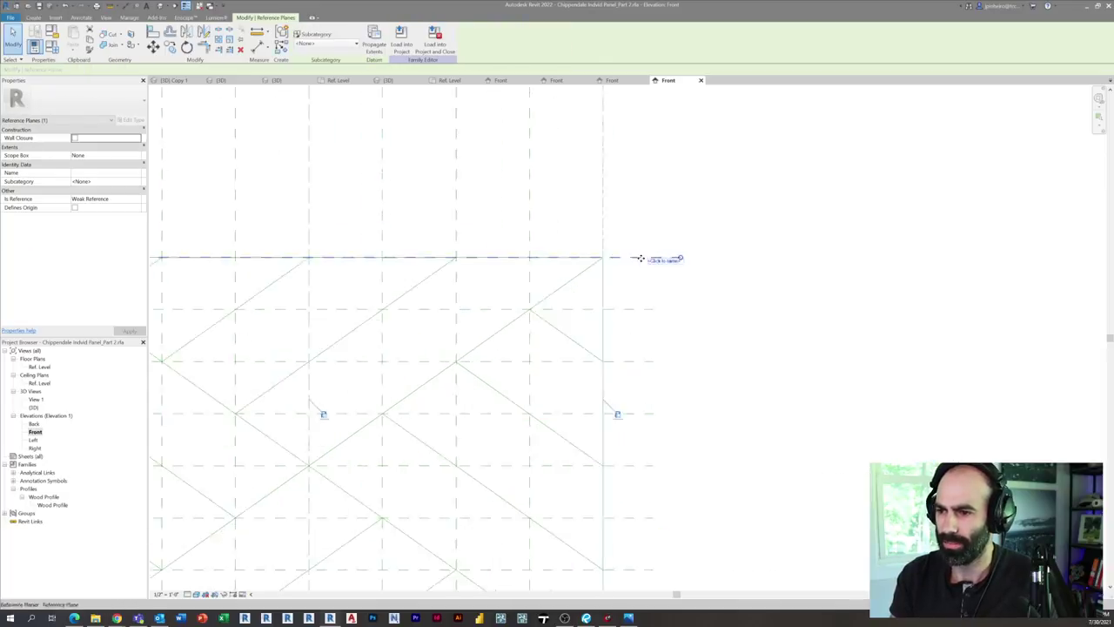
pyautogui.scroll(-4, 768, 196)
pyautogui.moveTo(769, 202); pyautogui.dragTo(775, 188, button='middle')
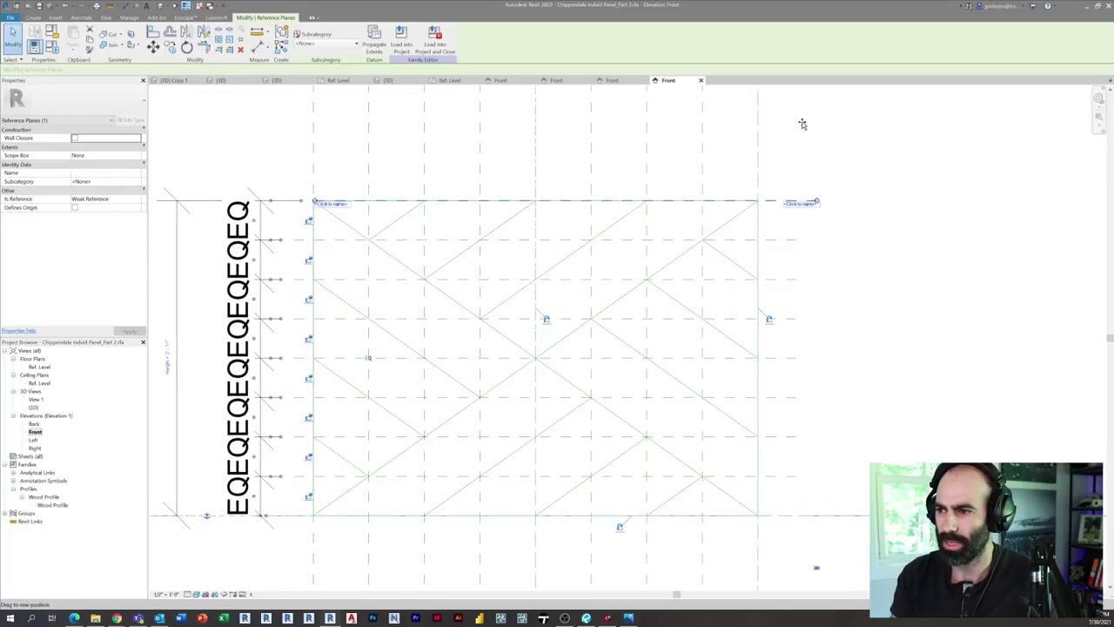
pyautogui.moveTo(780, 213); pyautogui.dragTo(762, 183)
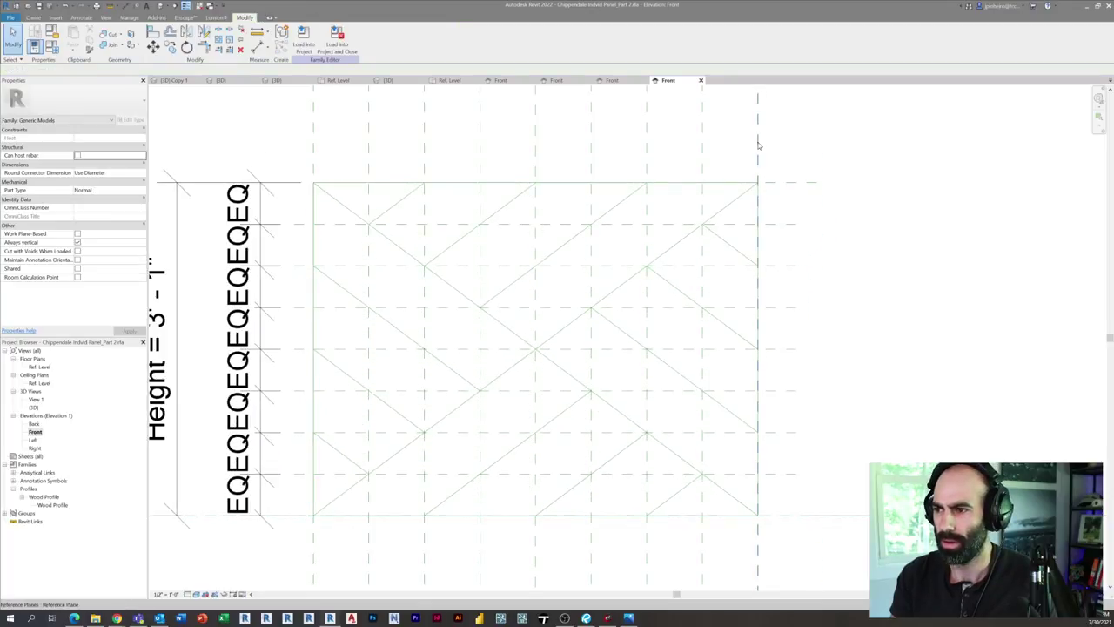
# Step: Flex the pattern's width by moving the right outermost vertical reference plane inward
pyautogui.click(754, 136)
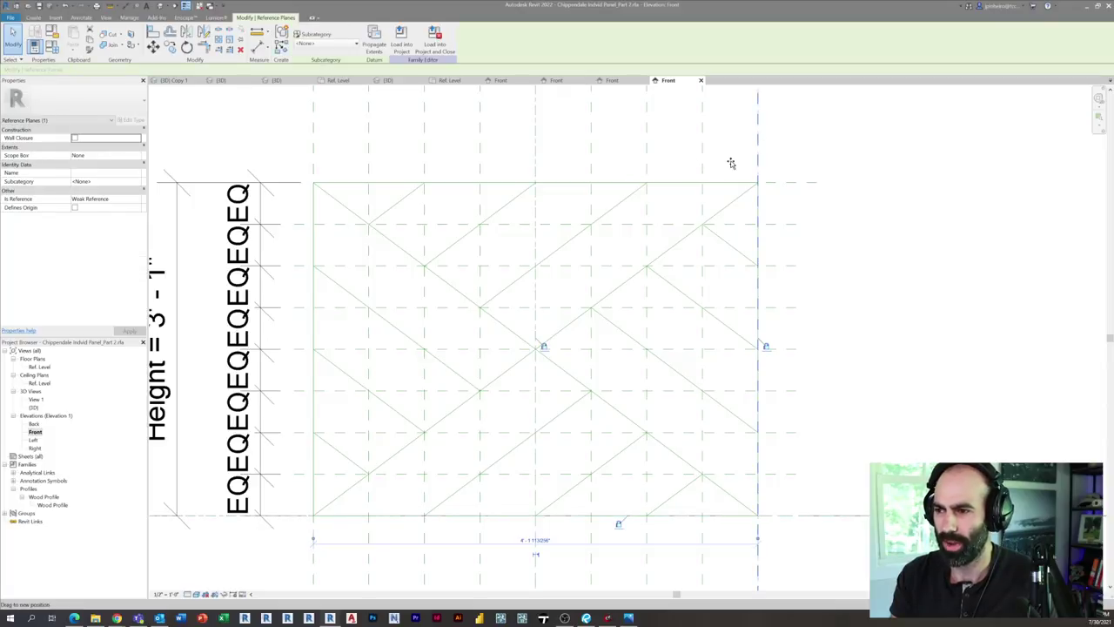
pyautogui.moveTo(724, 163); pyautogui.dragTo(727, 162)
pyautogui.click(778, 142)
pyautogui.moveTo(695, 333); pyautogui.dragTo(669, 284, button='middle')
pyautogui.scroll(1, 669, 284)
pyautogui.moveTo(844, 308); pyautogui.dragTo(857, 309, button='middle')
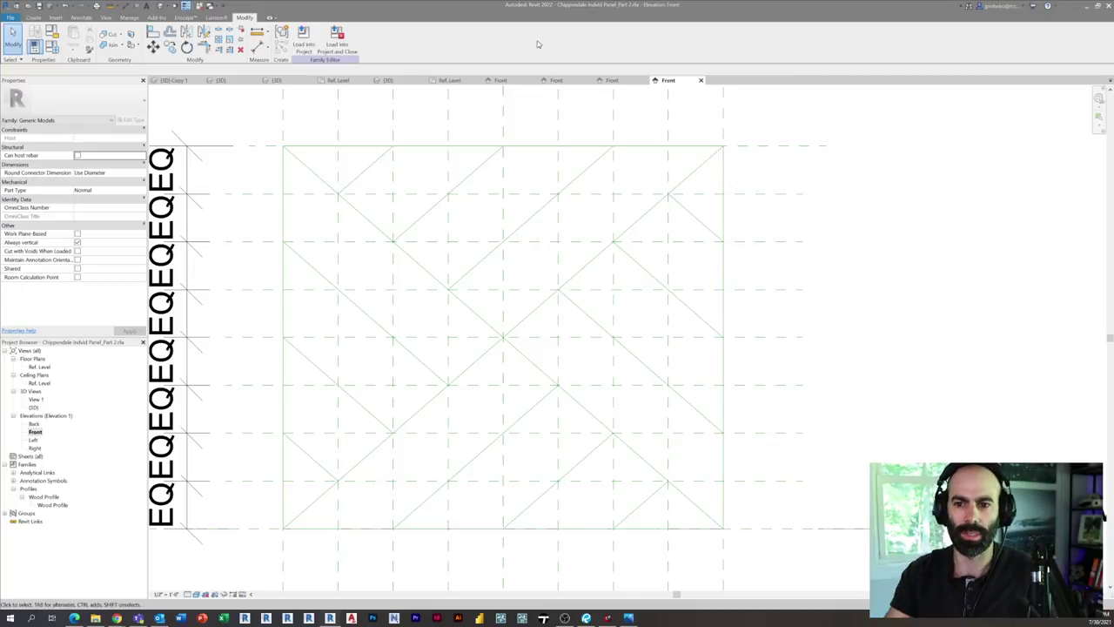
# Step: Open the loaded Wood Profile family for editing without saving, and examine its Width and Thickness dimensions
pyautogui.scroll(-3, 469, 191)
pyautogui.moveTo(419, 189); pyautogui.dragTo(495, 368, button='middle')
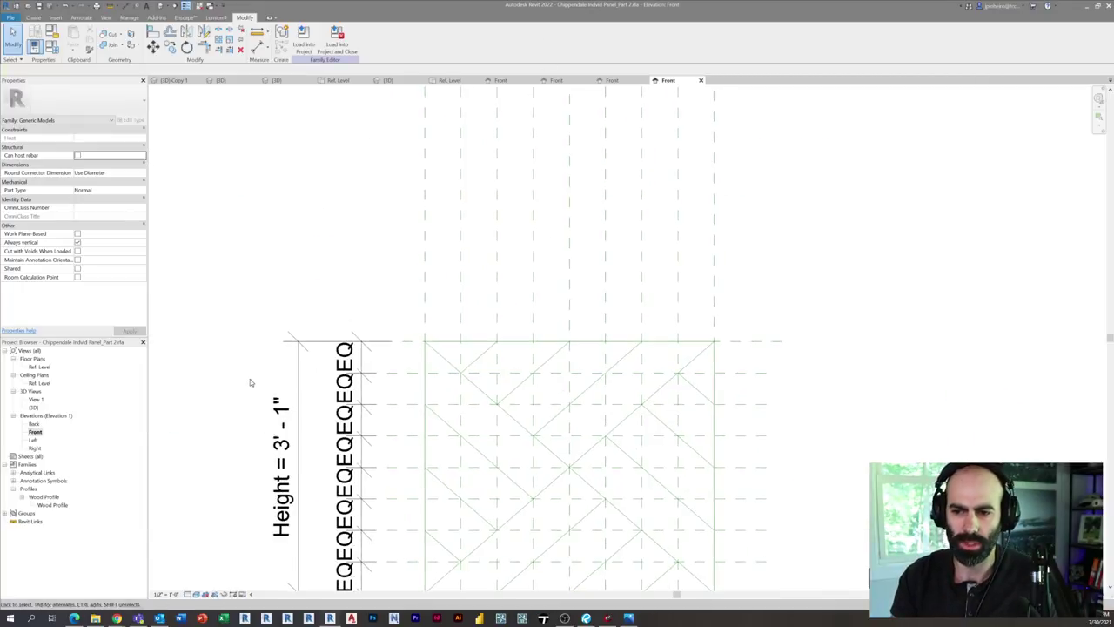
pyautogui.moveTo(267, 378); pyautogui.dragTo(203, 258, button='middle')
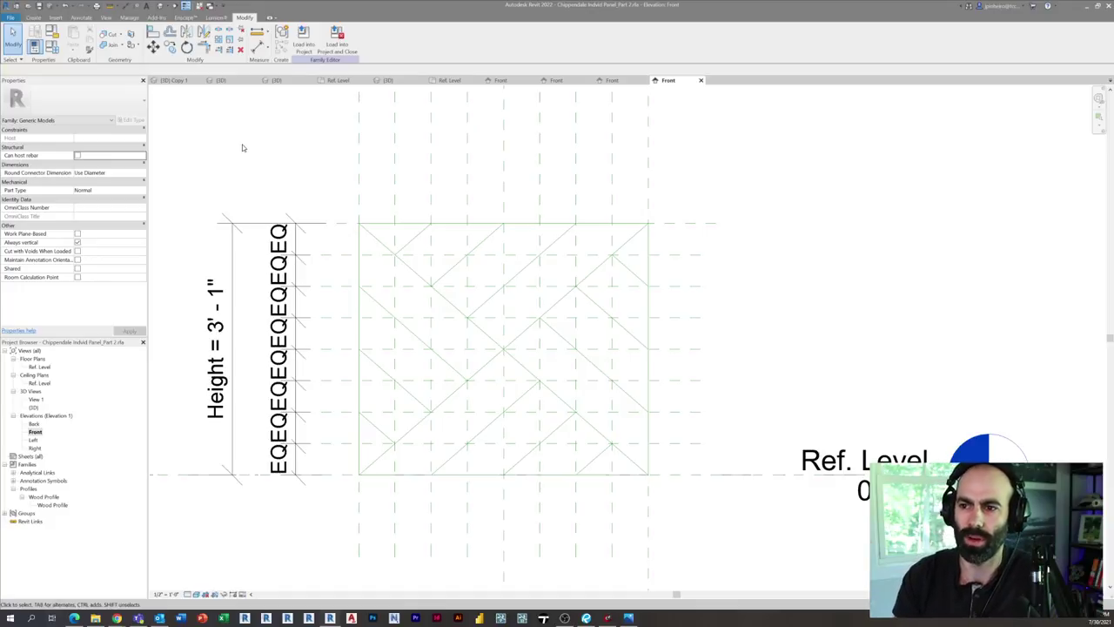
pyautogui.moveTo(242, 147); pyautogui.dragTo(231, 173, button='middle')
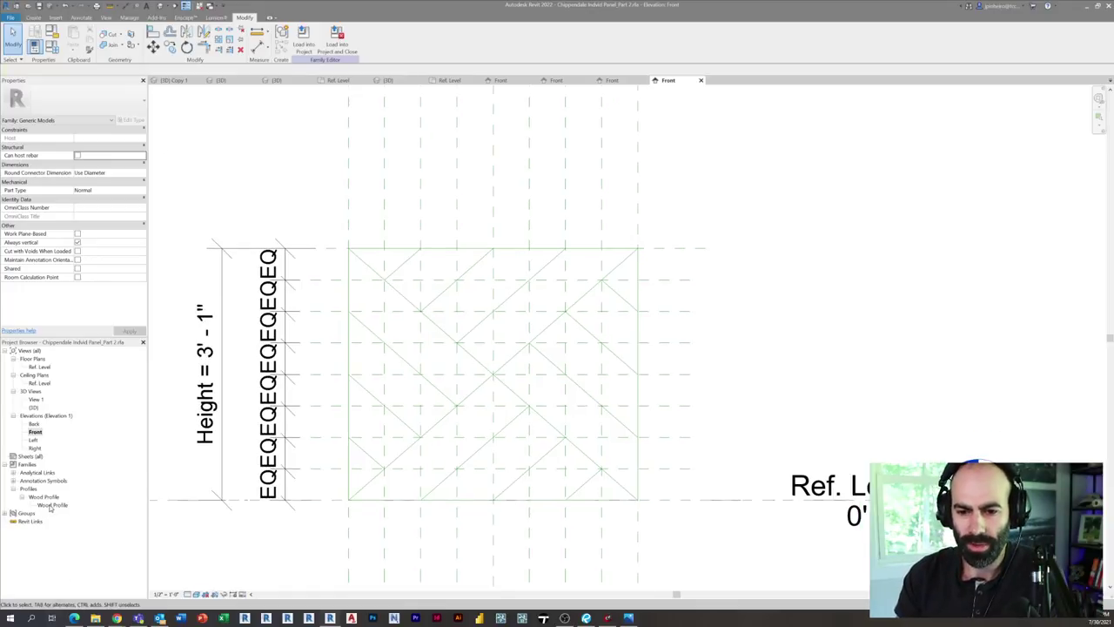
pyautogui.click(83, 502)
pyautogui.click(52, 498)
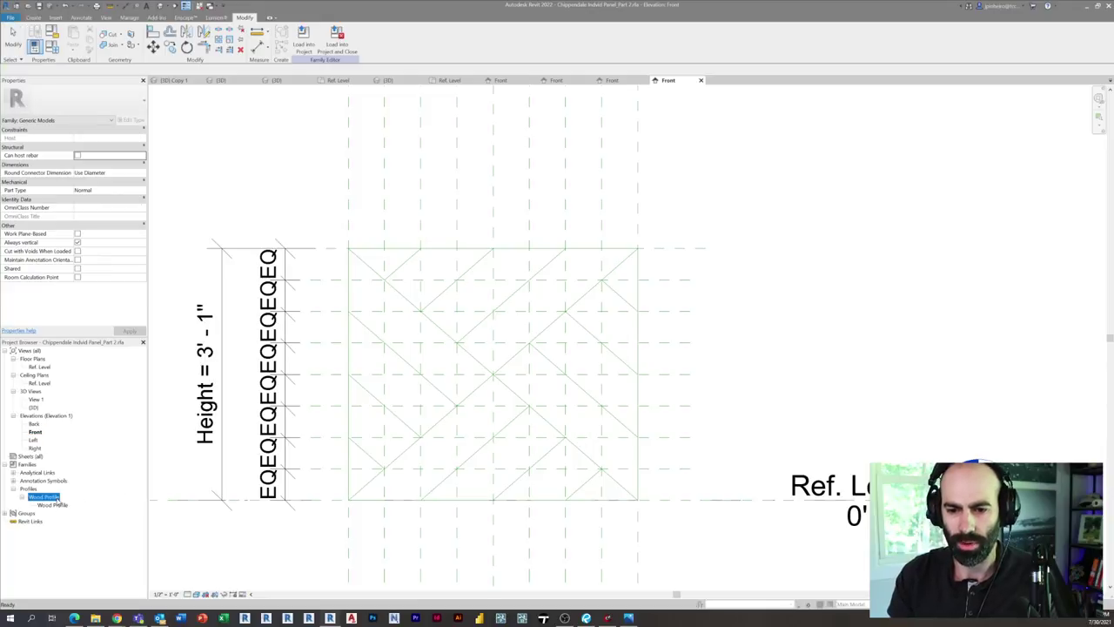
pyautogui.rightClick(54, 496)
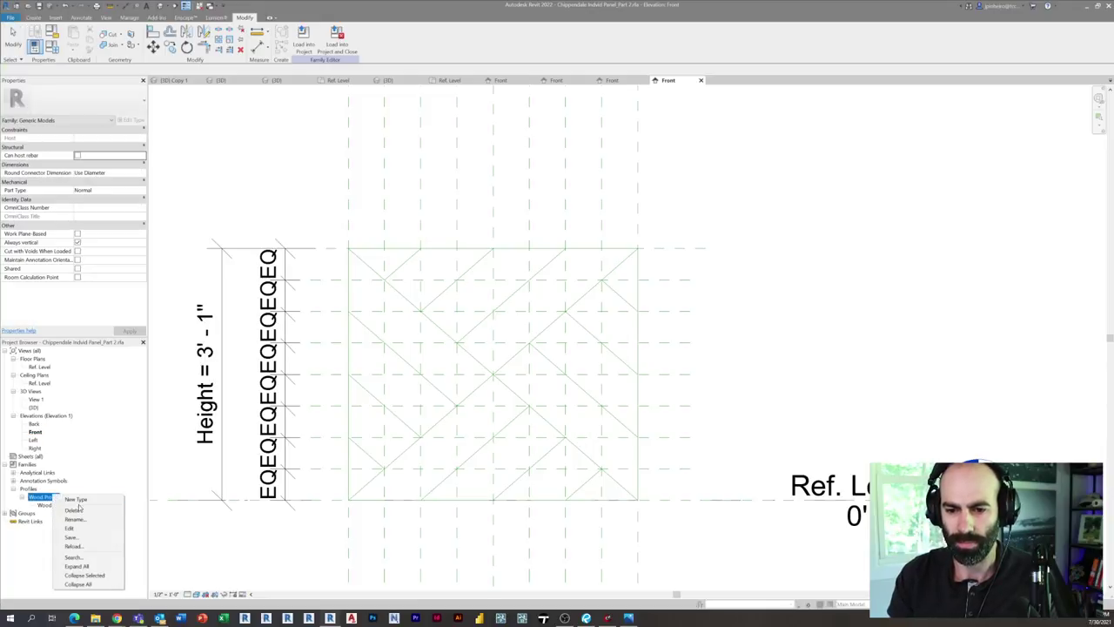
pyautogui.click(80, 528)
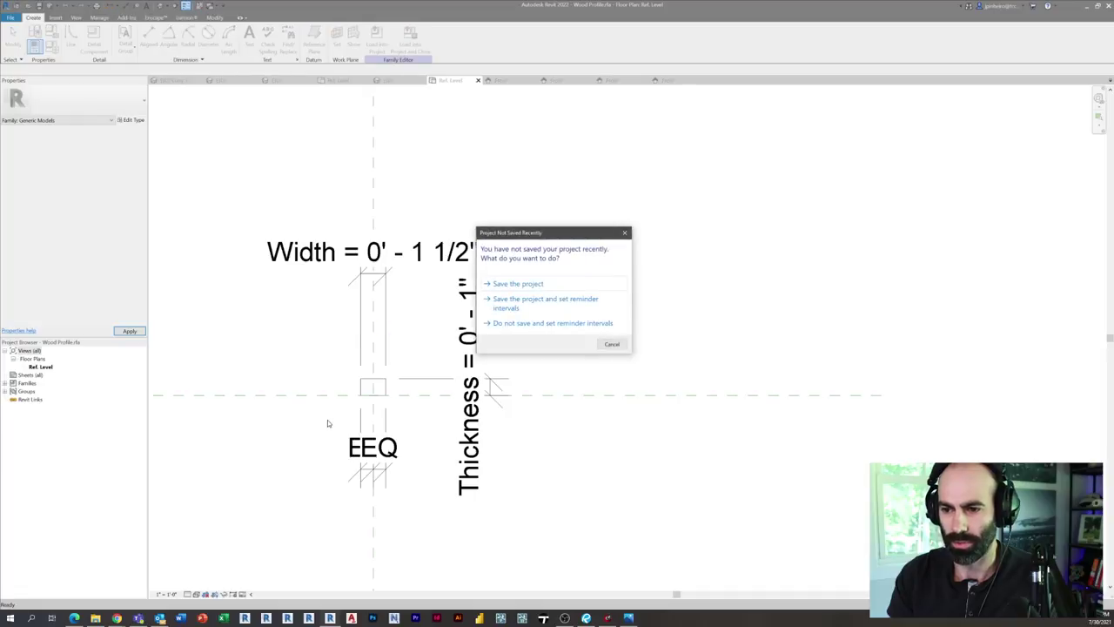
pyautogui.click(612, 344)
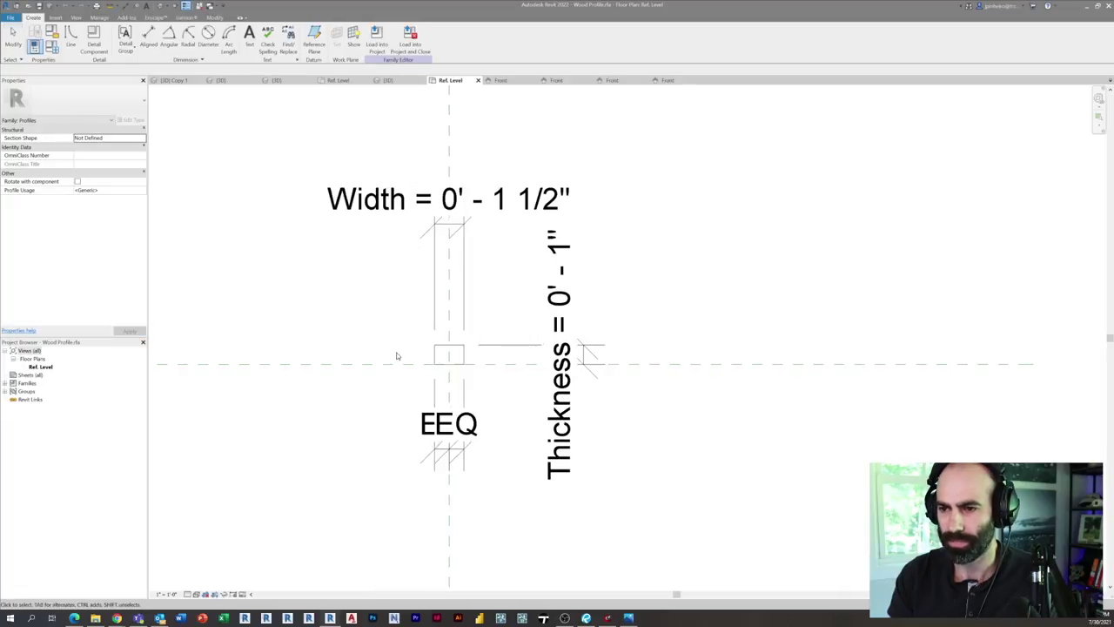
pyautogui.click(381, 218)
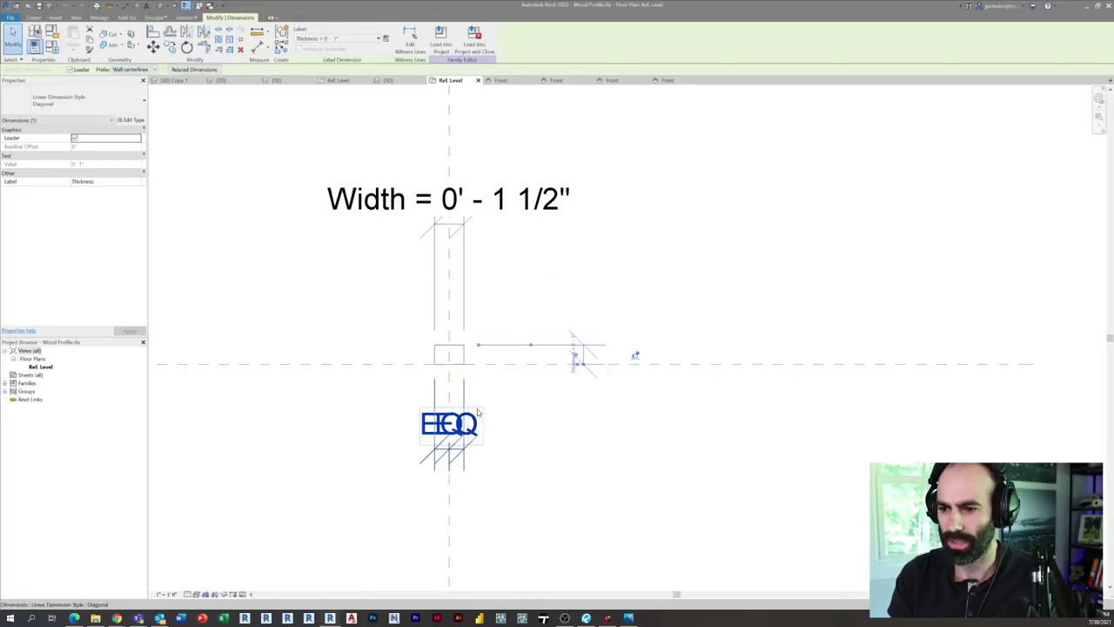
pyautogui.click(523, 436)
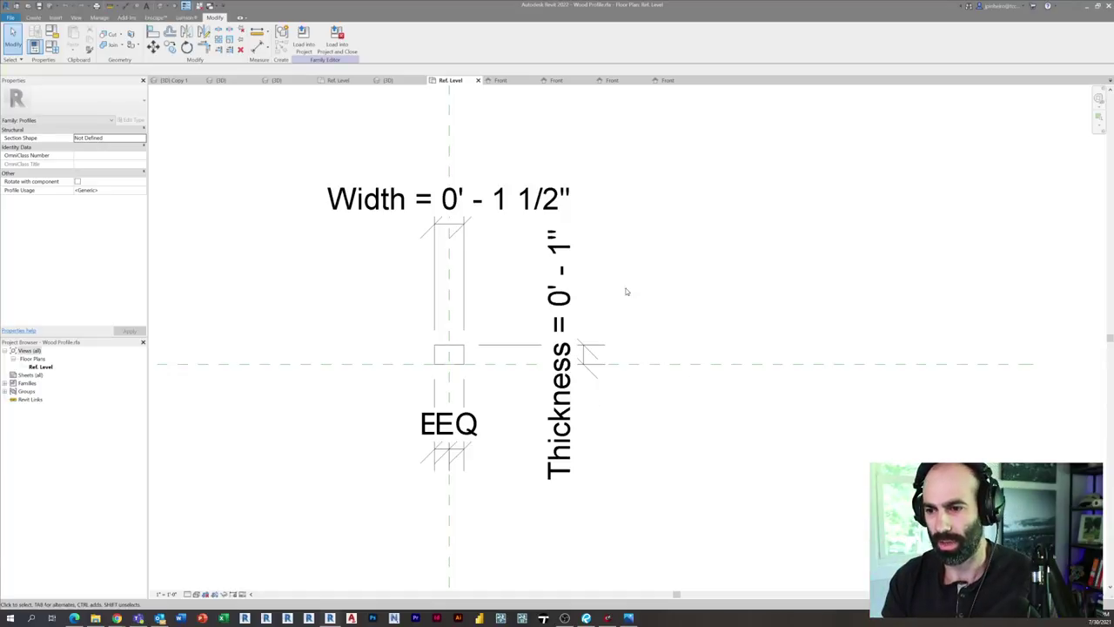
pyautogui.moveTo(517, 224); pyautogui.dragTo(472, 252, button='middle')
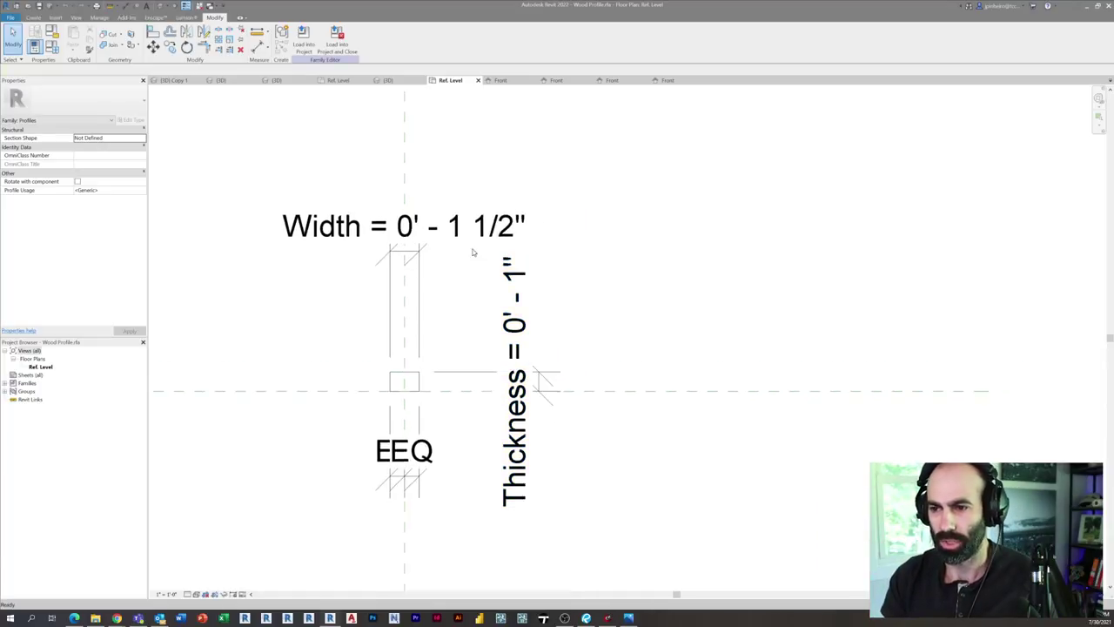
# Step: Create a new family from the English-Imperial template Profile.rft
pyautogui.click(11, 17)
pyautogui.moveTo(60, 55)
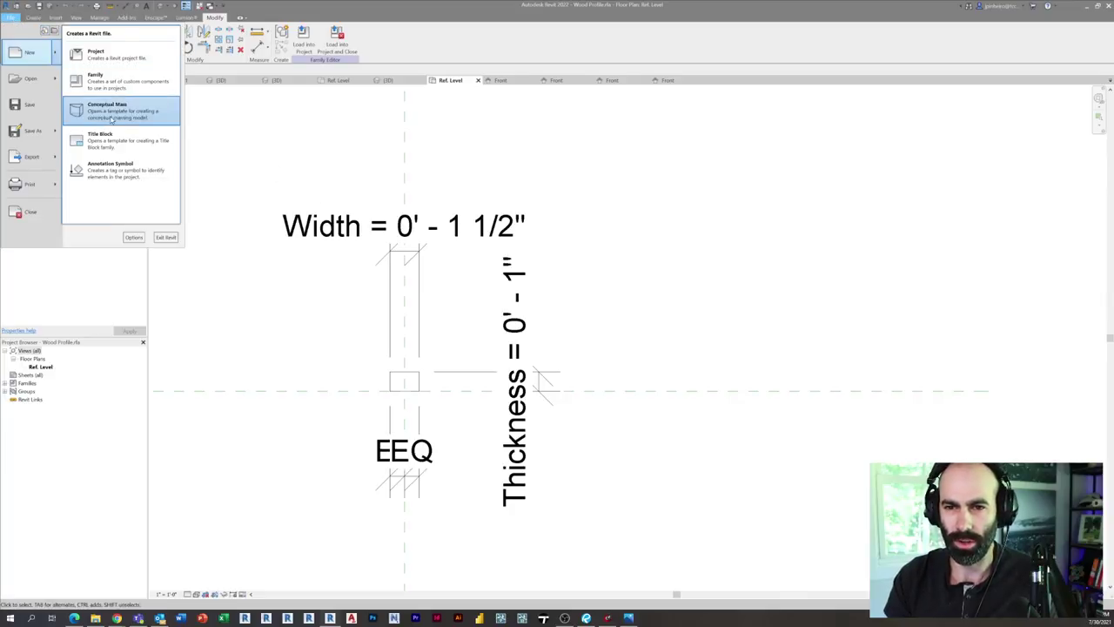
pyautogui.click(120, 83)
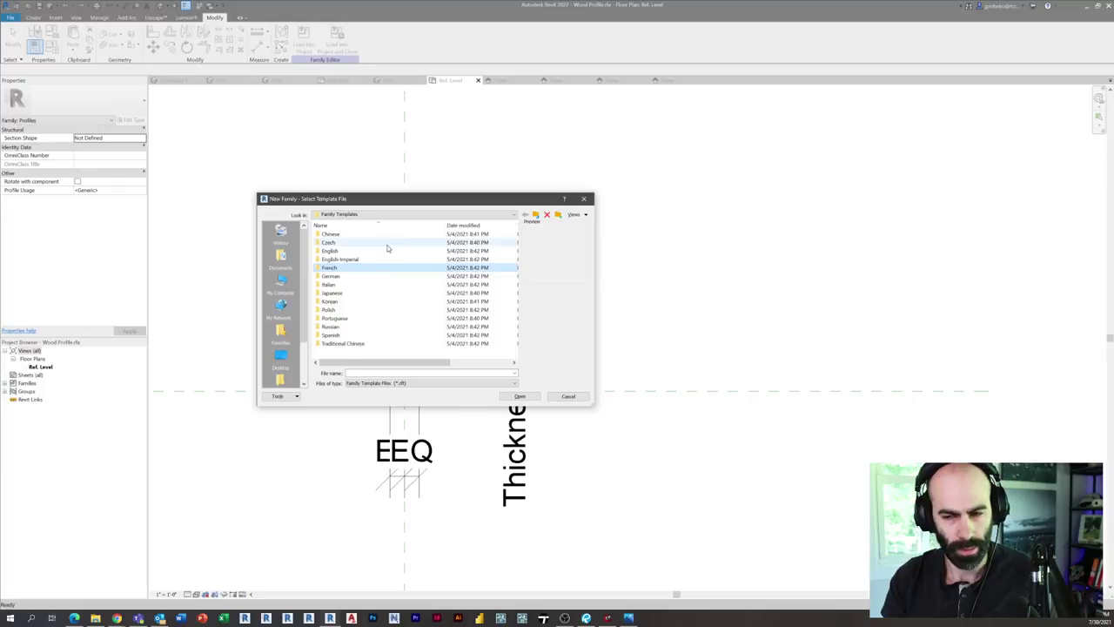
pyautogui.doubleClick(376, 258)
pyautogui.click(376, 259)
pyautogui.press('p')
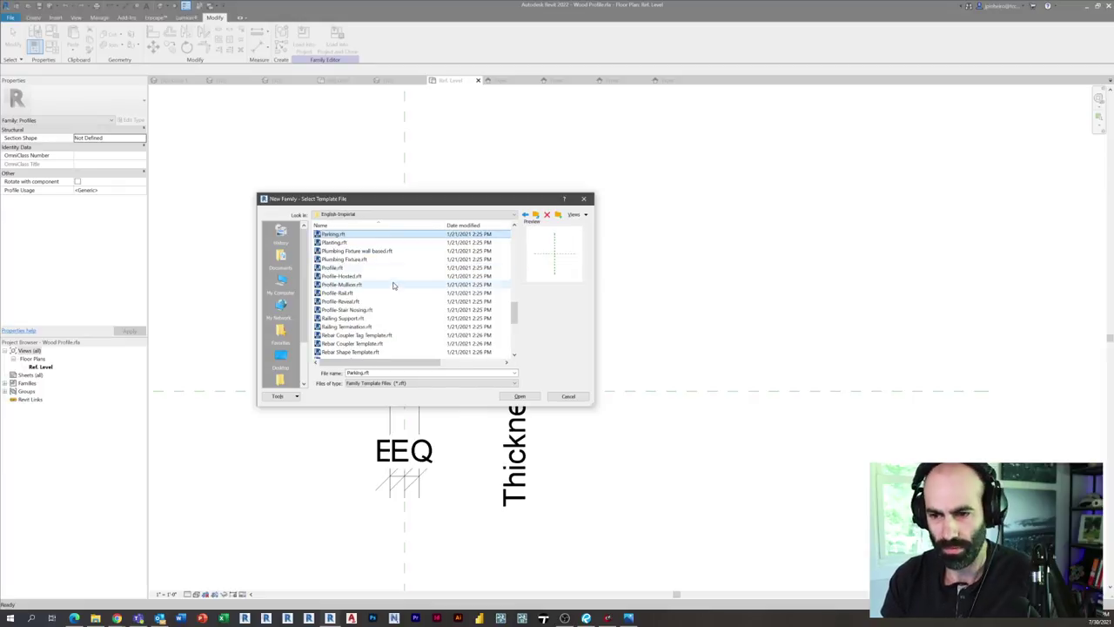
pyautogui.click(378, 271)
pyautogui.click(517, 395)
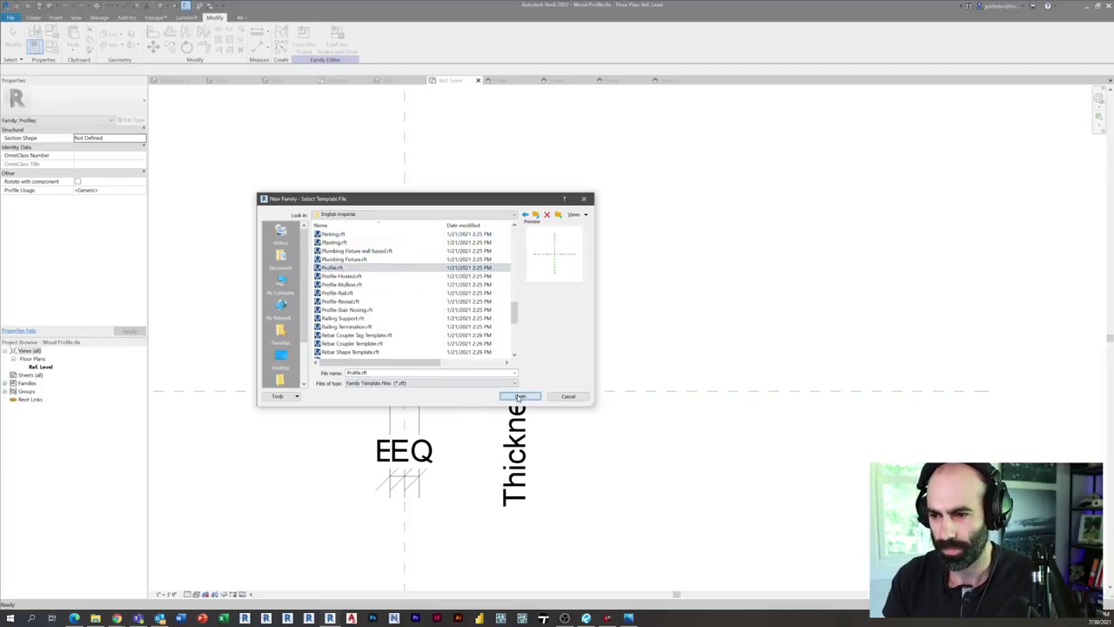
# Step: Draw a vertical reference plane about 2 7/16" to the left of the vertical center plane, crossing the horizontal one
pyautogui.scroll(1, 503, 370)
pyautogui.moveTo(571, 389); pyautogui.dragTo(460, 375, button='middle')
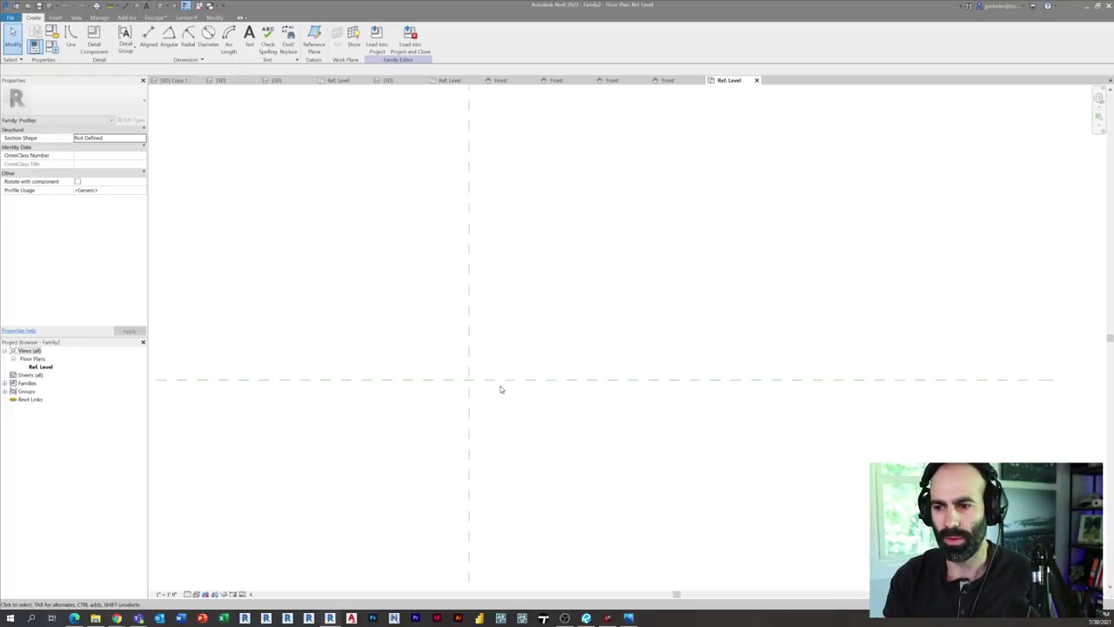
pyautogui.moveTo(516, 363)
pyautogui.mouseDown(button='middle')
pyautogui.moveTo(521, 389)
pyautogui.moveTo(510, 383)
pyautogui.mouseUp(button='middle')
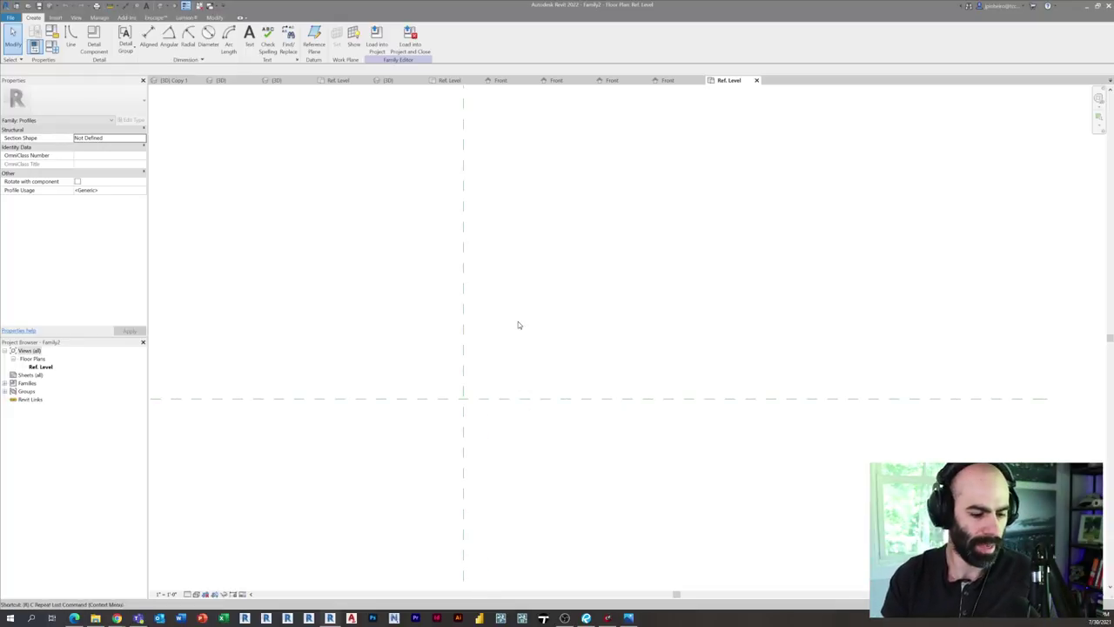
pyautogui.press('r')
pyautogui.press('p')
pyautogui.click(416, 425)
pyautogui.click(416, 287)
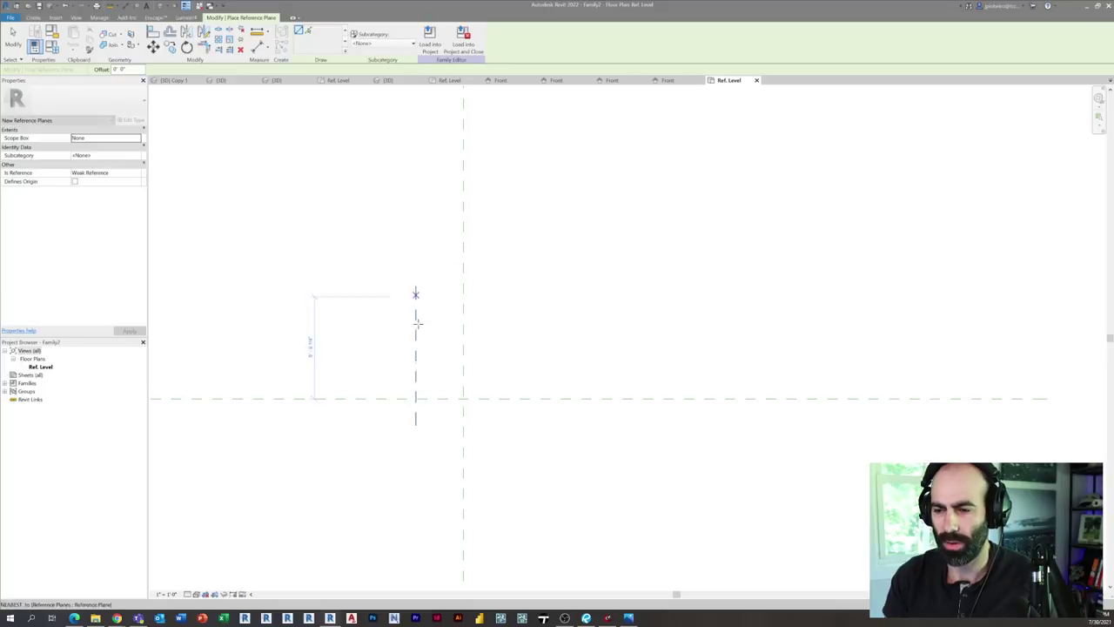
pyautogui.scroll(1, 418, 348)
pyautogui.press('Escape')
# Step: Mirror the new vertical reference plane about the vertical center plane
pyautogui.click(413, 352)
pyautogui.moveTo(433, 352); pyautogui.dragTo(445, 374, button='middle')
pyautogui.press('m')
pyautogui.press('m')
pyautogui.click(446, 319)
pyautogui.press('Escape')
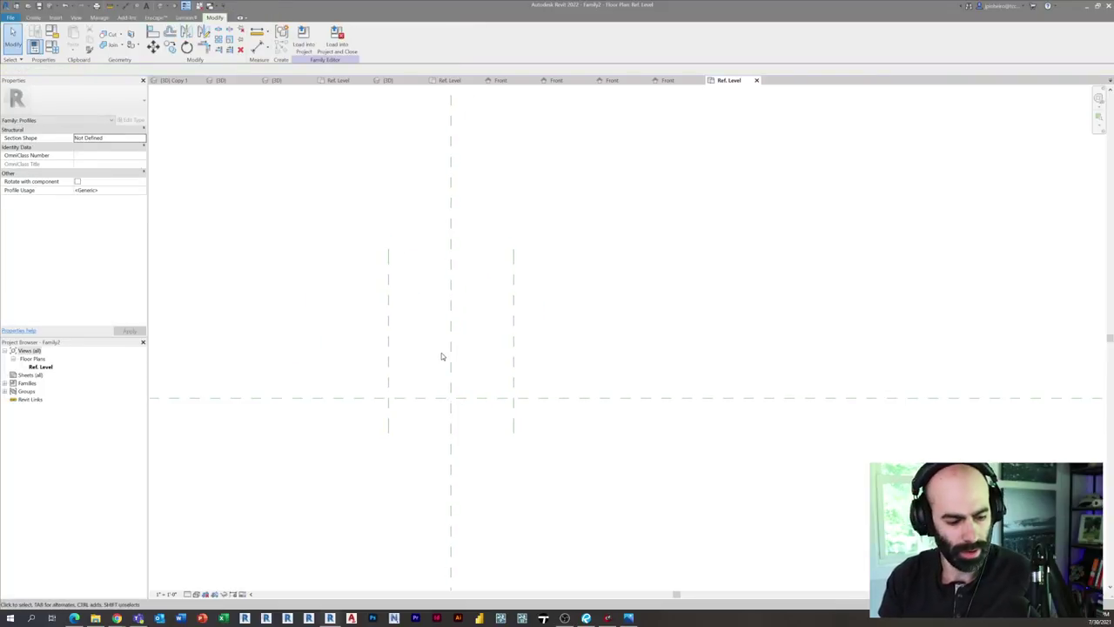
# Step: Draw a horizontal reference plane about 2 15/32" above the horizontal center plane, crossing both outer vertical planes
pyautogui.press('r')
pyautogui.press('p')
pyautogui.click(336, 334)
pyautogui.click(597, 334)
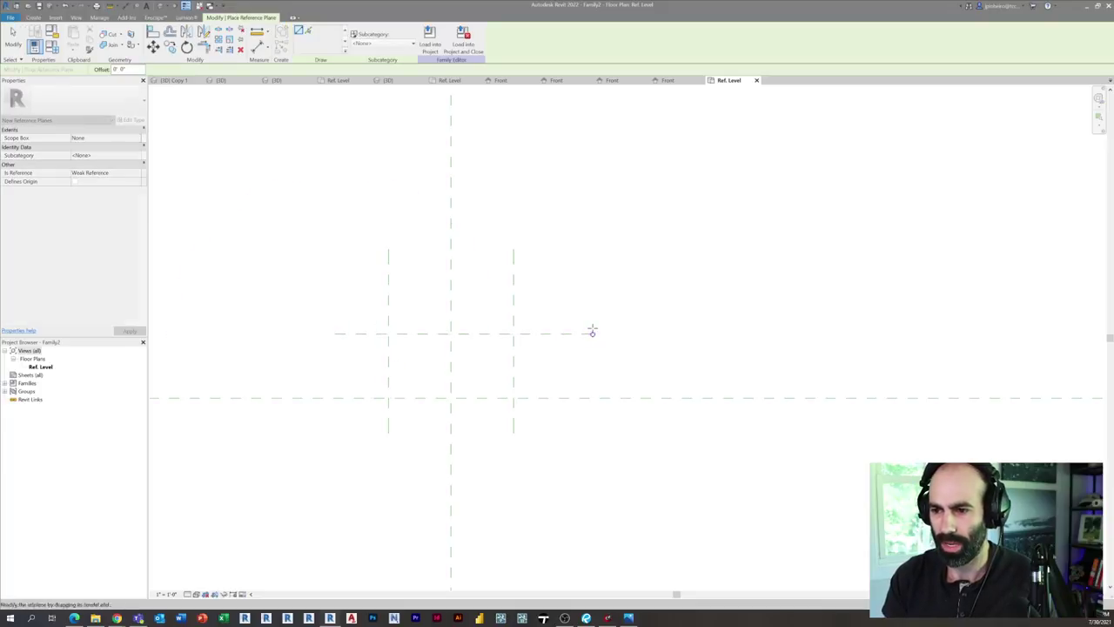
pyautogui.press('Escape')
# Step: Dimension the distance between the two horizontal reference planes and the overall distance between the outer vertical reference planes
pyautogui.scroll(-1, 601, 337)
pyautogui.moveTo(600, 336); pyautogui.dragTo(600, 337, button='middle')
pyautogui.press('d')
pyautogui.press('i')
pyautogui.click(385, 391)
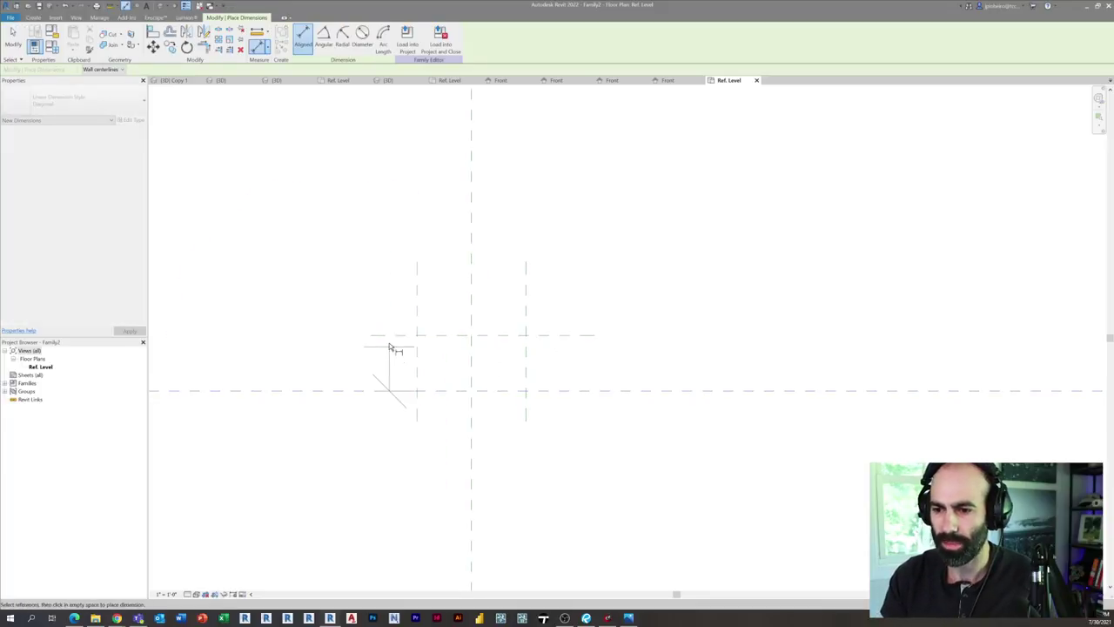
pyautogui.scroll(-1, 390, 346)
pyautogui.click(386, 336)
pyautogui.scroll(-1, 384, 338)
pyautogui.click(319, 324)
pyautogui.click(407, 307)
pyautogui.click(478, 297)
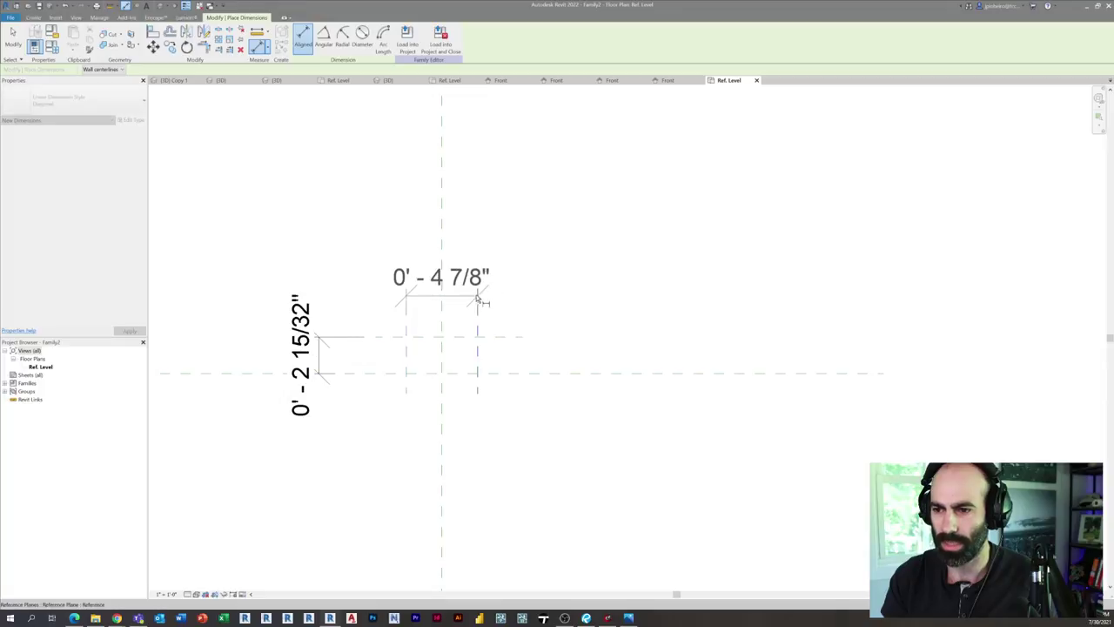
pyautogui.click(470, 170)
# Step: Dimension the three vertical reference planes in one string and make its segments equal (EQ)
pyautogui.click(406, 311)
pyautogui.click(442, 300)
pyautogui.click(477, 291)
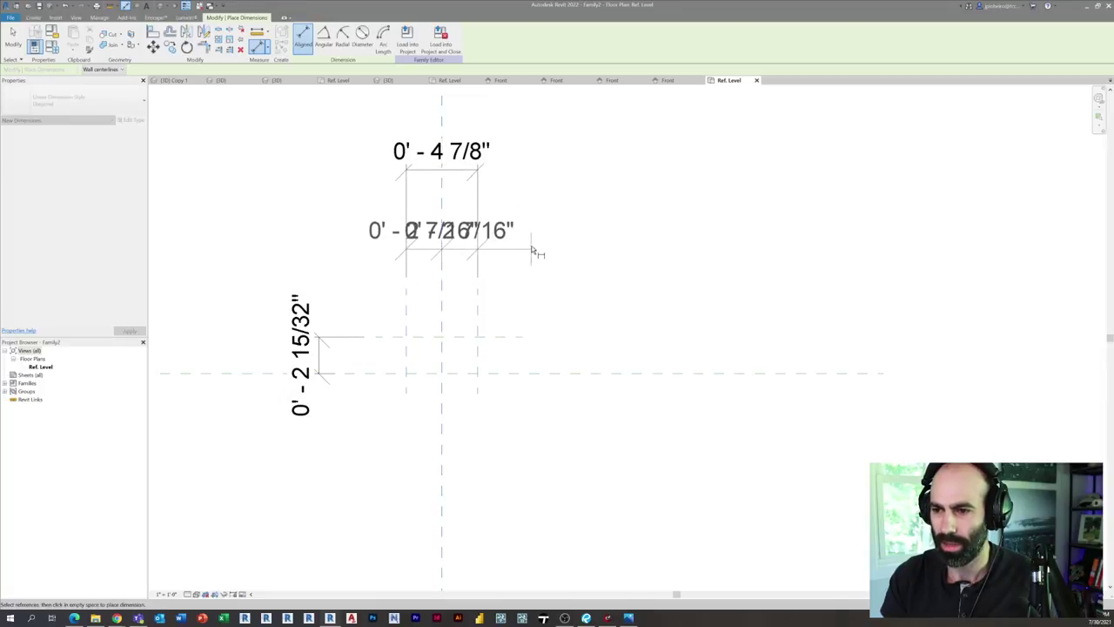
pyautogui.click(534, 249)
pyautogui.click(441, 159)
pyautogui.press('Escape')
pyautogui.press('Escape')
# Step: Label the overall horizontal dimension with a new family type parameter named Width
pyautogui.scroll(3, 440, 270)
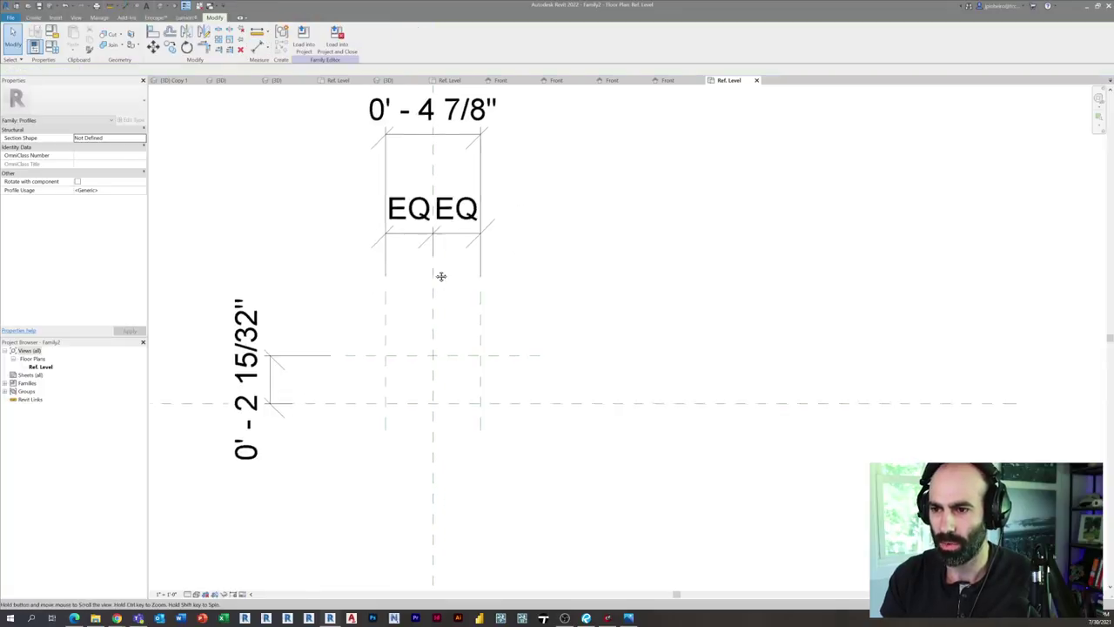
pyautogui.click(405, 166)
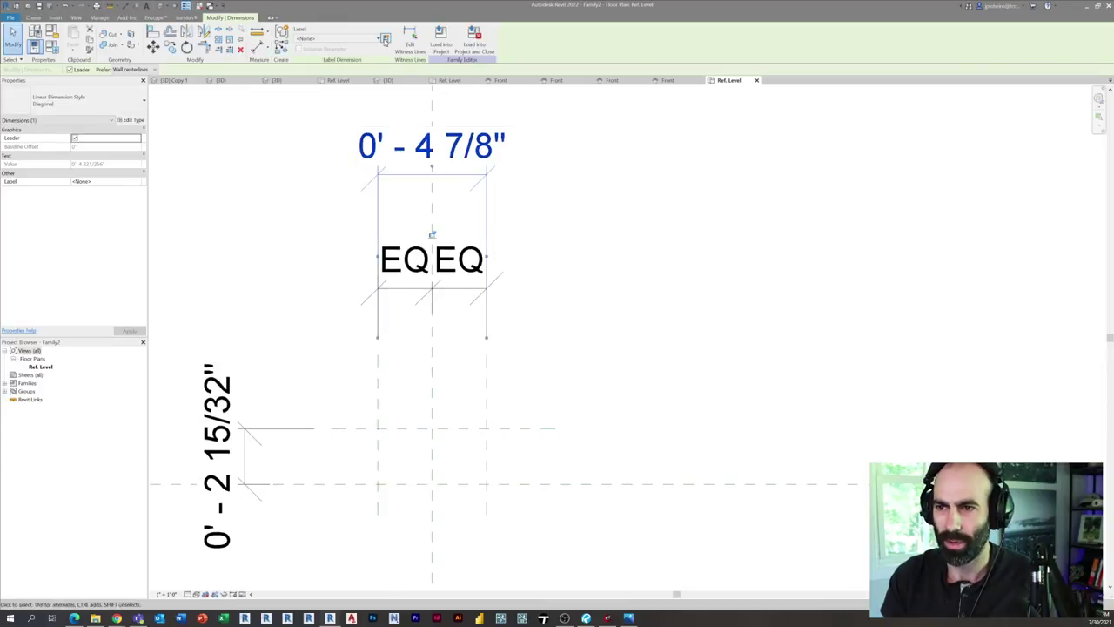
pyautogui.click(433, 235)
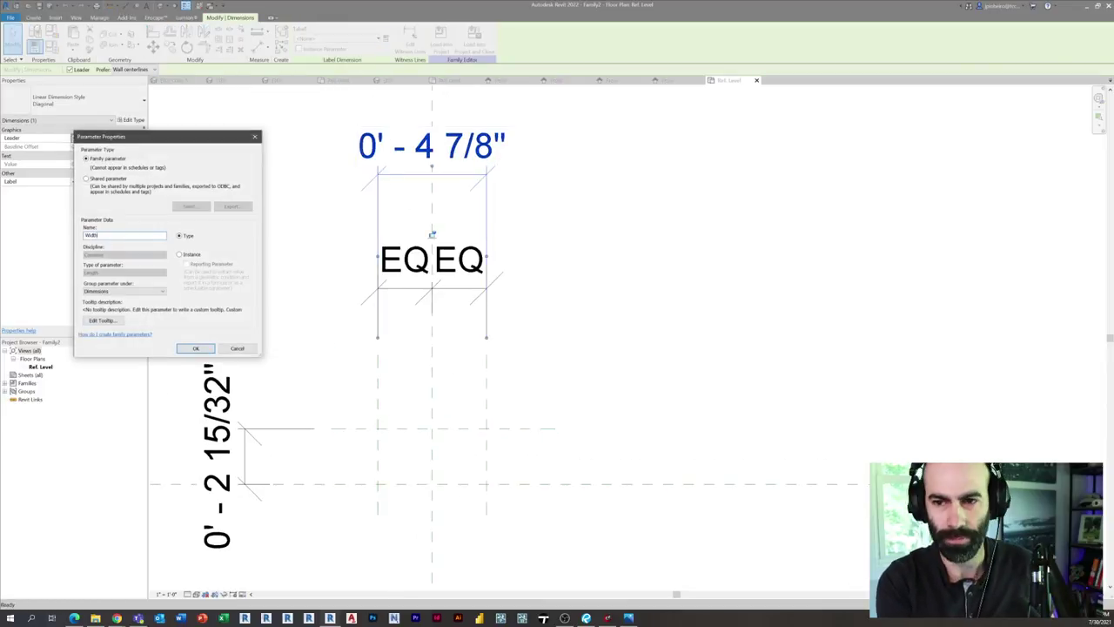
pyautogui.click(196, 348)
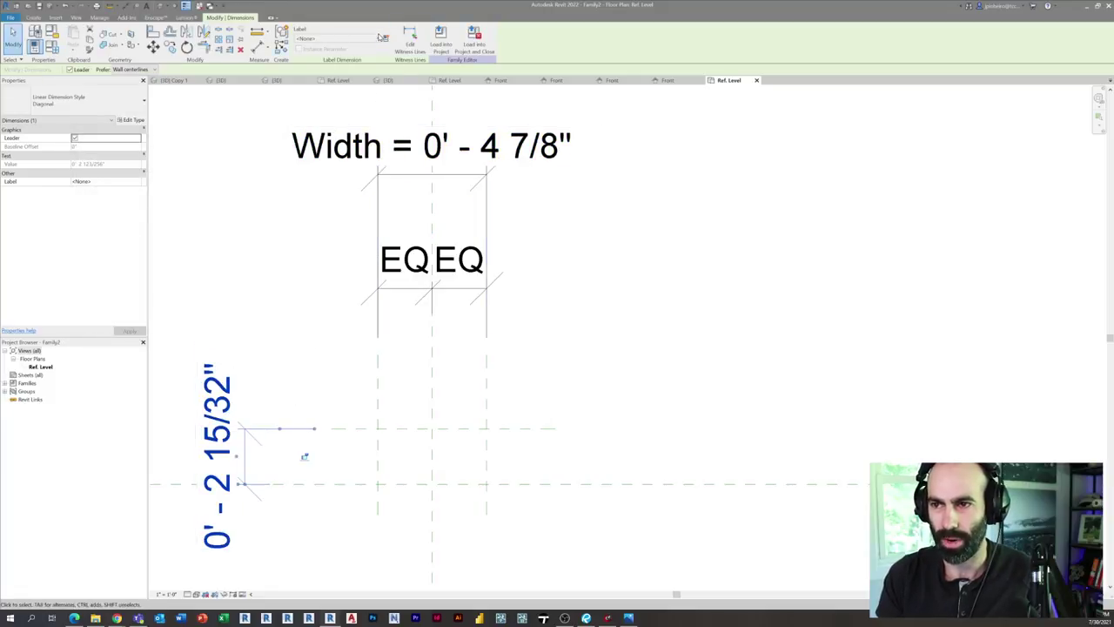
# Step: Label the vertical dimension between the horizontal planes with a new family parameter named Height
pyautogui.click(384, 39)
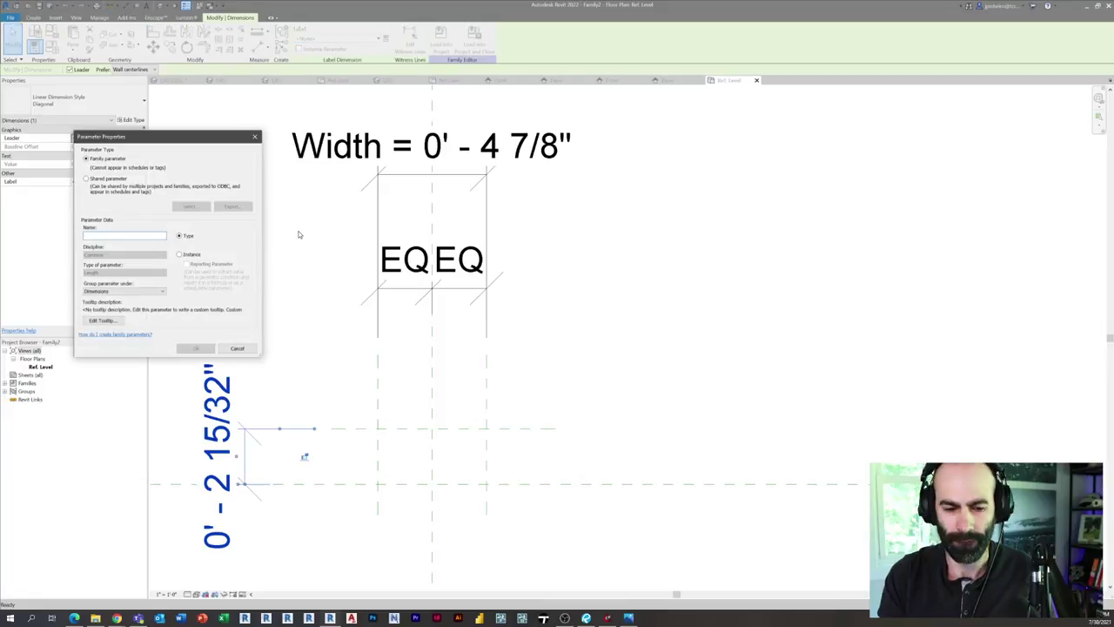
pyautogui.write('Height')
pyautogui.press('Return')
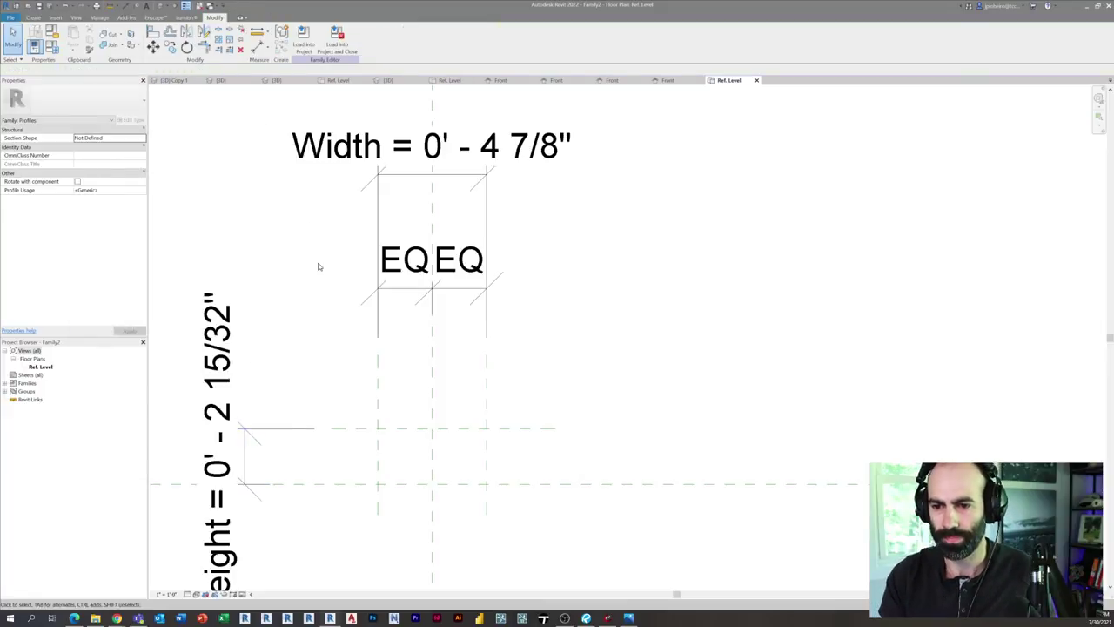
# Step: Draw a rectangle of profile lines between the outer vertical and the two horizontal reference planes, locking its edges to them
pyautogui.scroll(-1, 408, 312)
pyautogui.scroll(1, 509, 521)
pyautogui.click(33, 17)
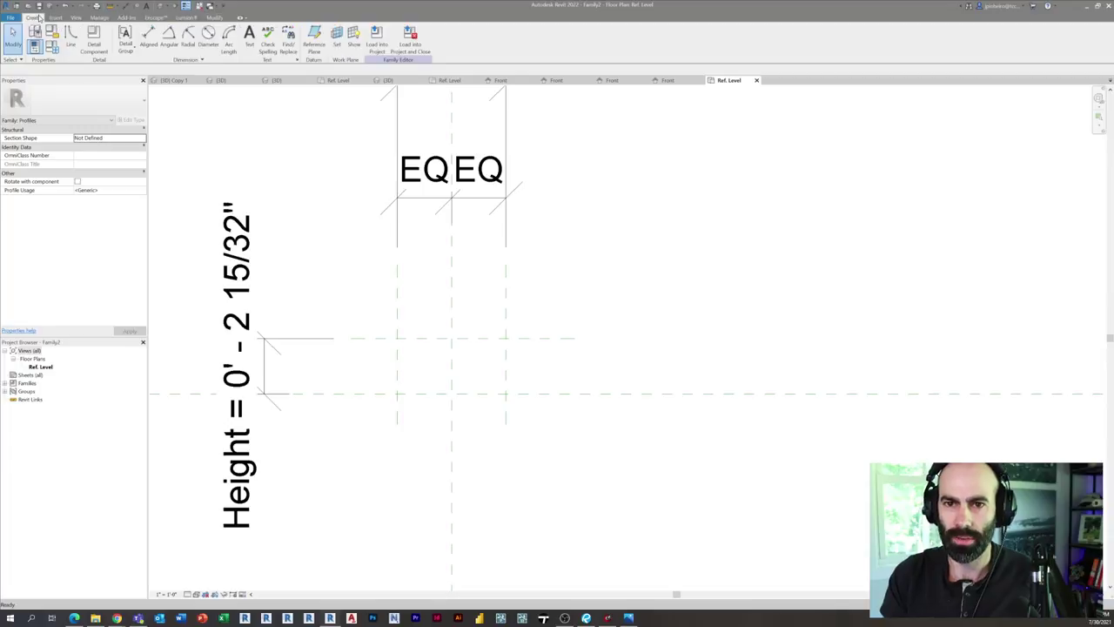
pyautogui.click(70, 36)
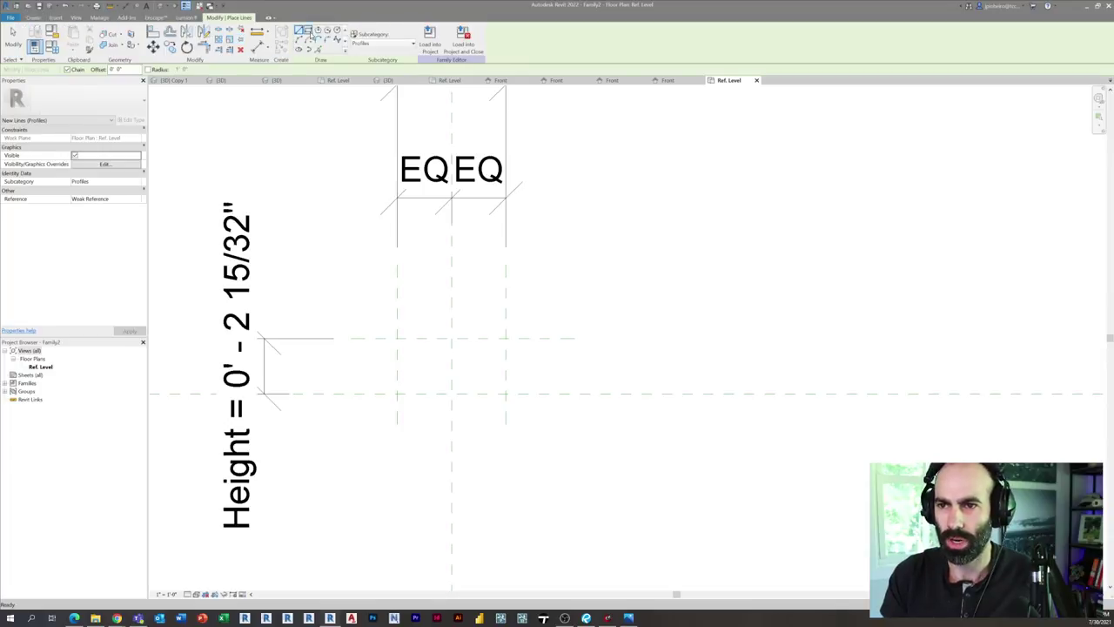
pyautogui.click(397, 338)
pyautogui.click(506, 417)
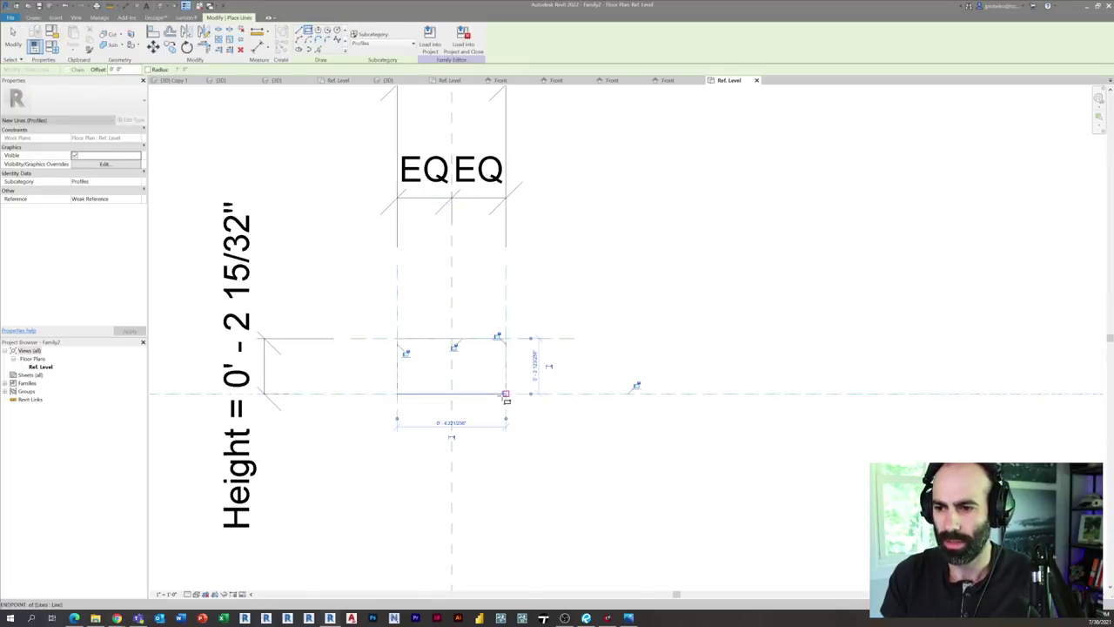
pyautogui.scroll(1, 491, 326)
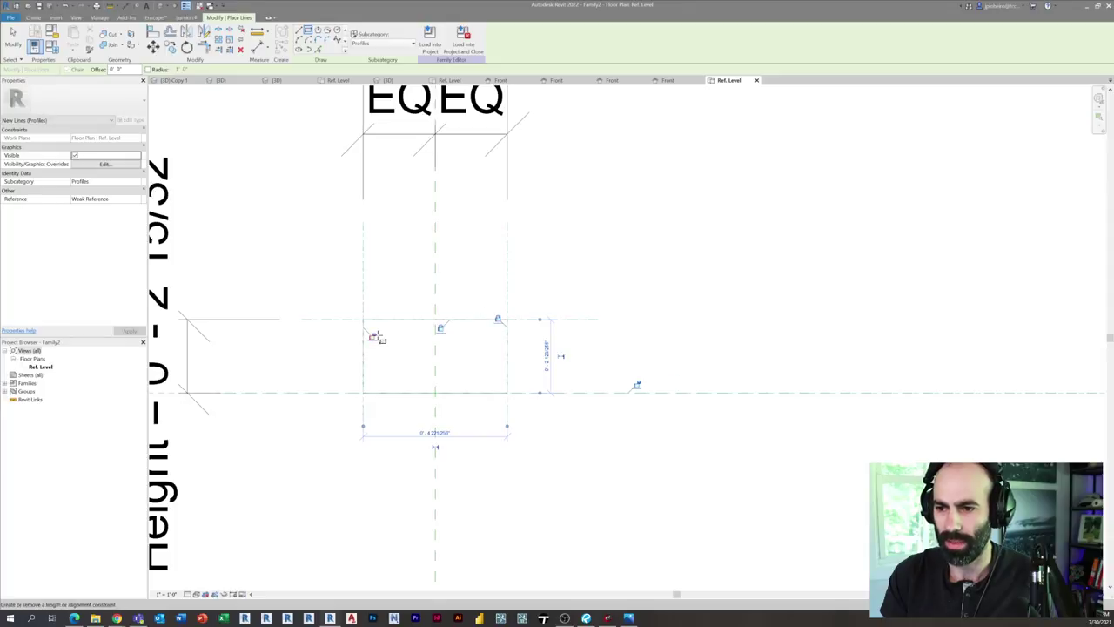
pyautogui.press('Escape')
pyautogui.press('Escape')
# Step: Inspect the finished profile rectangle and its labelled Width and Height dimensions
pyautogui.scroll(-2, 619, 391)
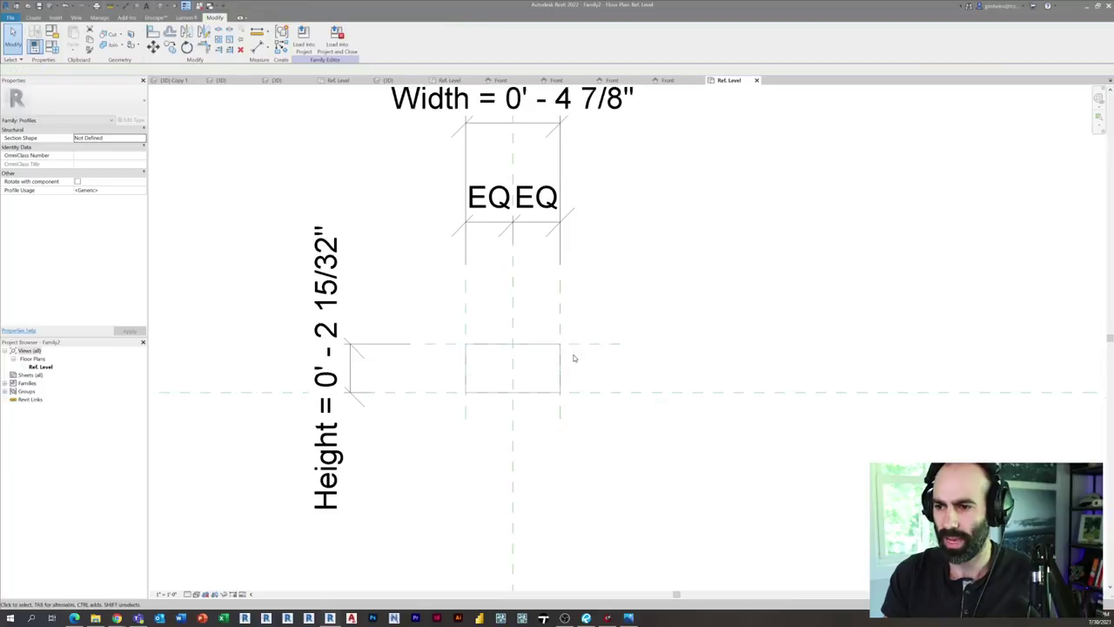
pyautogui.scroll(3, 557, 361)
pyautogui.moveTo(516, 372); pyautogui.dragTo(522, 337, button='middle')
pyautogui.scroll(-4, 542, 323)
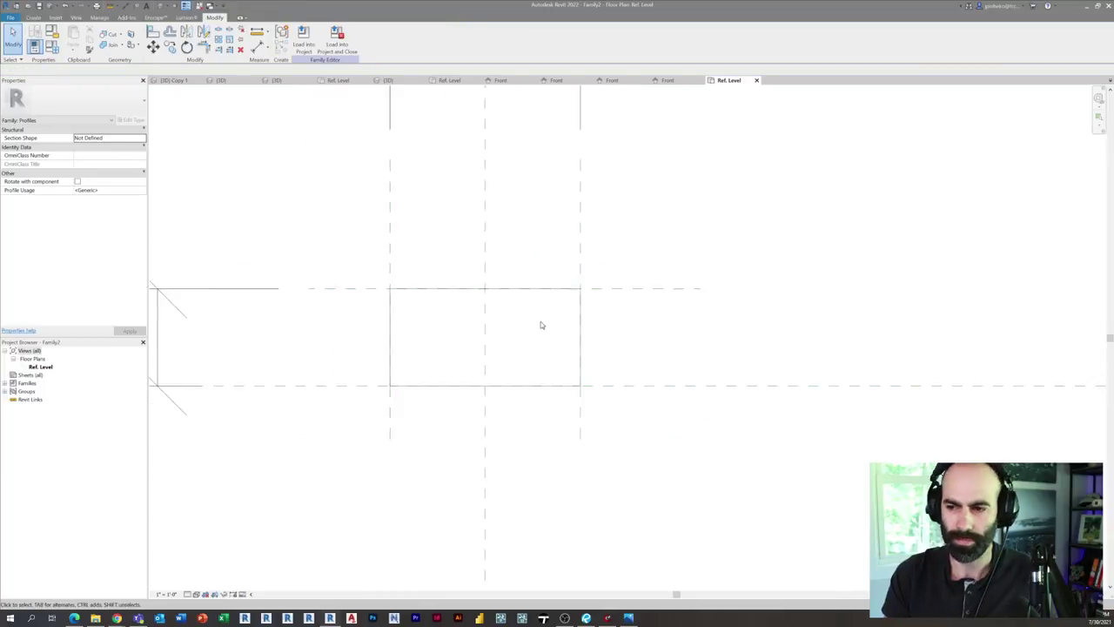
pyautogui.click(483, 130)
pyautogui.click(383, 325)
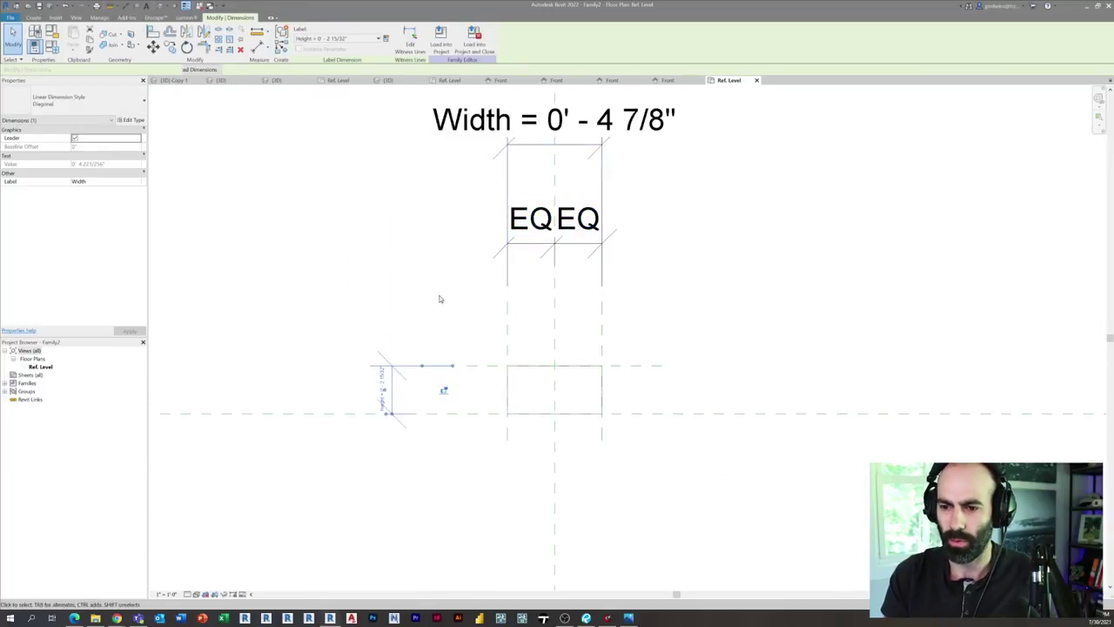
# Step: Switch from the profile family to the Chippendale panel family and show its reference-line pattern in the 3D view
pyautogui.click(442, 294)
pyautogui.moveTo(448, 291); pyautogui.dragTo(421, 299, button='middle')
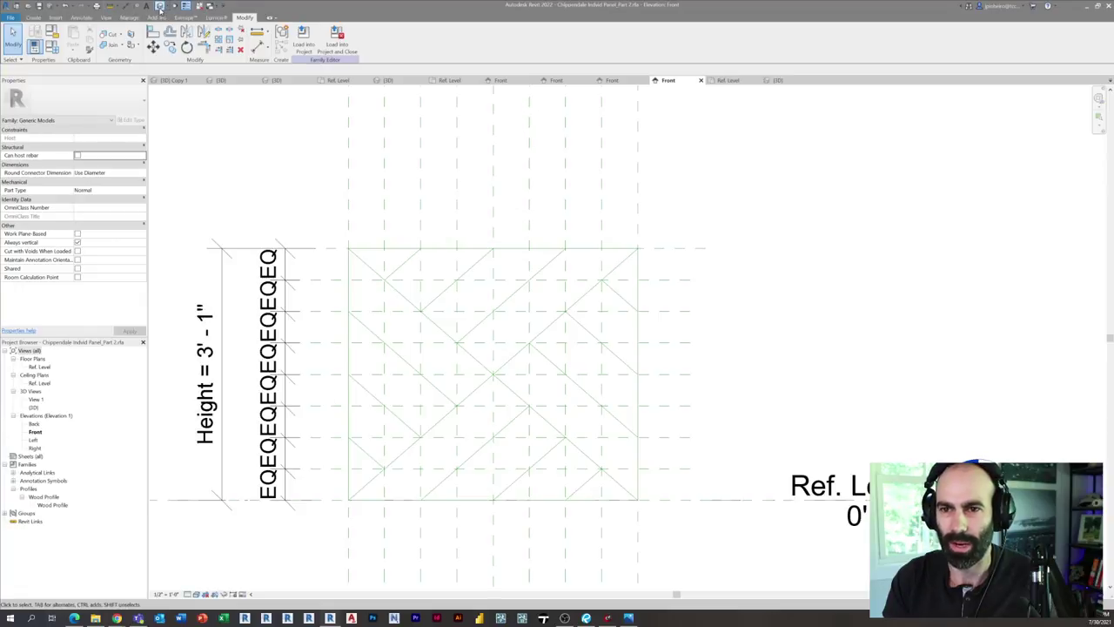
pyautogui.moveTo(263, 145); pyautogui.dragTo(249, 141, button='middle')
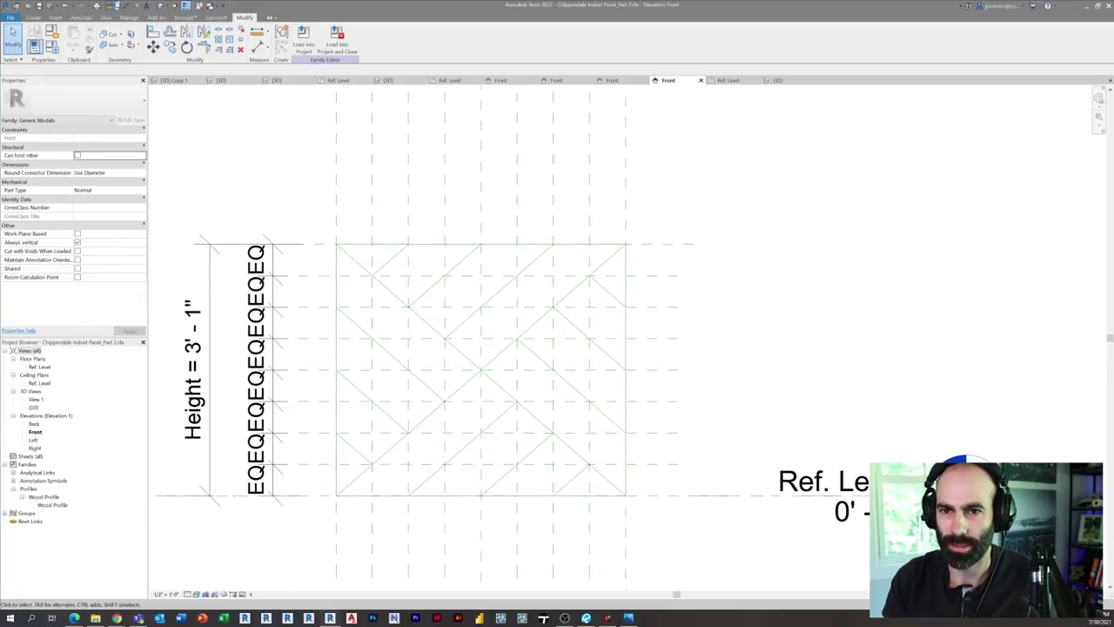
pyautogui.click(160, 7)
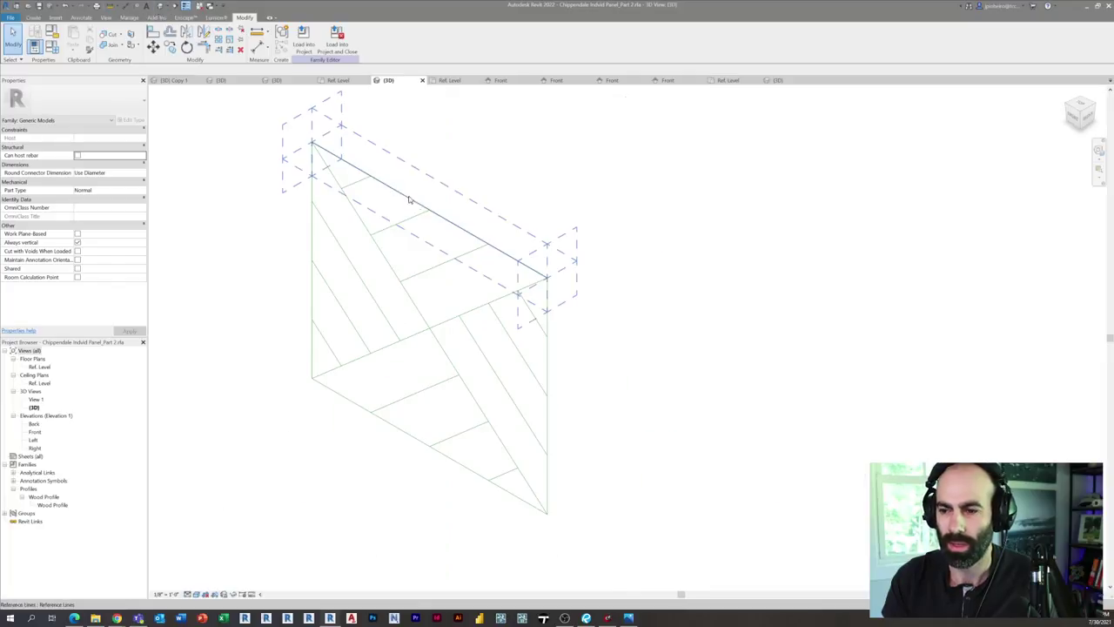
pyautogui.keyDown('shift'); pyautogui.moveTo(406, 197); pyautogui.dragTo(413, 442, button='middle'); pyautogui.keyUp('shift')
pyautogui.scroll(3, 396, 418)
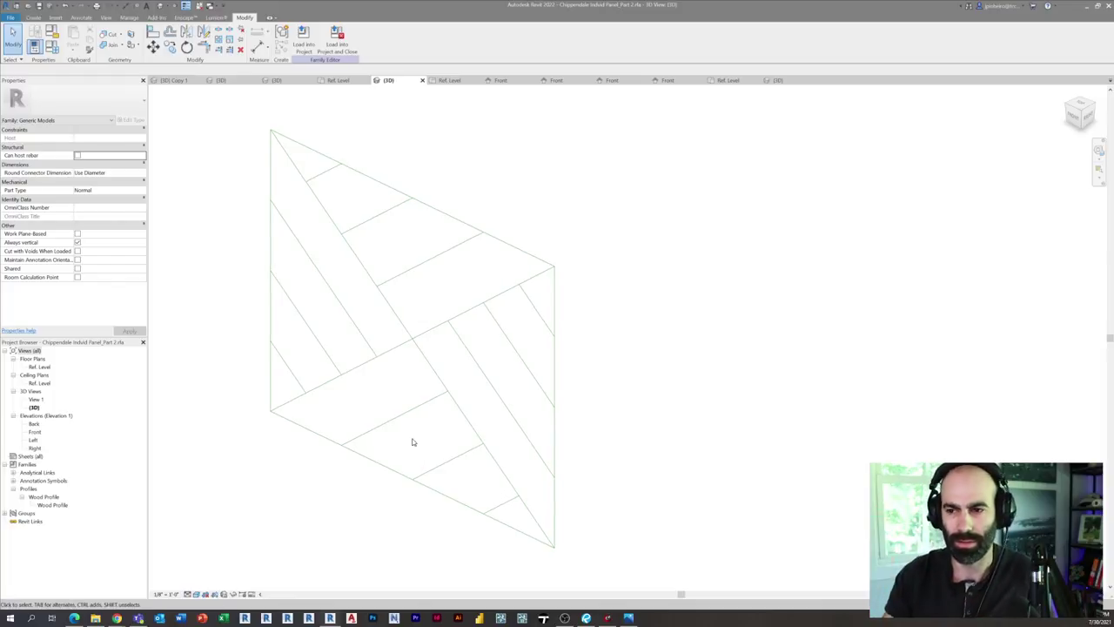
# Step: Start a Sweep and pick the four outer reference lines of the panel as its closed path
pyautogui.click(33, 17)
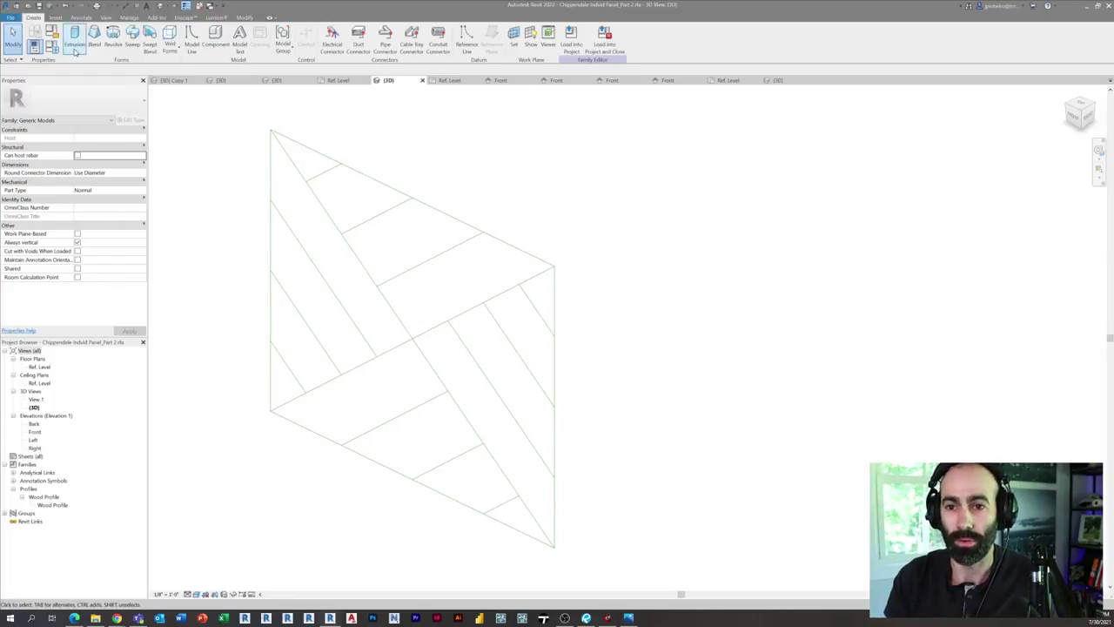
pyautogui.click(129, 37)
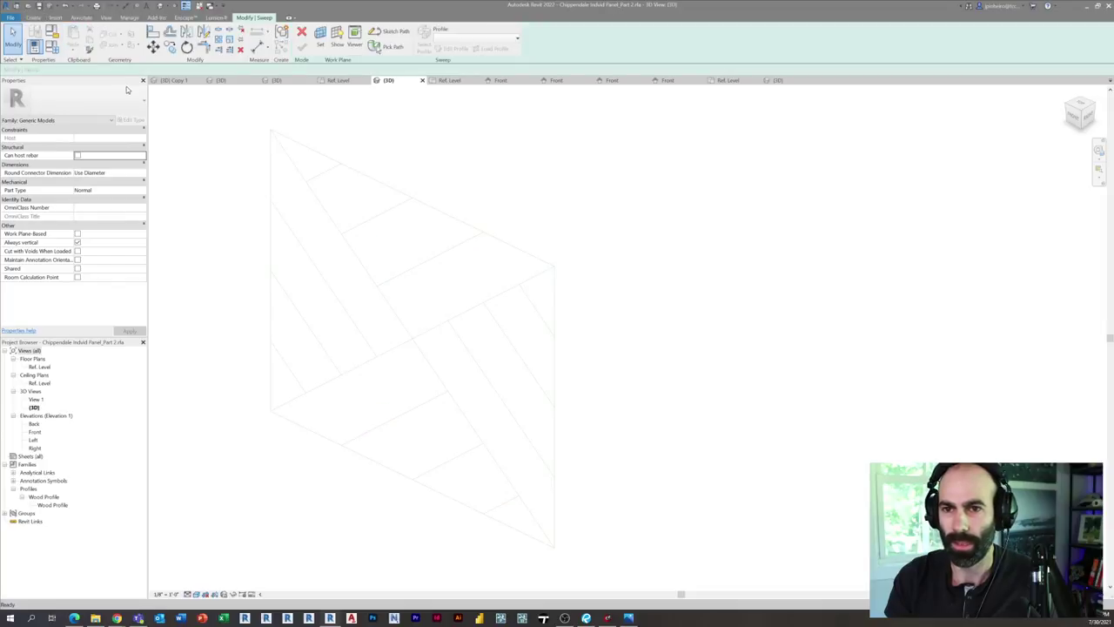
pyautogui.click(385, 46)
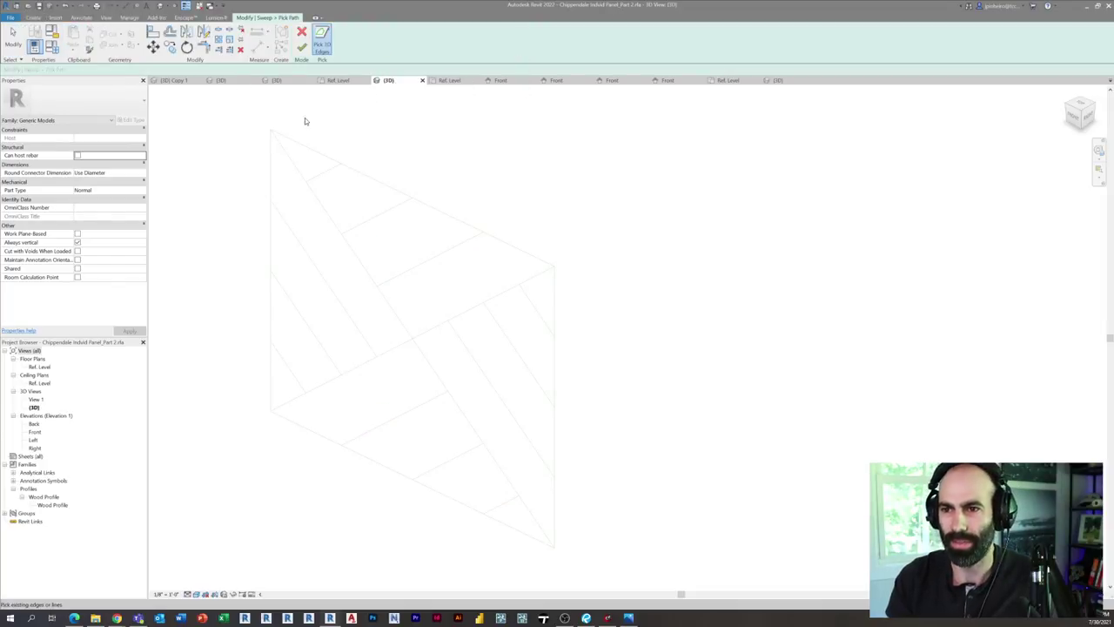
pyautogui.moveTo(353, 360); pyautogui.dragTo(368, 351, button='middle')
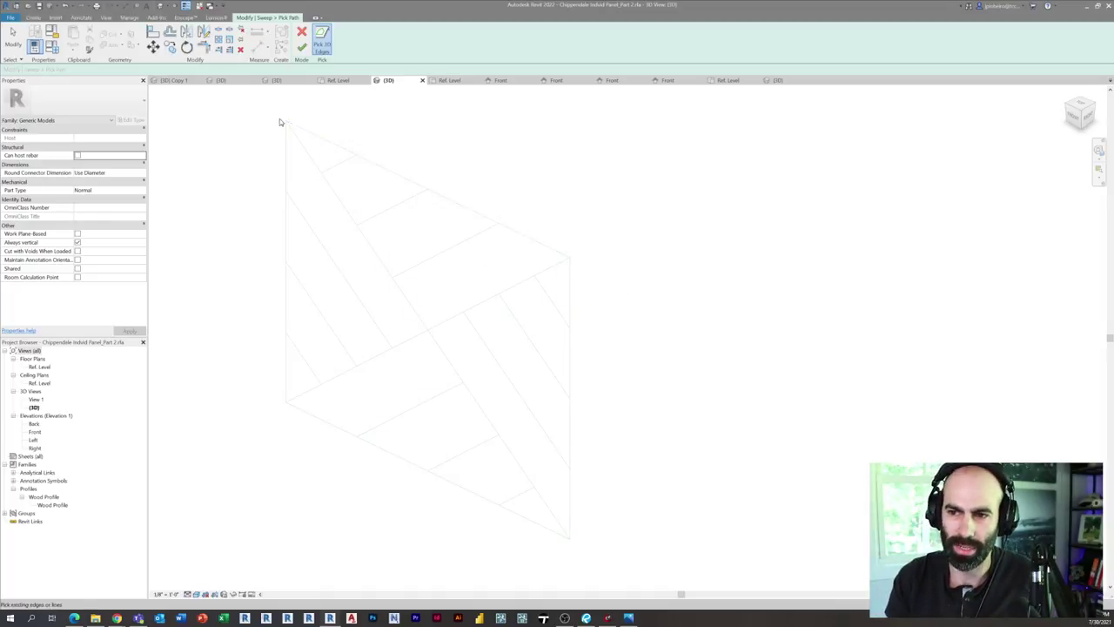
pyautogui.click(327, 420)
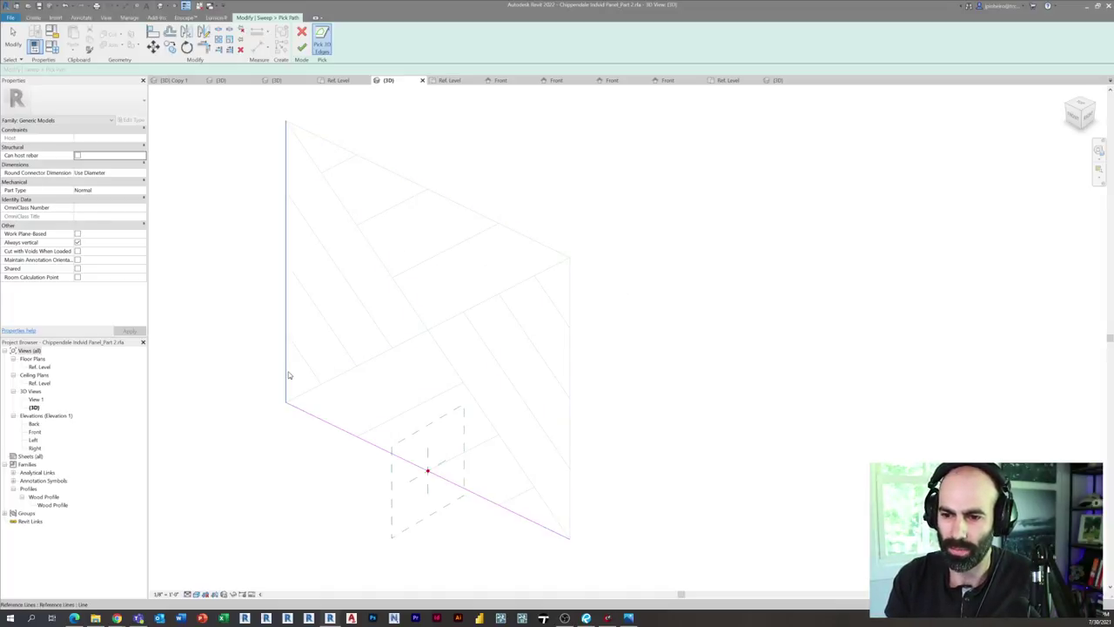
pyautogui.click(288, 375)
pyautogui.click(396, 175)
pyautogui.click(570, 380)
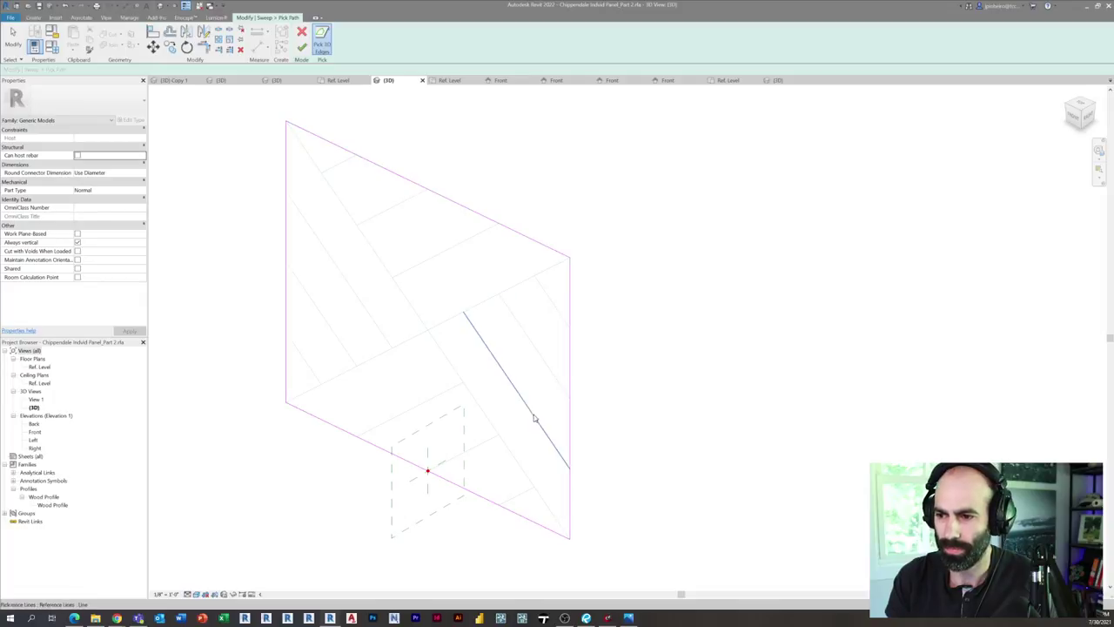
pyautogui.moveTo(535, 421); pyautogui.dragTo(554, 407, button='middle')
pyautogui.scroll(1, 452, 476)
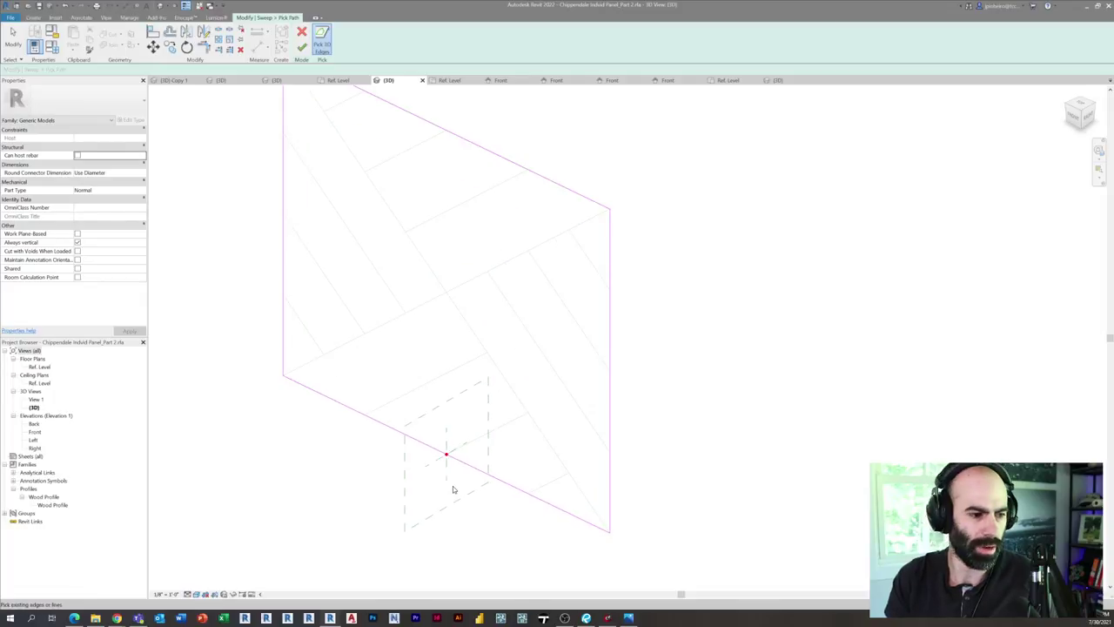
pyautogui.click(302, 45)
pyautogui.scroll(2, 475, 470)
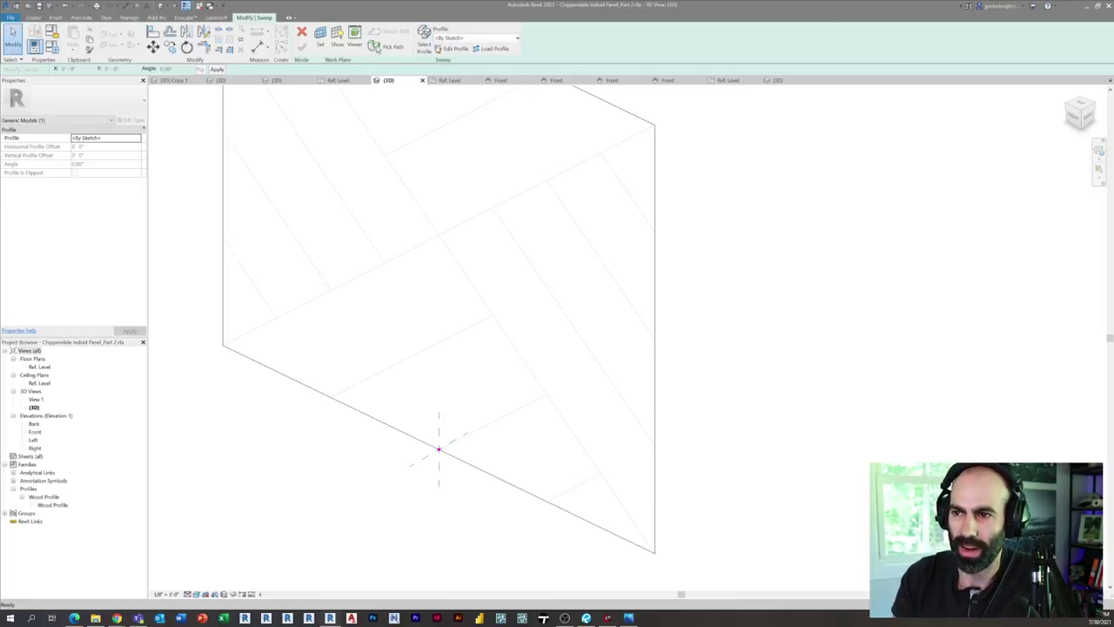
# Step: Assign the Wood Profile to the perimeter sweep
pyautogui.click(454, 39)
pyautogui.click(451, 58)
pyautogui.scroll(3, 508, 520)
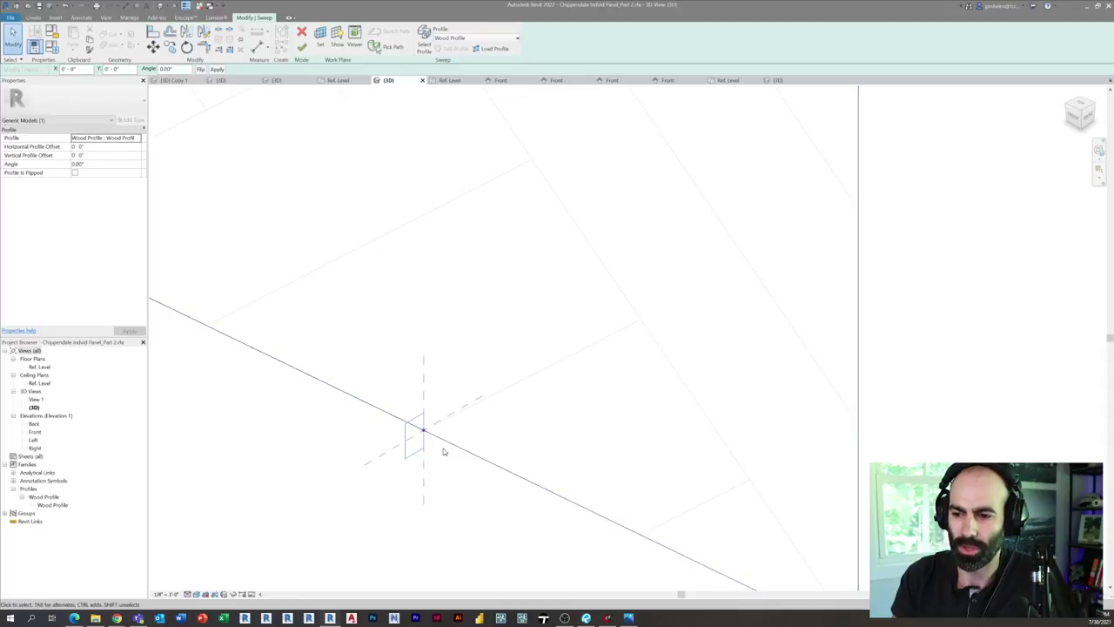
pyautogui.moveTo(447, 461); pyautogui.dragTo(455, 468, button='middle')
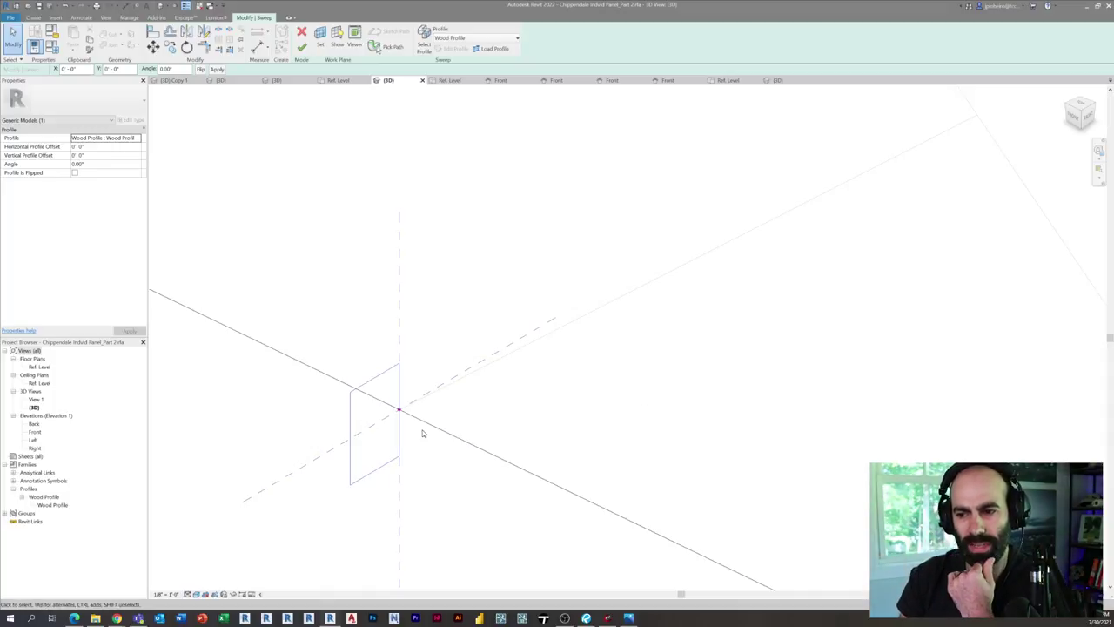
# Step: Try rotating the perimeter sweep's profile to an angle of 90°
pyautogui.click(113, 172)
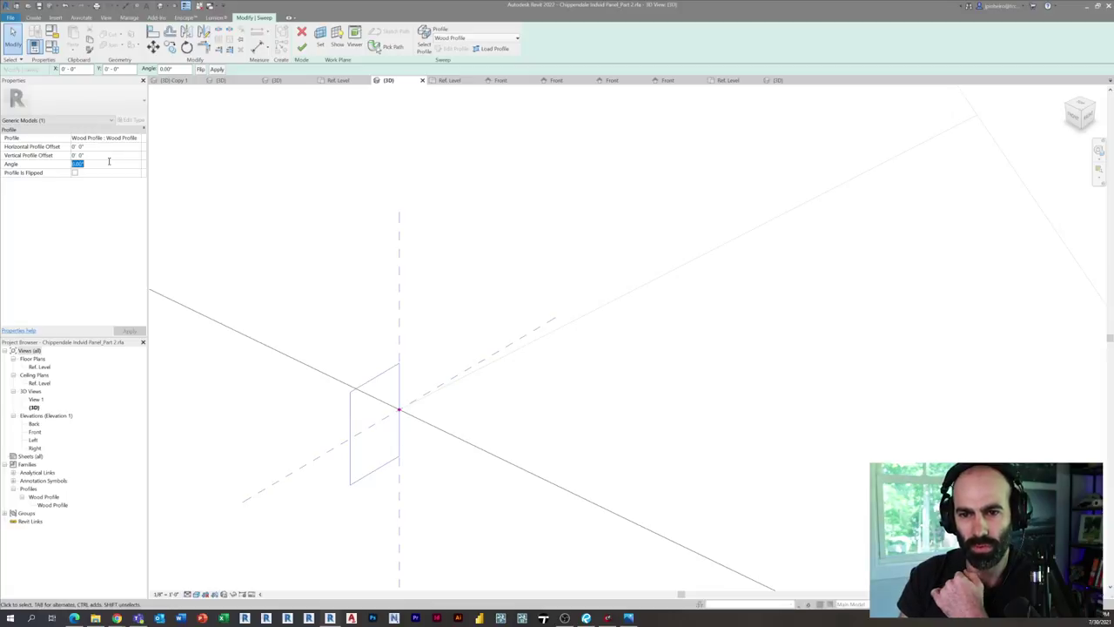
pyautogui.write('90')
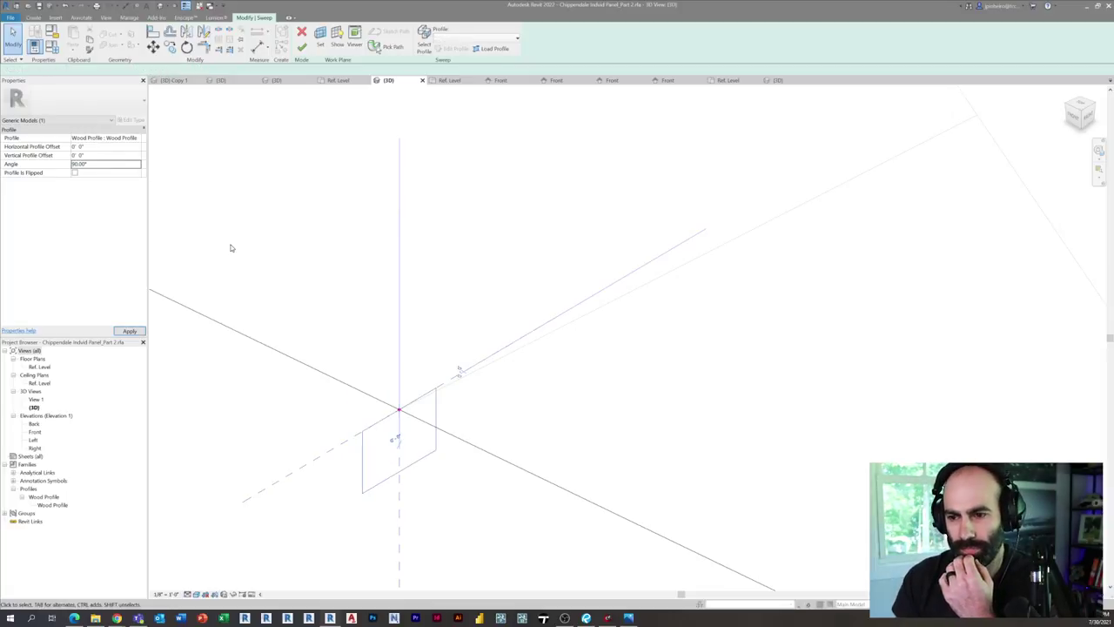
pyautogui.click(231, 247)
pyautogui.click(409, 478)
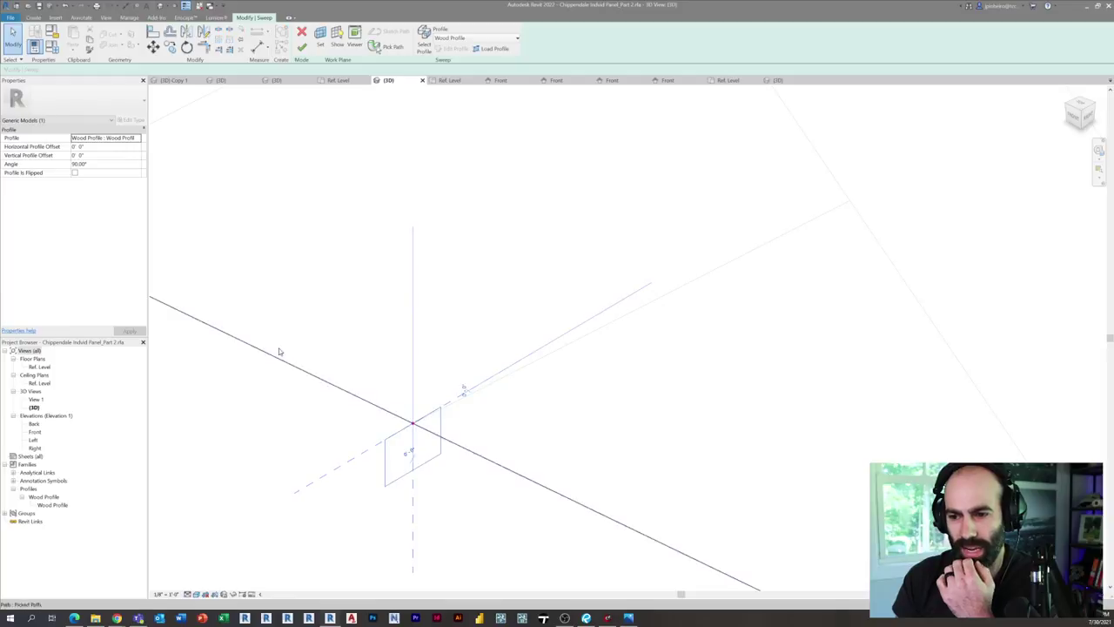
# Step: Set the perimeter sweep's profile angle to 270°
pyautogui.click(119, 164)
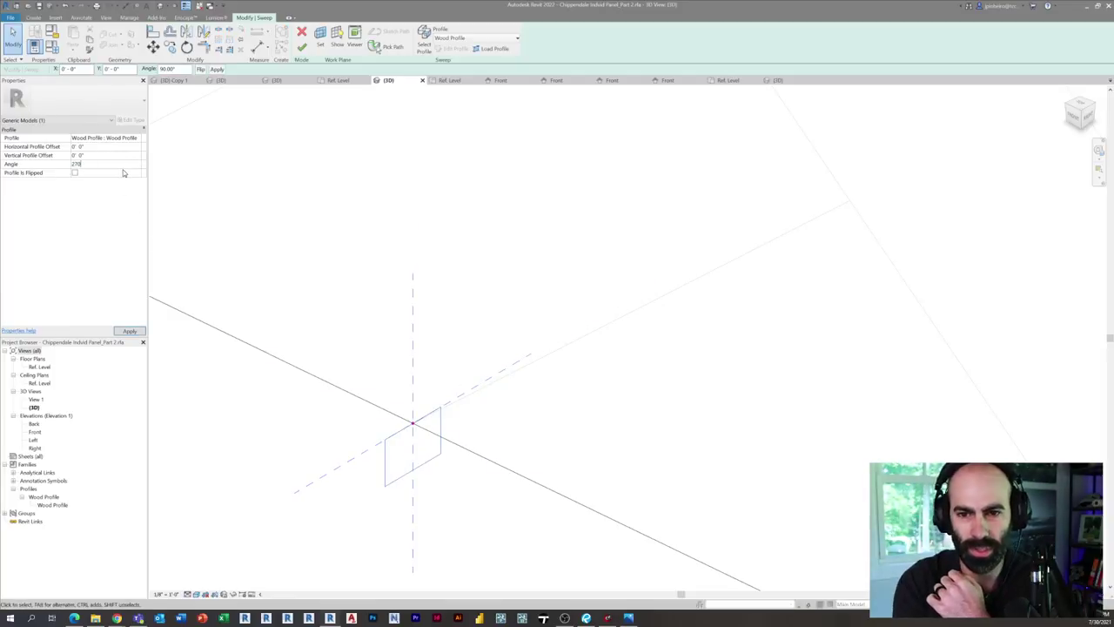
pyautogui.click(358, 304)
pyautogui.scroll(-1, 363, 316)
pyautogui.moveTo(363, 317); pyautogui.dragTo(364, 323, button='middle')
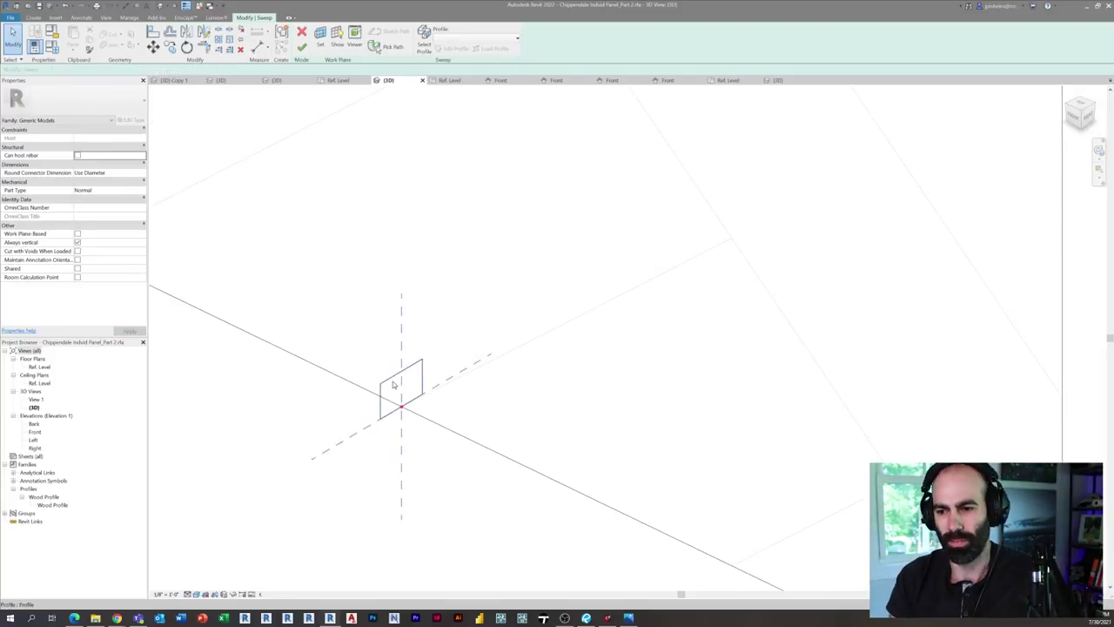
pyautogui.scroll(-3, 397, 390)
pyautogui.keyDown('shift'); pyautogui.moveTo(446, 447); pyautogui.dragTo(462, 560, button='middle'); pyautogui.keyUp('shift')
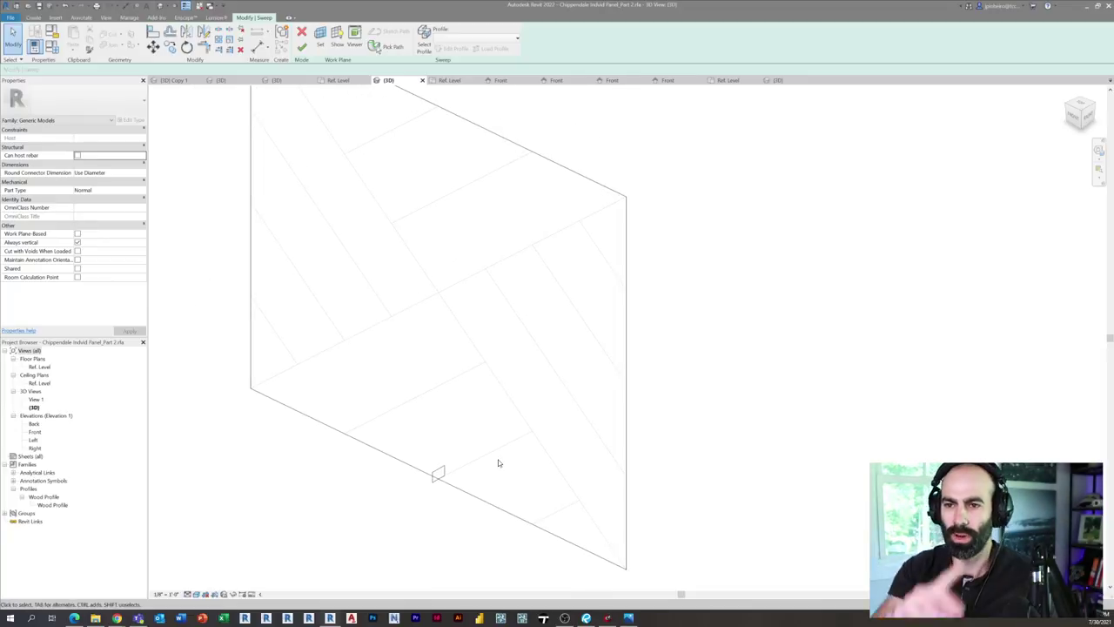
# Step: Finish the perimeter sweep and check the solid frame around the panel
pyautogui.click(301, 48)
pyautogui.keyDown('shift'); pyautogui.moveTo(304, 306); pyautogui.dragTo(369, 406, button='middle'); pyautogui.keyUp('shift')
pyautogui.click(550, 525)
pyautogui.keyDown('shift'); pyautogui.moveTo(550, 525); pyautogui.dragTo(473, 505, button='middle'); pyautogui.keyUp('shift')
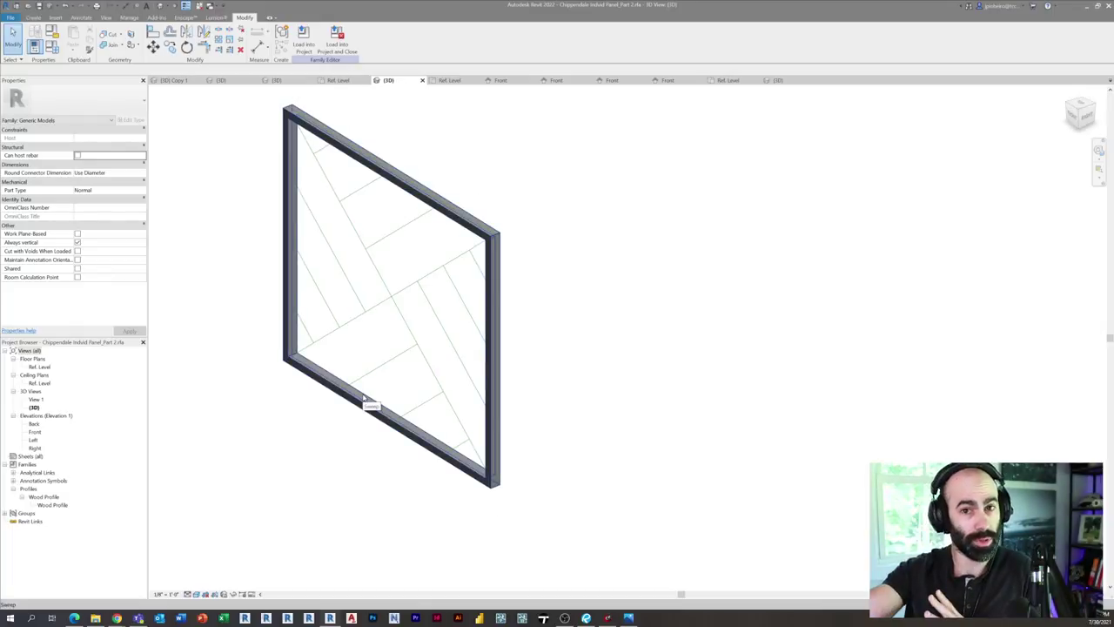
pyautogui.scroll(1, 364, 397)
pyautogui.moveTo(321, 370)
pyautogui.mouseDown(button='middle')
pyautogui.moveTo(295, 393)
pyautogui.moveTo(325, 385)
pyautogui.mouseUp(button='middle')
# Step: Start another Sweep and pick the longer diagonal reference line rising from the panel's bottom rail as its path
pyautogui.click(33, 18)
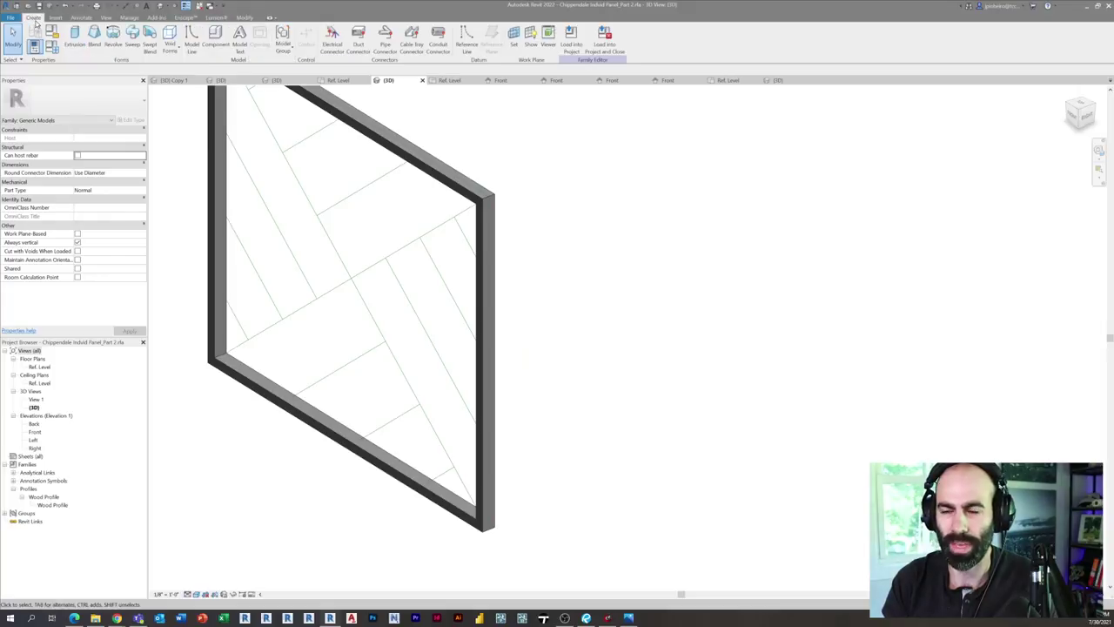
pyautogui.moveTo(531, 119); pyautogui.dragTo(515, 115, button='middle')
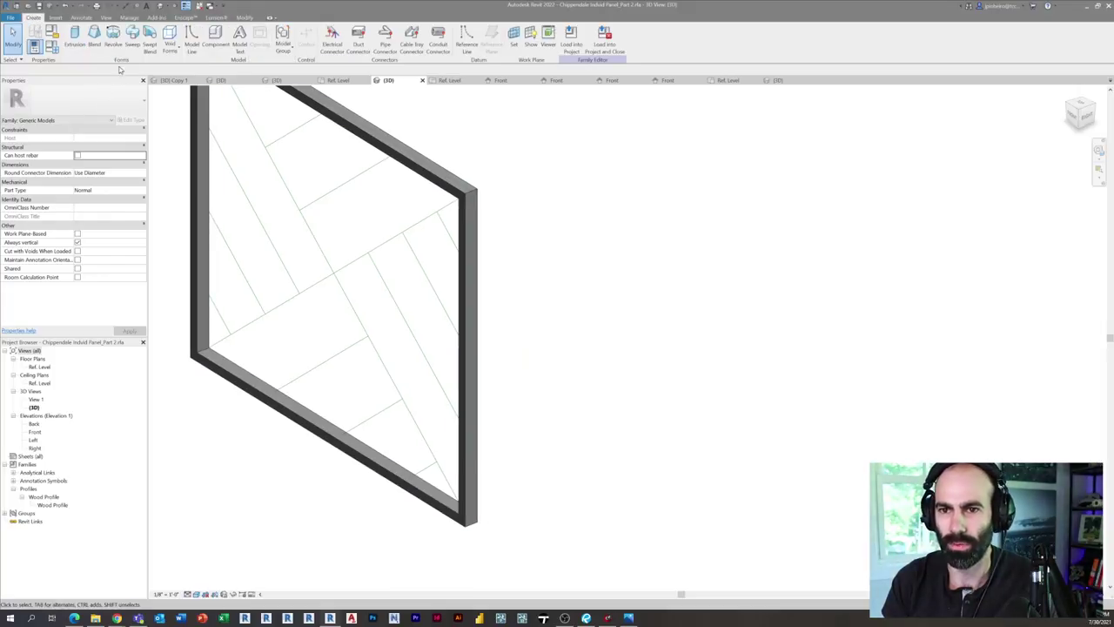
pyautogui.click(133, 35)
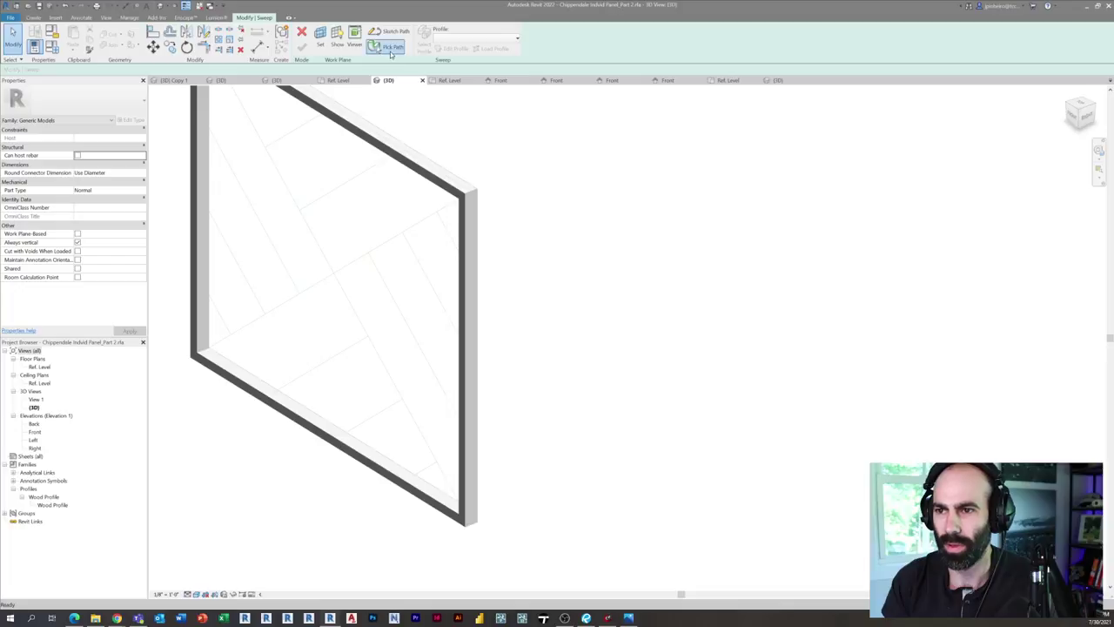
pyautogui.click(399, 39)
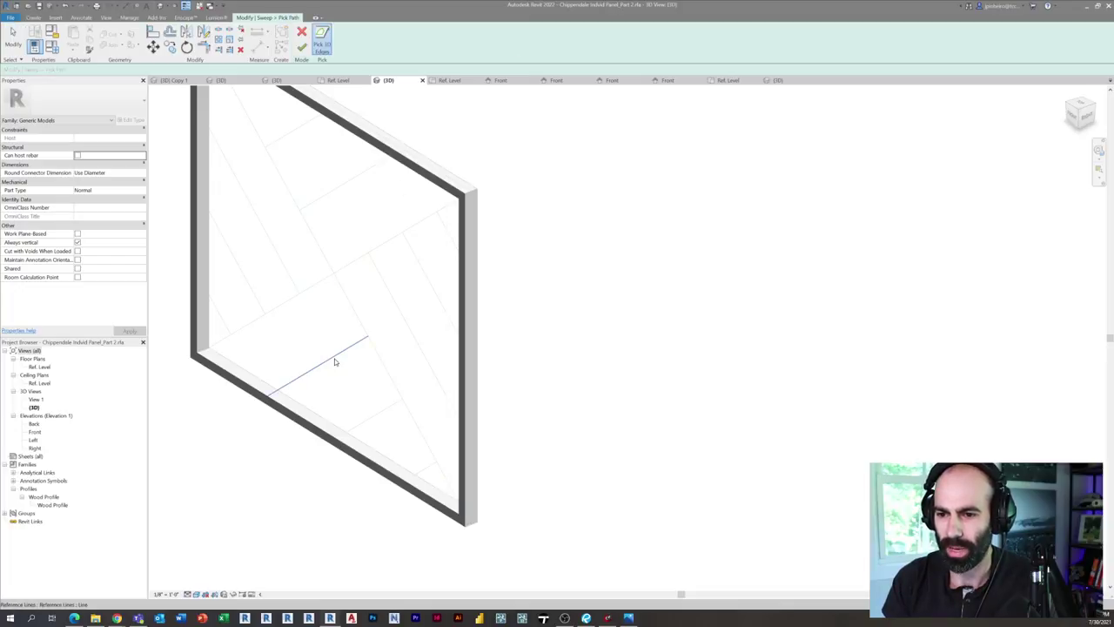
pyautogui.click(334, 359)
pyautogui.scroll(1, 327, 400)
pyautogui.scroll(2, 327, 403)
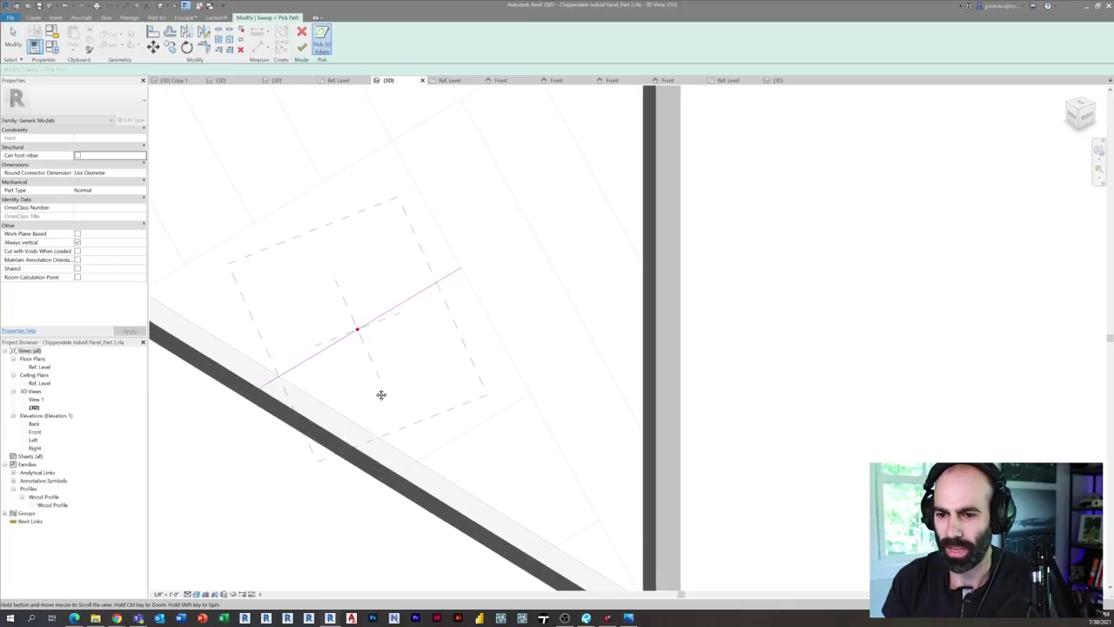
pyautogui.click(300, 50)
# Step: Assign the Wood Profile to the diagonal sweep and check its orientation against the path
pyautogui.click(424, 38)
pyautogui.click(451, 39)
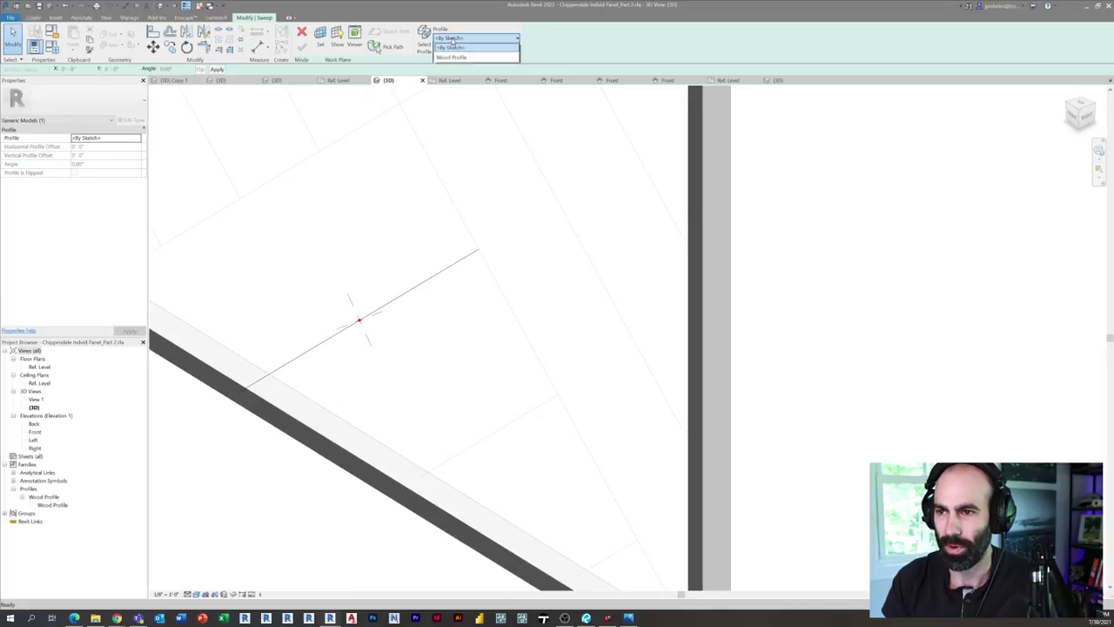
pyautogui.click(451, 57)
pyautogui.keyDown('shift'); pyautogui.moveTo(360, 377); pyautogui.dragTo(331, 452, button='middle'); pyautogui.keyUp('shift')
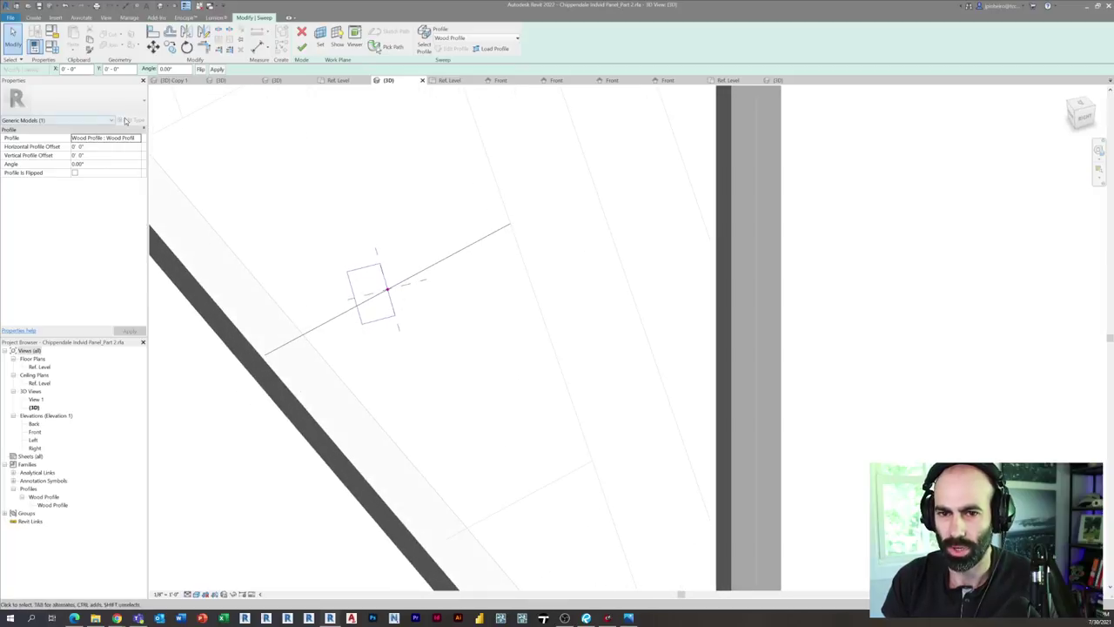
pyautogui.keyDown('shift'); pyautogui.moveTo(432, 311); pyautogui.dragTo(374, 288, button='middle'); pyautogui.keyUp('shift')
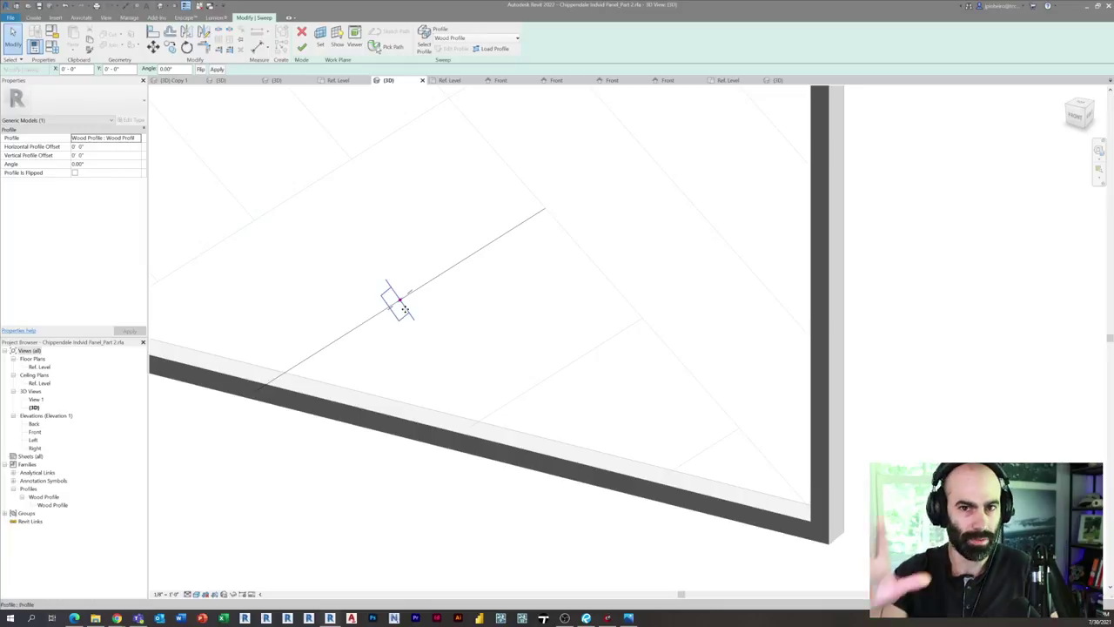
pyautogui.keyDown('shift'); pyautogui.moveTo(455, 403); pyautogui.dragTo(442, 346, button='middle'); pyautogui.keyUp('shift')
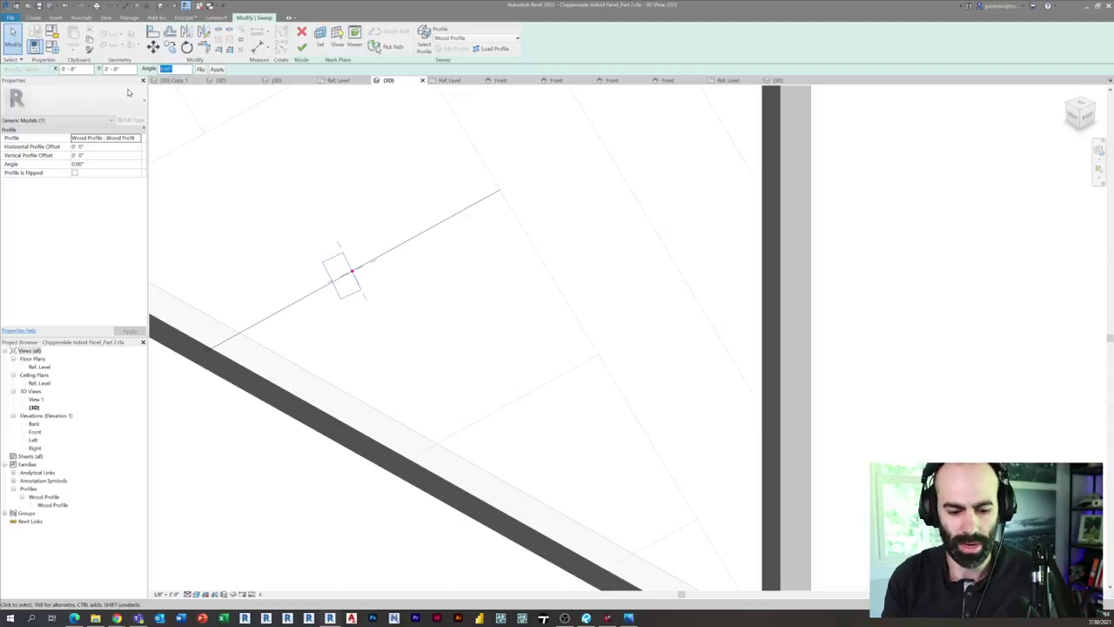
# Step: Set the diagonal sweep's profile angle to 90° and finish the sweep
pyautogui.write('90')
pyautogui.press('Return')
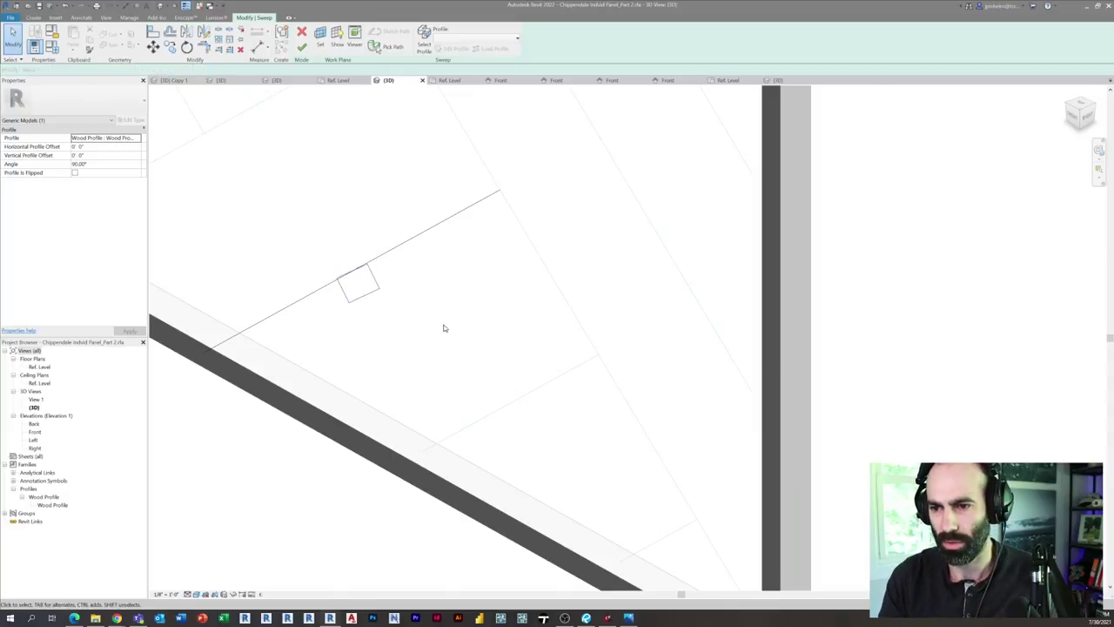
pyautogui.keyDown('shift'); pyautogui.moveTo(443, 328); pyautogui.dragTo(358, 173, button='middle'); pyautogui.keyUp('shift')
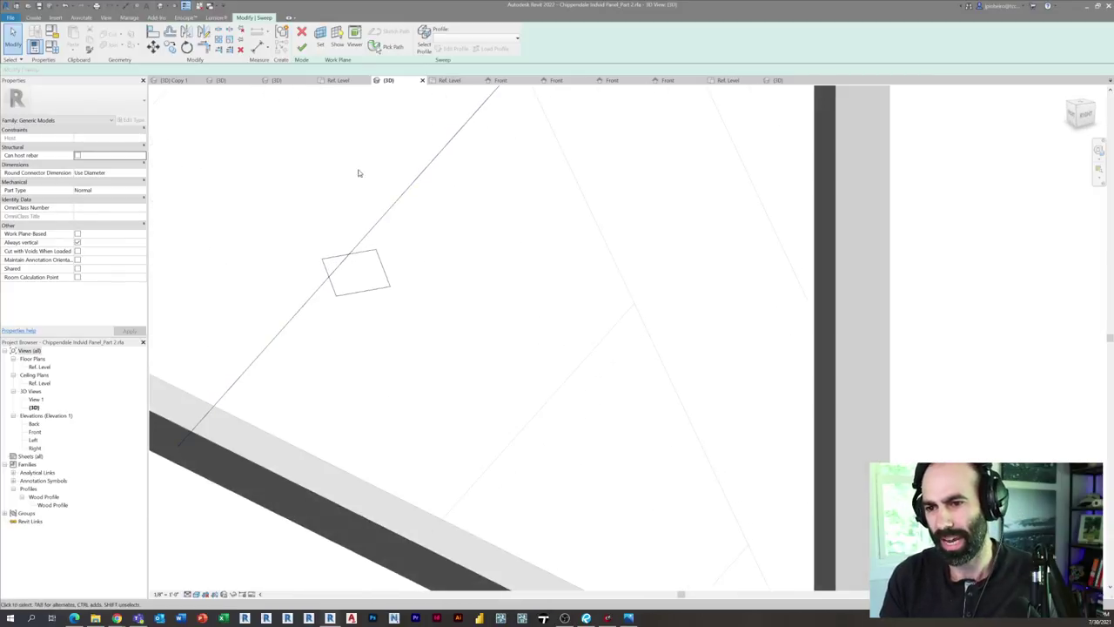
pyautogui.click(301, 48)
pyautogui.keyDown('shift'); pyautogui.moveTo(383, 366); pyautogui.dragTo(371, 325, button='middle'); pyautogui.keyUp('shift')
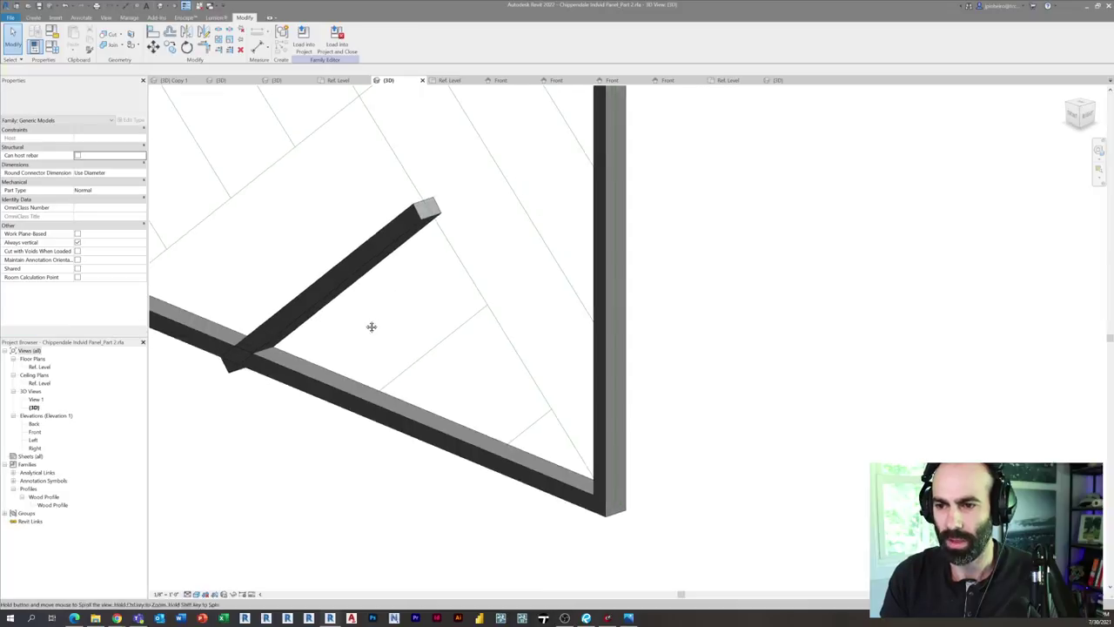
# Step: Create a Sweep along the middle diagonal reference line rising from the bottom rail, using the Wood Profile at a 90° angle
pyautogui.click(32, 18)
pyautogui.click(132, 39)
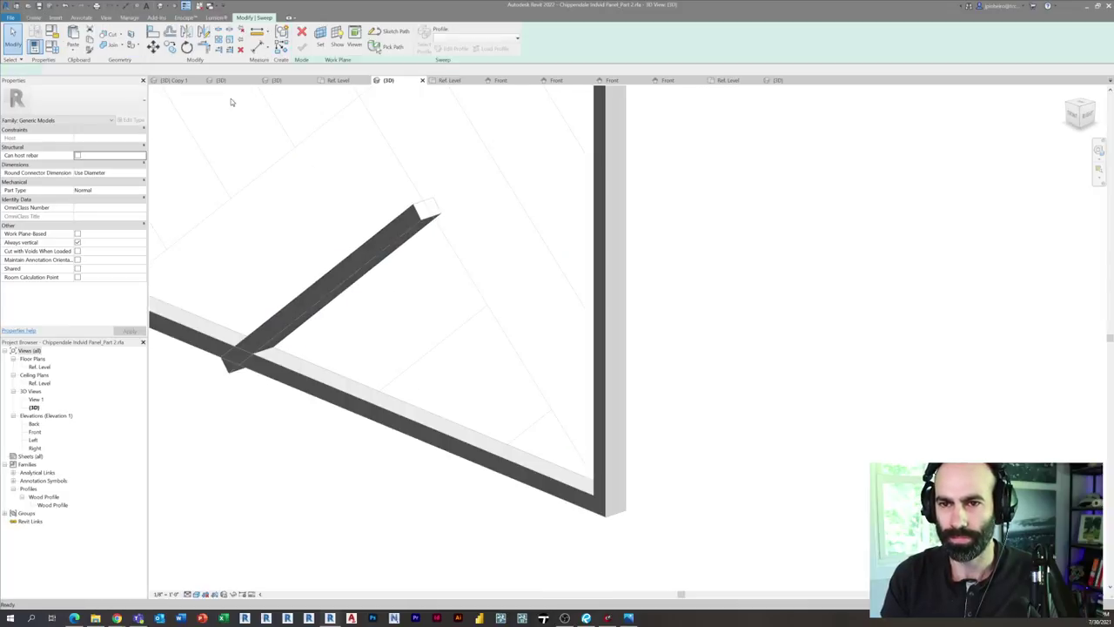
pyautogui.click(393, 47)
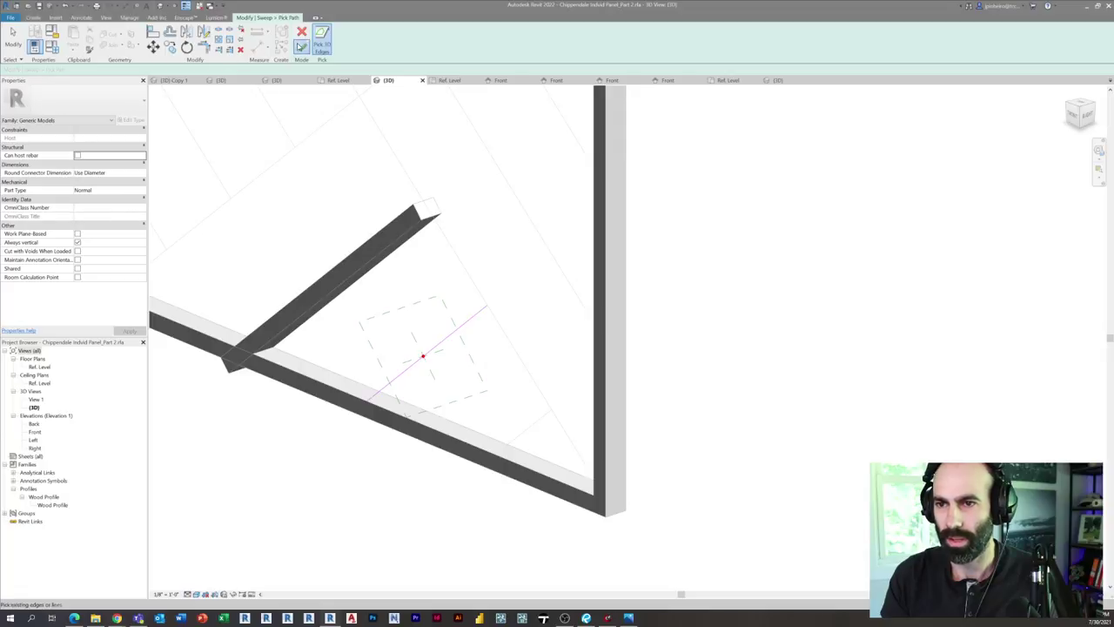
pyautogui.click(300, 45)
pyautogui.click(478, 38)
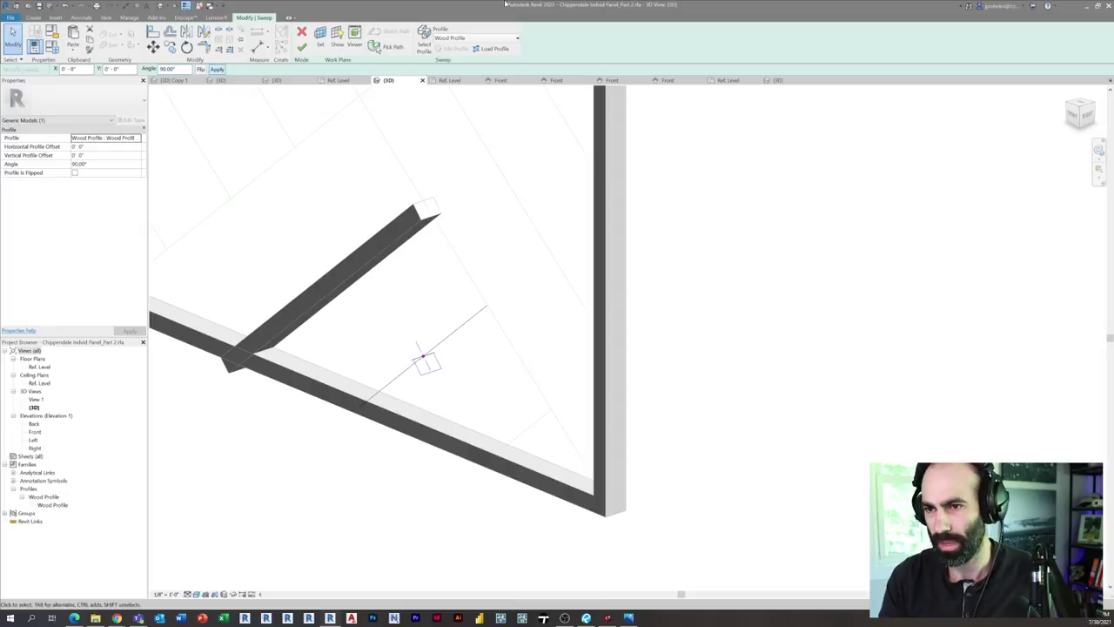
pyautogui.click(302, 47)
pyautogui.scroll(1, 408, 370)
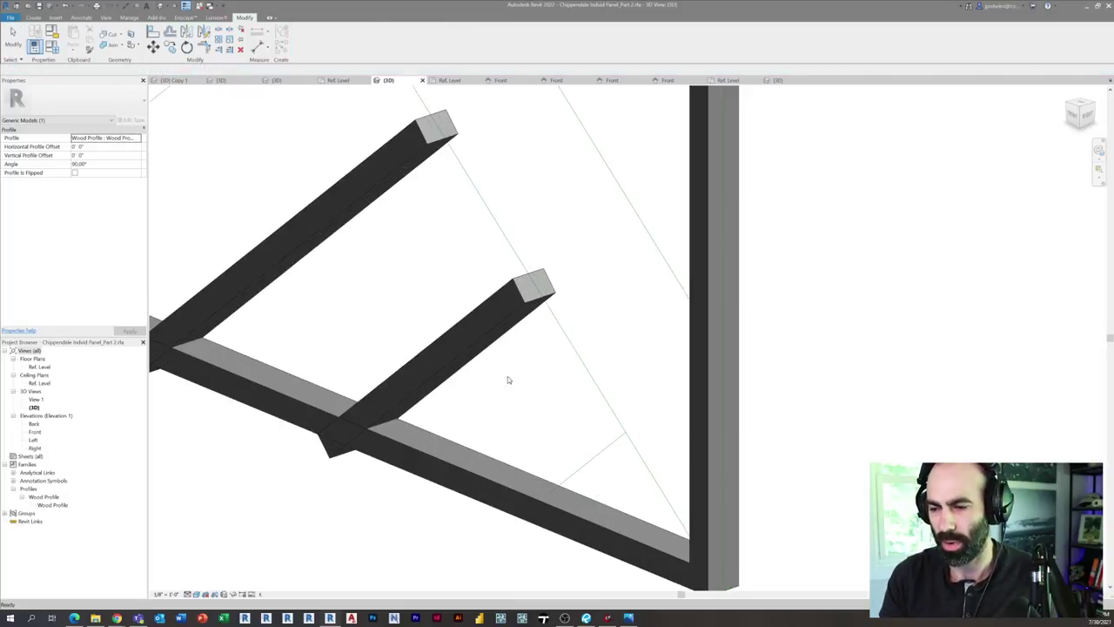
# Step: Examine where the lower end of the new diagonal sweep overlaps the bottom rail
pyautogui.click(479, 346)
pyautogui.scroll(-2, 479, 346)
pyautogui.moveTo(479, 346); pyautogui.dragTo(514, 358, button='middle')
pyautogui.keyDown('shift'); pyautogui.moveTo(441, 239); pyautogui.dragTo(391, 254, button='middle'); pyautogui.keyUp('shift')
pyautogui.press('Escape')
pyautogui.moveTo(478, 400); pyautogui.dragTo(469, 416, button='middle')
pyautogui.scroll(3, 470, 417)
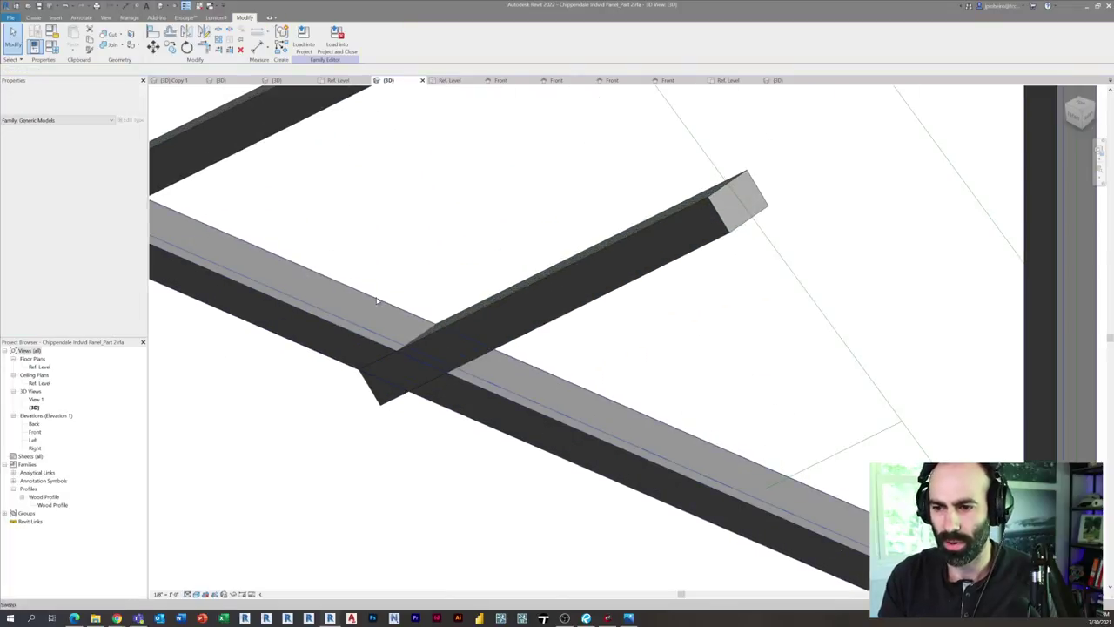
pyautogui.click(368, 360)
pyautogui.scroll(-3, 369, 360)
pyautogui.keyDown('shift'); pyautogui.moveTo(383, 479); pyautogui.dragTo(424, 478, button='middle'); pyautogui.keyUp('shift')
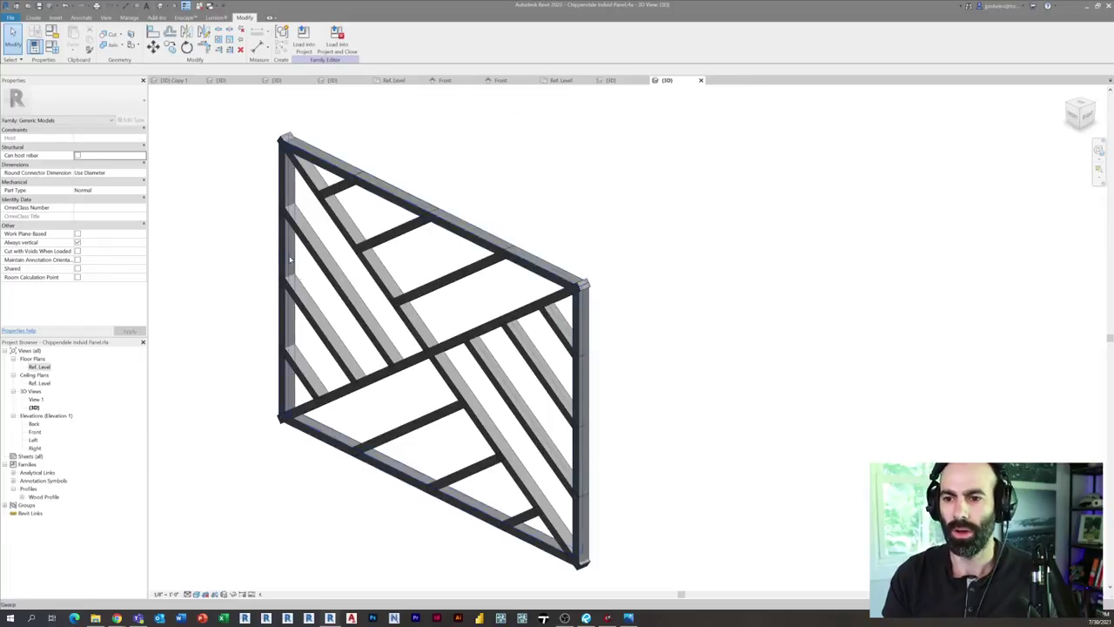
# Step: Show the completed panel in wireframe and examine how the diagonals meet the frame at its lower corner
pyautogui.scroll(5, 381, 330)
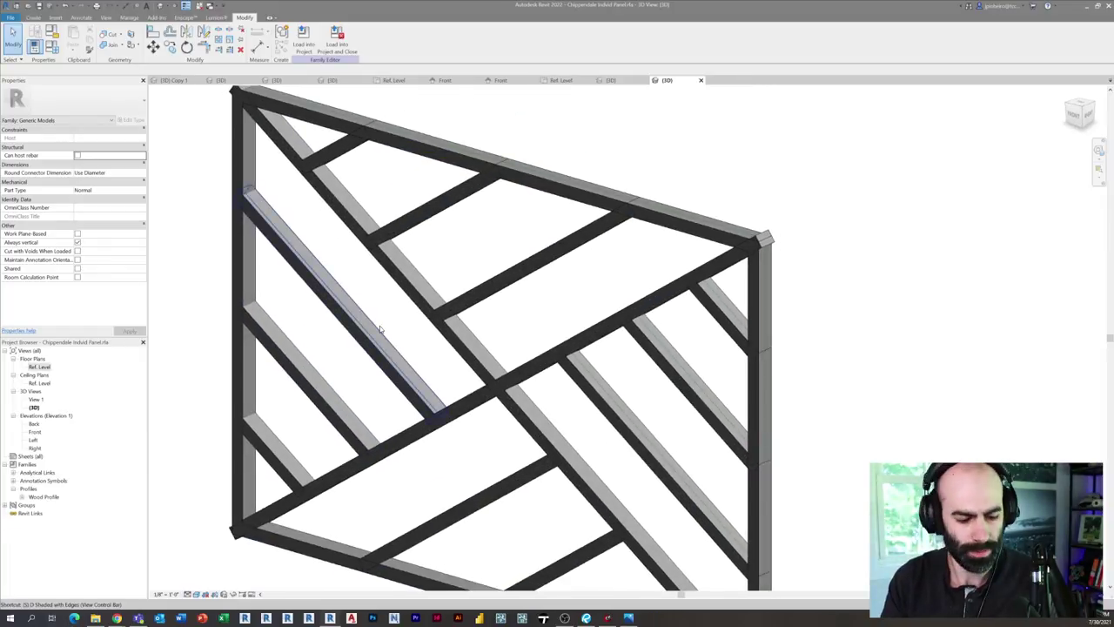
pyautogui.press('w')
pyautogui.press('f')
pyautogui.scroll(-2, 422, 296)
pyautogui.moveTo(436, 309)
pyautogui.keyDown('shift'); pyautogui.mouseDown(button='middle')
pyautogui.moveTo(588, 337)
pyautogui.moveTo(584, 514)
pyautogui.moveTo(232, 316)
pyautogui.mouseUp(button='middle'); pyautogui.keyUp('shift')
pyautogui.scroll(5, 588, 338)
pyautogui.scroll(3, 497, 403)
pyautogui.scroll(-4, 464, 416)
pyautogui.scroll(2, 359, 348)
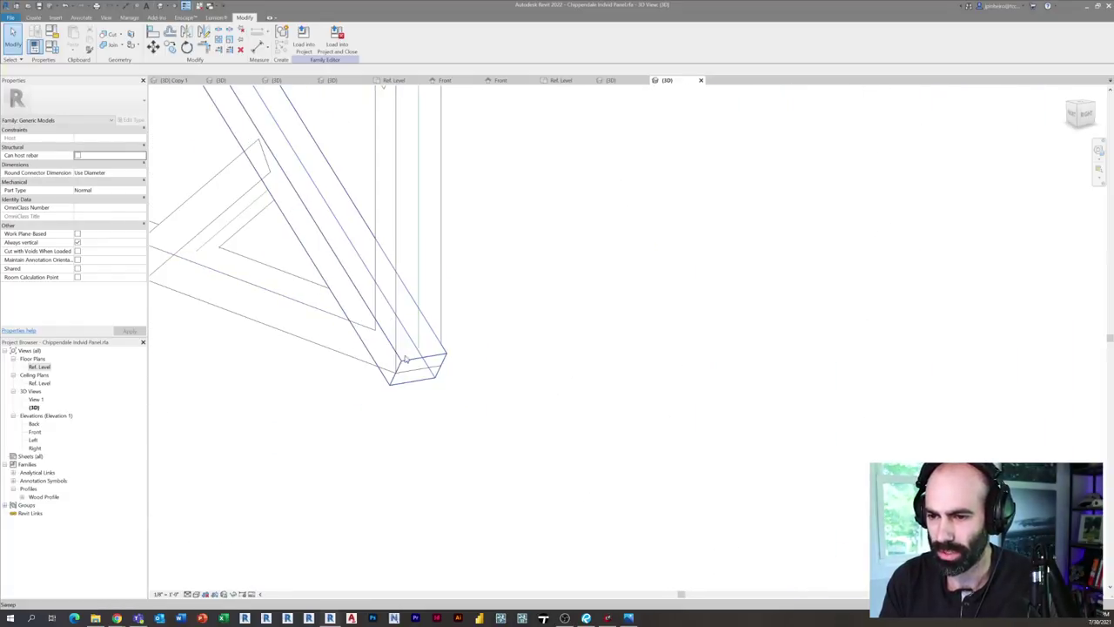
pyautogui.scroll(4, 409, 364)
pyautogui.scroll(-5, 412, 405)
pyautogui.moveTo(353, 295); pyautogui.dragTo(658, 391, button='middle')
pyautogui.scroll(3, 574, 460)
# Step: Set the profile angle of the shortest diagonal sweep above the bottom rail to 90°
pyautogui.click(595, 424)
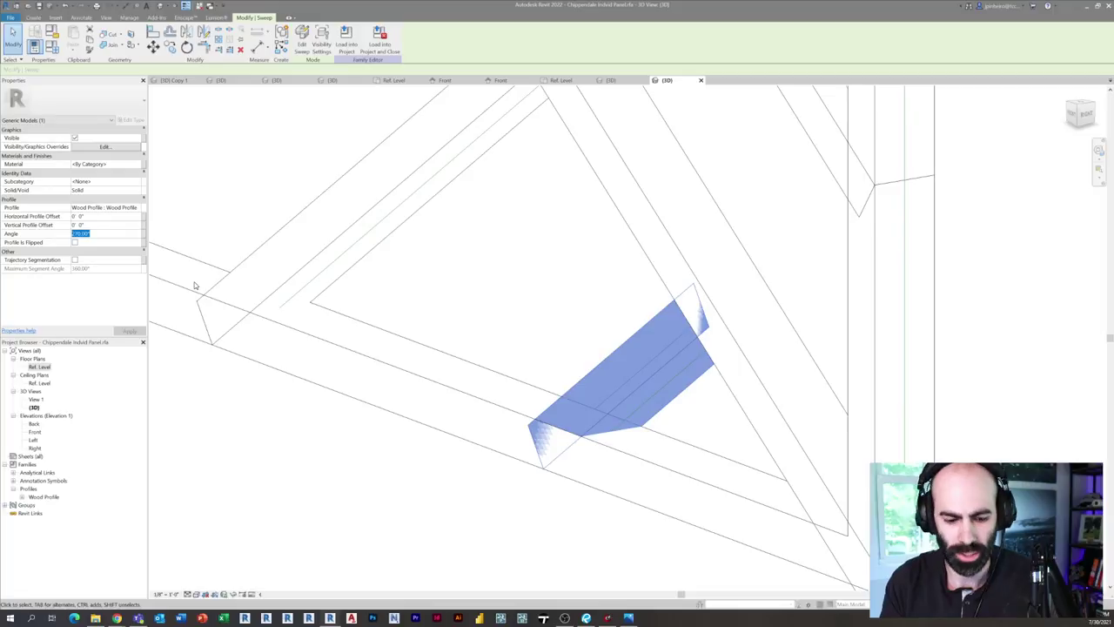
pyautogui.press('Delete')
pyautogui.hotkey('ctrl', 'z')
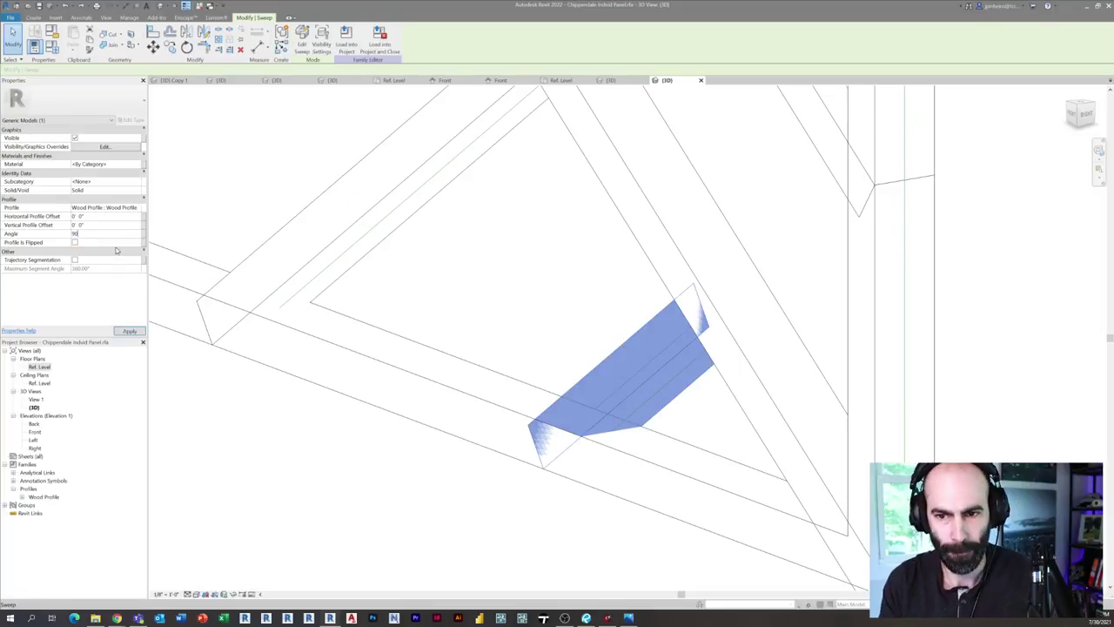
pyautogui.click(359, 417)
pyautogui.scroll(-1, 359, 418)
pyautogui.moveTo(359, 418); pyautogui.dragTo(387, 425, button='middle')
pyautogui.scroll(1, 584, 554)
pyautogui.click(551, 474)
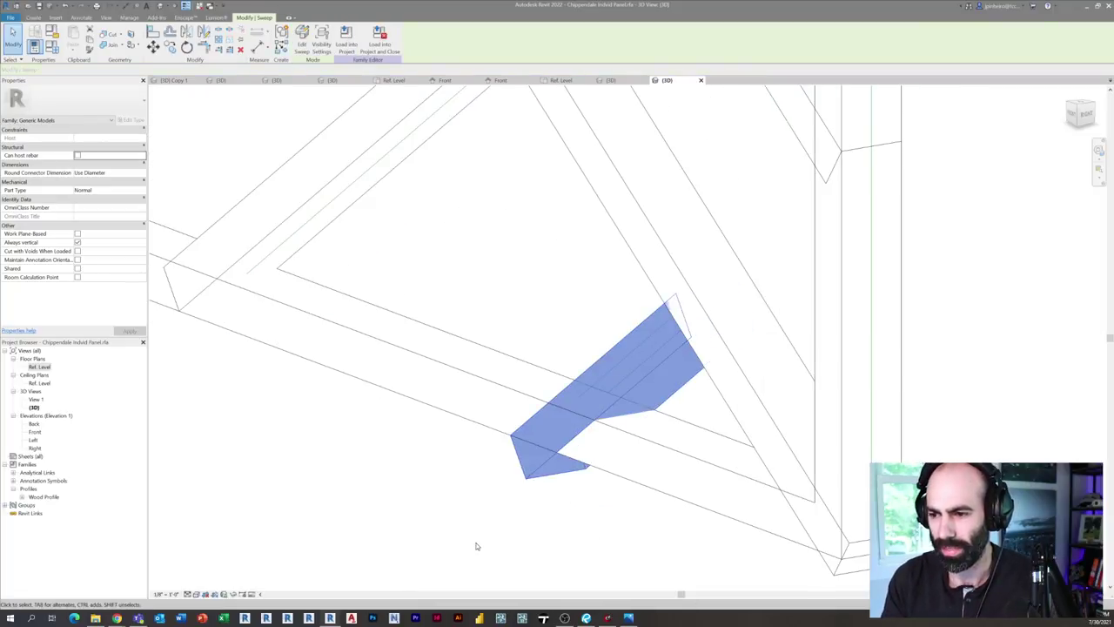
# Step: Join the geometry of the long descending diagonal with the adjoining upper diagonal braces, one pair at a time
pyautogui.scroll(-4, 480, 462)
pyautogui.click(475, 488)
pyautogui.keyDown('shift'); pyautogui.moveTo(476, 487); pyautogui.dragTo(551, 463, button='middle'); pyautogui.keyUp('shift')
pyautogui.scroll(-3, 587, 469)
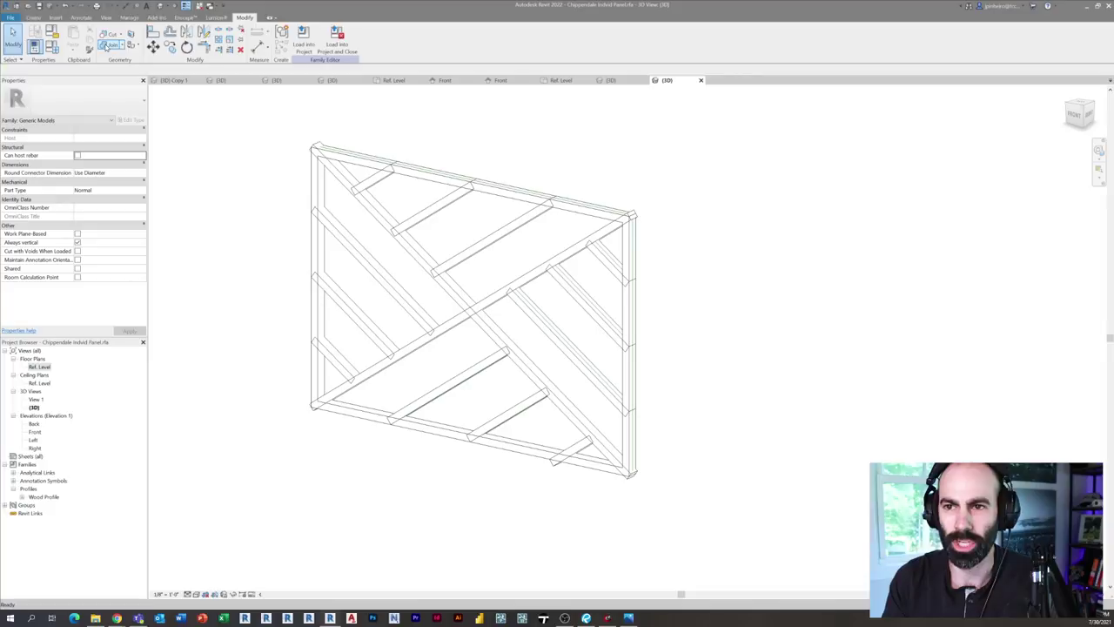
pyautogui.scroll(3, 517, 267)
pyautogui.click(386, 287)
pyautogui.click(391, 265)
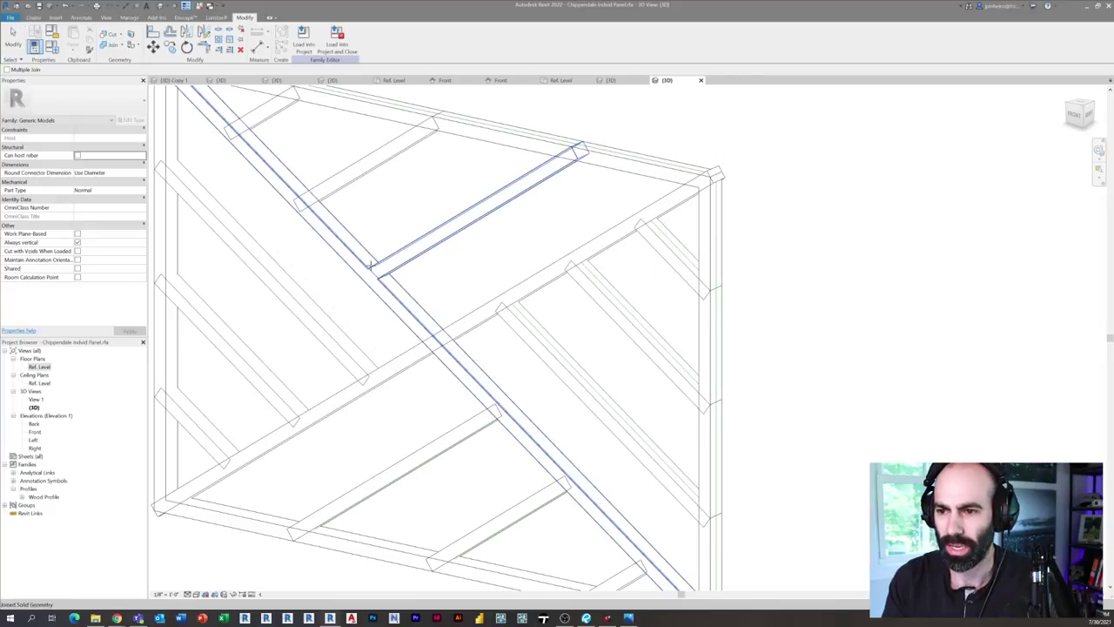
pyautogui.click(338, 229)
pyautogui.click(327, 208)
# Step: Use Multiple Join to join the remaining braces, both long diagonals and the outer frame into one solid
pyautogui.scroll(-2, 323, 255)
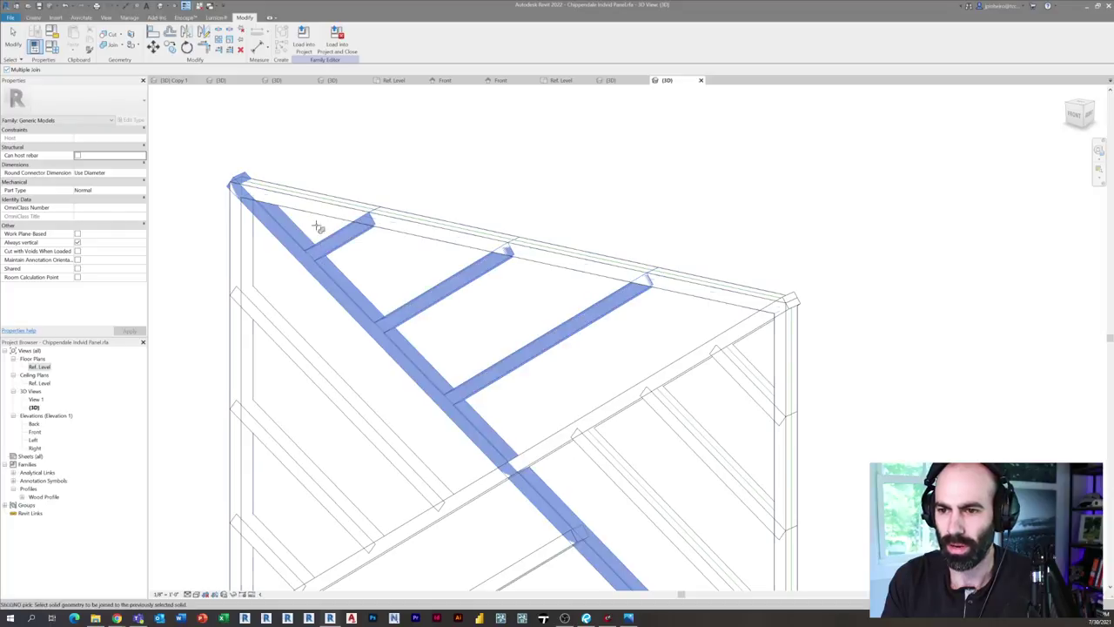
pyautogui.moveTo(307, 451); pyautogui.dragTo(347, 183, button='middle')
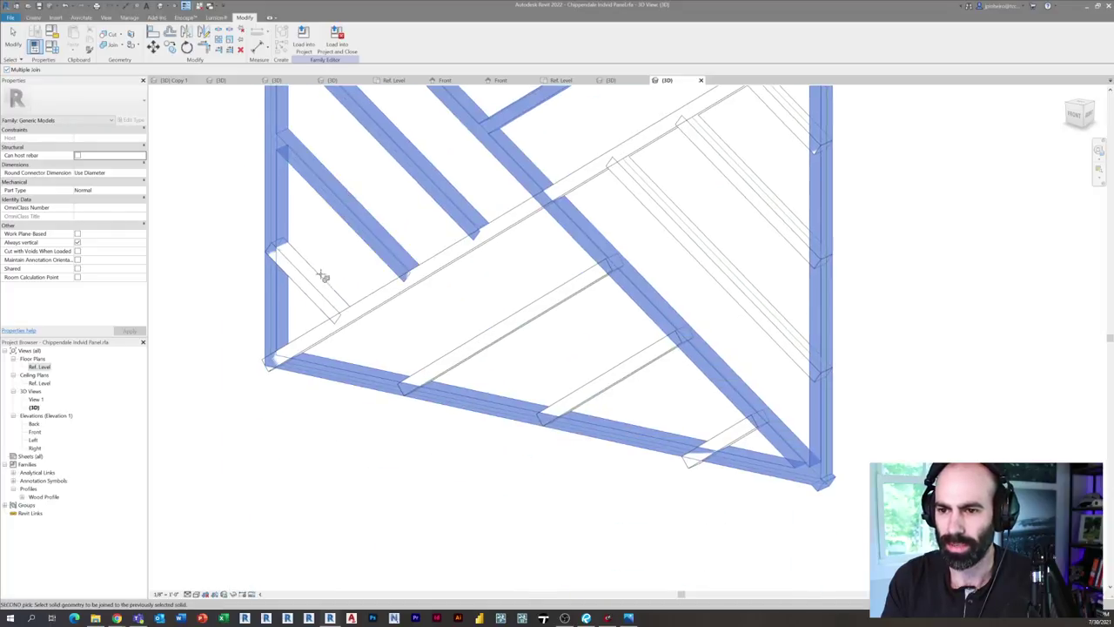
pyautogui.click(352, 321)
pyautogui.click(446, 377)
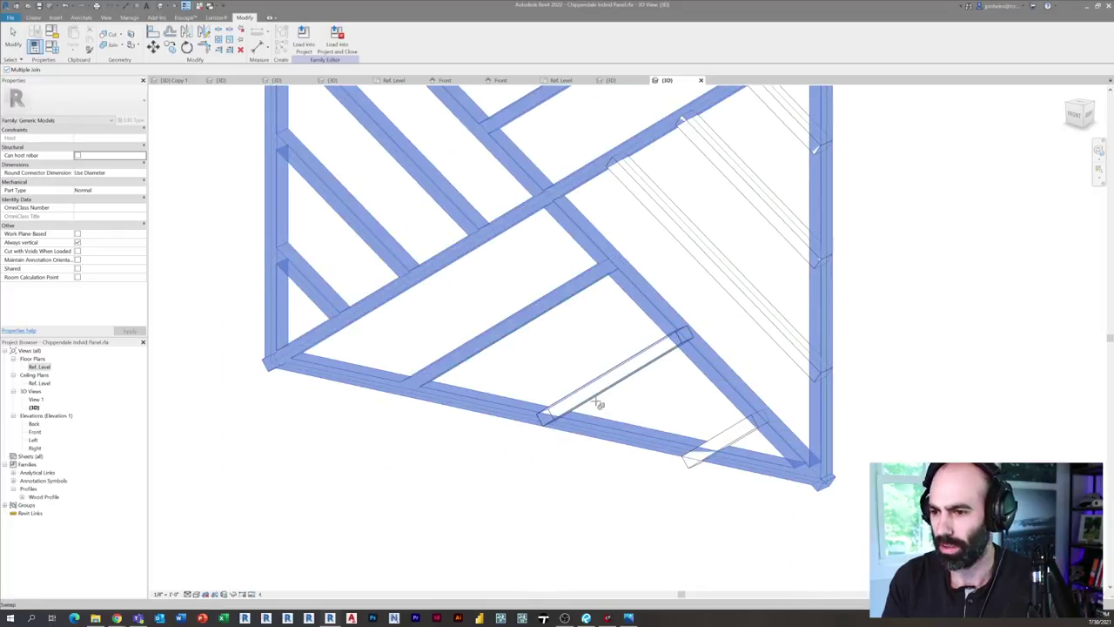
pyautogui.click(787, 300)
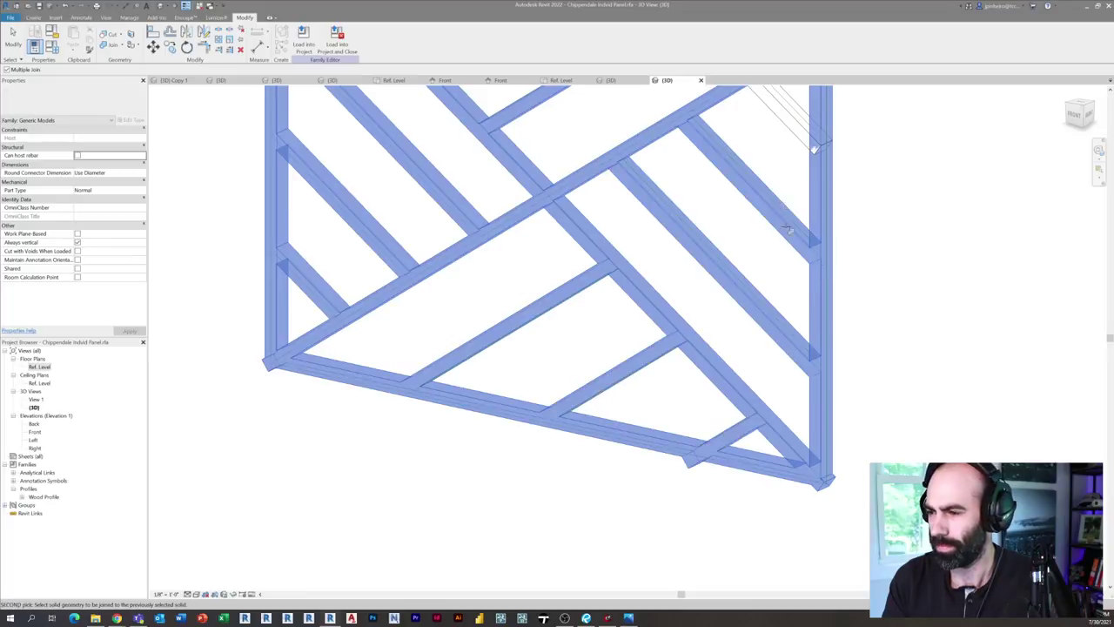
pyautogui.moveTo(813, 149); pyautogui.dragTo(724, 304, button='middle')
pyautogui.scroll(-2, 740, 268)
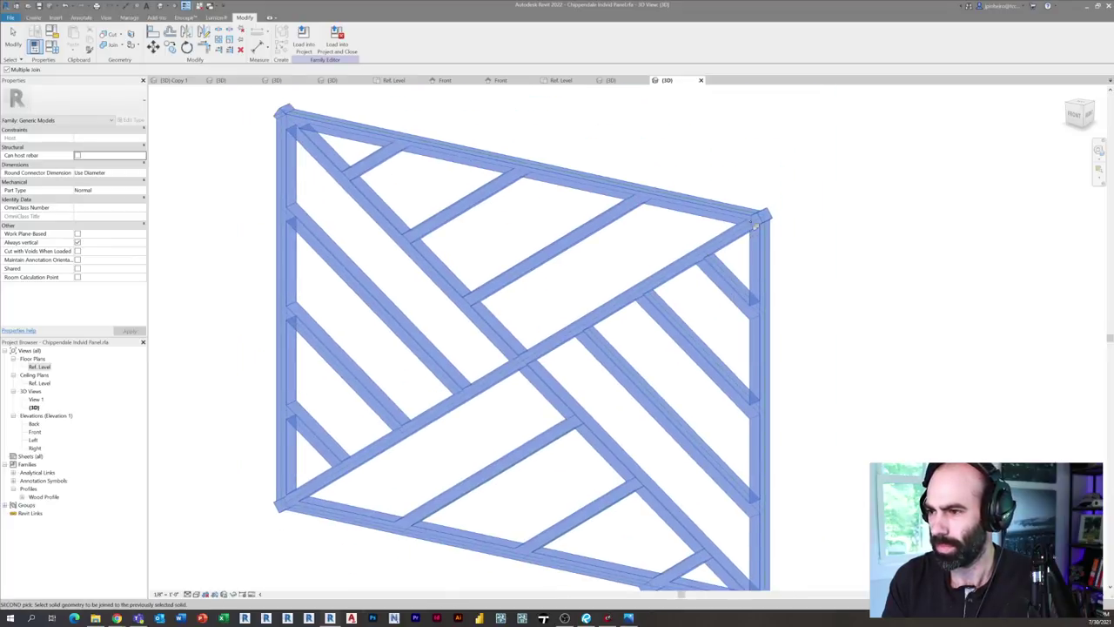
pyautogui.press('Escape')
# Step: Inspect the joined panel for diagonal ends protruding beyond the frame at its corners and bottom rail
pyautogui.scroll(-2, 740, 271)
pyautogui.keyDown('shift'); pyautogui.moveTo(835, 209); pyautogui.dragTo(682, 266, button='middle'); pyautogui.keyUp('shift')
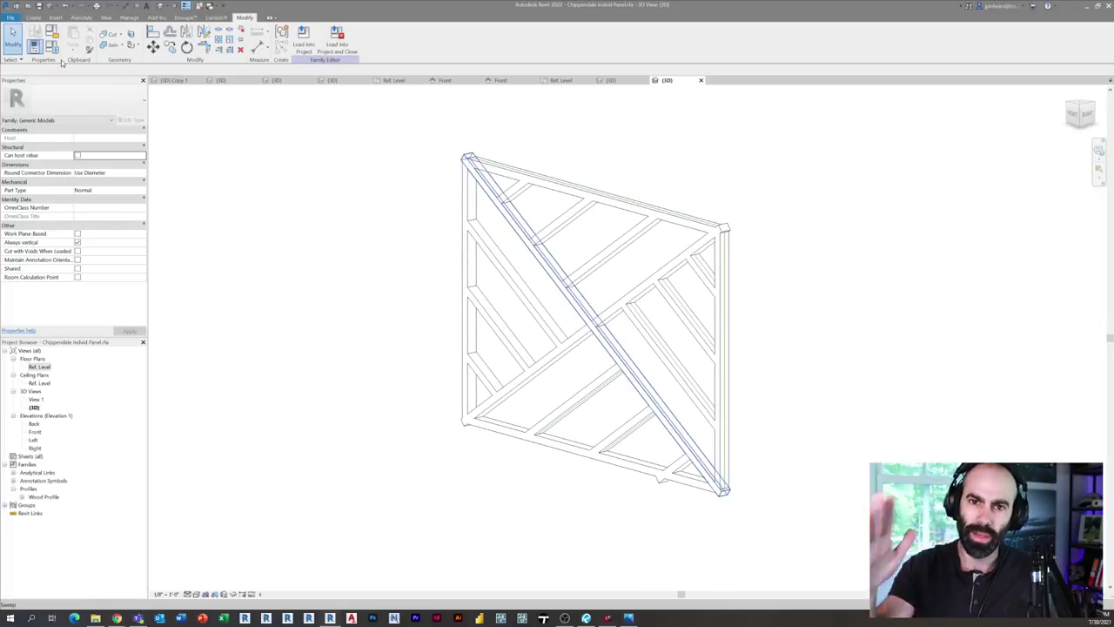
pyautogui.scroll(5, 707, 246)
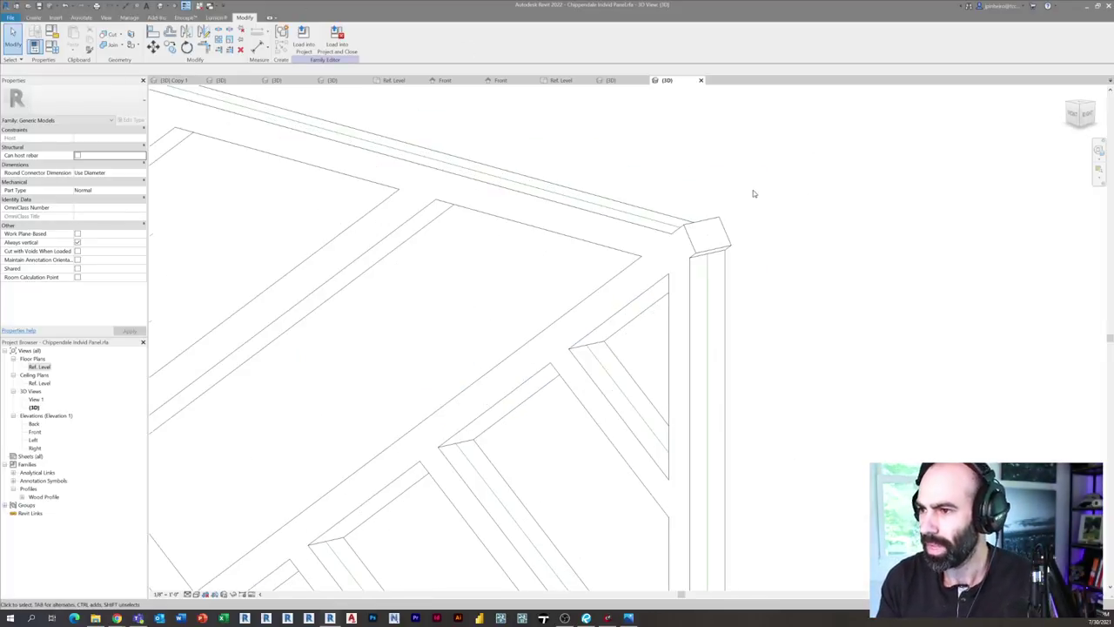
pyautogui.scroll(-5, 788, 313)
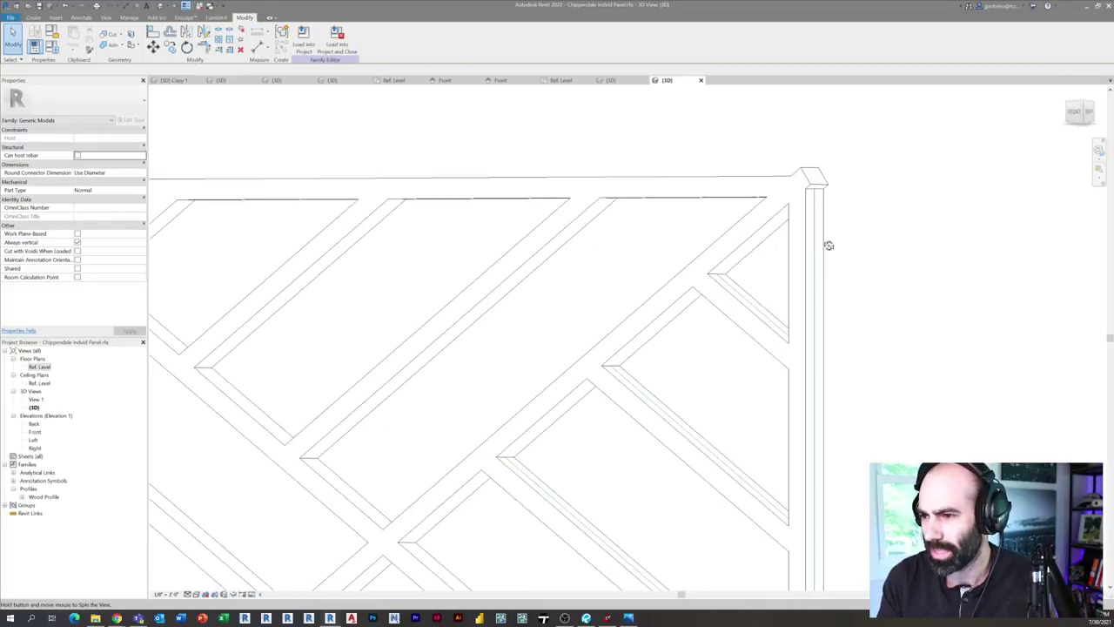
pyautogui.scroll(6, 747, 508)
pyautogui.scroll(2, 730, 472)
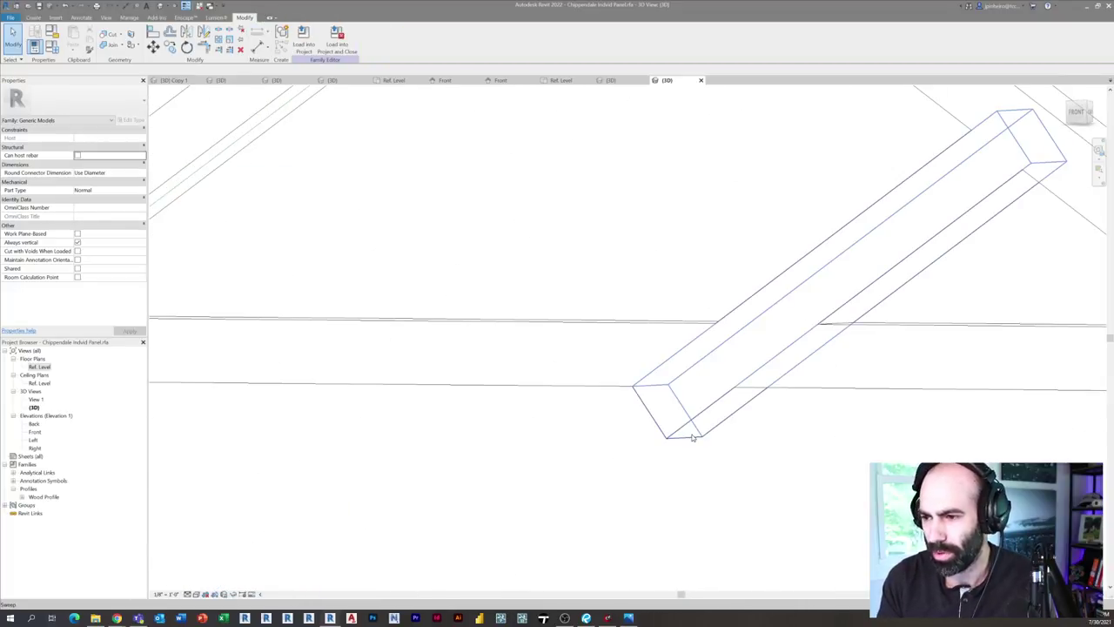
pyautogui.scroll(-3, 693, 436)
pyautogui.keyDown('shift'); pyautogui.moveTo(756, 463); pyautogui.dragTo(899, 432, button='middle'); pyautogui.keyUp('shift')
pyautogui.scroll(-2, 671, 433)
pyautogui.scroll(3, 855, 435)
pyautogui.scroll(-5, 800, 447)
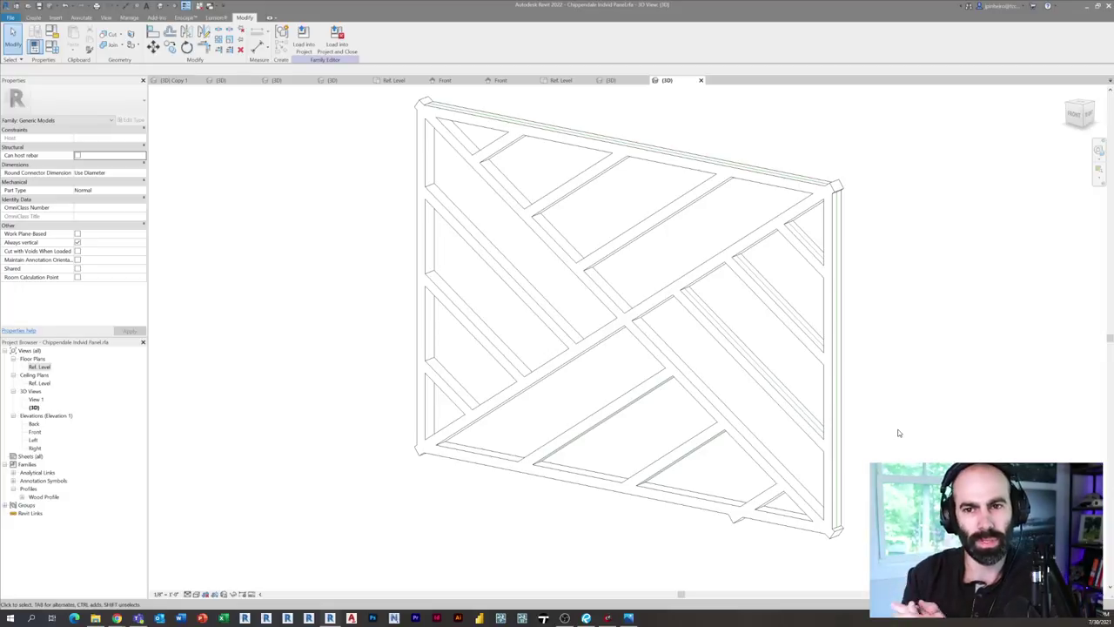
pyautogui.keyDown('shift'); pyautogui.moveTo(899, 433); pyautogui.dragTo(235, 199, button='middle'); pyautogui.keyUp('shift')
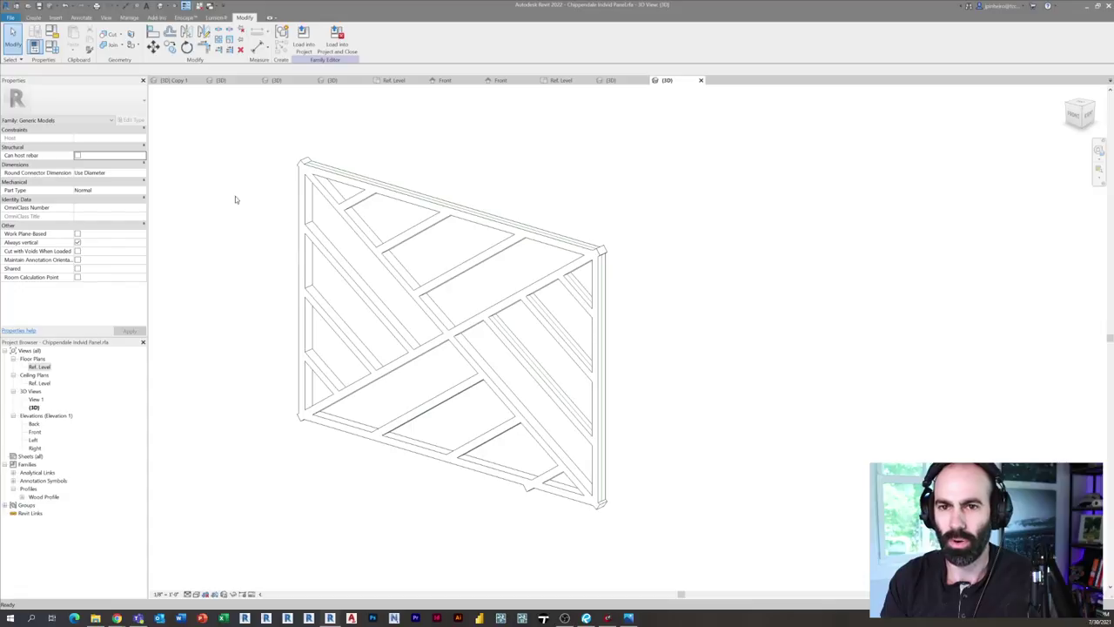
# Step: Start a Void Sweep and pick the reference lines around the panel's outer frame as its path
pyautogui.click(33, 18)
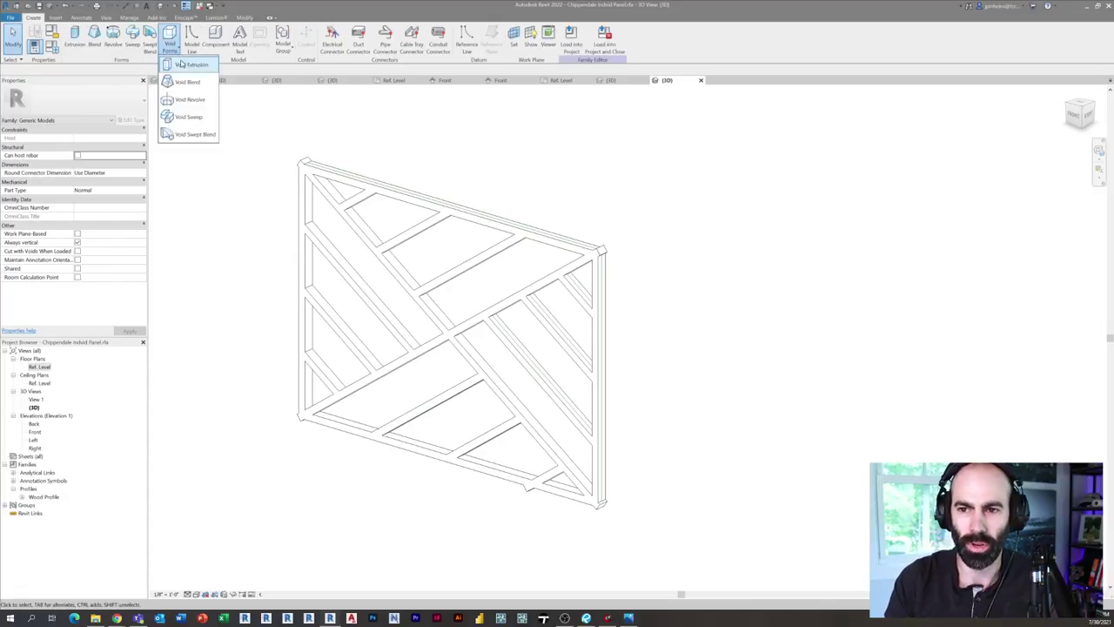
pyautogui.click(187, 114)
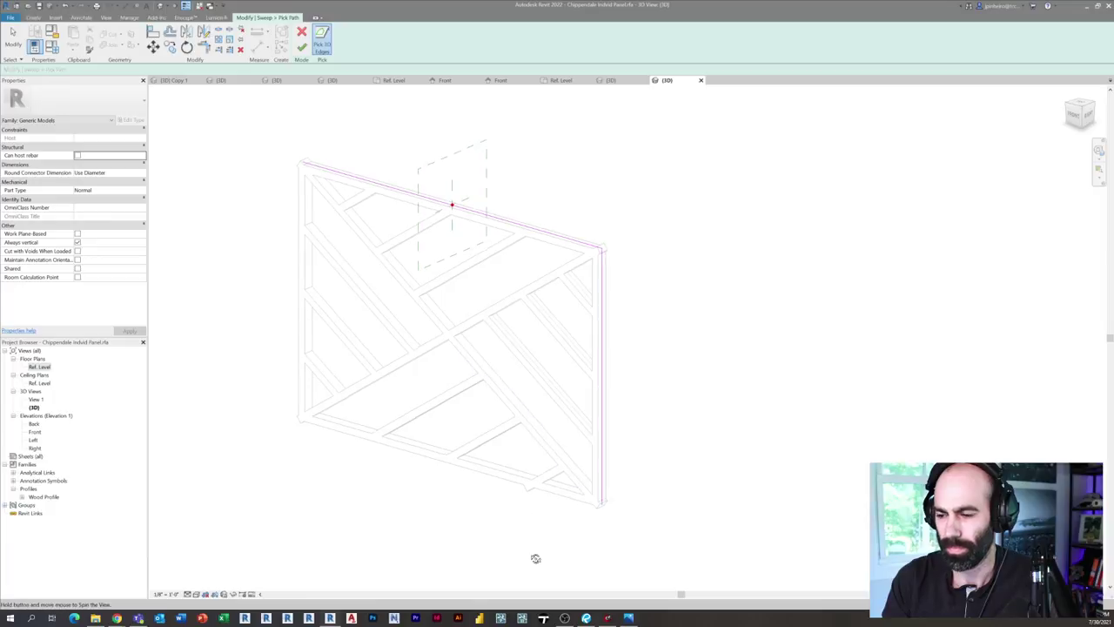
pyautogui.keyDown('shift'); pyautogui.moveTo(535, 558); pyautogui.dragTo(654, 436, button='middle'); pyautogui.keyUp('shift')
pyautogui.scroll(4, 567, 430)
pyautogui.scroll(-4, 570, 436)
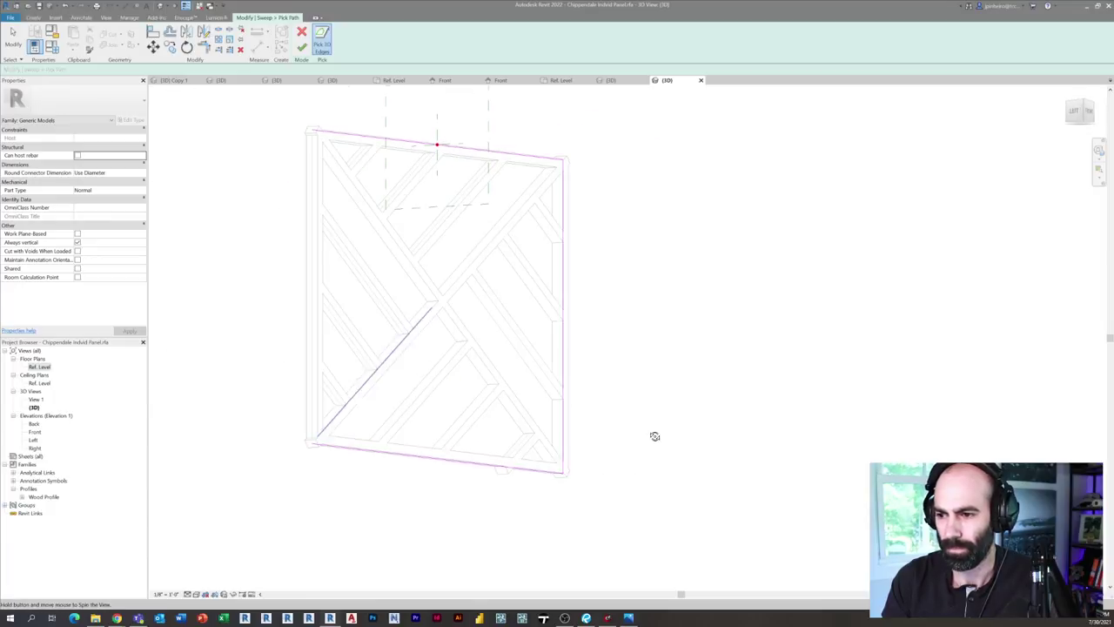
pyautogui.scroll(3, 311, 376)
pyautogui.click(296, 393)
pyautogui.scroll(-3, 296, 393)
pyautogui.keyDown('shift'); pyautogui.moveTo(392, 396); pyautogui.dragTo(475, 466, button='middle'); pyautogui.keyUp('shift')
pyautogui.keyDown('shift'); pyautogui.moveTo(604, 308); pyautogui.dragTo(356, 58, button='middle'); pyautogui.keyUp('shift')
pyautogui.scroll(3, 516, 299)
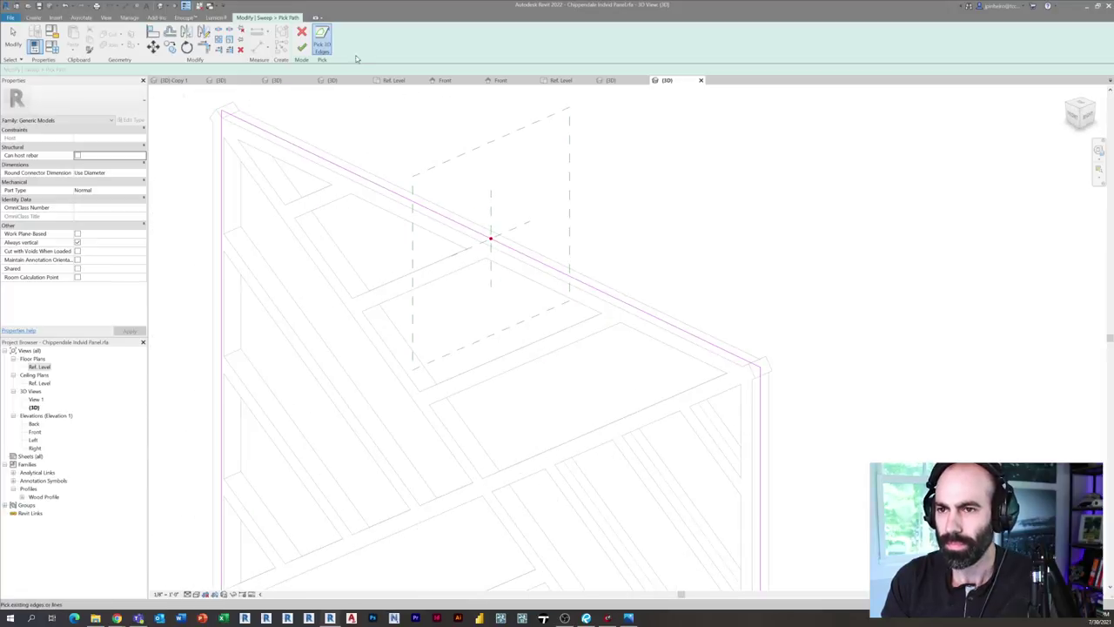
# Step: Assign the Wood Profile to the void sweep, set its angle to 90° and finish the sweep
pyautogui.click(489, 41)
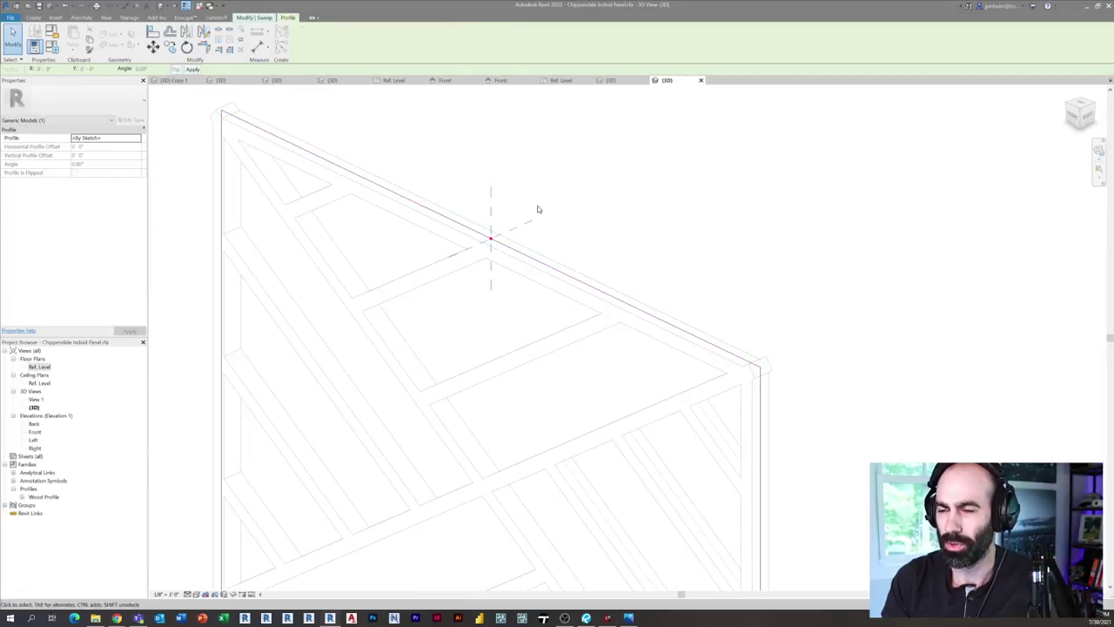
pyautogui.moveTo(538, 209); pyautogui.dragTo(513, 219, button='middle')
pyautogui.press('Escape')
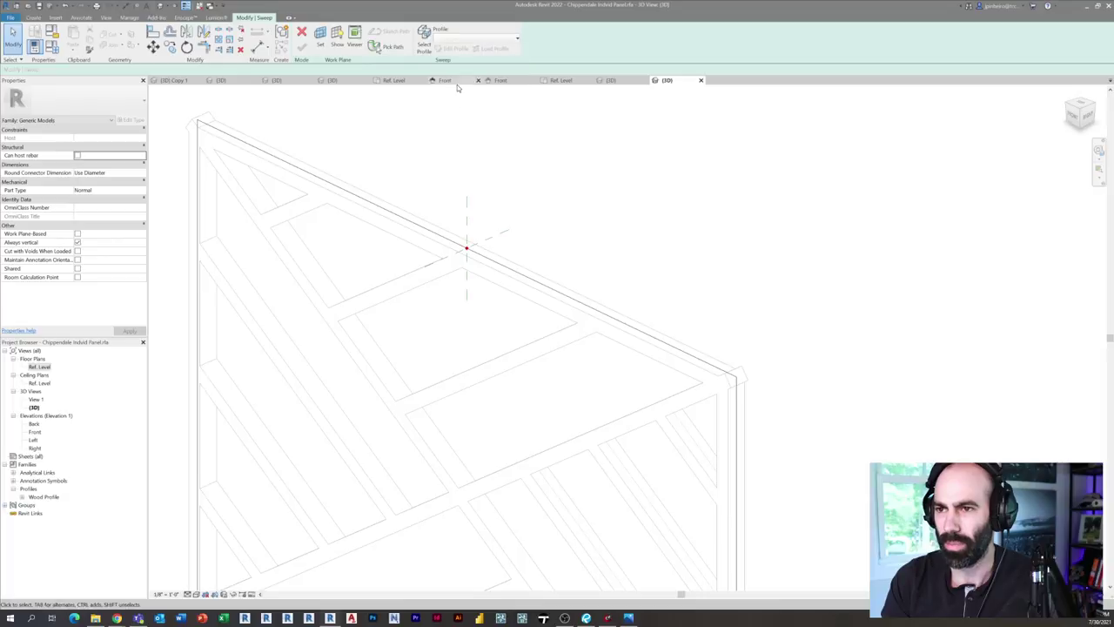
pyautogui.moveTo(506, 177); pyautogui.dragTo(433, 165, button='middle')
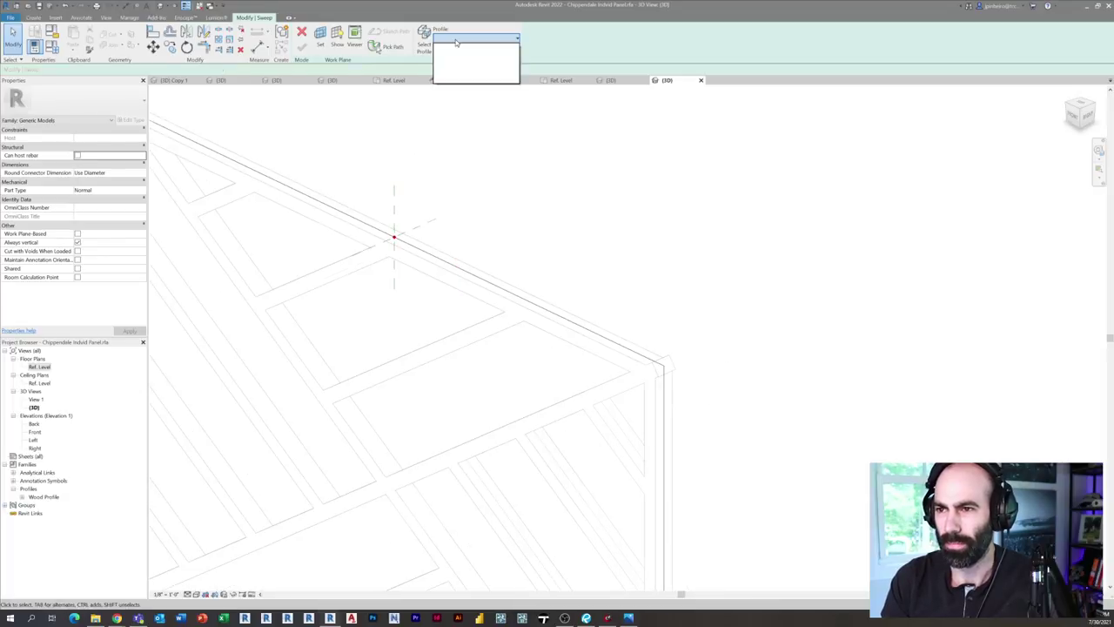
pyautogui.click(456, 42)
pyautogui.scroll(3, 410, 249)
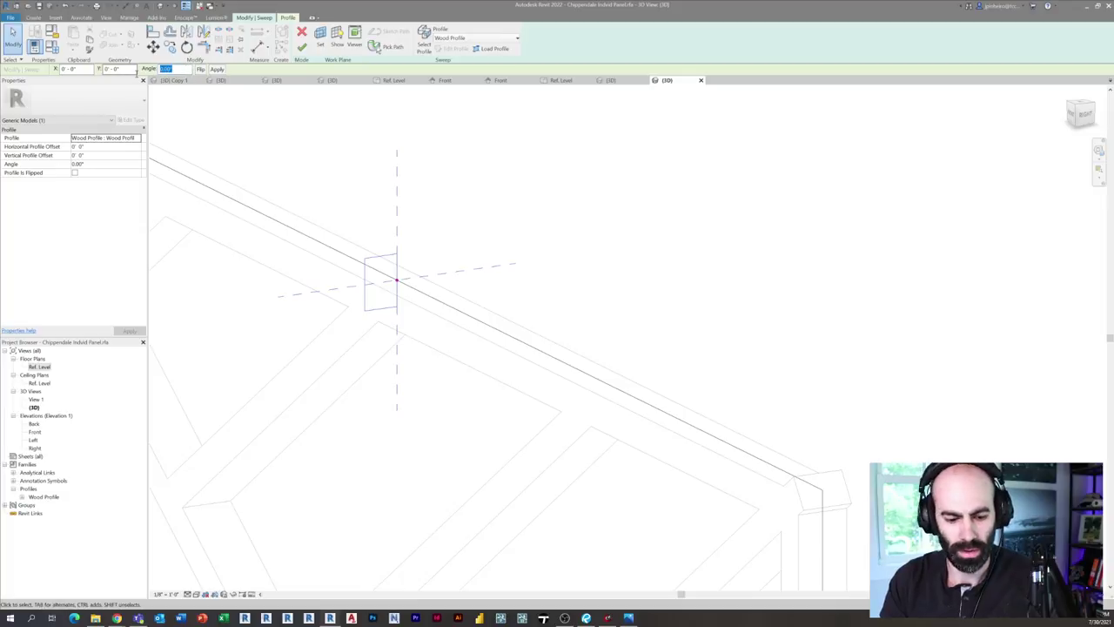
pyautogui.press('Escape')
pyautogui.keyDown('shift'); pyautogui.moveTo(439, 280); pyautogui.dragTo(397, 187, button='middle'); pyautogui.keyUp('shift')
pyautogui.click(302, 48)
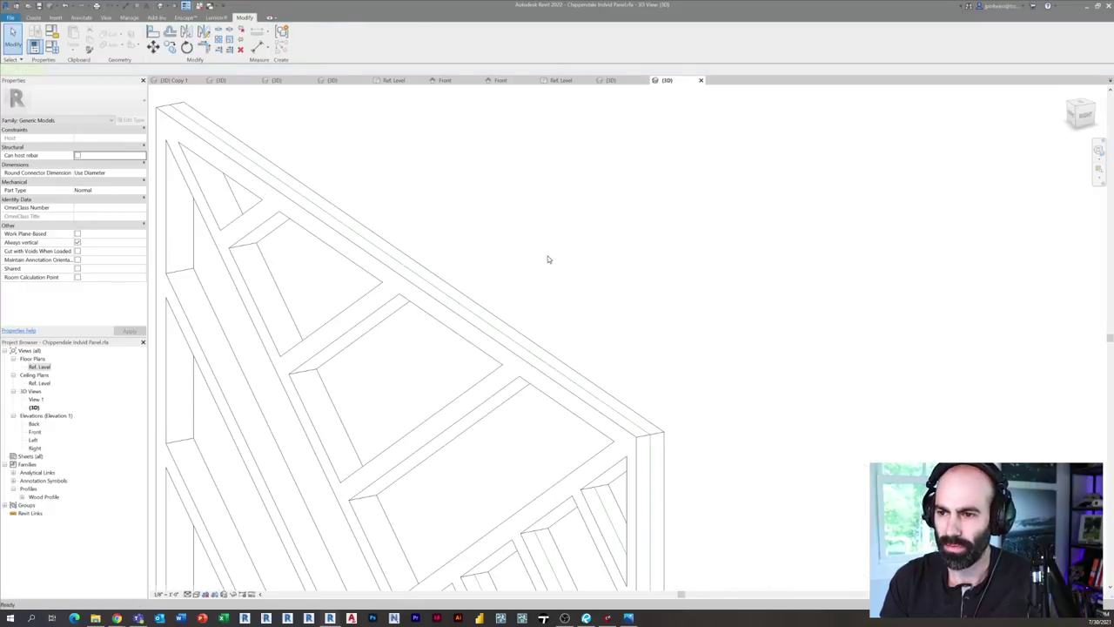
# Step: Inspect the void sweep around the frame's outer corner and view the trimmed panel in the shaded display style
pyautogui.keyDown('shift'); pyautogui.moveTo(548, 256); pyautogui.dragTo(771, 323, button='middle'); pyautogui.keyUp('shift')
pyautogui.scroll(3, 687, 341)
pyautogui.scroll(1, 686, 341)
pyautogui.keyDown('shift'); pyautogui.moveTo(687, 341); pyautogui.dragTo(699, 306, button='middle'); pyautogui.keyUp('shift')
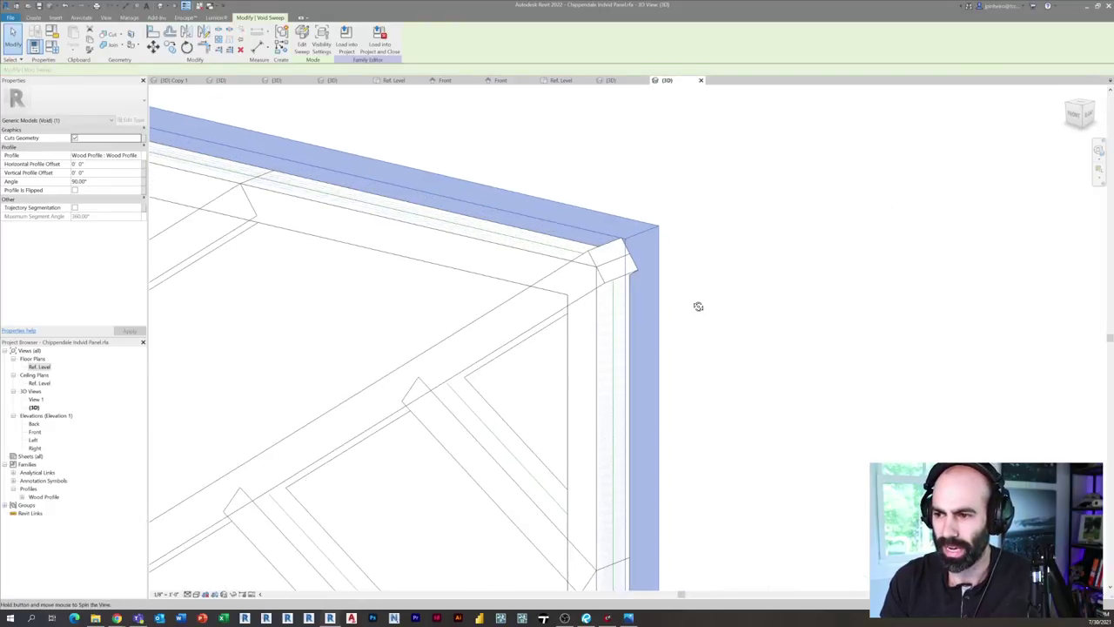
pyautogui.press('s')
pyautogui.press('d')
pyautogui.scroll(-3, 694, 304)
pyautogui.press('Escape')
pyautogui.scroll(-2, 715, 309)
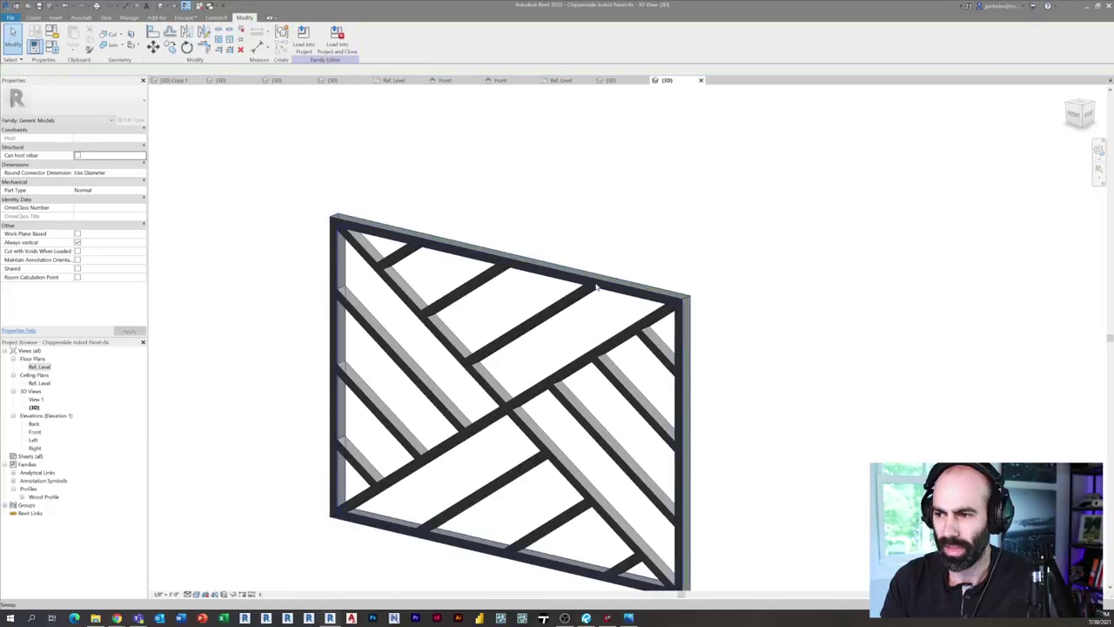
# Step: Examine the trimmed panel's frame corners and diagonal ends from several angles in the 3D view
pyautogui.scroll(3, 355, 234)
pyautogui.moveTo(363, 283); pyautogui.dragTo(386, 97, button='middle')
pyautogui.moveTo(604, 532); pyautogui.dragTo(471, 132, button='middle')
pyautogui.moveTo(661, 347)
pyautogui.keyDown('shift'); pyautogui.mouseDown(button='middle')
pyautogui.moveTo(873, 378)
pyautogui.moveTo(768, 395)
pyautogui.moveTo(563, 356)
pyautogui.moveTo(637, 362)
pyautogui.moveTo(628, 371)
pyautogui.mouseUp(button='middle'); pyautogui.keyUp('shift')
pyautogui.moveTo(580, 247); pyautogui.dragTo(607, 448, button='middle')
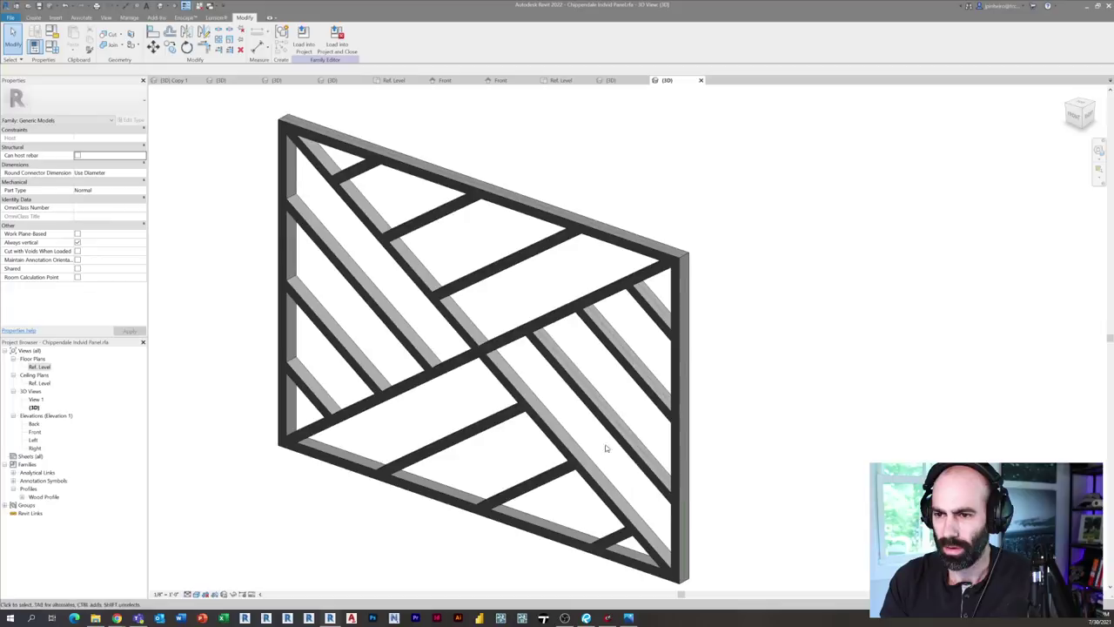
# Step: In the Front elevation, flex the panel by moving its top reference plane up to a height of about 3' - 7 1/2"
pyautogui.click(209, 7)
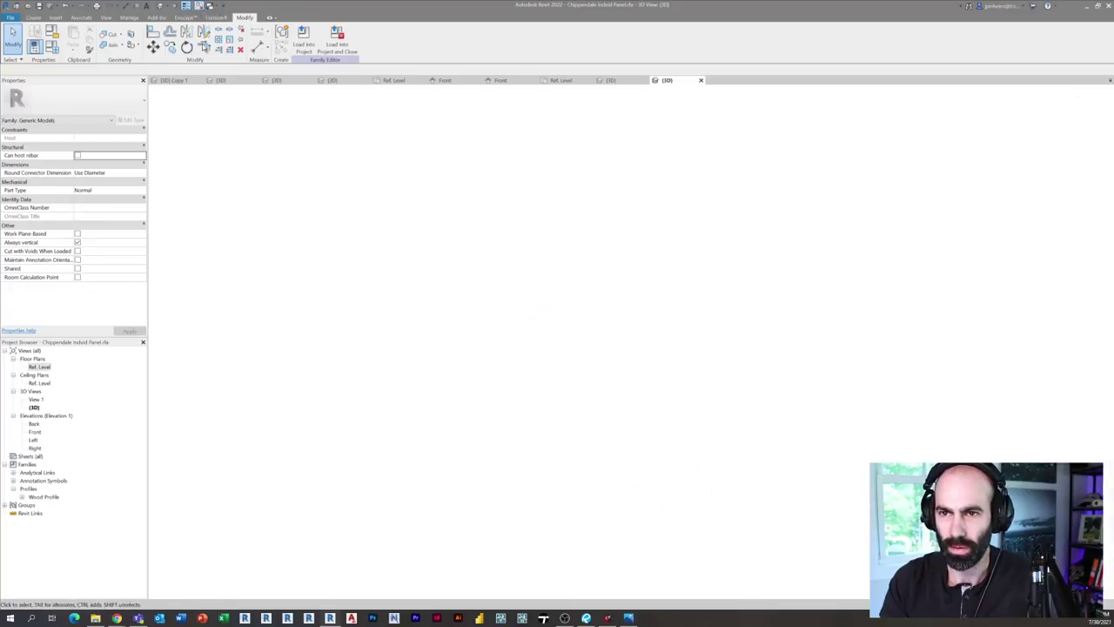
pyautogui.doubleClick(37, 433)
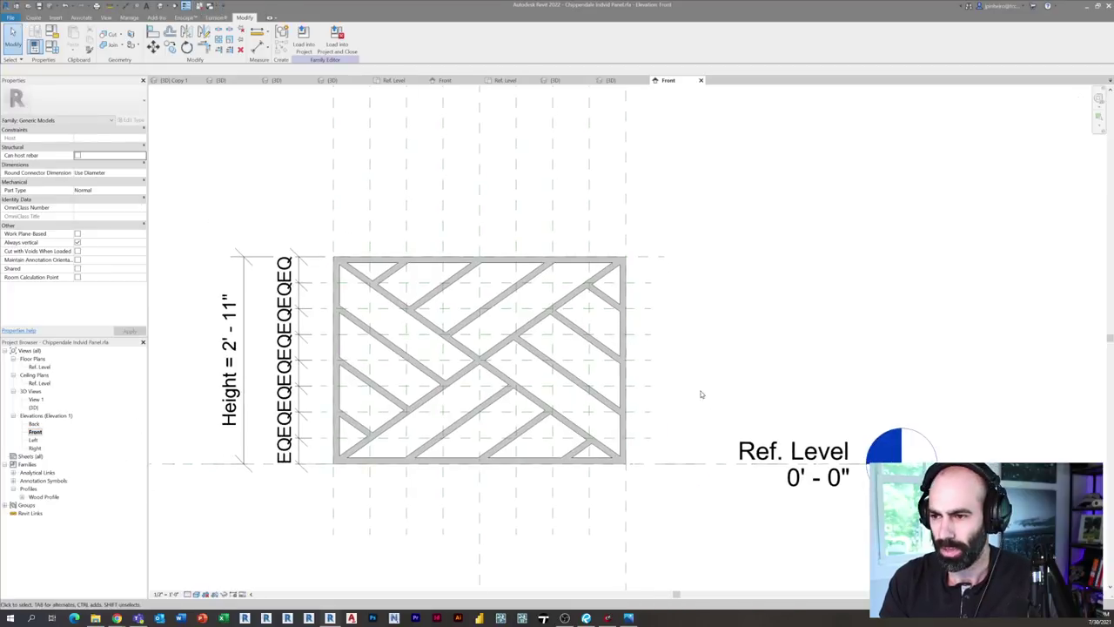
pyautogui.click(630, 276)
pyautogui.click(656, 260)
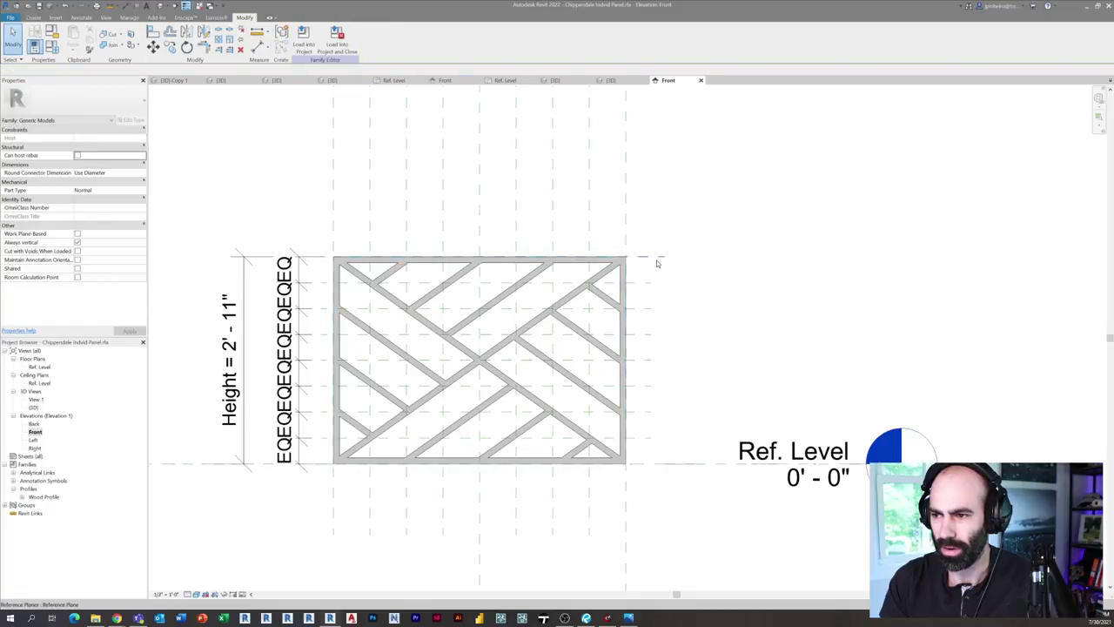
pyautogui.scroll(3, 656, 261)
pyautogui.click(628, 258)
pyautogui.scroll(-2, 628, 258)
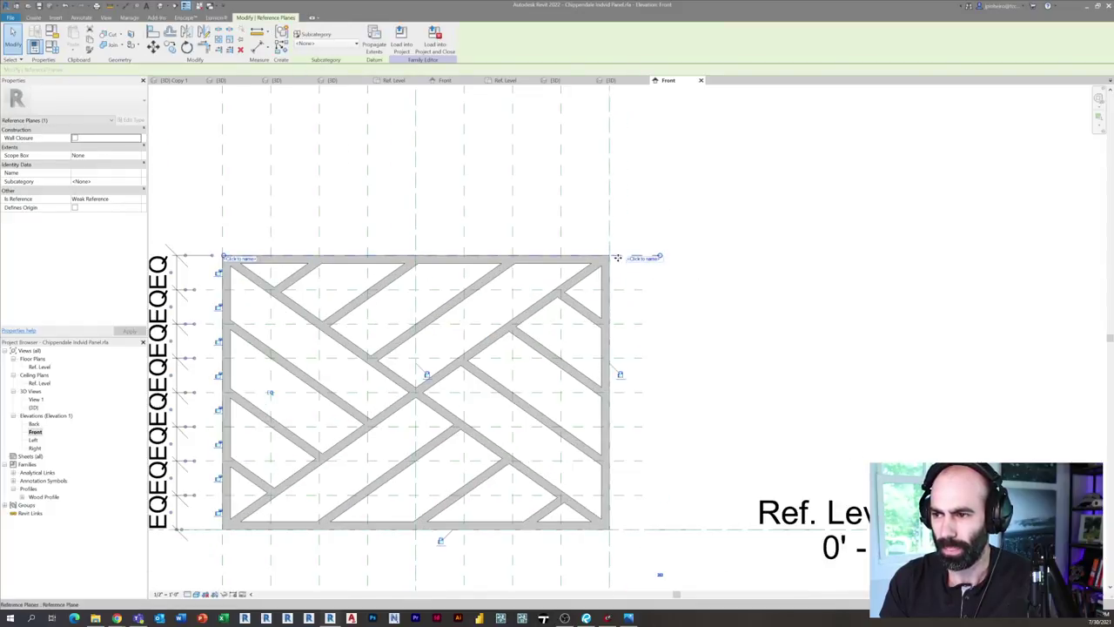
pyautogui.scroll(2, 617, 258)
pyautogui.moveTo(604, 137); pyautogui.dragTo(602, 136)
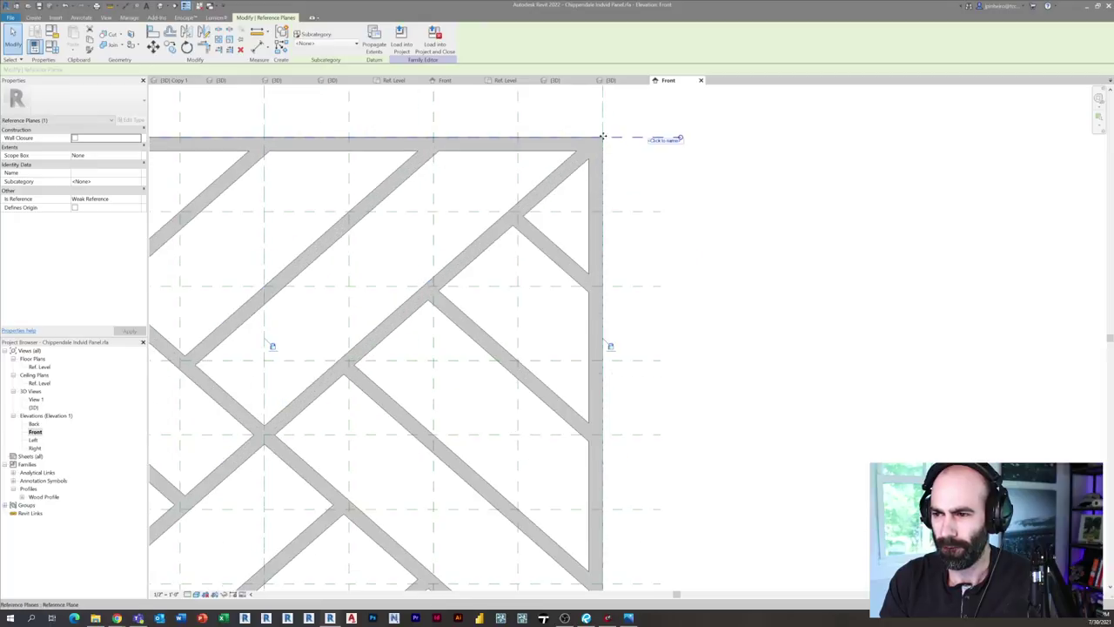
# Step: Flex the panel's width by moving its right-edge reference plane inward and outward, leaving the panel slightly wider
pyautogui.scroll(-3, 629, 208)
pyautogui.moveTo(664, 229); pyautogui.dragTo(699, 239, button='middle')
pyautogui.scroll(1, 699, 239)
pyautogui.click(653, 158)
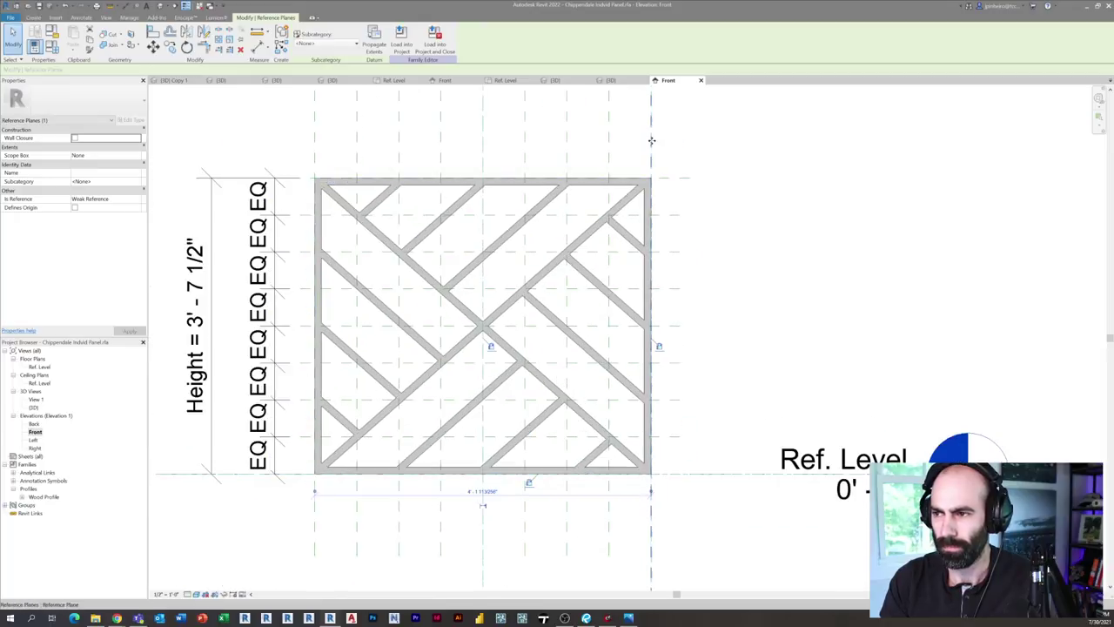
pyautogui.moveTo(727, 138); pyautogui.dragTo(562, 160)
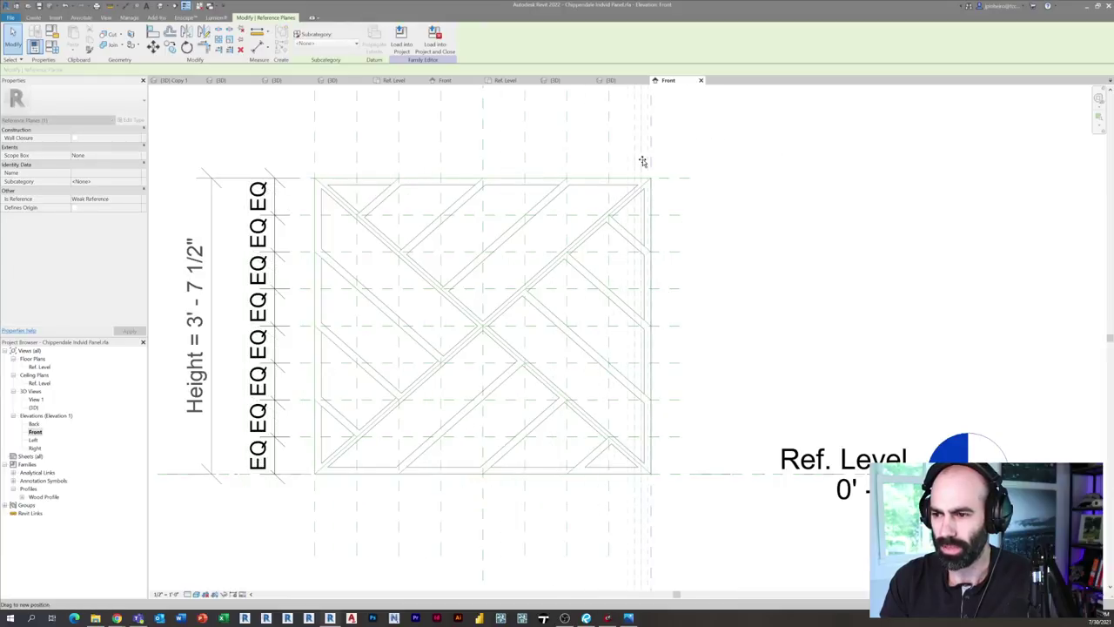
pyautogui.moveTo(642, 161); pyautogui.dragTo(691, 178)
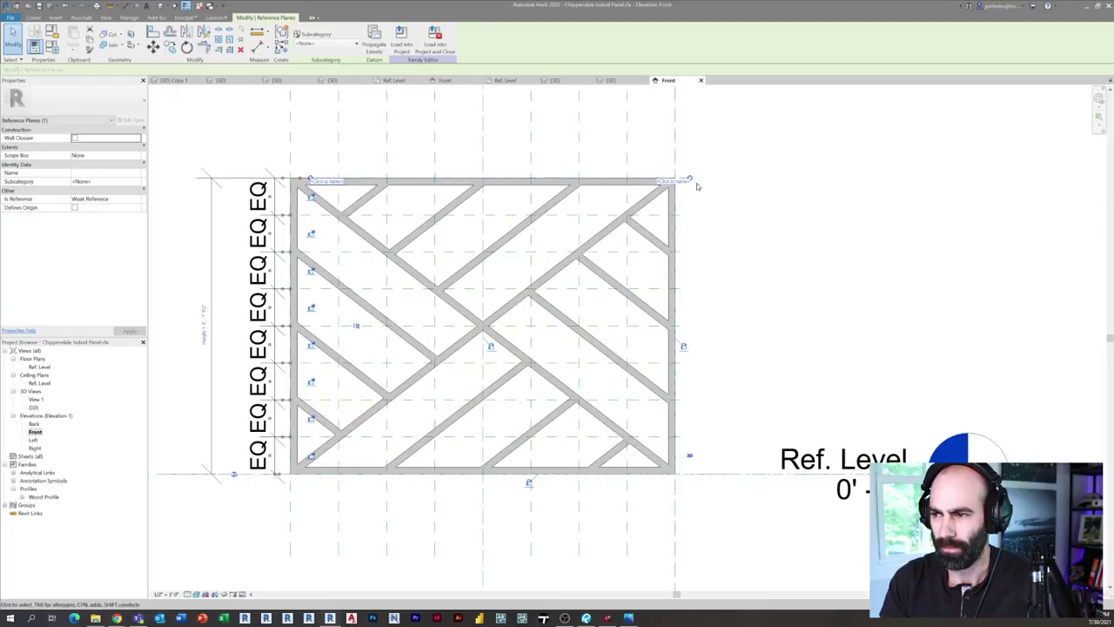
pyautogui.scroll(-3, 668, 302)
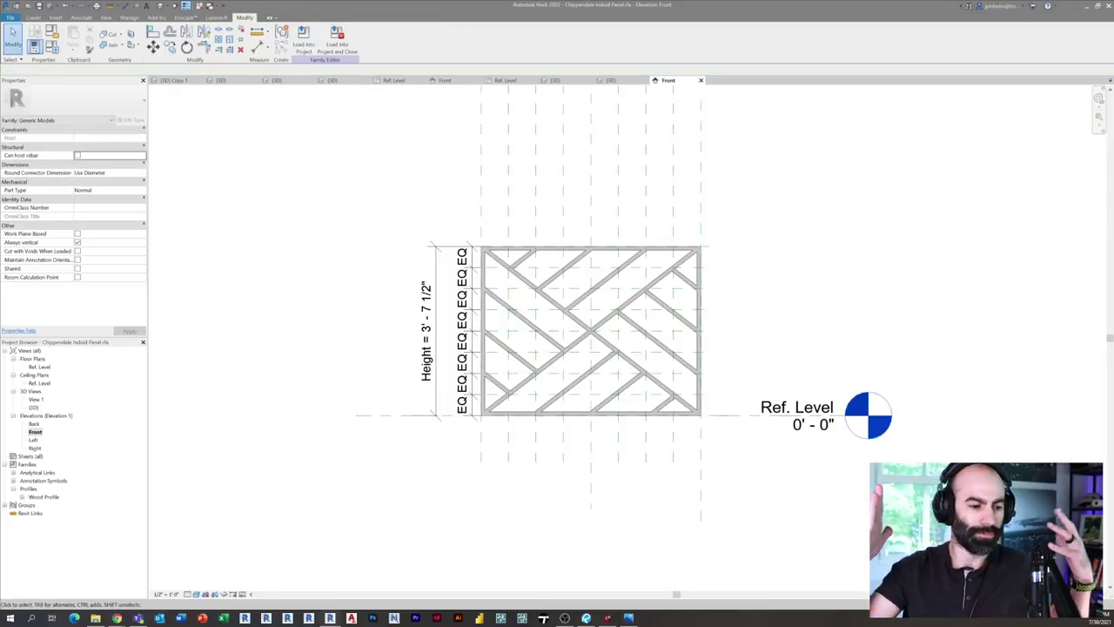